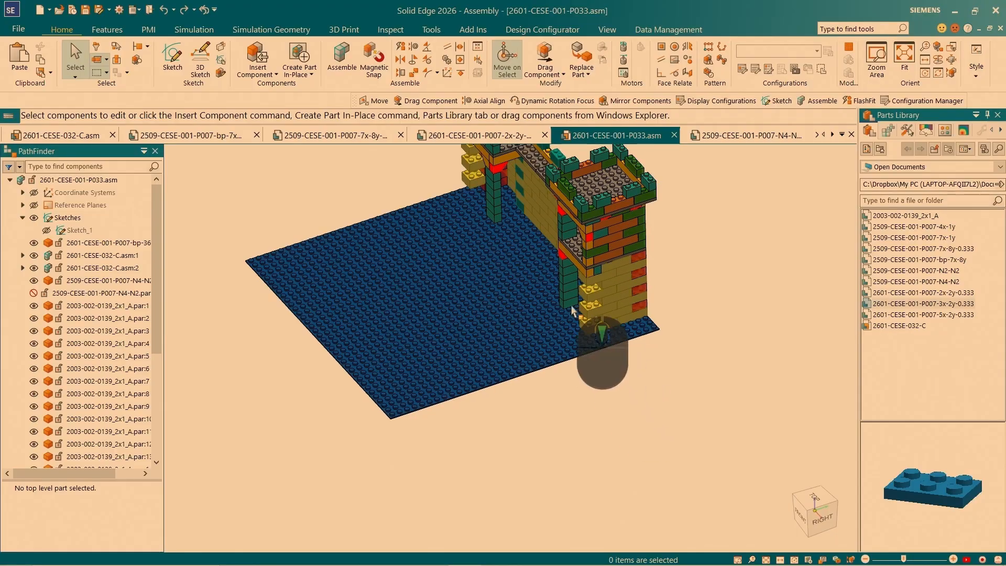
- Insert a 2509-CESE-001-P007-N4-N2 brick beside the yellow wall end and align one of its studs with a baseplate stud
left_click_drag(916, 281, 610, 328)
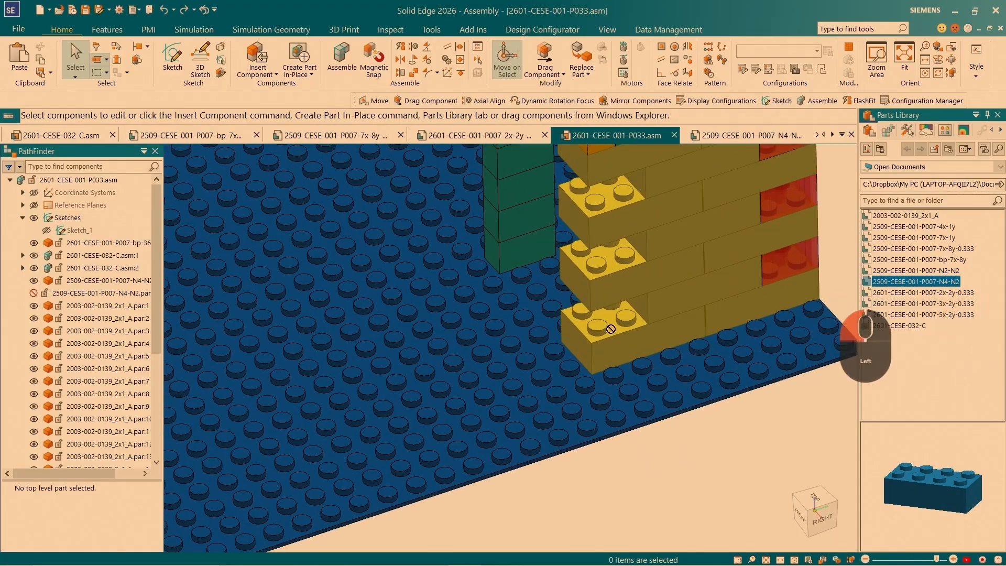
left_click_drag(520, 316, 520, 315)
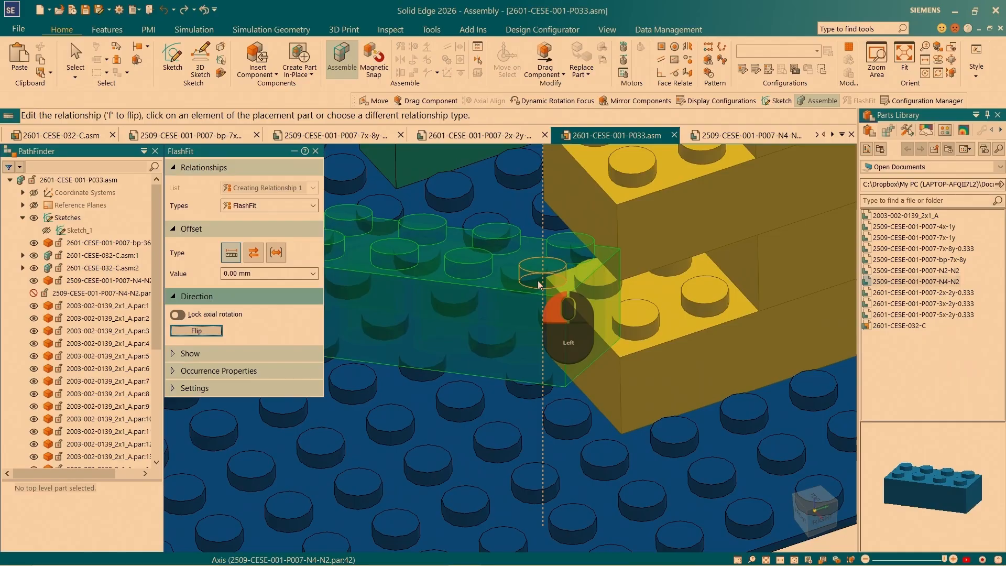
left_click(538, 281)
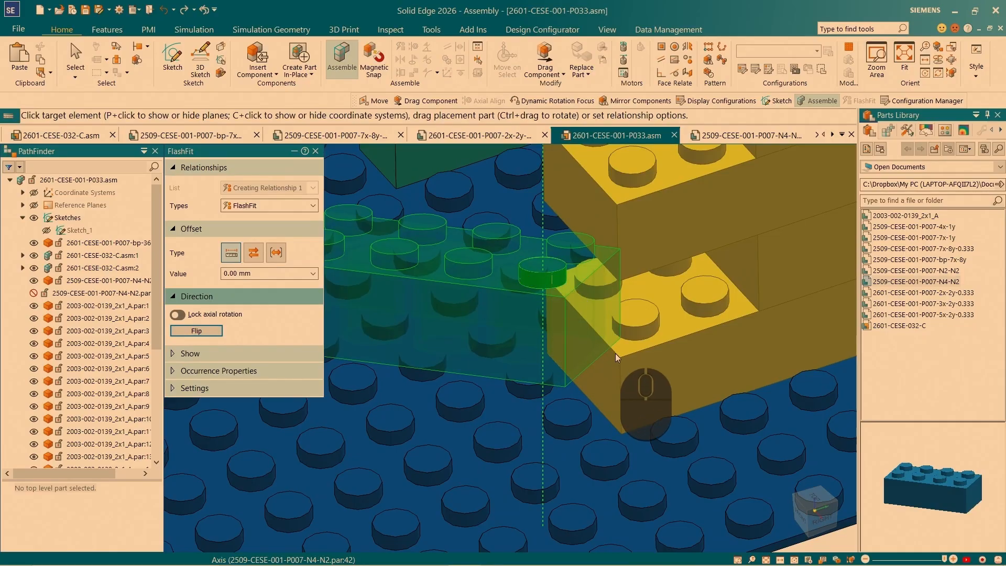
middle_click_drag(615, 357, 649, 365)
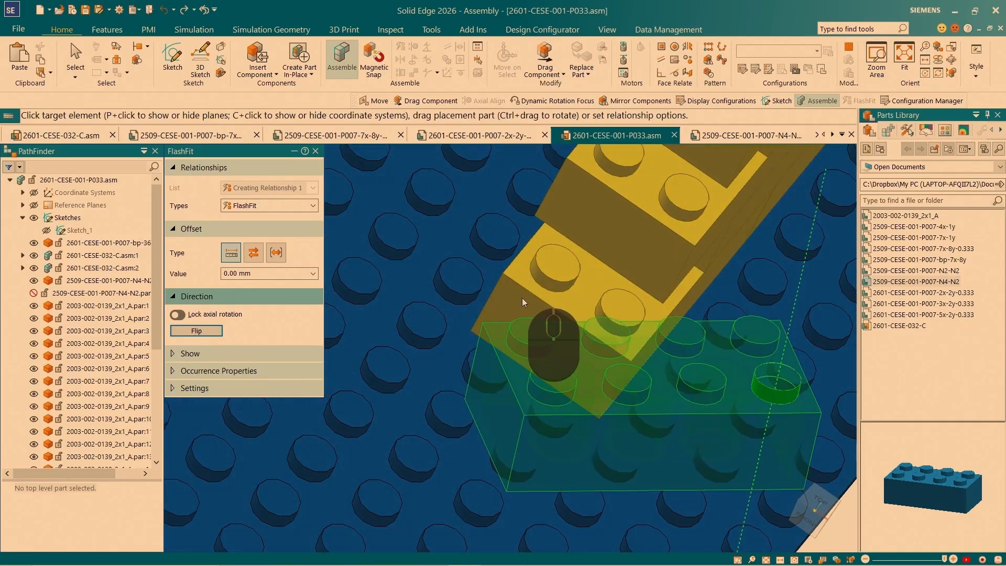
left_click(498, 256)
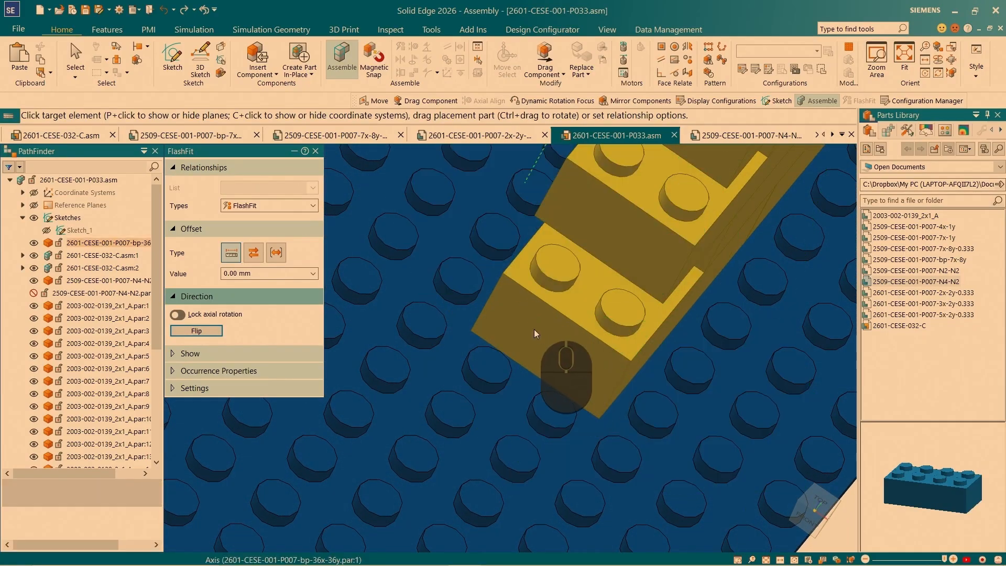
- Align a second stud with the baseplate and make the brick's top face flush with the wall's lowest yellow brick
scroll(508, 237, "down", 3)
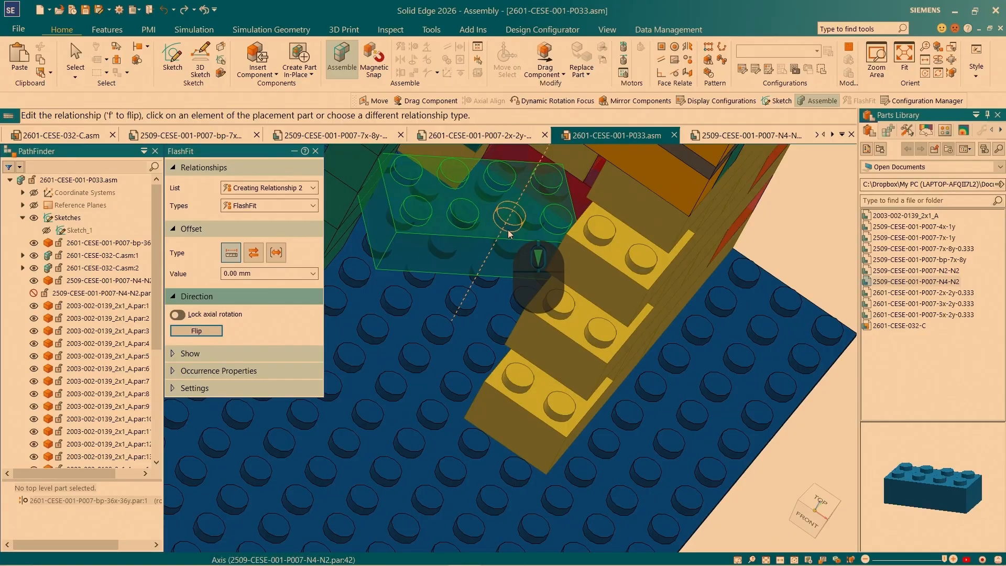
left_click(508, 230)
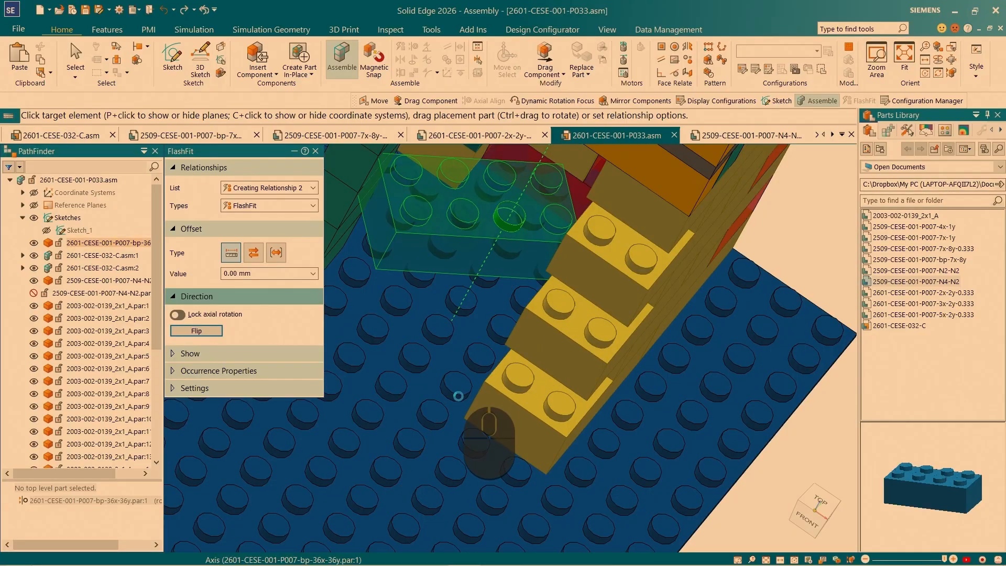
left_click(462, 309)
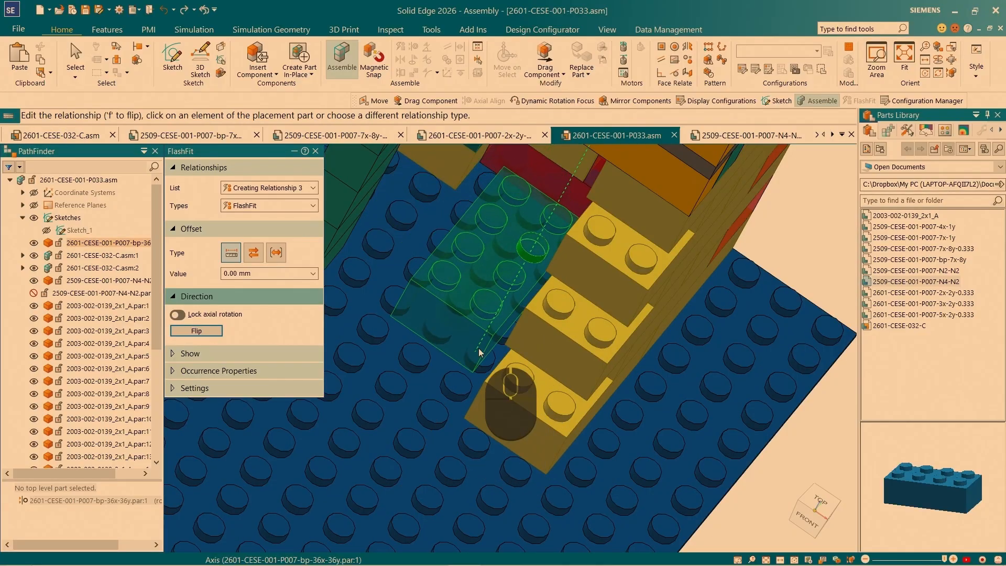
left_click(461, 308)
left_click(537, 402)
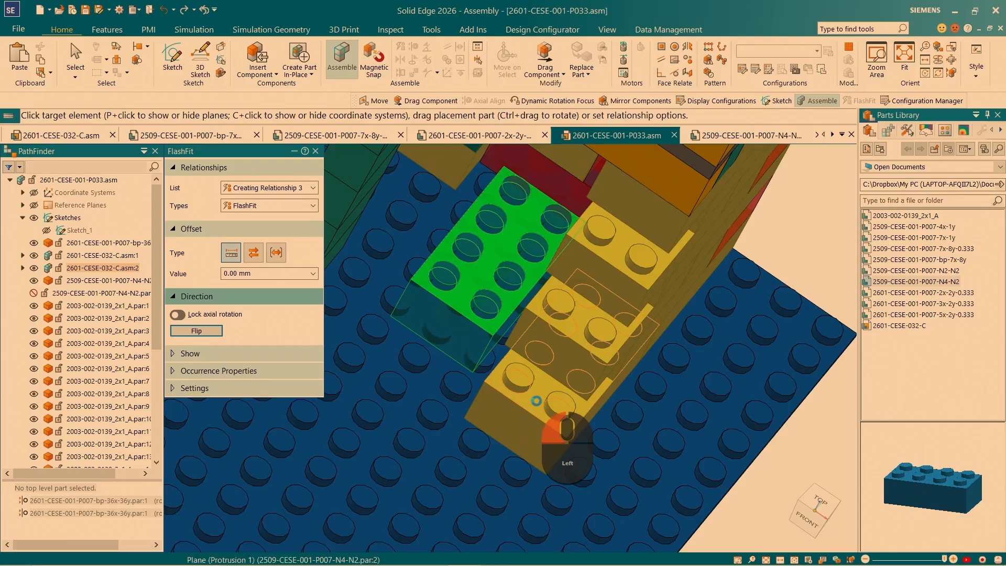
middle_click(543, 377)
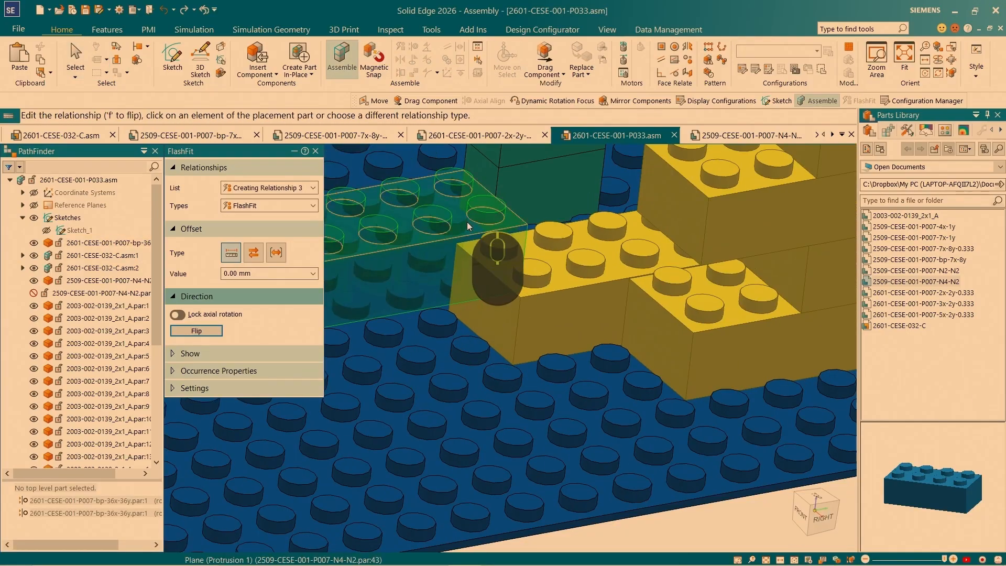
- Insert another 2509-CESE-001-P007-N4-N2 brick and align two of its studs with the wall's lowest protruding end brick
left_click(467, 221)
left_click_drag(893, 448, 889, 491)
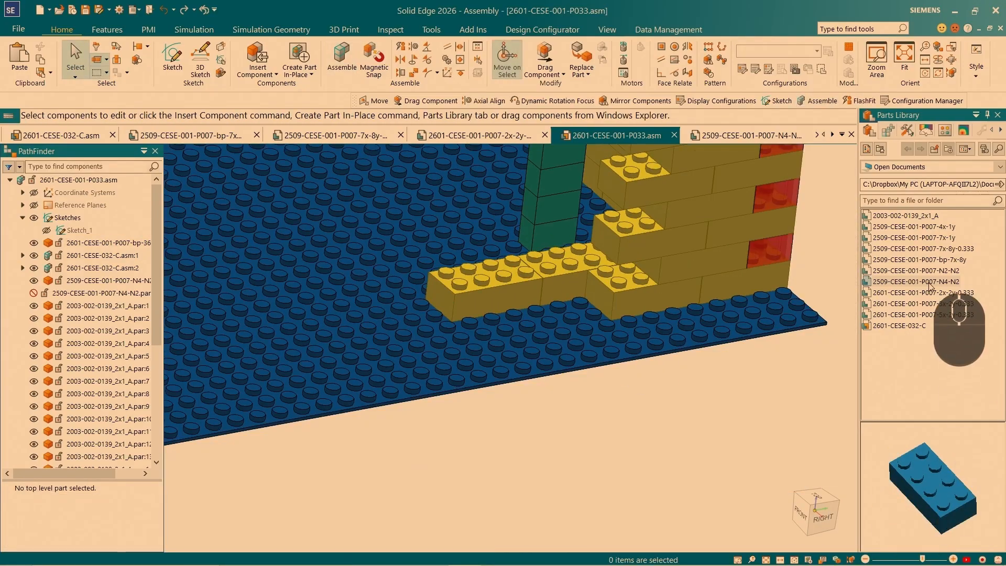
left_click_drag(928, 284, 654, 252)
scroll(650, 229, "up", 5)
left_click(777, 386)
scroll(577, 282, "up", 2)
left_click(577, 282)
scroll(531, 205, "down", 2)
scroll(531, 206, "up", 2)
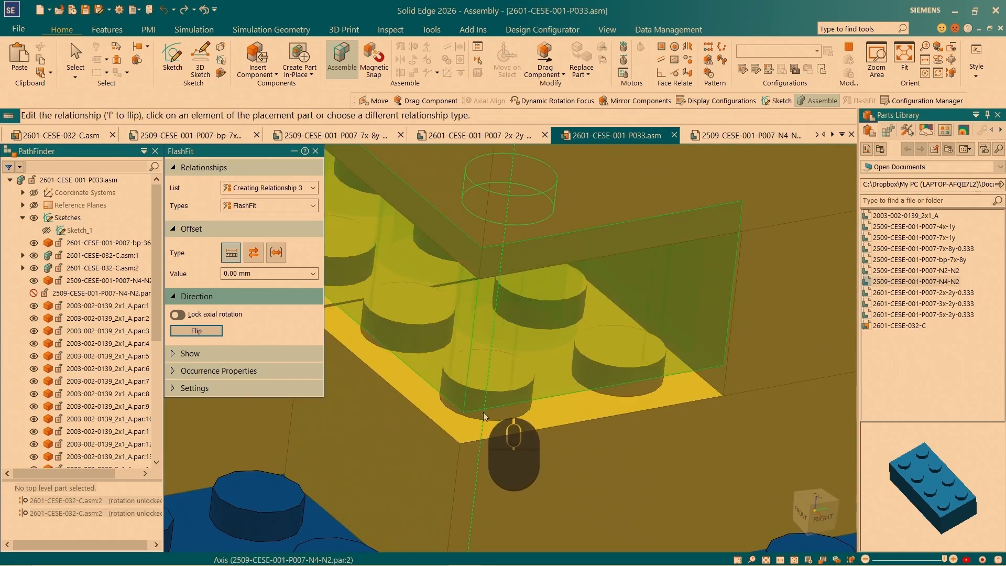
- Add the planar relationship that seats this brick in the lowest notch of the wall end
right_click(587, 396)
left_click(599, 413)
left_click(578, 415)
scroll(576, 414, "down", 6)
- Place a 2509-CESE-001-P007-N4-N2 brick as the second course of the new row, aligning two studs with the brick below and using its top face
middle_click_drag(938, 469, 941, 435)
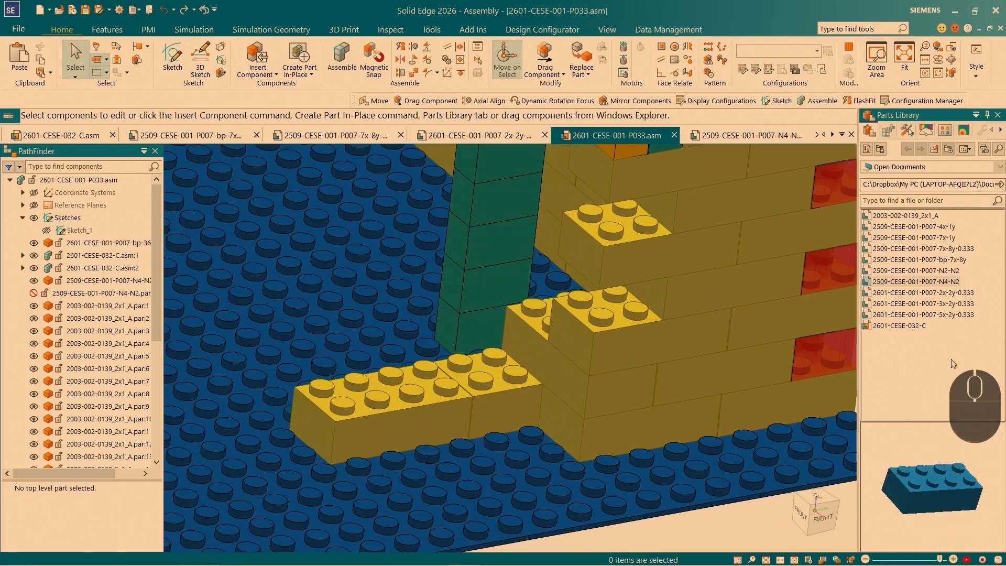
left_click_drag(915, 281, 412, 345)
left_click(447, 332)
left_click(536, 381)
left_click(503, 261)
left_click(496, 365)
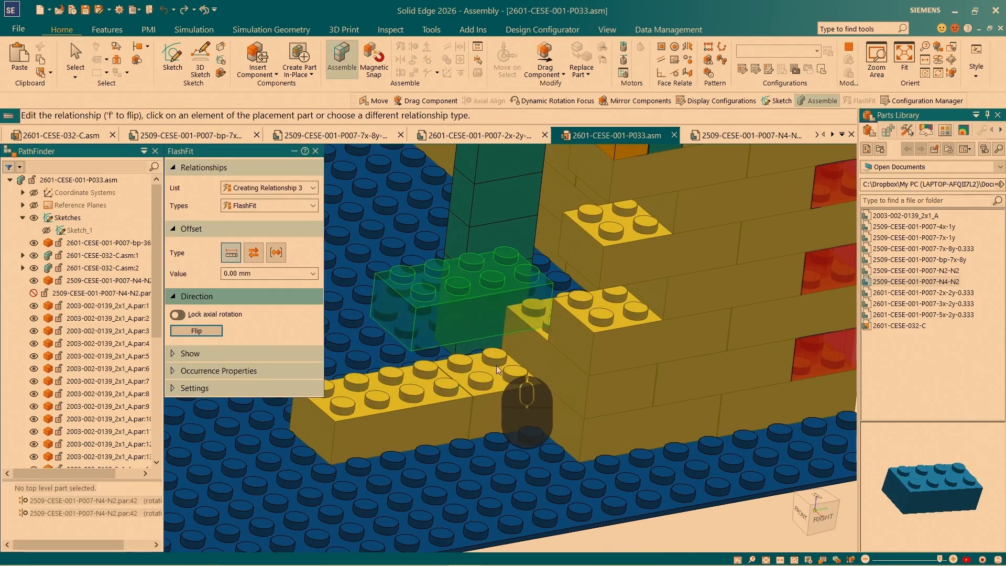
left_click(508, 277)
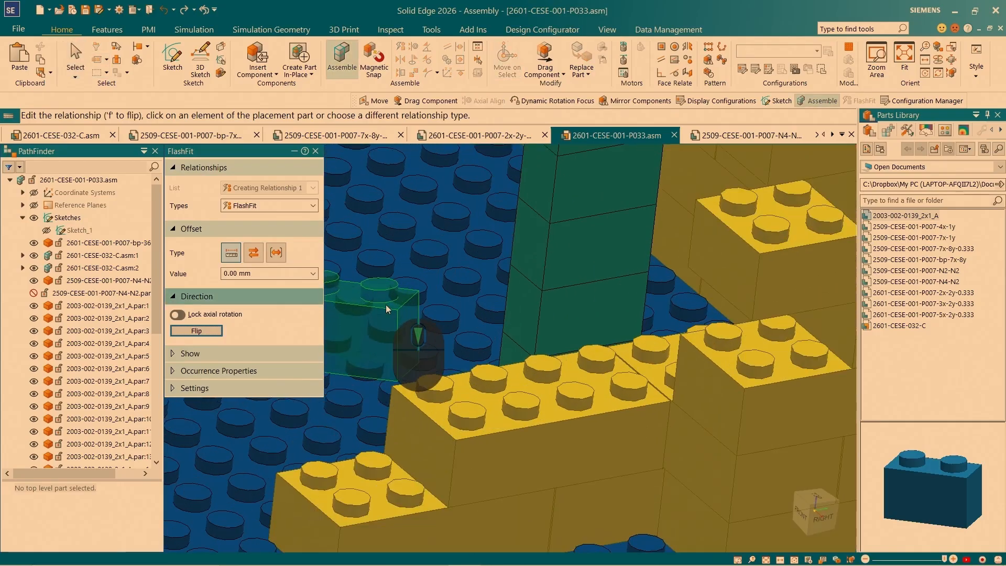
left_click(386, 304)
left_click(409, 476)
left_click(380, 265)
left_click(380, 465)
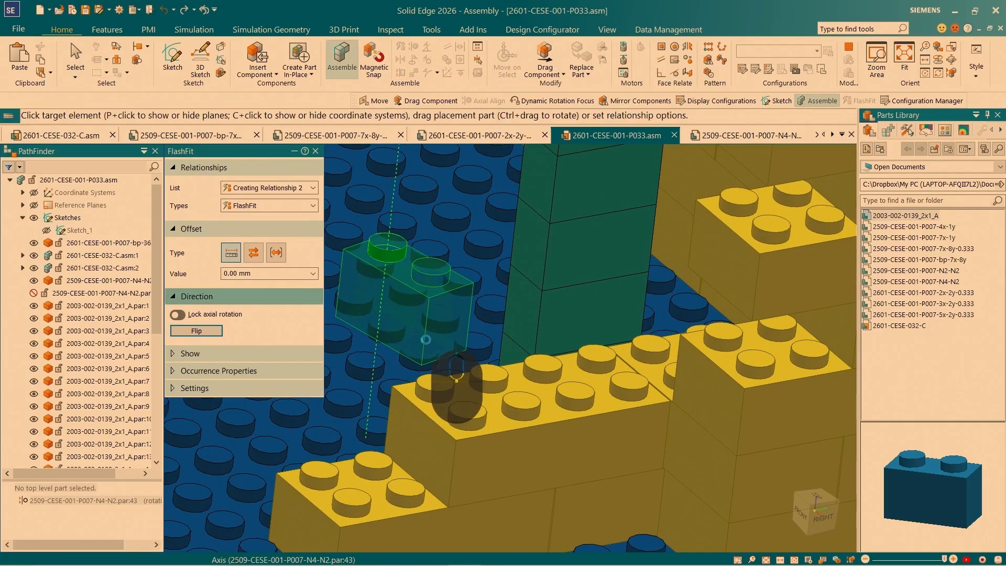
scroll(394, 336, "up", 3)
right_click(405, 342)
left_click(443, 341)
scroll(544, 292, "down", 5)
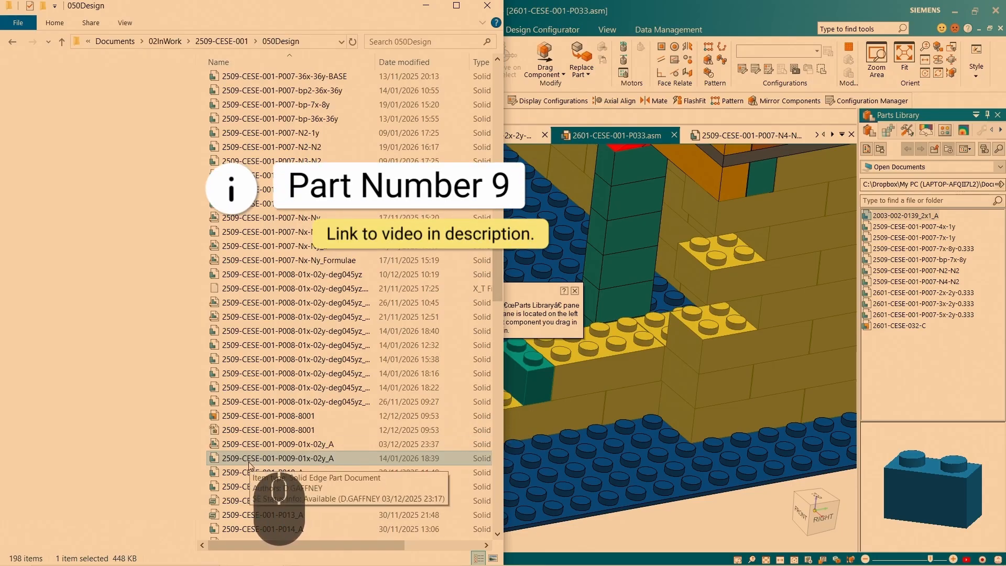
- Insert 2509-CESE-001-P009-01x-02y_A from the 050Design folder and align its two studs with the last free studs of the lower row
left_click_drag(249, 465, 611, 419)
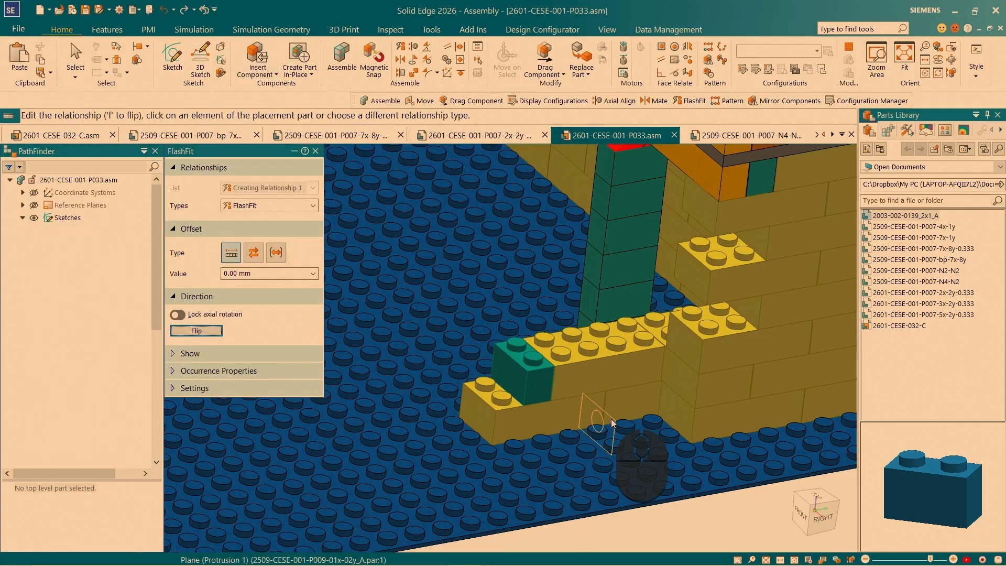
scroll(579, 419, "down", 8)
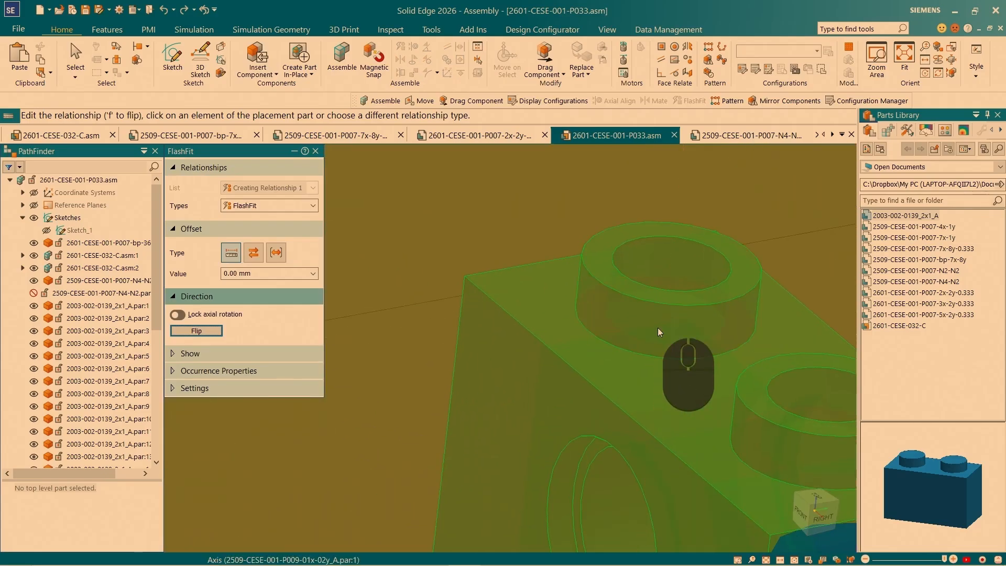
scroll(727, 309, "up", 6)
scroll(728, 311, "up", 2)
scroll(471, 294, "down", 2)
left_click(477, 286)
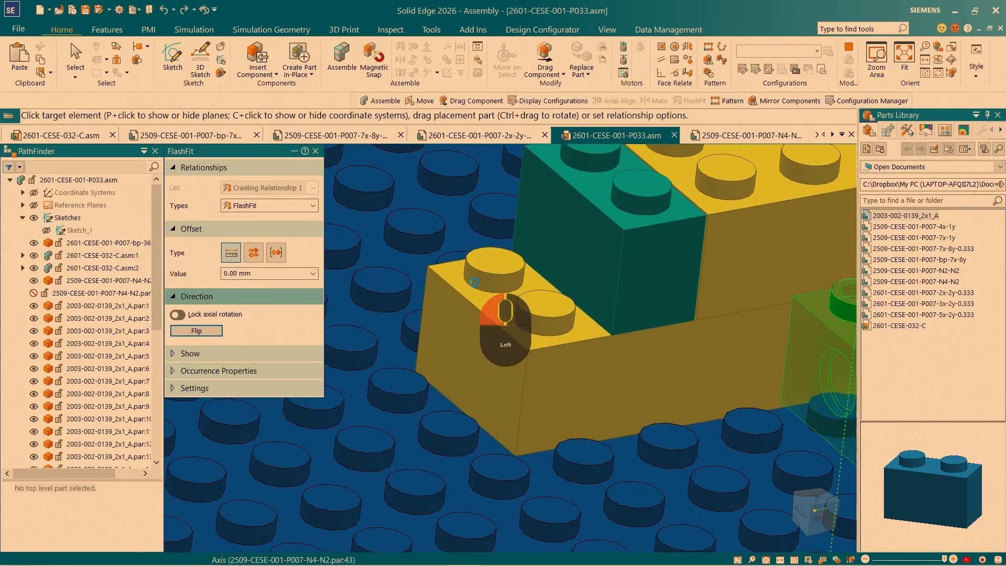
scroll(542, 241, "up", 1)
left_click(541, 237)
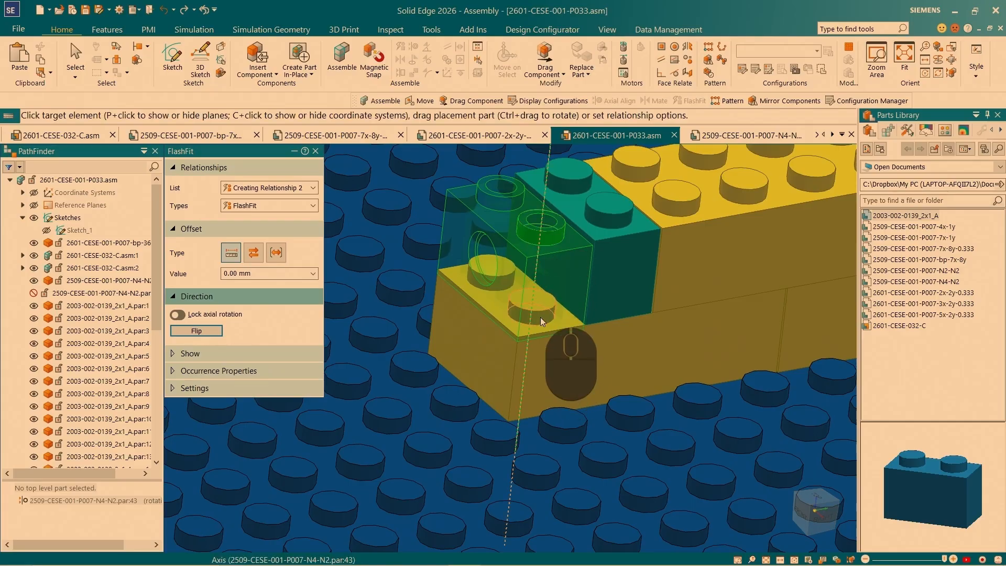
left_click(541, 314)
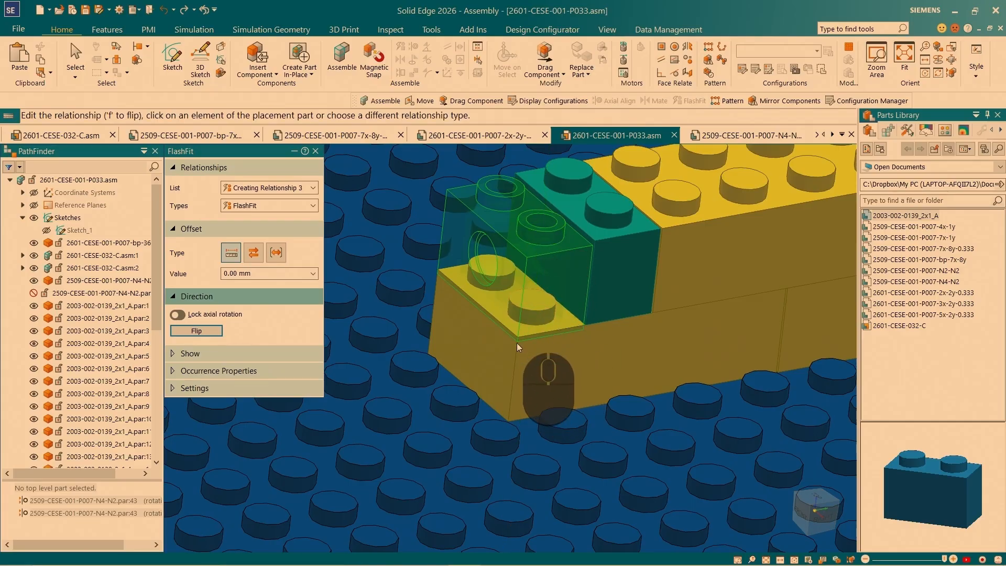
- Make the perforated brick's top face flush with the top of the adjacent teal 2x1 brick
scroll(509, 313, "down", 3)
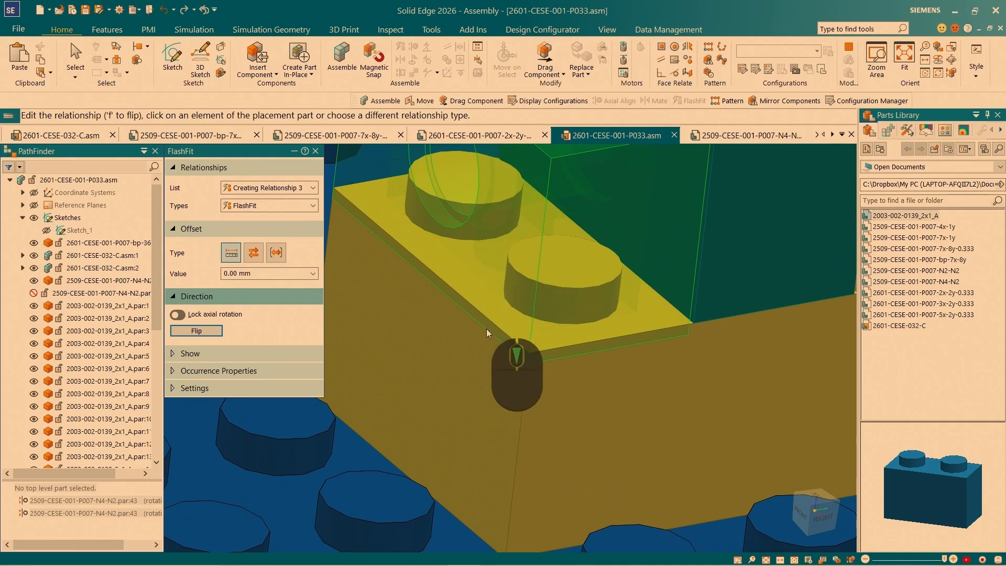
scroll(487, 331, "up", 3)
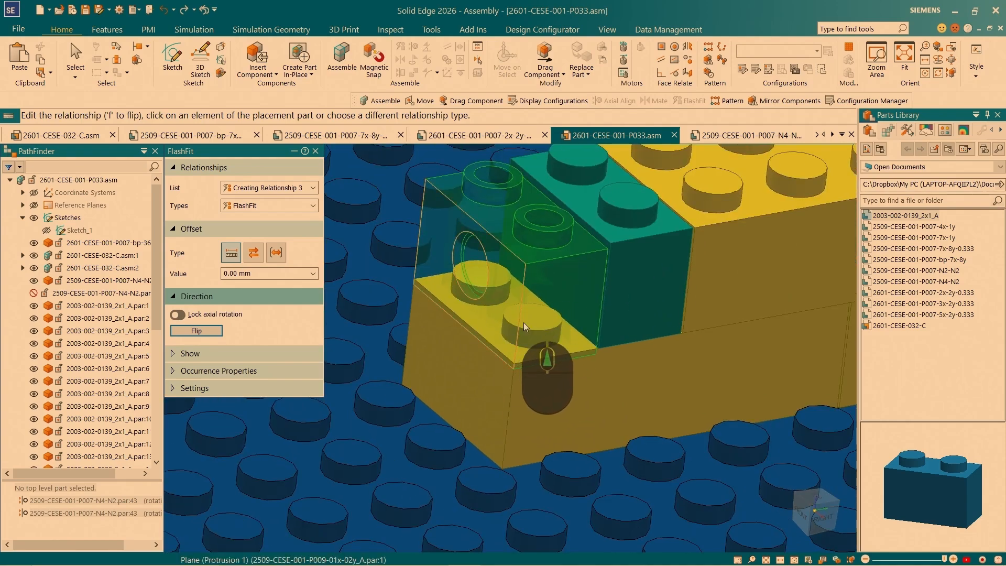
left_click(492, 218)
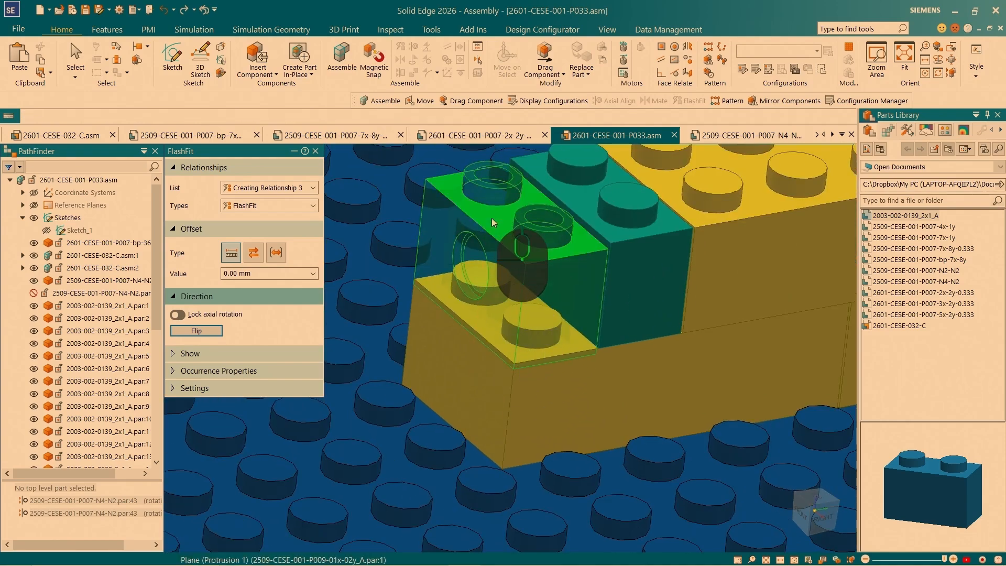
scroll(565, 248, "up", 3)
scroll(565, 247, "down", 3)
left_click(561, 221)
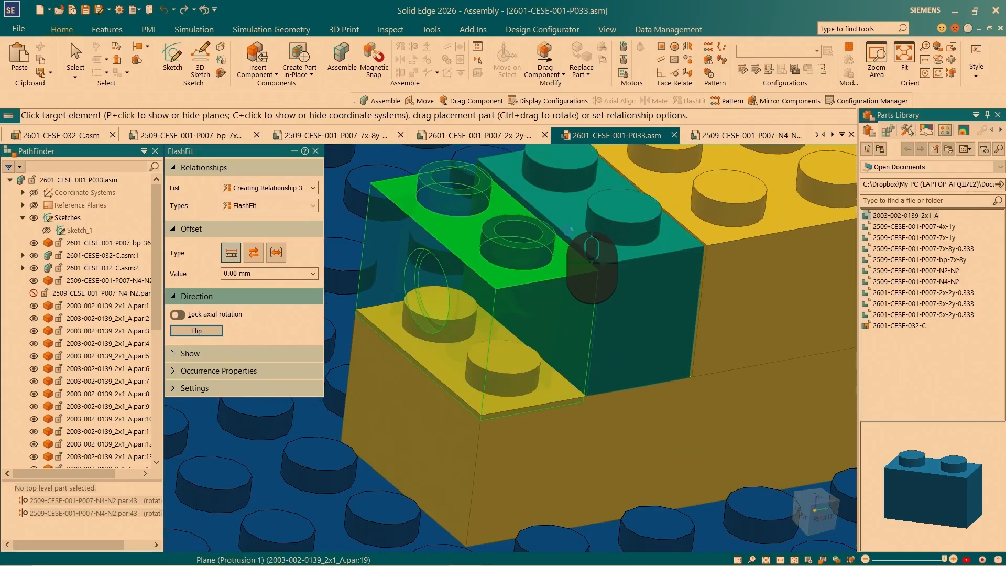
scroll(611, 350, "up", 3)
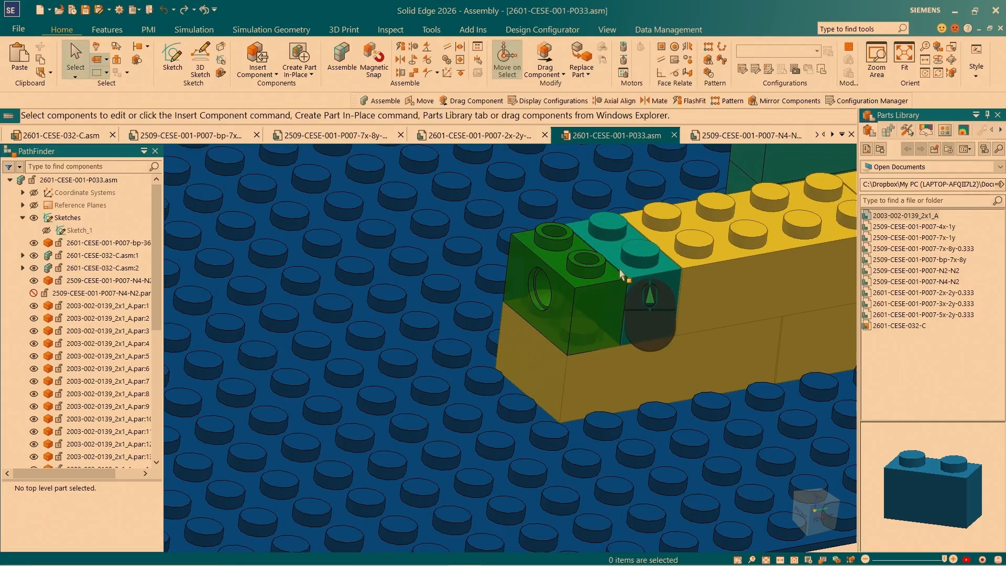
- Place a 2509-CESE-001-P007-N4-N2 brick on the third course of the new row, next to the existing wall
scroll(566, 350, "up", 5)
left_click(916, 281)
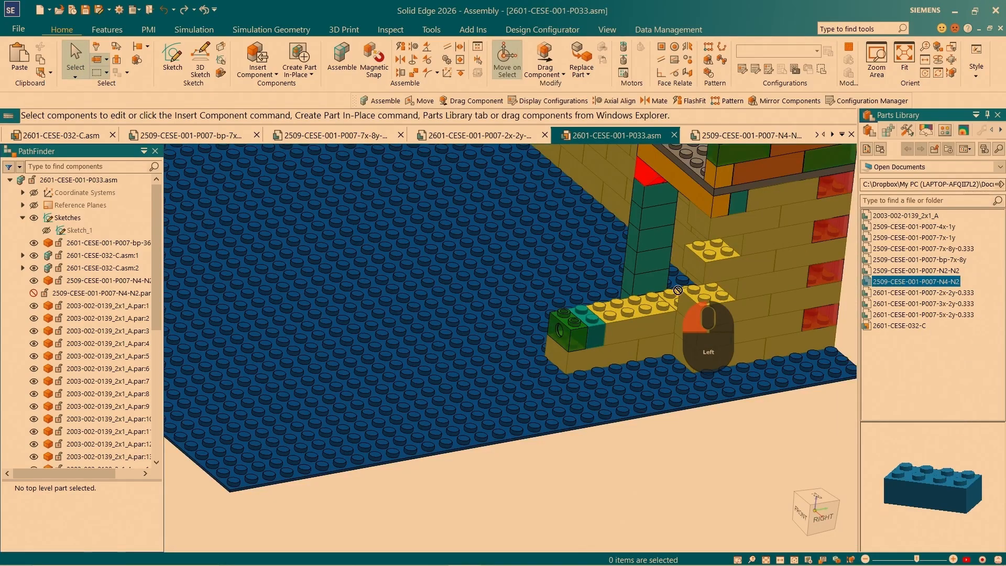
left_click_drag(677, 289, 595, 289)
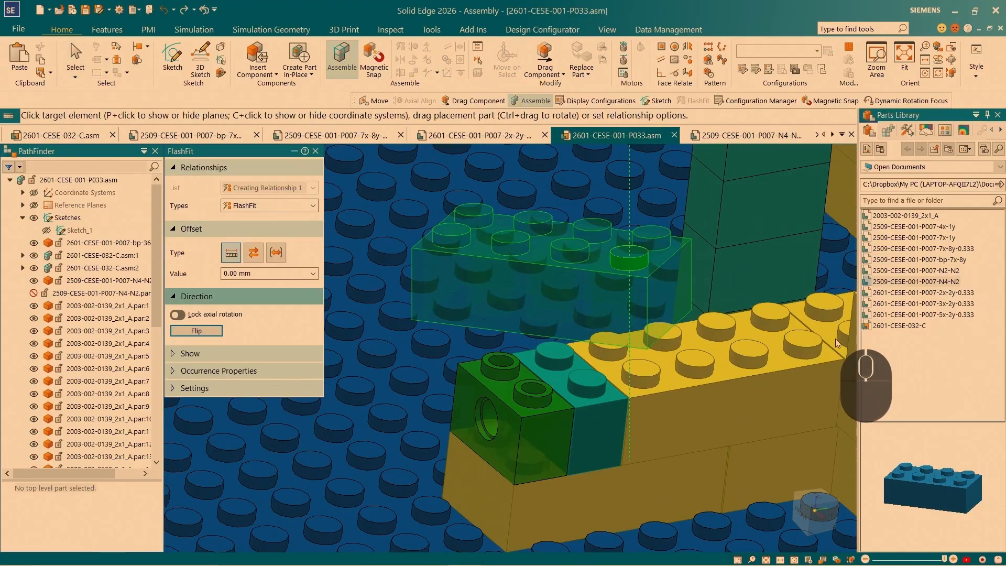
middle_click_drag(835, 339, 822, 212)
left_click(658, 419)
scroll(613, 385, "up", 3)
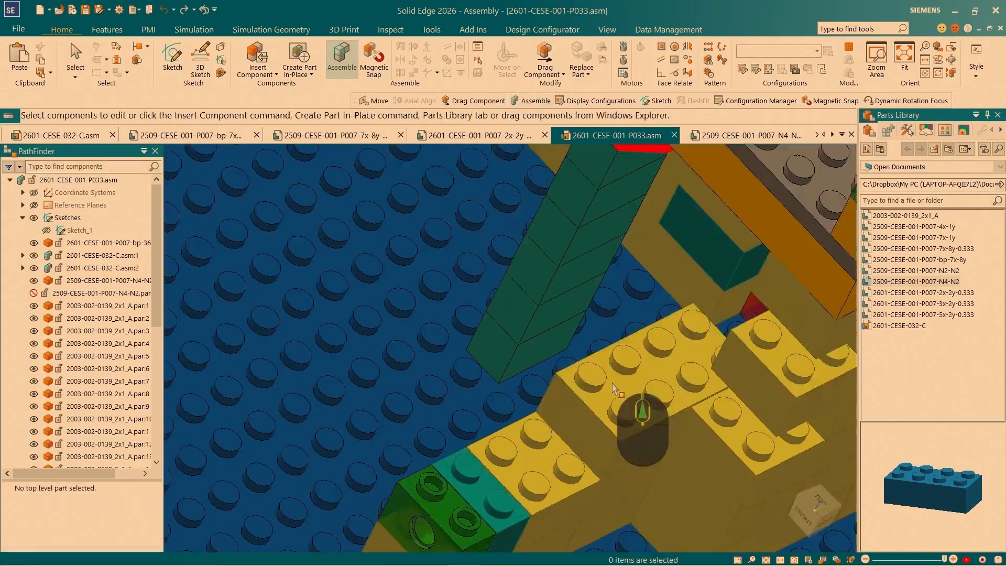
- Place a 2509-CESE-001-P007-N4-N2 brick over the perforated, teal and yellow end bricks, flush with the neighbouring third-course brick
left_click_drag(915, 281, 534, 387)
scroll(620, 346, "down", 6)
left_click(620, 346)
left_click(619, 470)
left_click(608, 370)
left_click(655, 483)
left_click(623, 376)
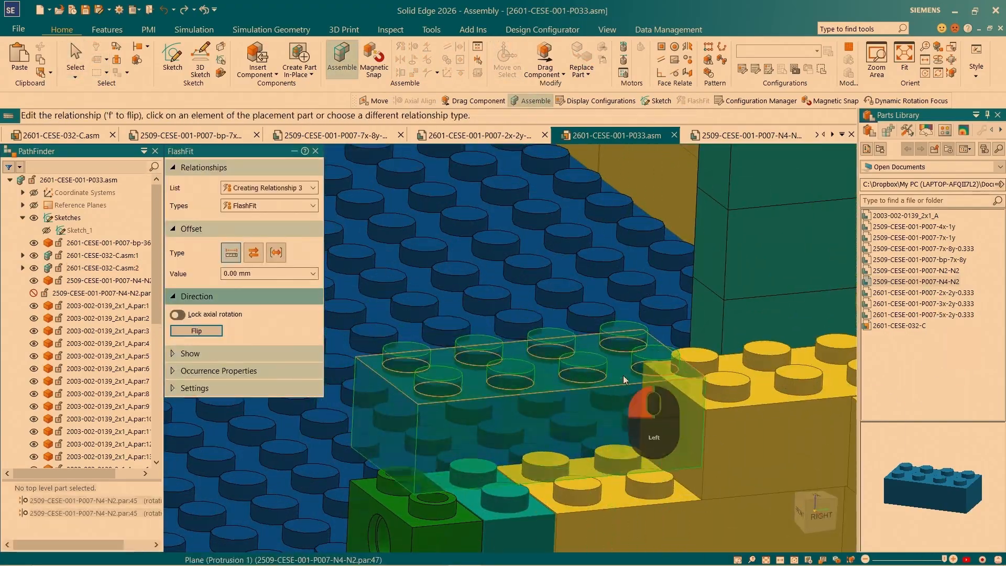
scroll(471, 361, "up", 5)
- Select the third-course end brick and reposition its steering wheel near the lower edge of the perforated brick's side face
left_click(451, 309)
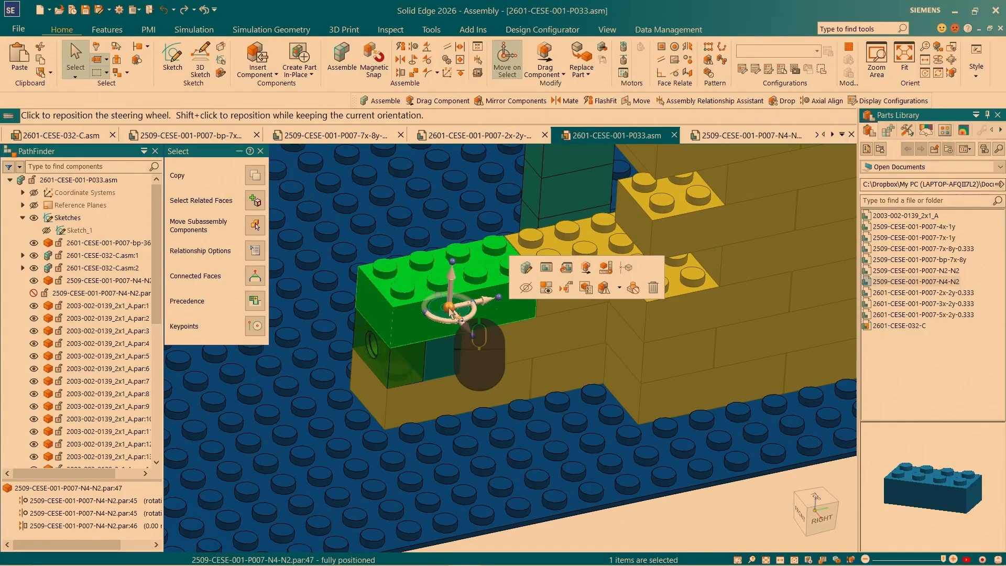
scroll(479, 304, "down", 2)
left_click(470, 299)
scroll(451, 366, "down", 5)
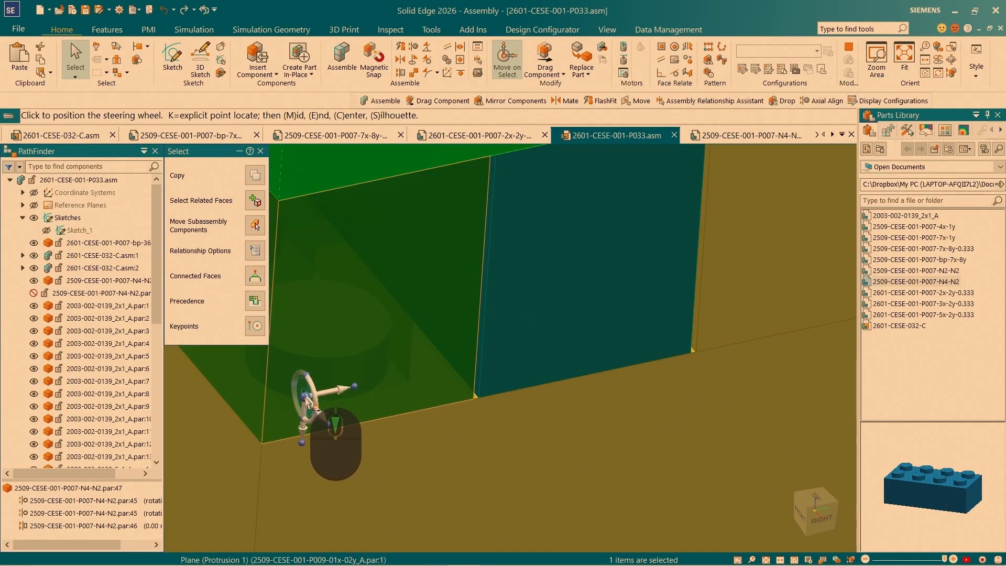
left_click(308, 403)
scroll(310, 404, "up", 8)
- Add three more yellow bricks of the new wall section to the selection
key("space")
left_click(400, 371)
scroll(400, 372, "down", 3)
left_click(544, 231)
left_click(597, 229)
scroll(434, 309, "up", 5)
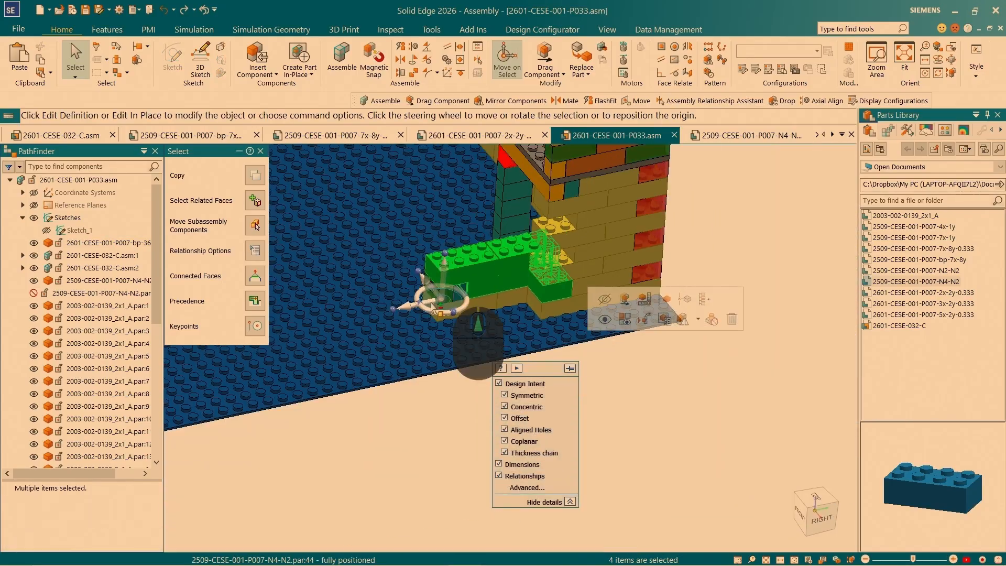
- Copy the four selected wall bricks 19.20 mm upward from the steering wheel's position near the perforated brick
scroll(432, 305, "up", 1)
scroll(440, 309, "down", 1)
left_click(443, 276, "ctrl")
scroll(442, 261, "down", 6)
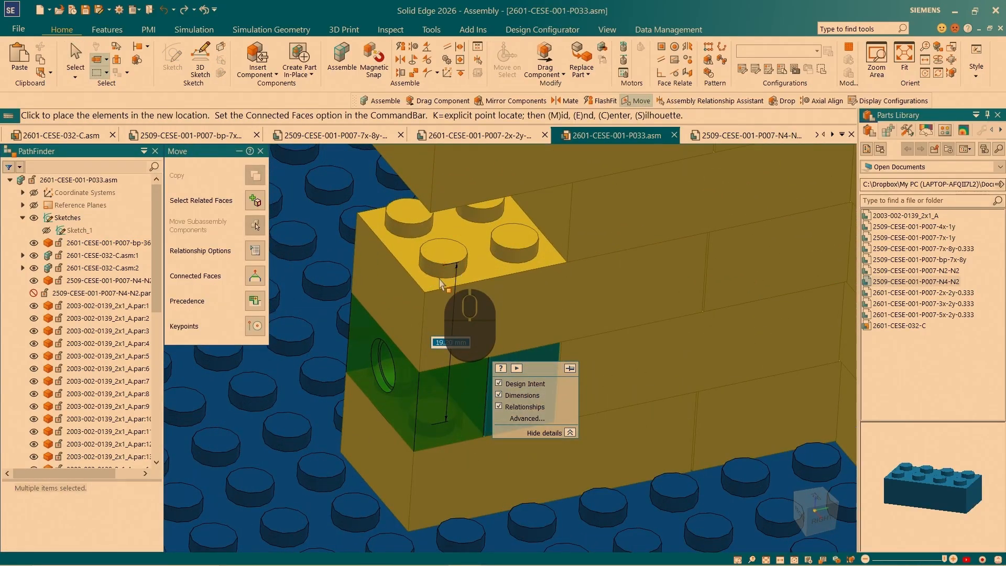
left_click(442, 284)
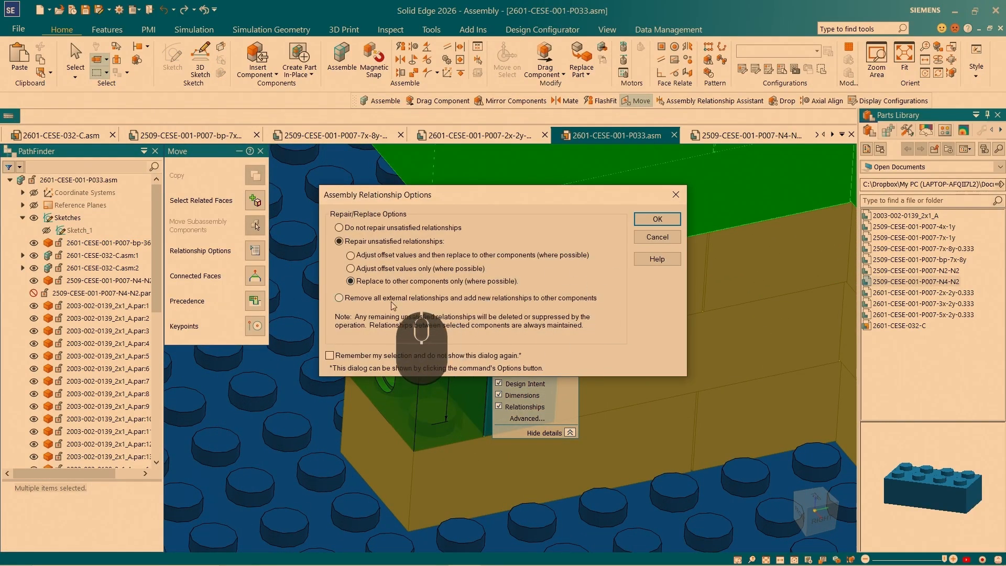
- Repair the copies' unsatisfied relationships by replacing to other components only, using the wall bricks beneath and beside them as targets
left_click(656, 220)
scroll(384, 421, "up", 3)
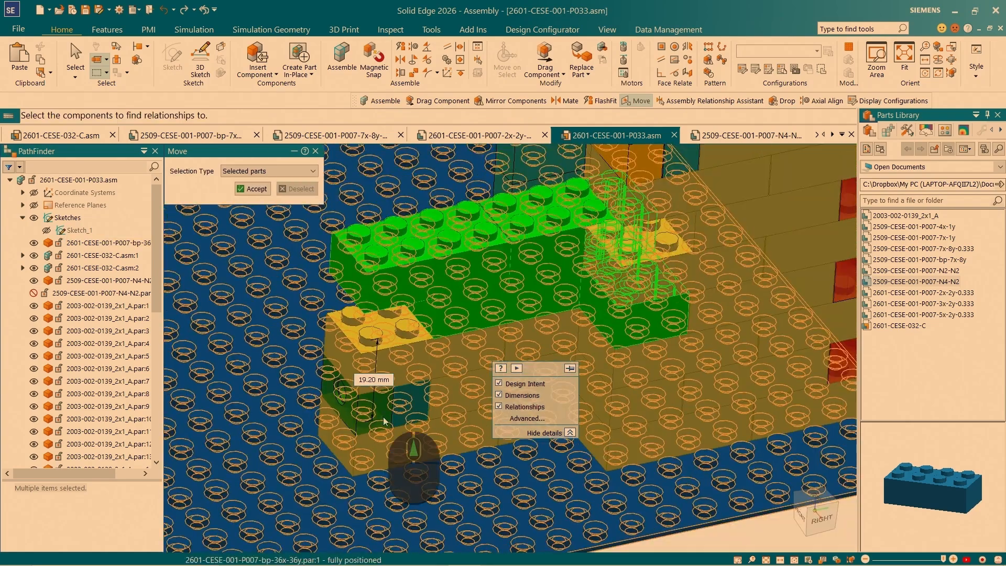
left_click(413, 358)
left_click(549, 346)
left_click(661, 356)
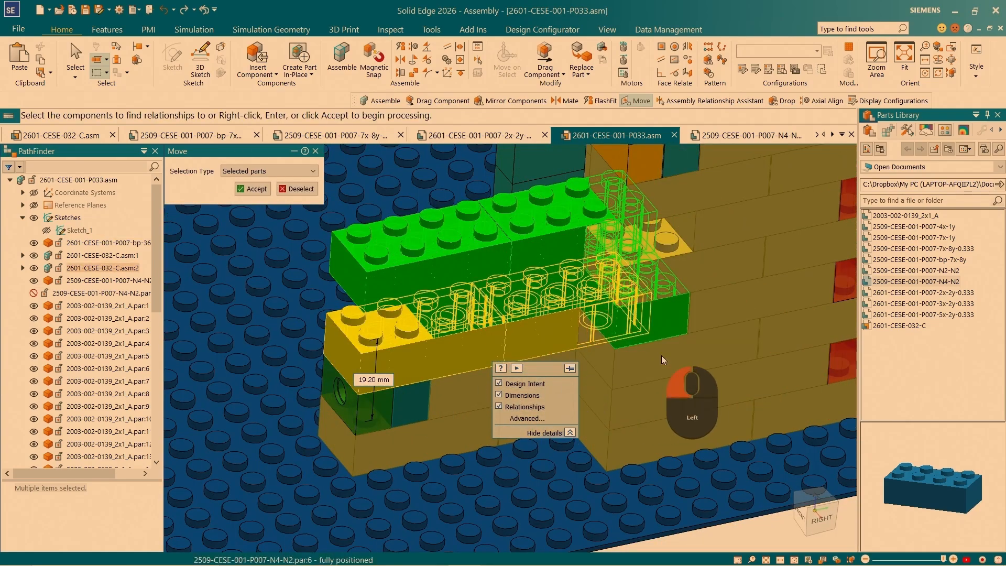
left_click(664, 265)
left_click(252, 191)
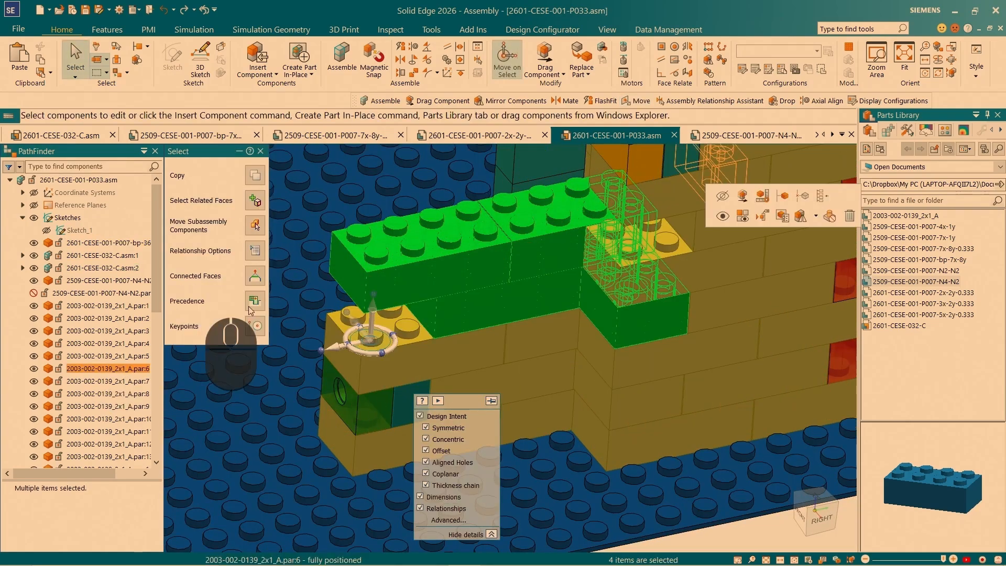
- Insert a 2509-CESE-001-P007-N2-N2 brick in the open gap at the wall's end and align its studs axially with the neighbouring brick
left_click_drag(904, 269, 370, 292)
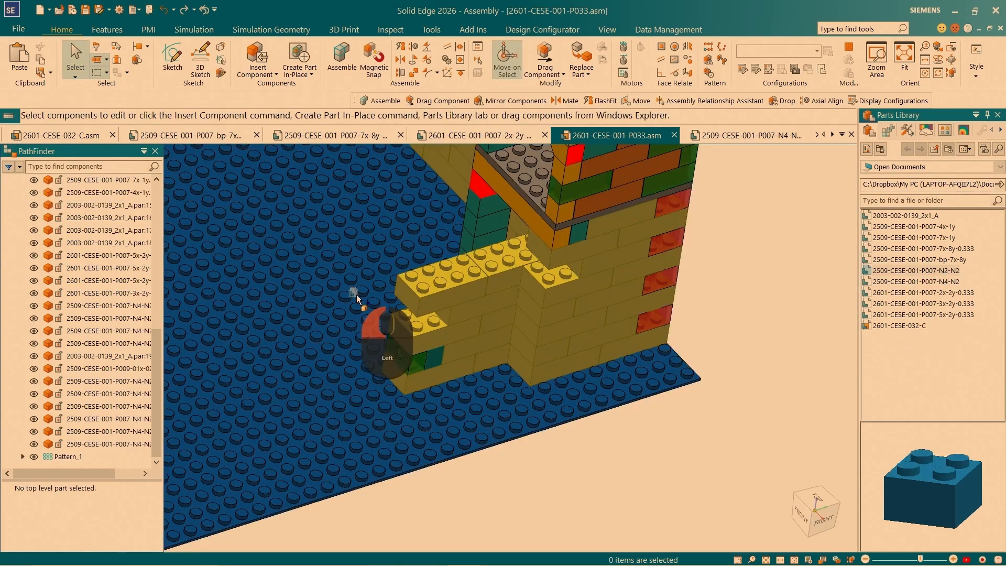
scroll(373, 293, "down", 6)
left_click(374, 244)
left_click(661, 468)
scroll(609, 369, "up", 3)
scroll(572, 317, "down", 4)
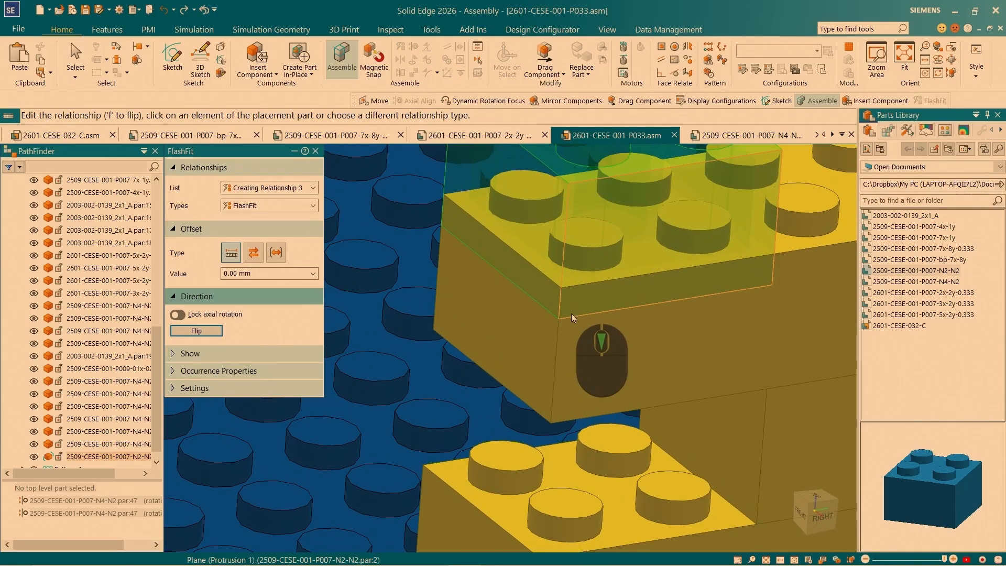
- Fit the inserted end brick's planar face against the adjoining wall brick with a 0.00 mm offset to fully position it
right_click(572, 316)
left_click(637, 336)
scroll(597, 361, "up", 4)
scroll(570, 392, "down", 2)
left_click(536, 332)
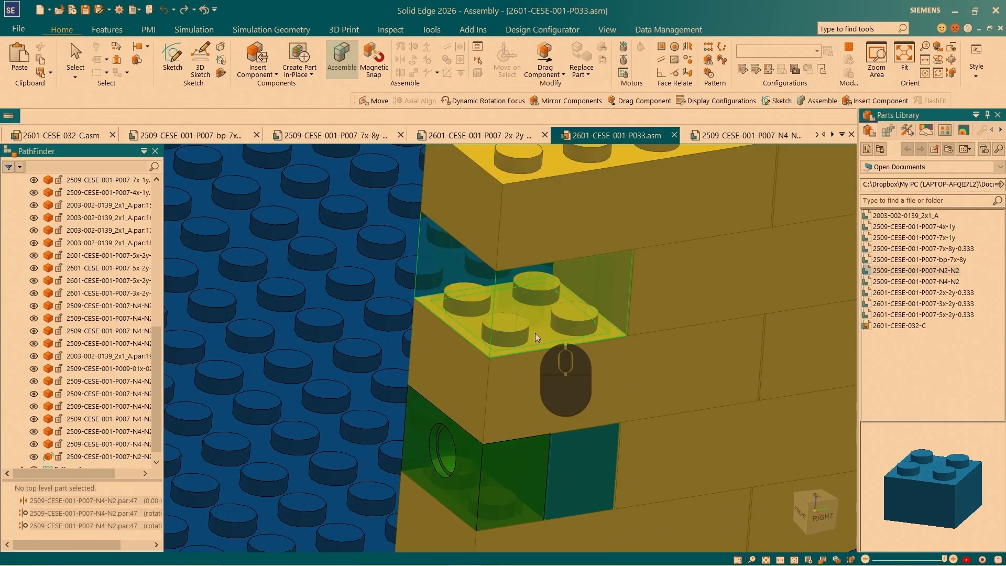
scroll(530, 309, "up", 2)
left_click(528, 305)
key("Escape")
scroll(493, 388, "up", 5)
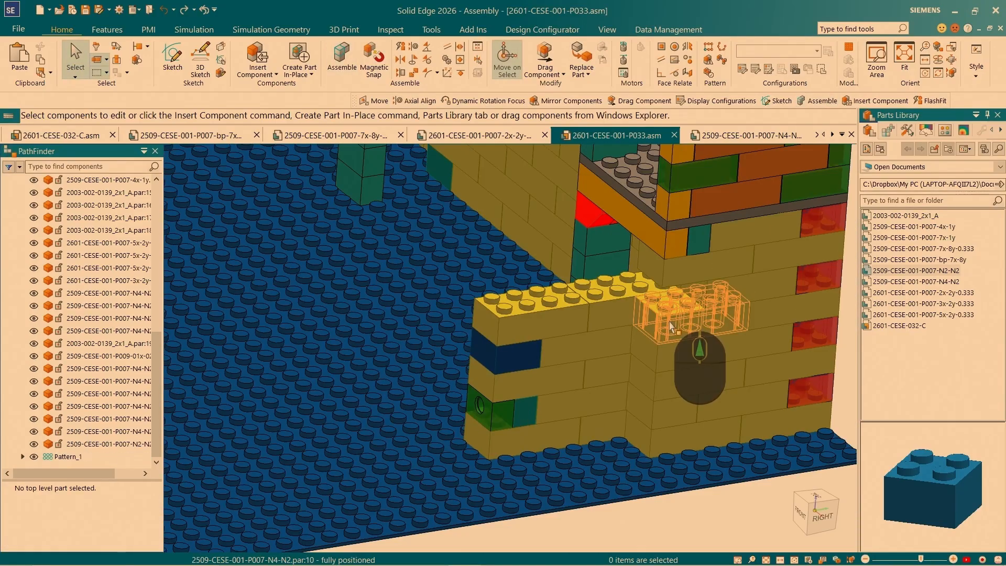
- Select the N2-N2 end brick together with the four yellow bricks in the upper two courses of the new wall
left_click(511, 358)
key("space")
scroll(632, 387, "down", 5)
left_click(466, 339)
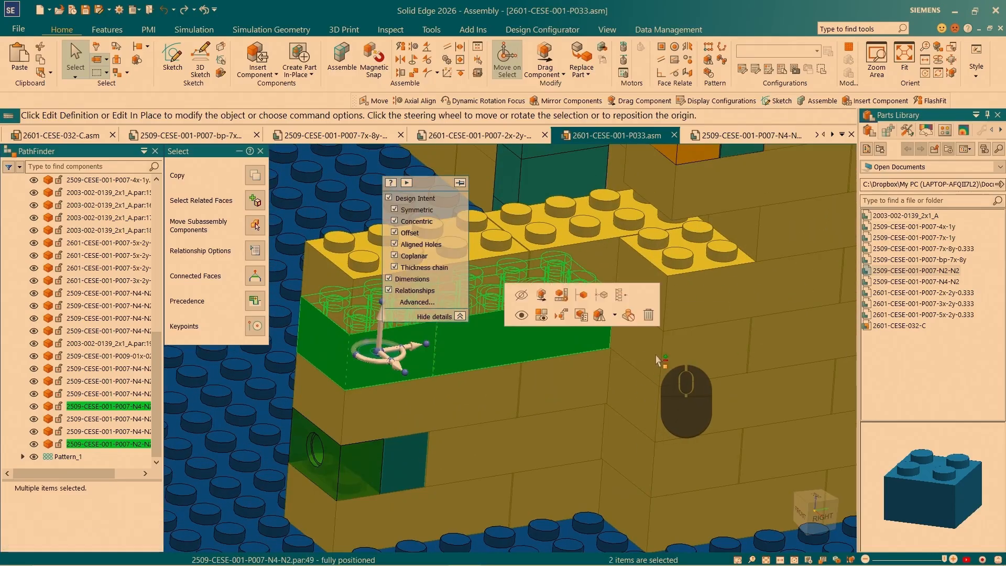
left_click(657, 362)
left_click(568, 280)
left_click(457, 272)
- Reposition the steering wheel at the end brick's lower corner and copy the five selected bricks 19.20 mm upward
left_click(382, 353)
scroll(357, 377, "down", 6)
left_click(338, 383)
scroll(338, 383, "up", 8)
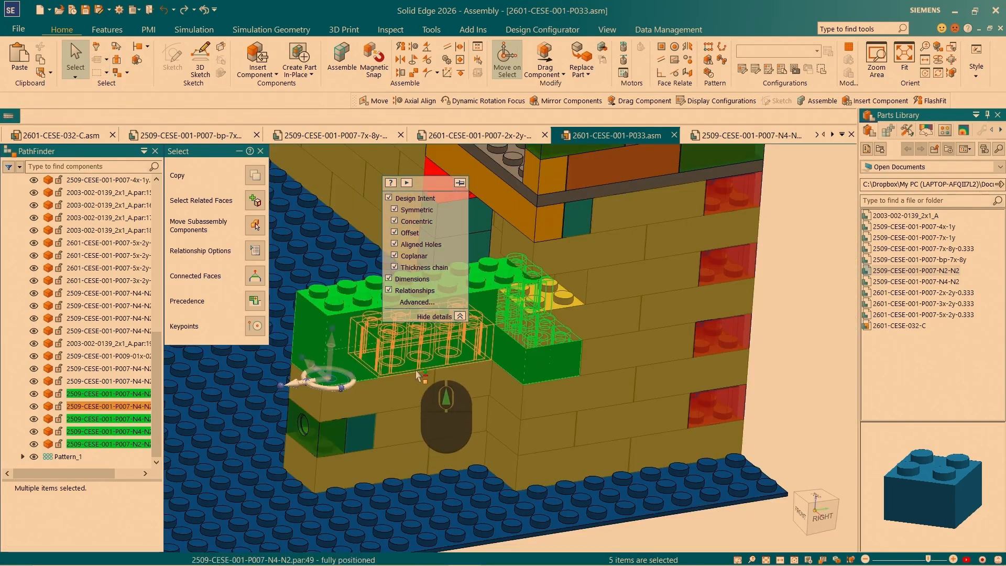
left_click(329, 374, "ctrl")
left_click(336, 313)
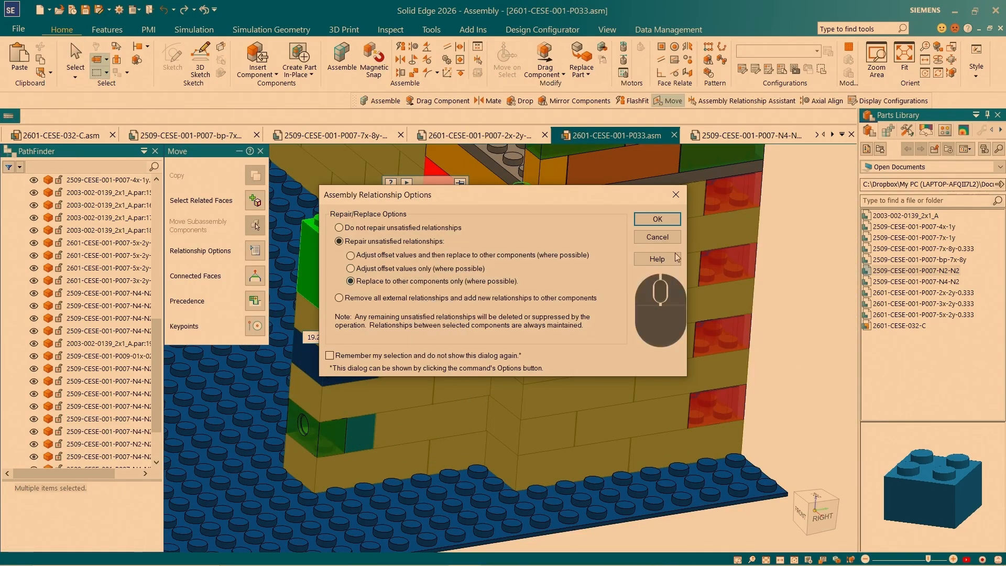
- Replace the copied bricks' unsatisfied relationships to other components only, delete the remaining affected ones and clear the selection
left_click(655, 220)
left_click(253, 190)
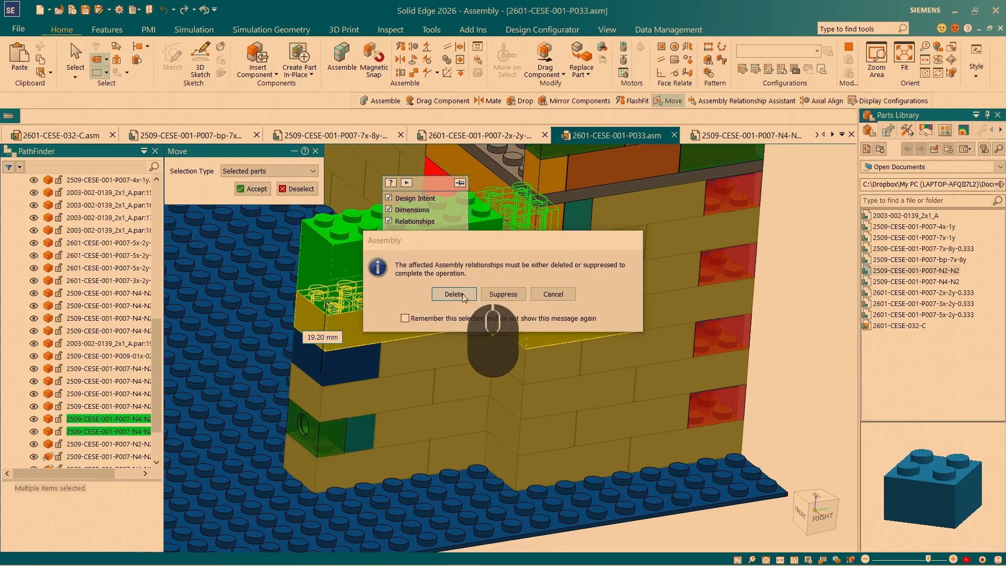
left_click(459, 295)
scroll(95, 429, "down", 3)
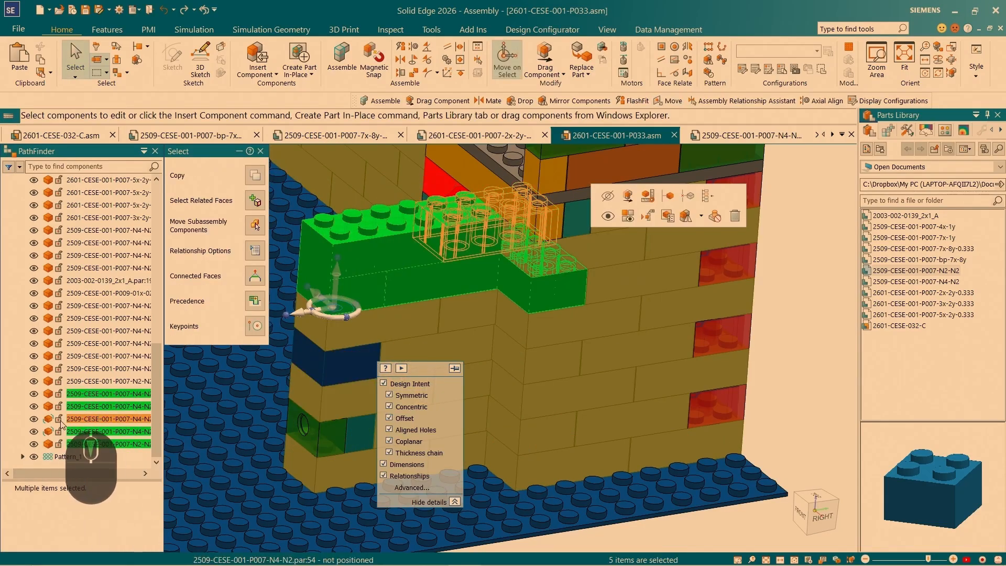
key("Escape")
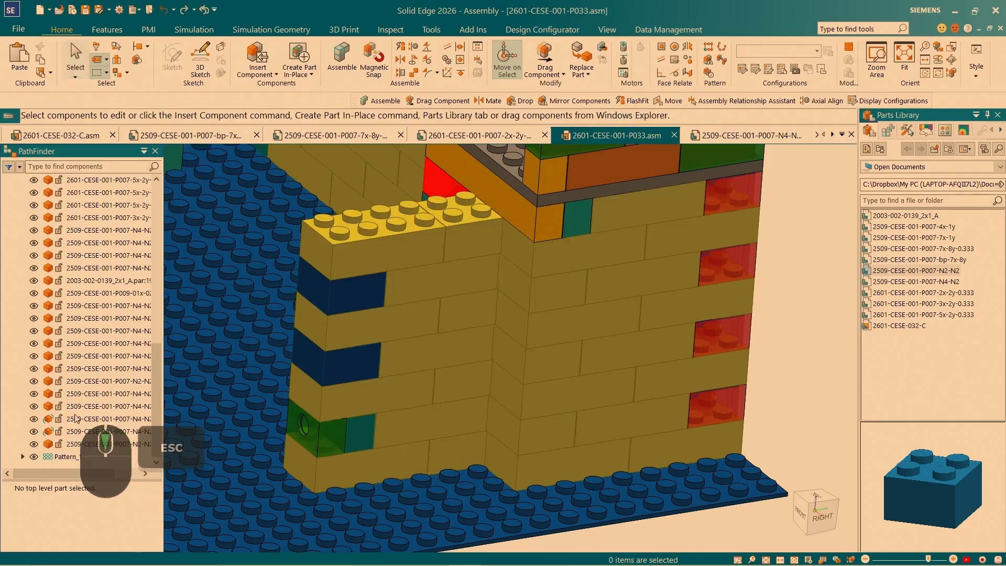
- Move the unpositioned 2509-CESE-001-P007-N4-N2.par:54 brick upward off the wall with Drag Component, accepting the default analysis options
left_click(76, 419)
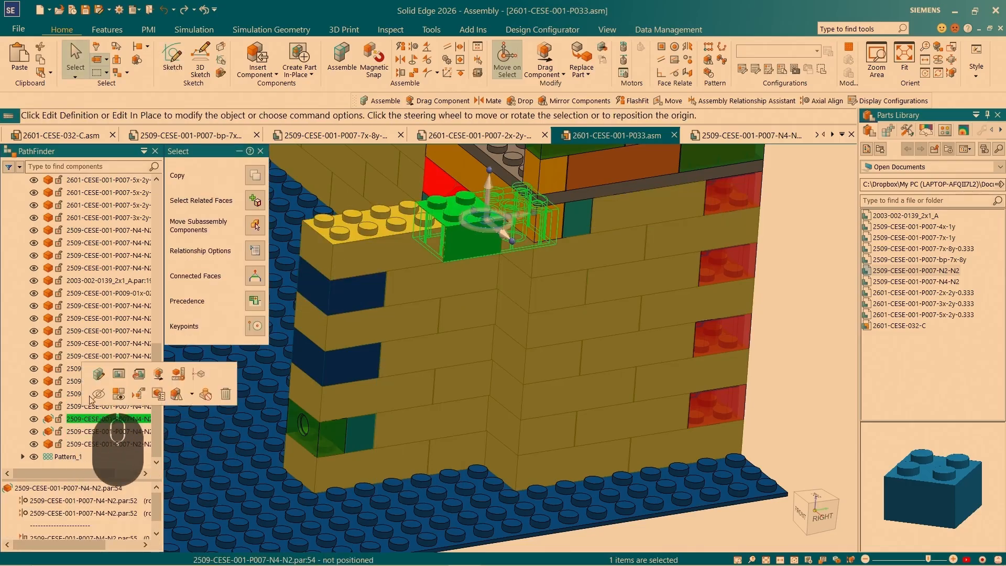
left_click(545, 58)
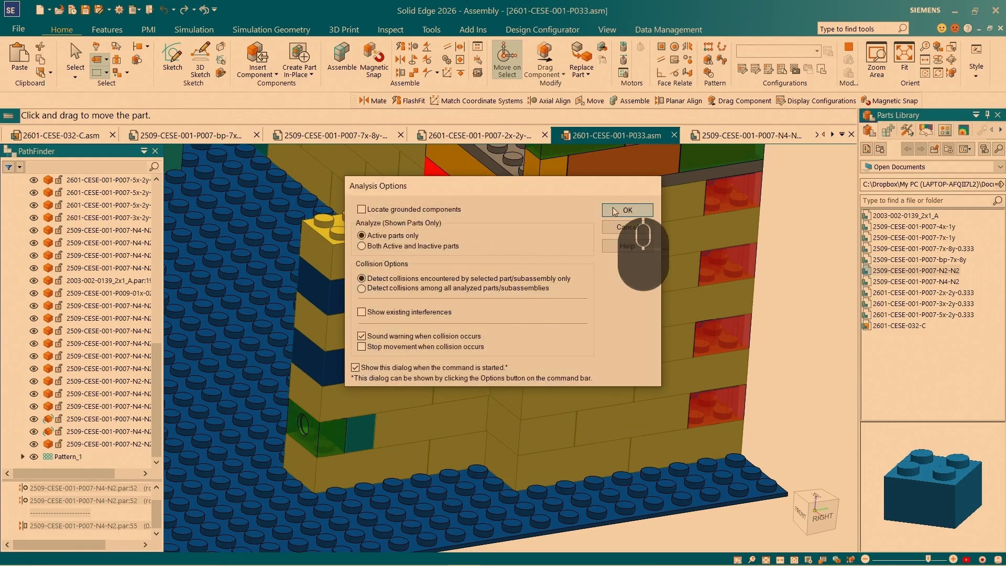
left_click(627, 210)
left_click_drag(495, 250, 459, 186)
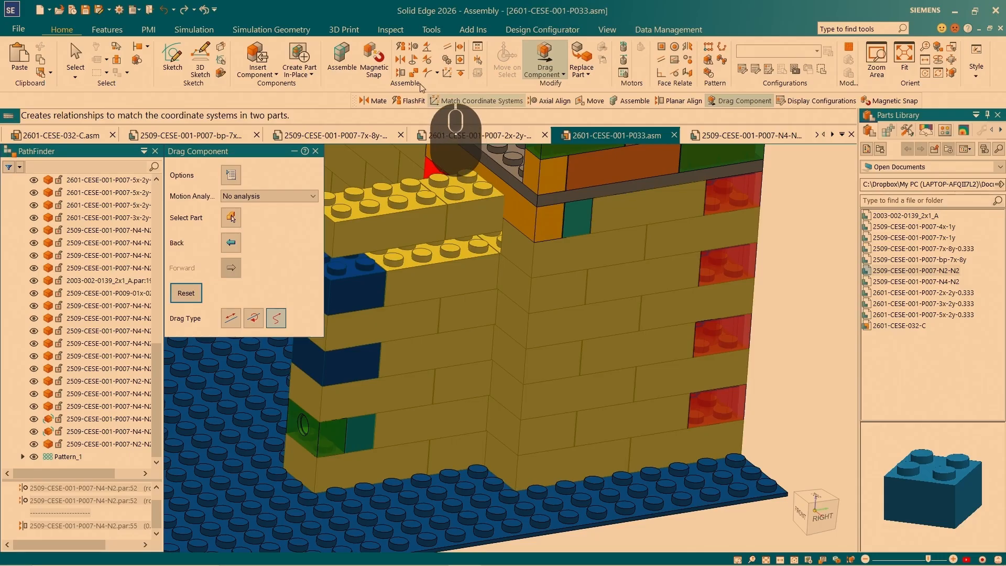
- FlashFit the underside of the raised top-course end brick onto the blue N2-N2 brick with a 0.00 mm offset
left_click(400, 47)
scroll(338, 255, "up", 5)
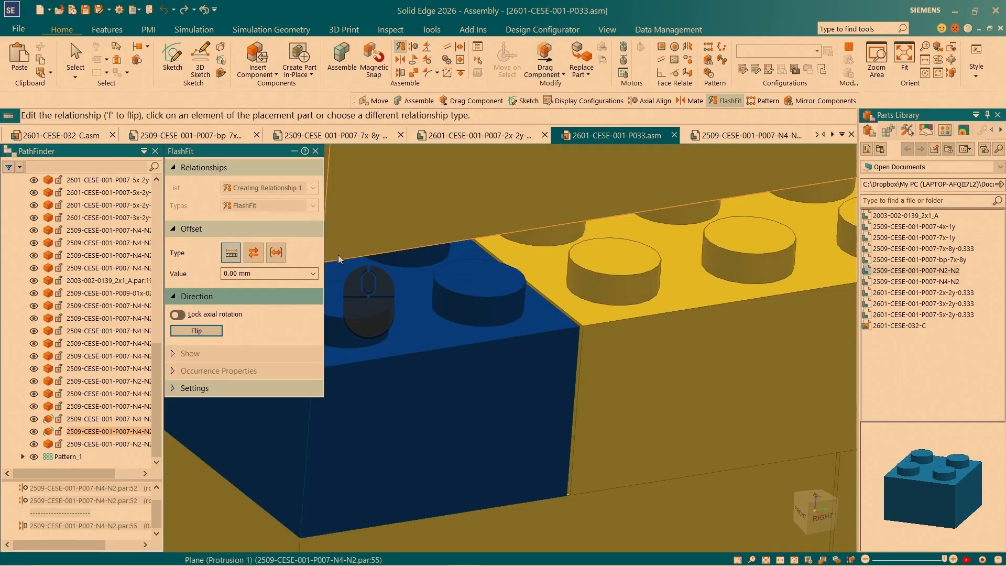
right_click(337, 255)
left_click(391, 265)
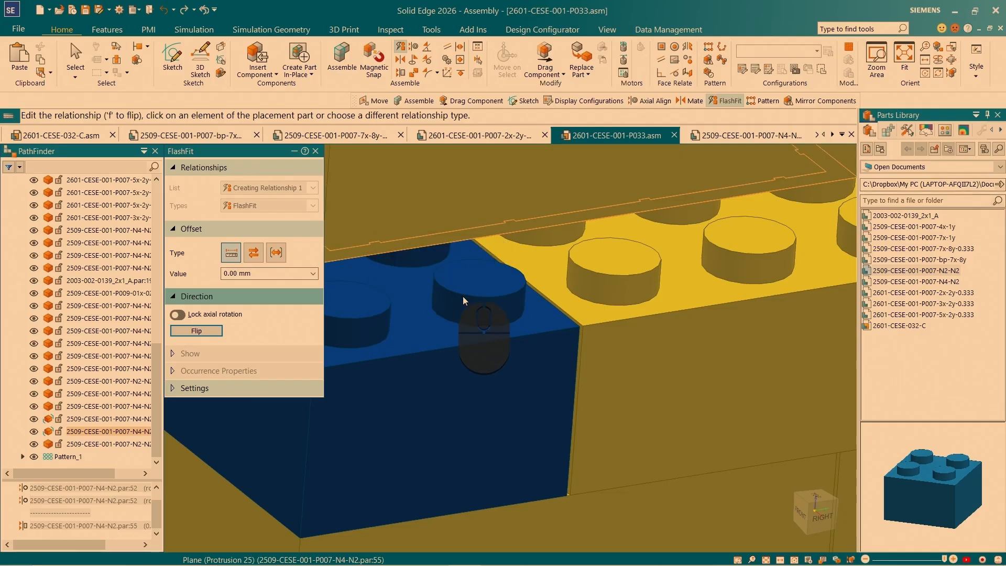
left_click(432, 325)
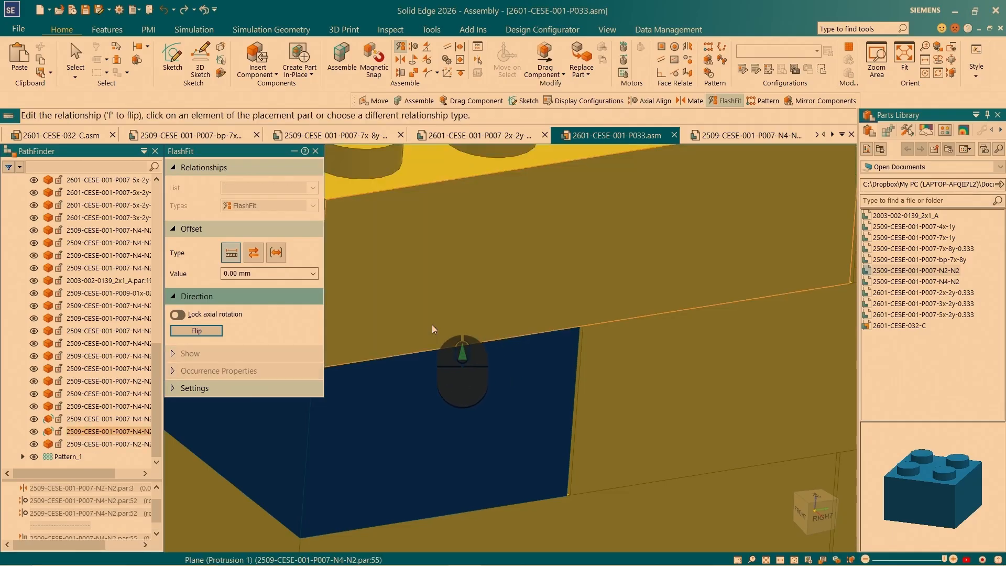
scroll(432, 324, "up", 5)
key("Escape")
left_click(508, 294)
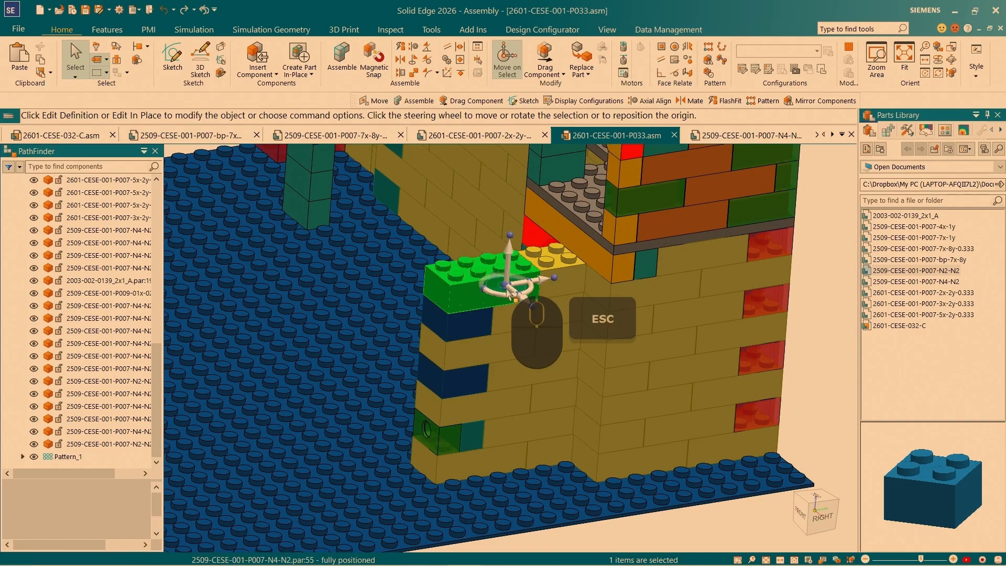
left_click(59, 432)
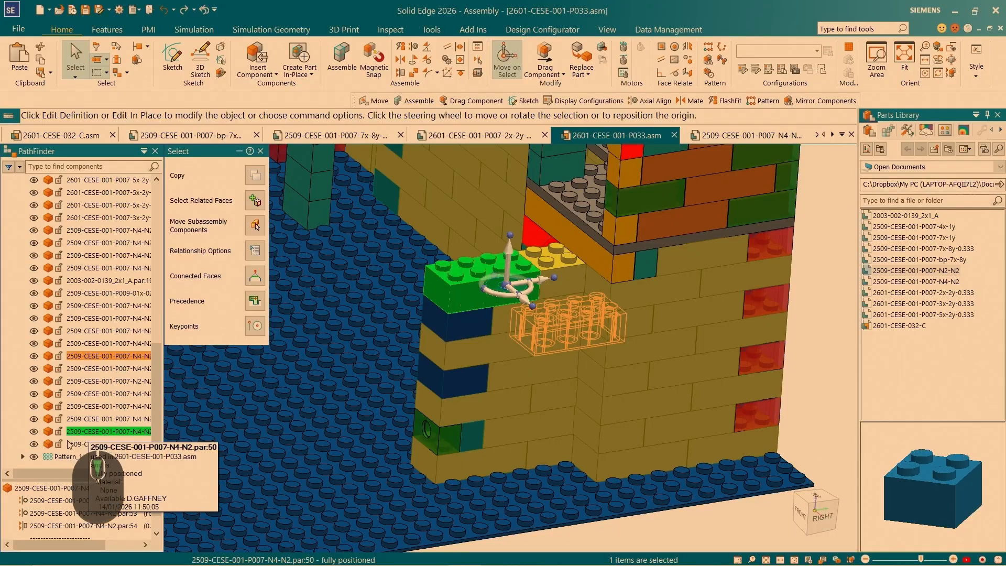
key("Escape")
scroll(539, 290, "down", 3)
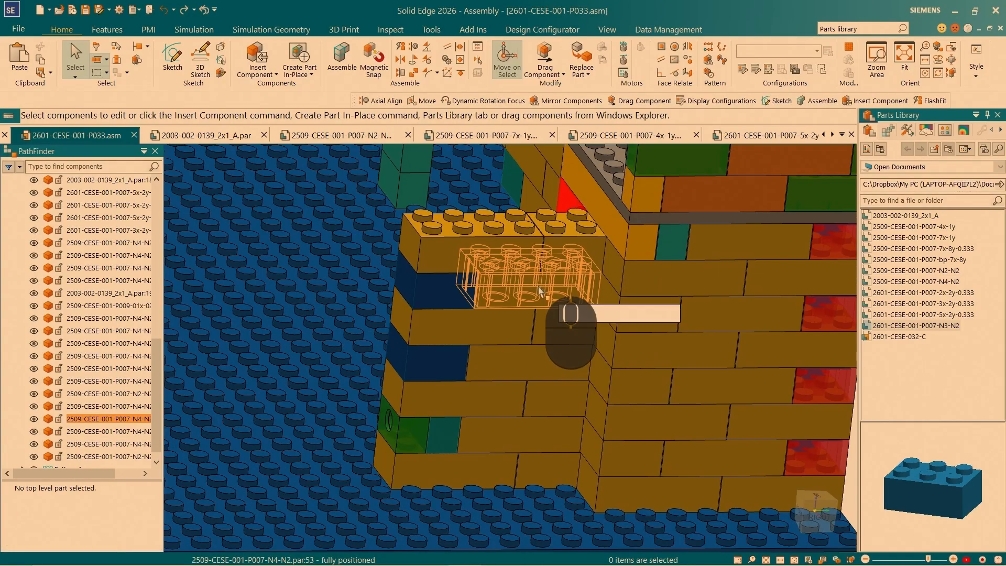
- Select the blue end brick and adjacent N4-N2 brick below the top course and reposition their steering wheel at the lower outer corner
left_click(516, 297)
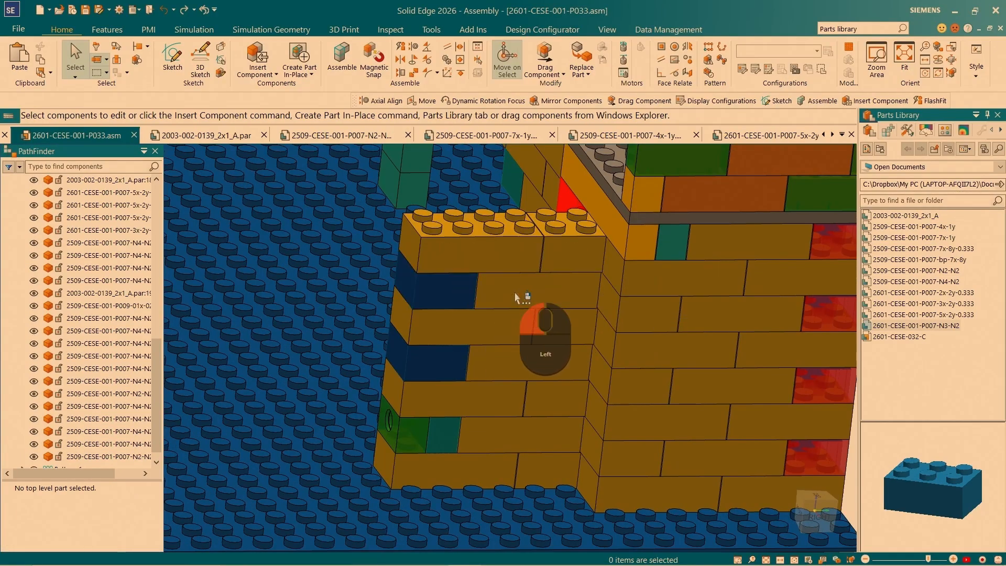
left_click(516, 297)
key("space")
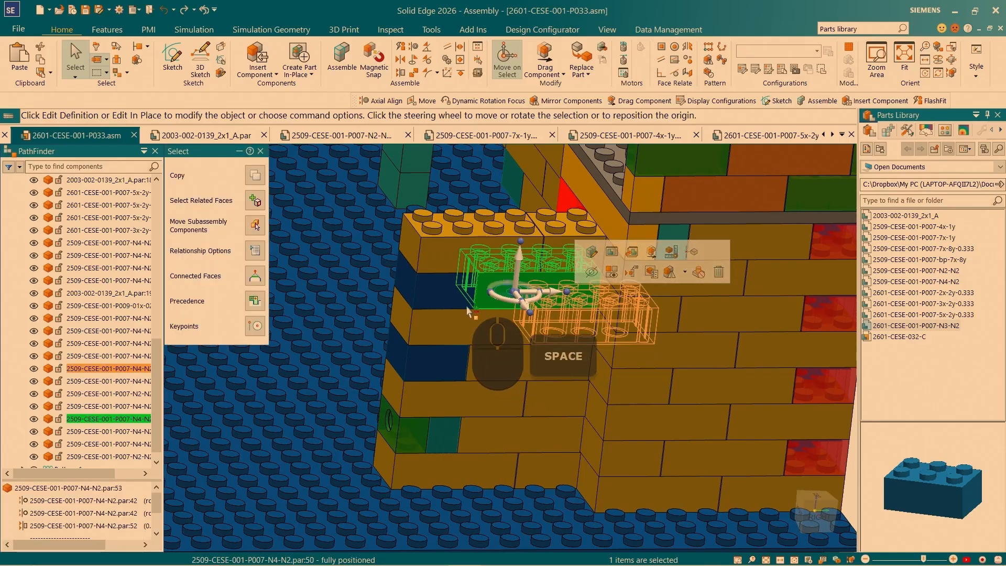
left_click(444, 294, "ctrl")
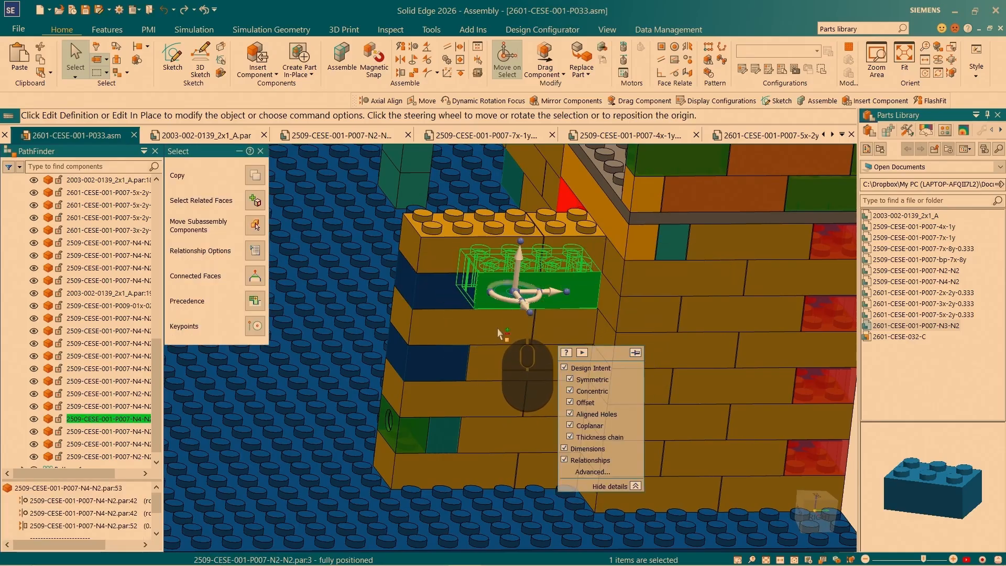
left_click(515, 291)
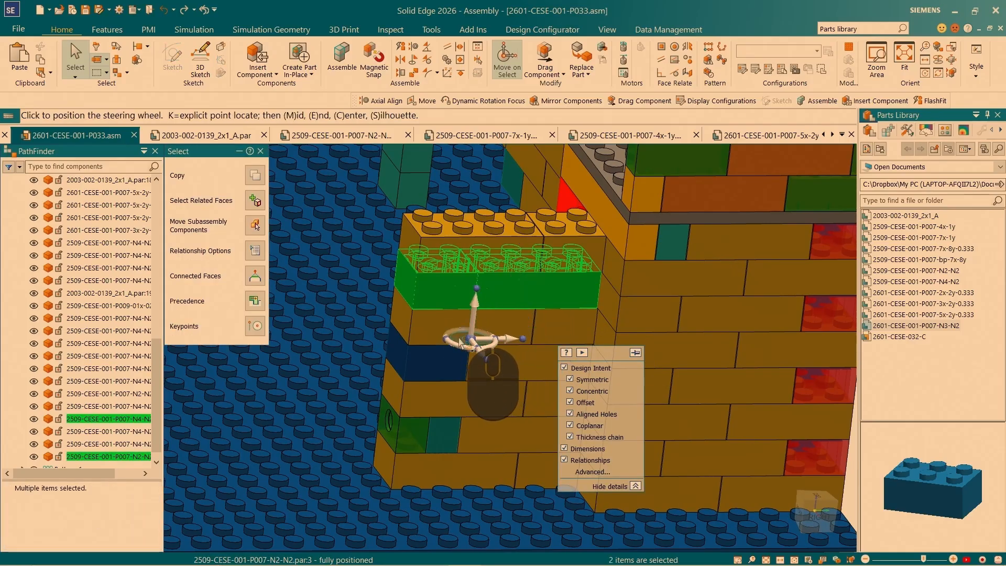
scroll(412, 321, "up", 6)
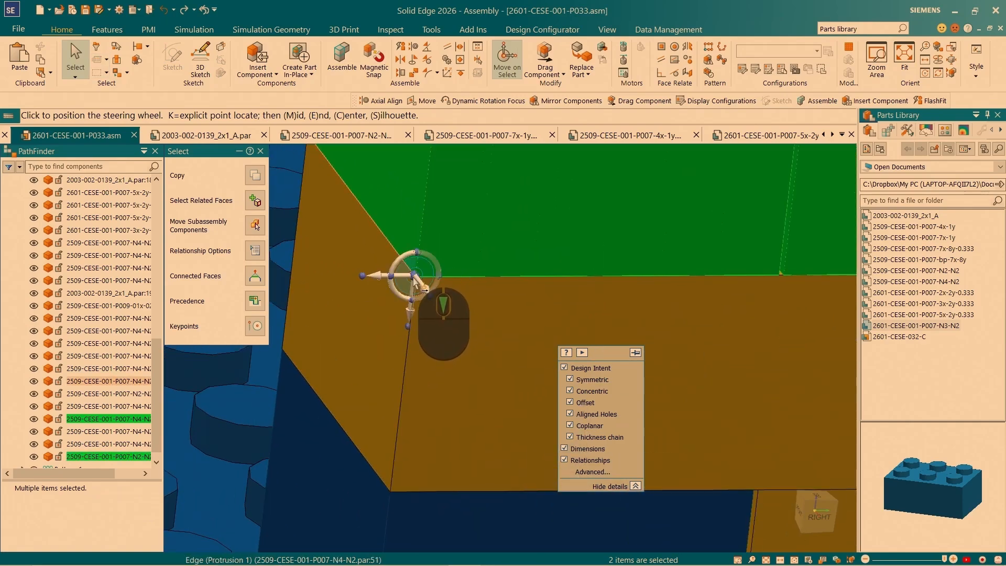
left_click(413, 279)
scroll(361, 357, "up", 5)
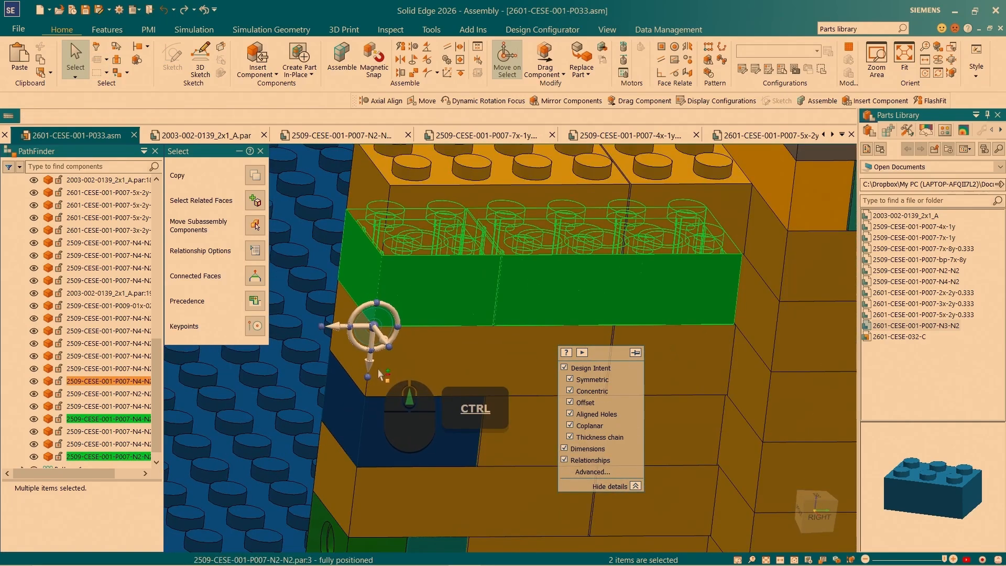
- Copy the two selected bricks 19.20 mm upward onto the top course, replacing unsatisfied relationships to other components only
left_click(370, 371)
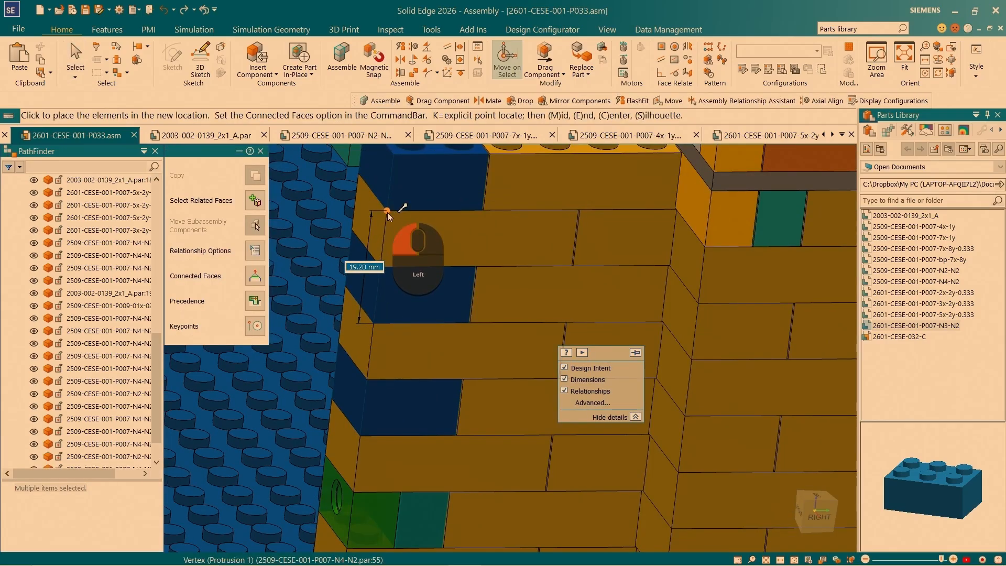
left_click(387, 212)
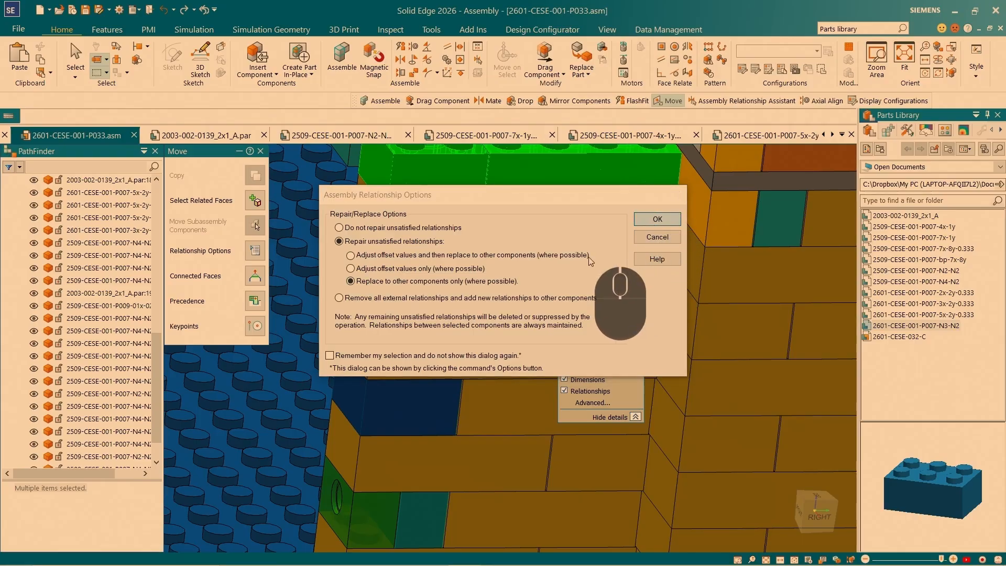
key("Return")
- Choose the neighbouring bricks as the new relationship targets for the two copied top-course bricks, deleting the relationships that cannot be kept
left_click(581, 238)
left_click(480, 241)
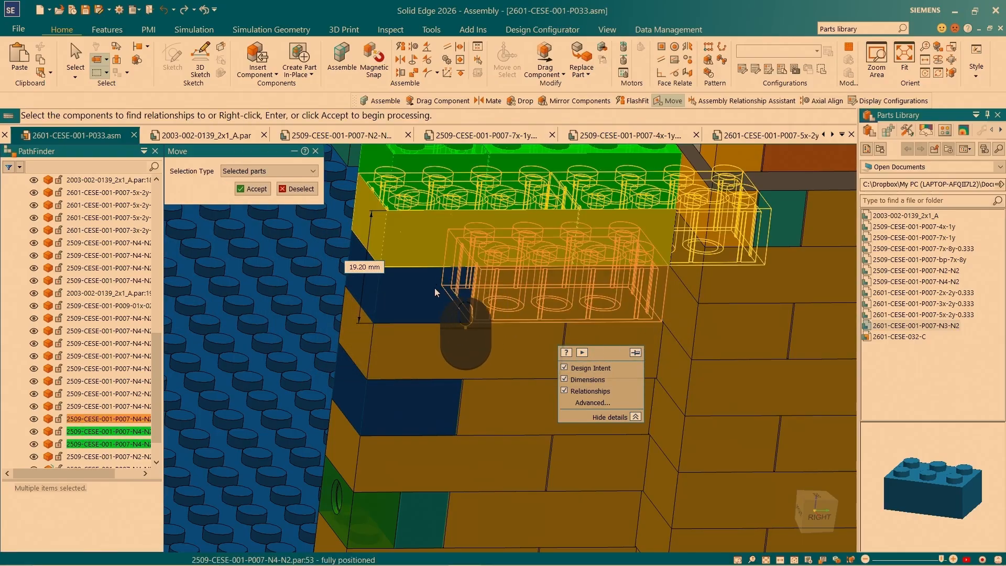
scroll(435, 300, "down", 2)
scroll(589, 188, "up", 2)
left_click(588, 187)
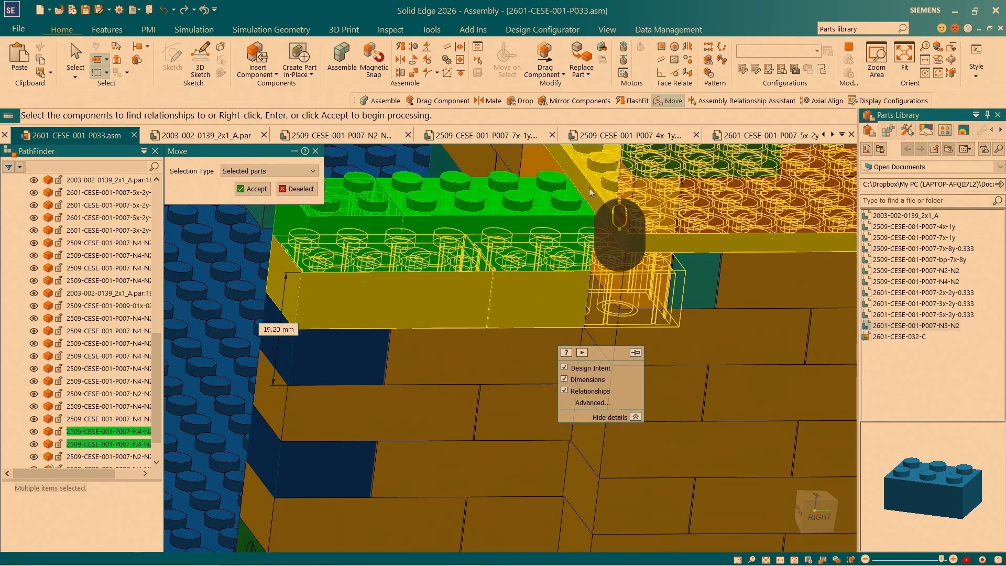
left_click(529, 165)
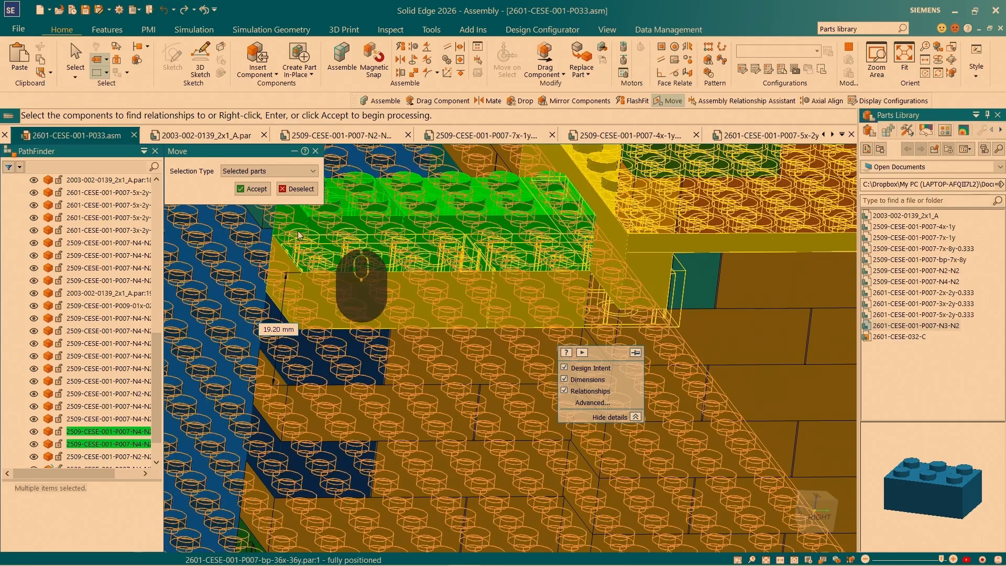
left_click(251, 188)
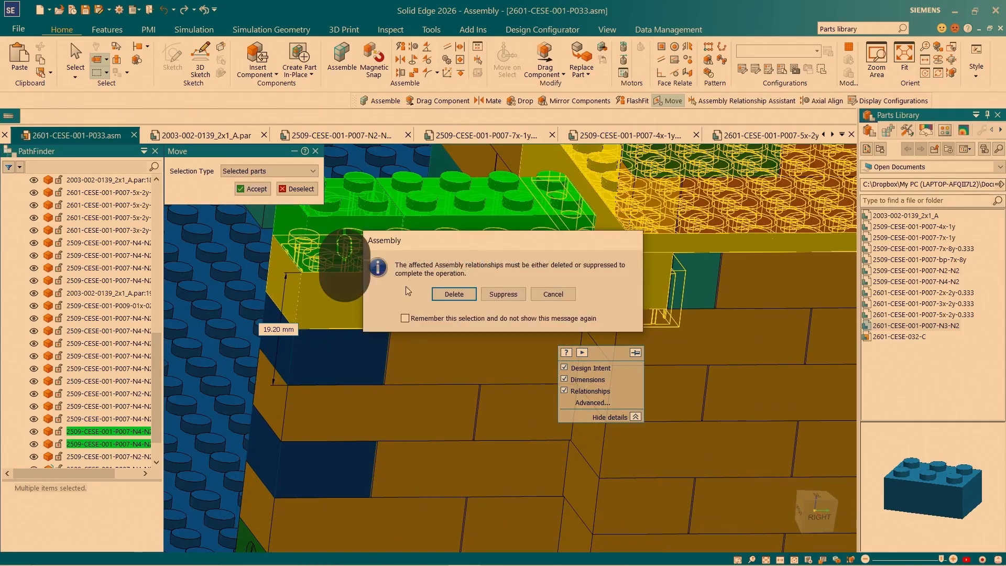
left_click(454, 296)
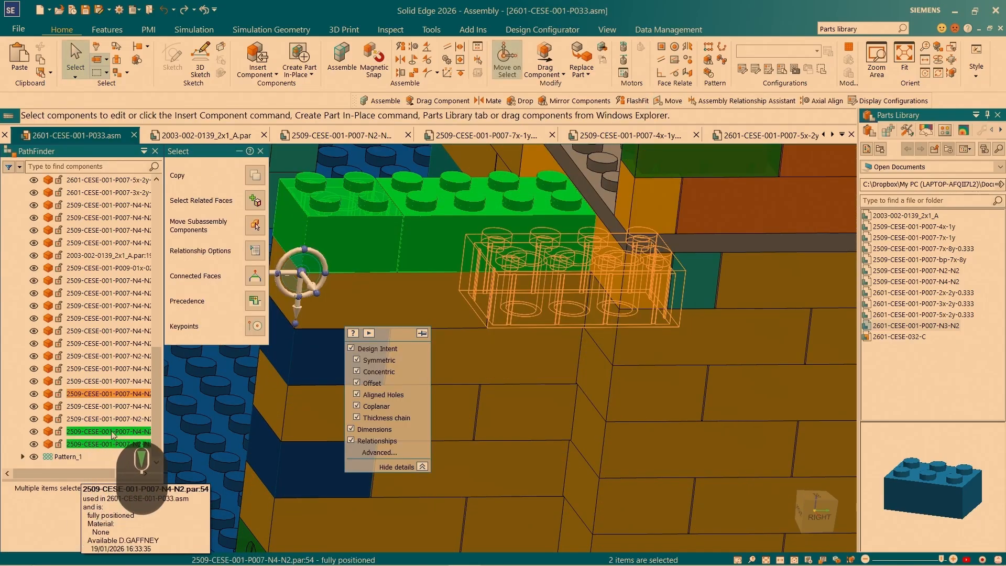
- Clear the selection and open the tower's green 2509-CESE-001-P007-3x-1y brick as its own document
scroll(613, 328, "down", 5)
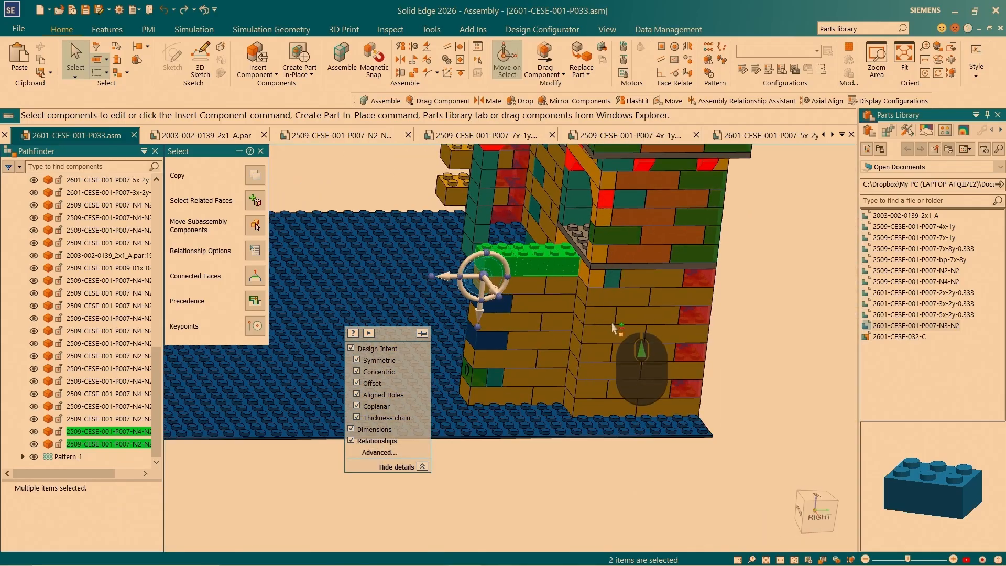
key("Escape")
scroll(602, 314, "up", 5)
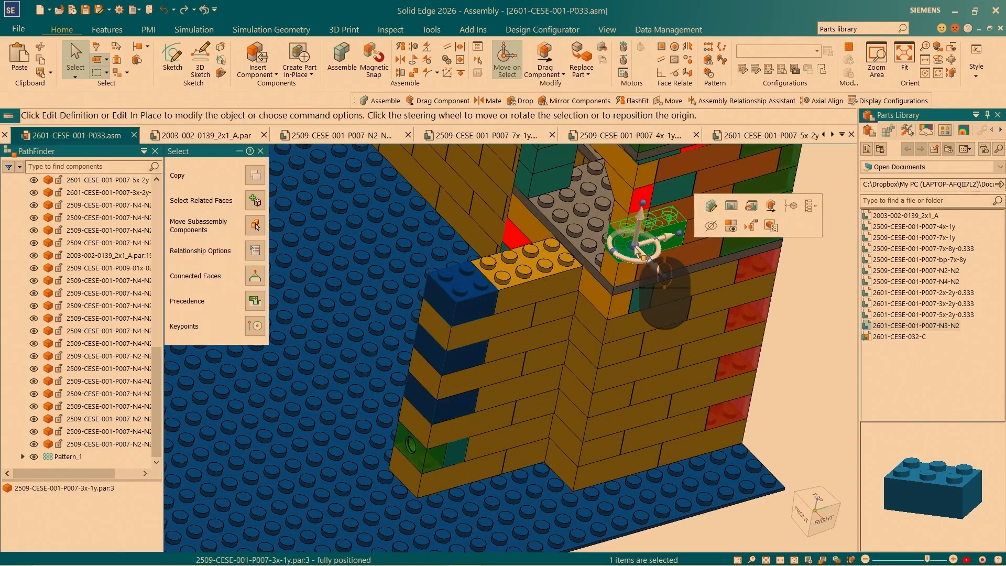
key("Escape")
middle_click_drag(634, 251, 634, 301)
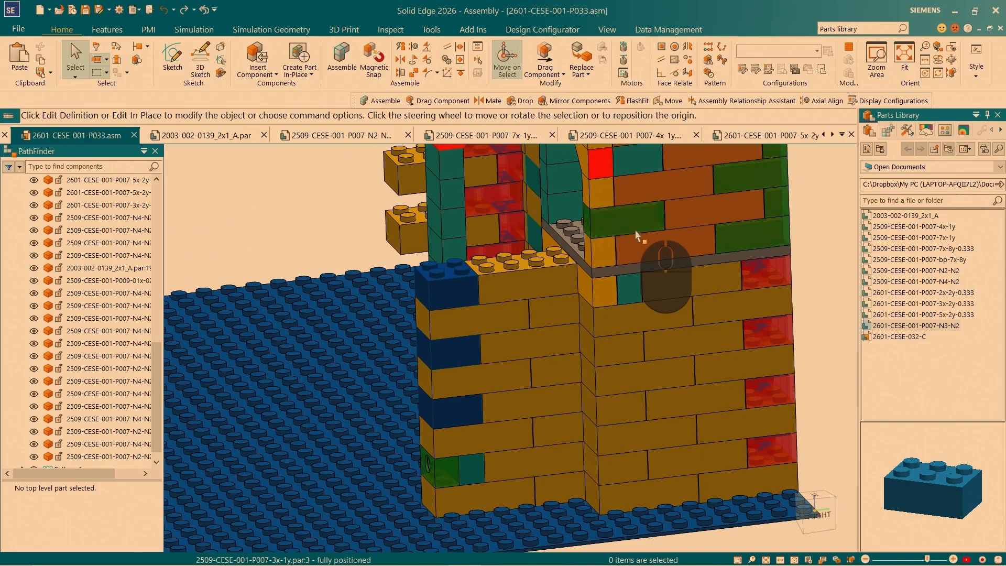
left_click(636, 234)
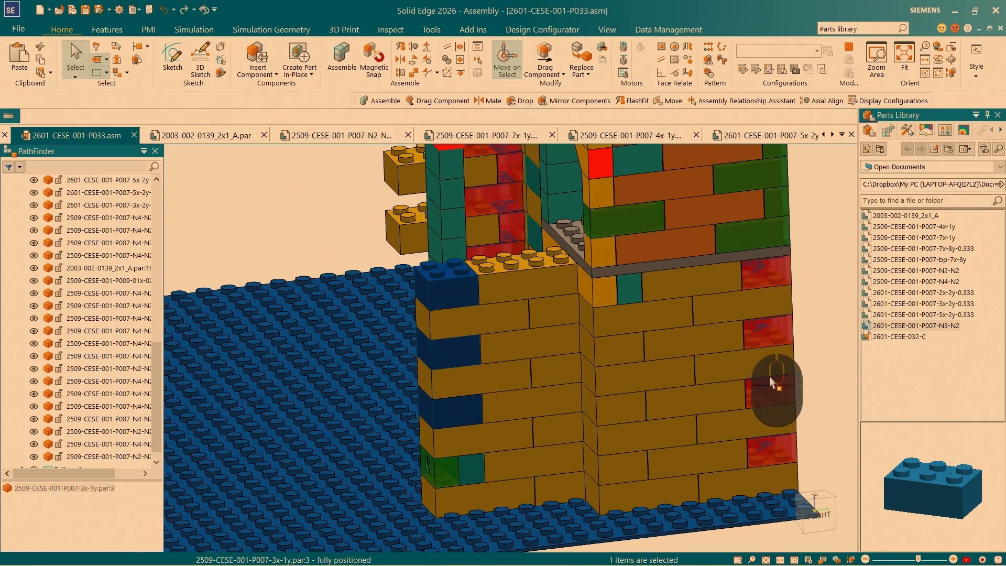
- Switch through the open documents back to the 2601-CESE-001-P033 assembly
key("ctrl+Tab")
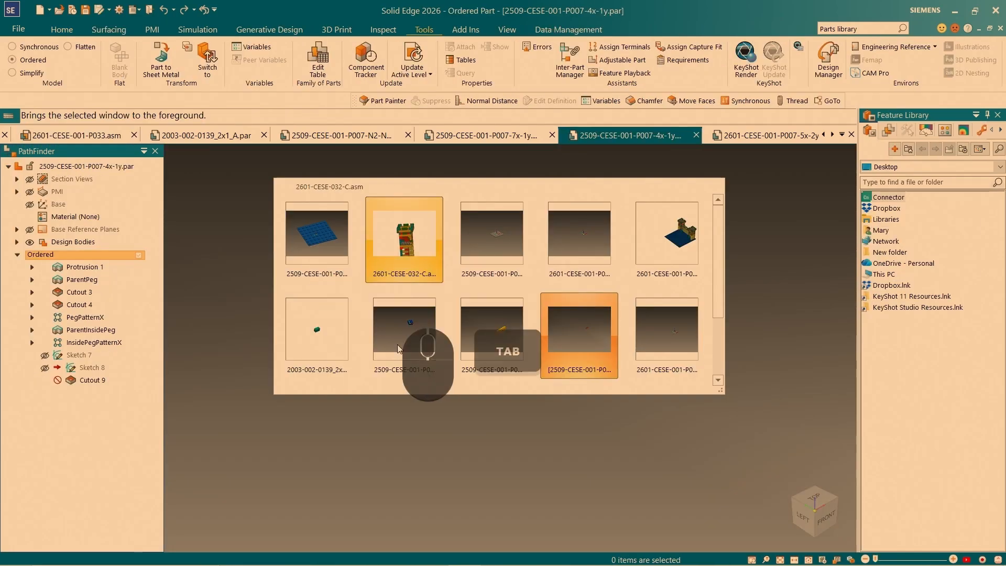
key("ctrl+Tab")
key("ctrl+Tab")
key("ctrl+Tab")
key("ctrl+Tab")
key("ctrl+Tab")
key("ctrl+Tab")
key("ctrl+Tab")
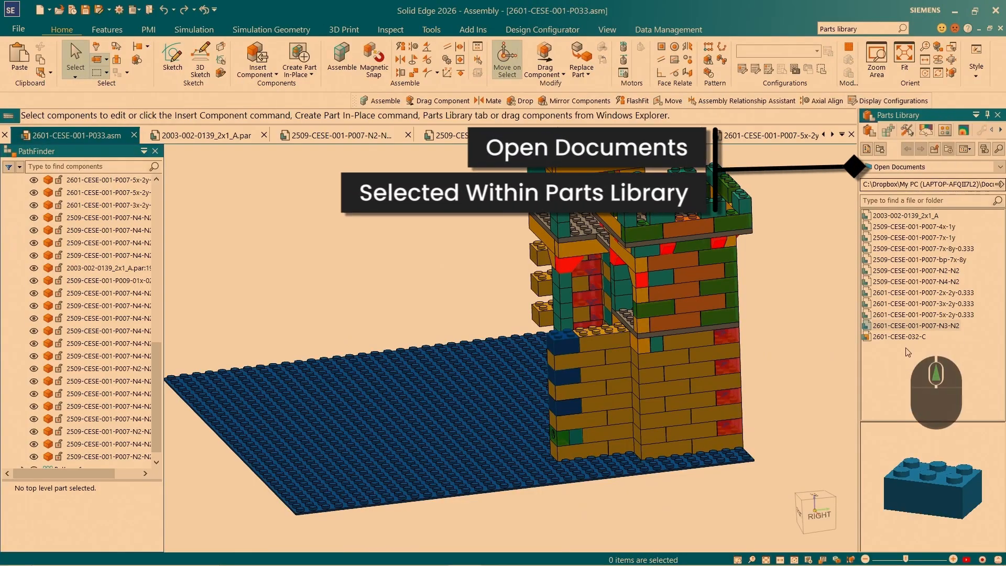
- Insert 2509-CESE-001-P007-3x-1y from the refreshed open documents list and FlashFit its pegs to two front pegs of the blue top-course brick
left_click(910, 403)
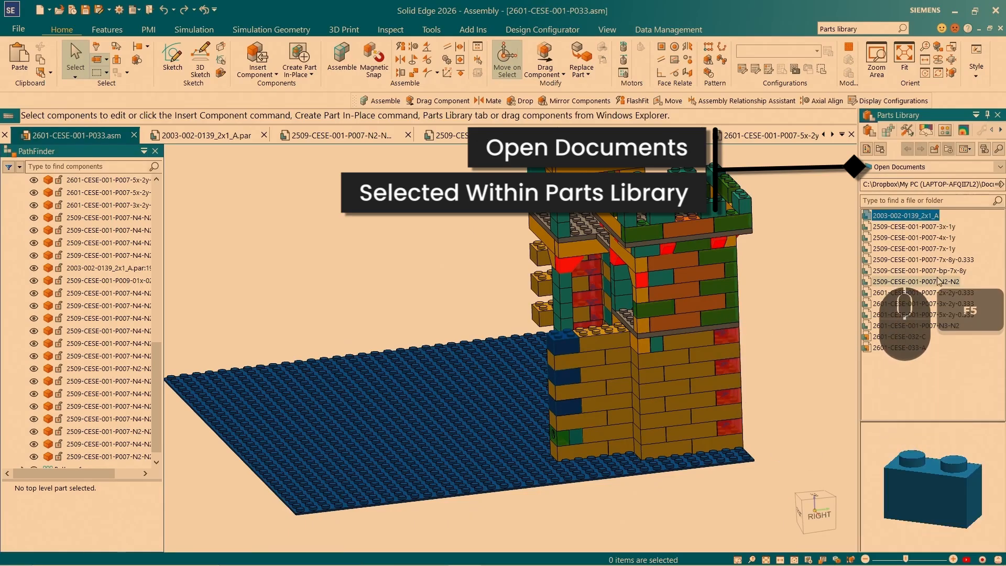
left_click(943, 227)
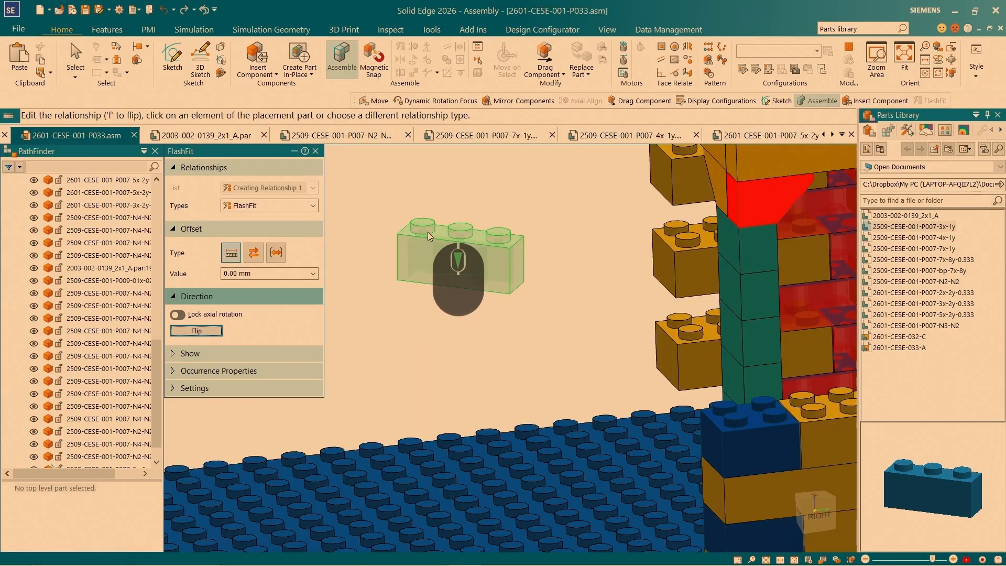
scroll(427, 235, "up", 3)
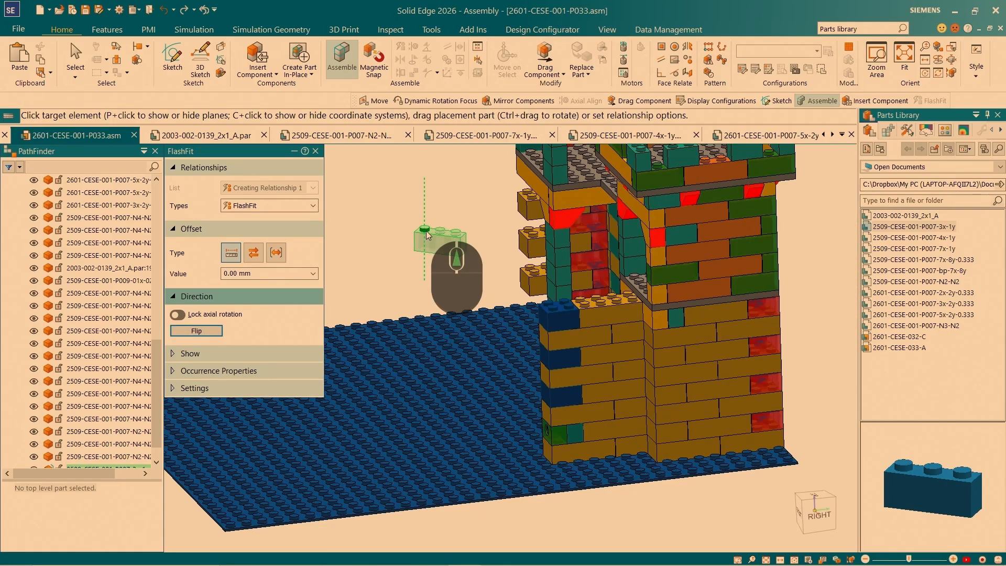
scroll(537, 315, "down", 5)
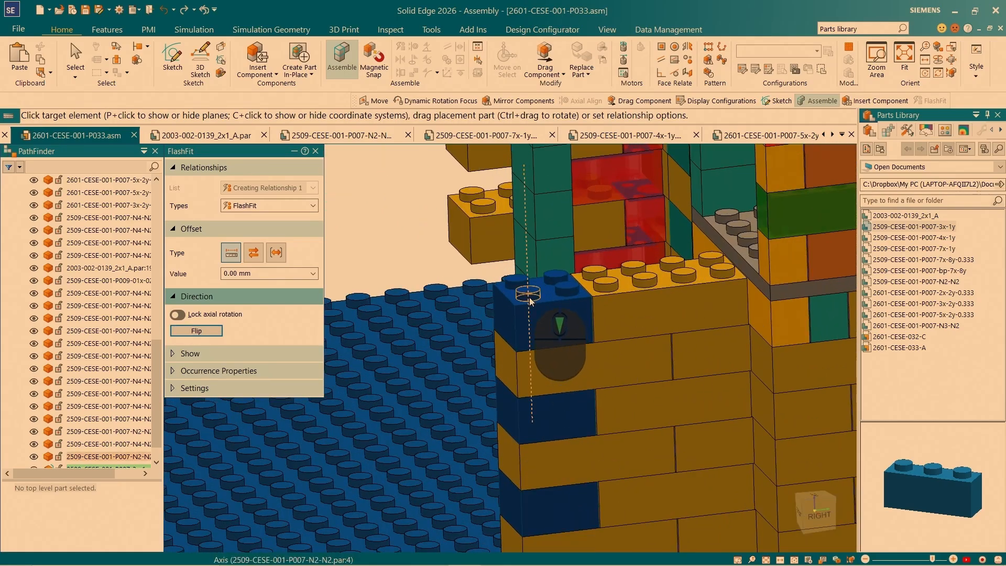
left_click(565, 289)
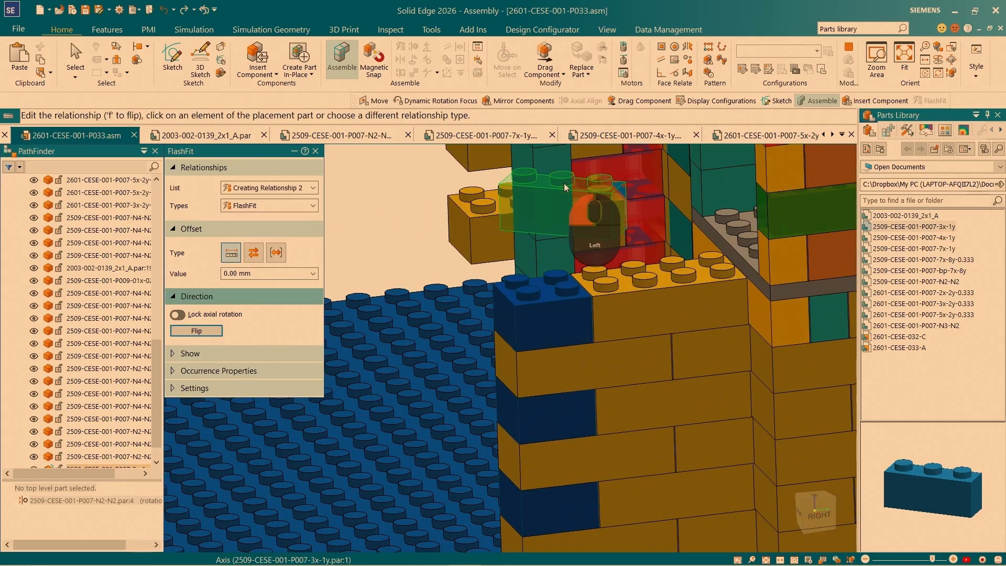
left_click(572, 293)
left_click(602, 225)
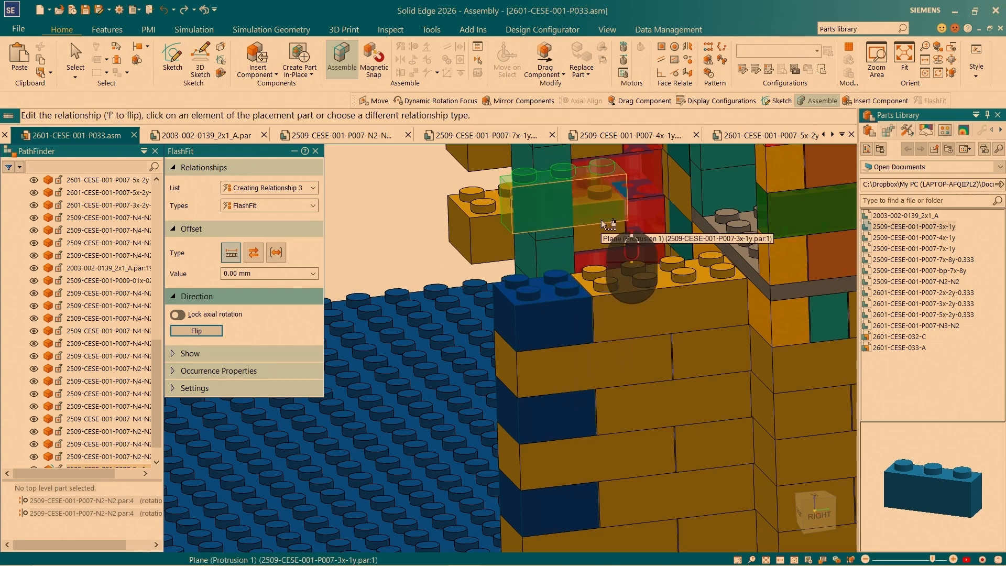
right_click(602, 220)
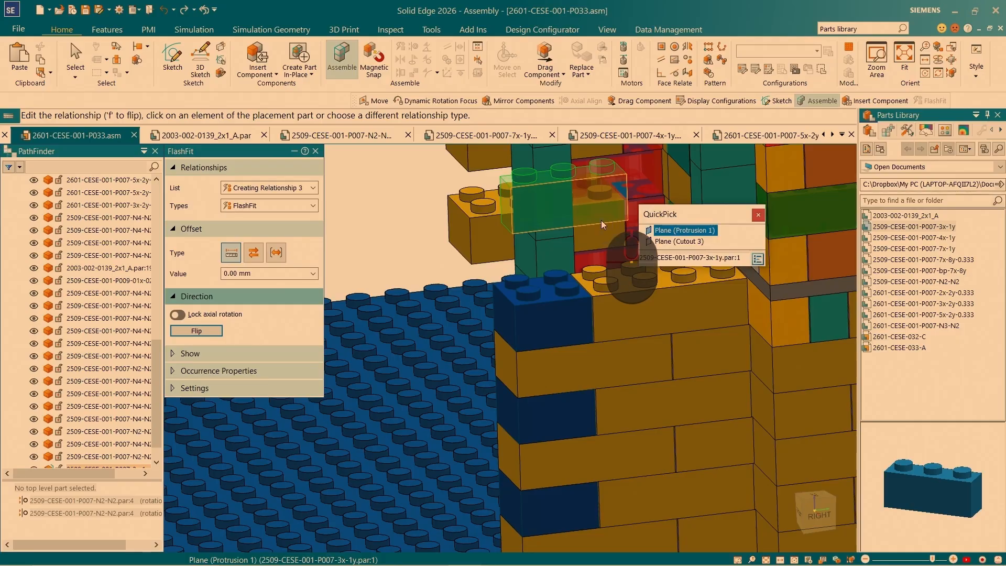
left_click(656, 240)
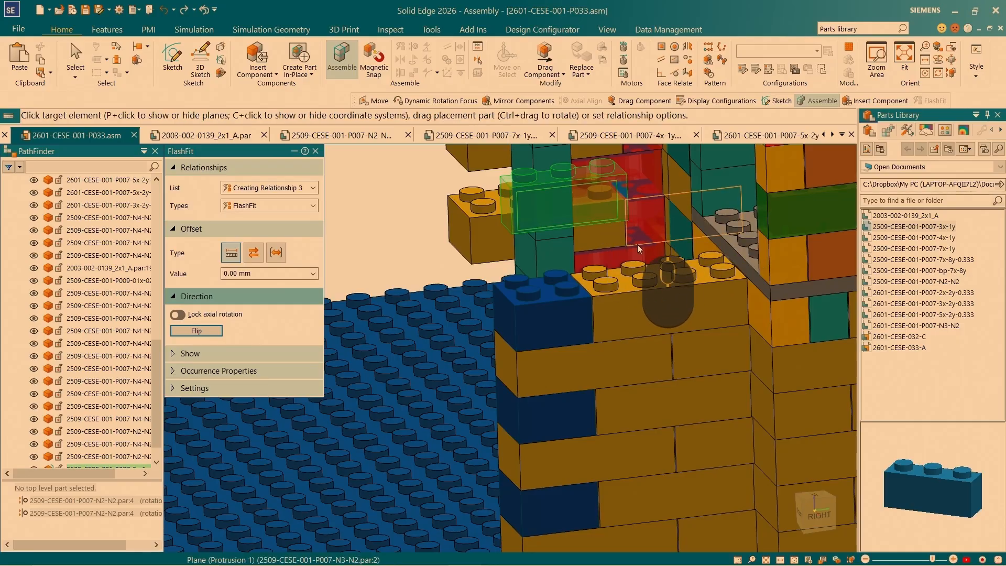
key("Escape")
- FlashFit the underside of the 3x-1y brick onto the top of the blue end brick with a 0.00 mm offset
left_click(400, 46)
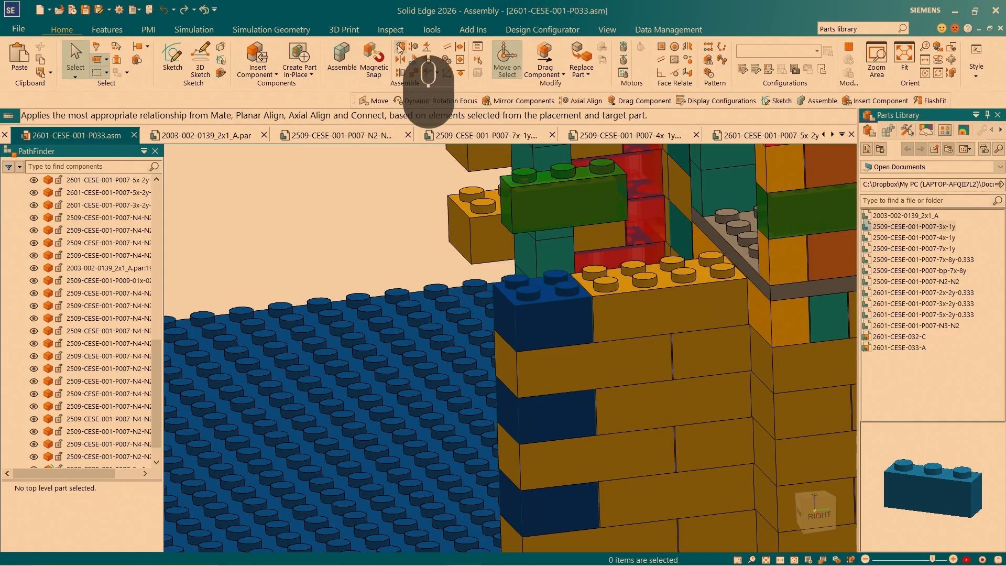
left_click(618, 226)
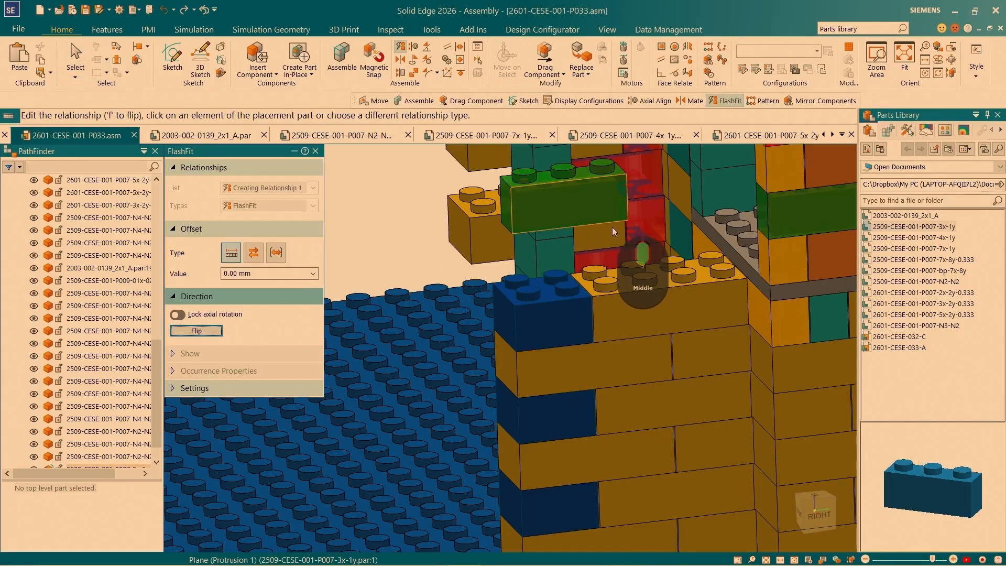
middle_click_drag(613, 230, 614, 244)
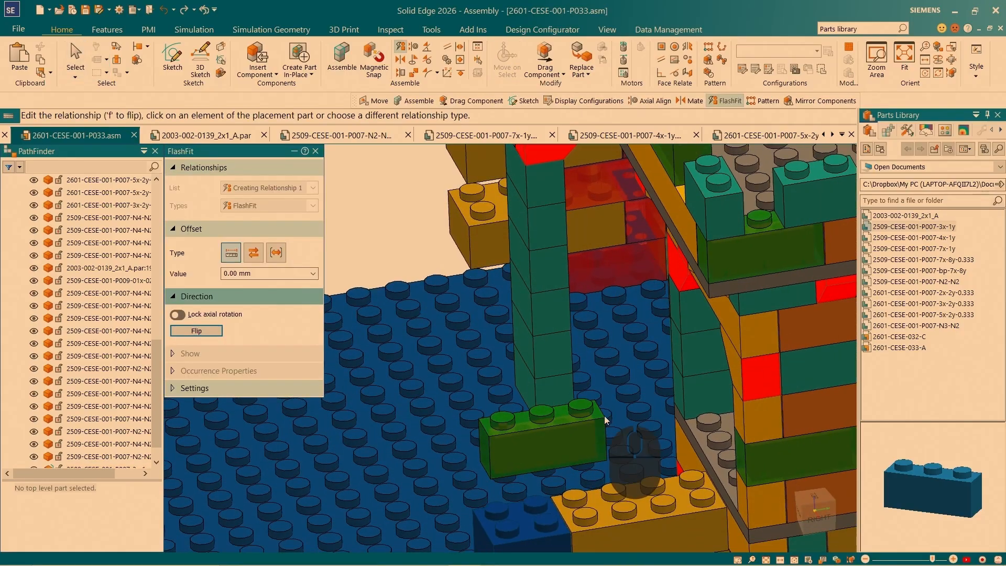
right_click(599, 456)
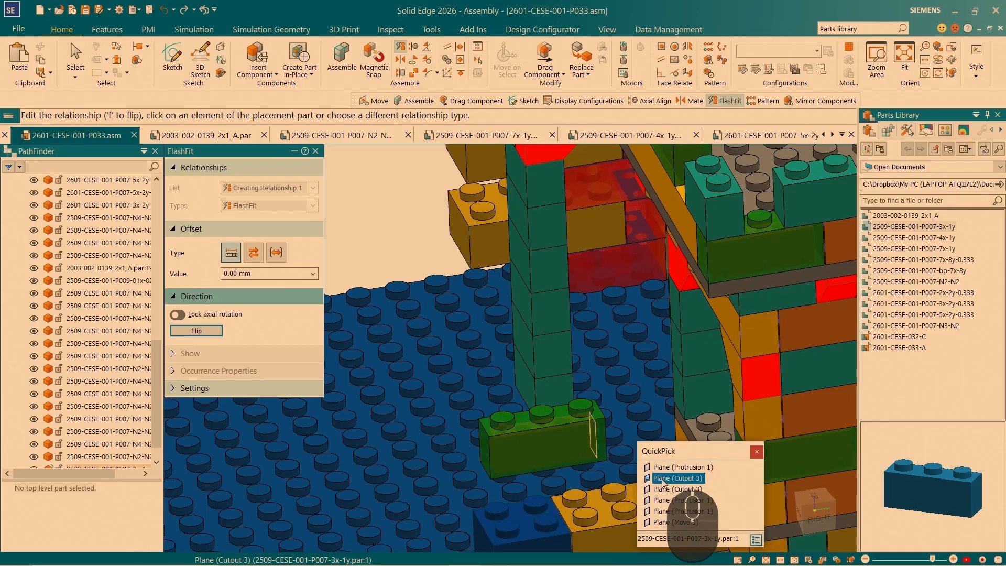
left_click(662, 501)
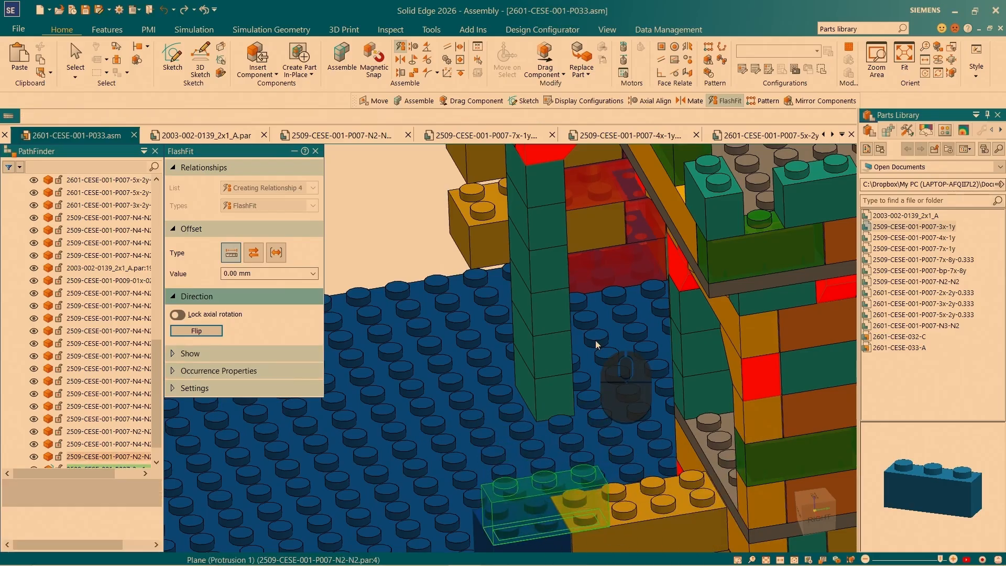
scroll(595, 340, "up", 6)
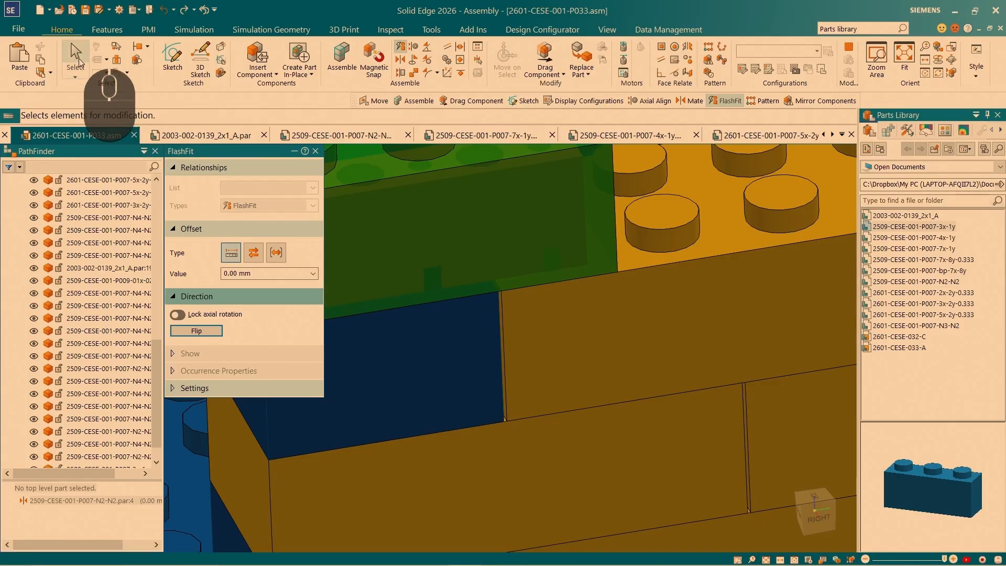
left_click(75, 54)
- Select the placed 3x-1y brick and reposition its steering wheel on the peg at the wall's outer end
left_click(477, 259)
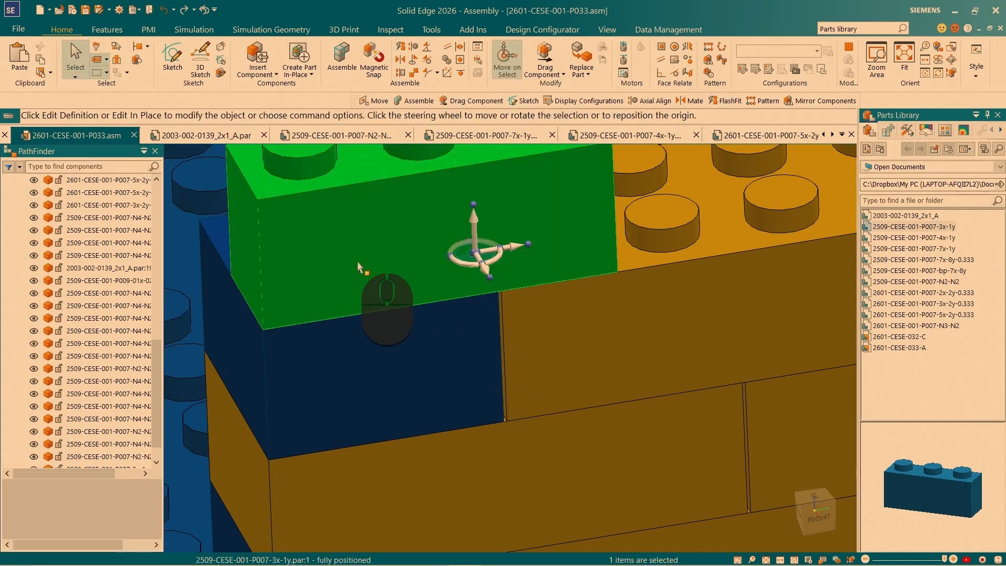
scroll(516, 399, "up", 5)
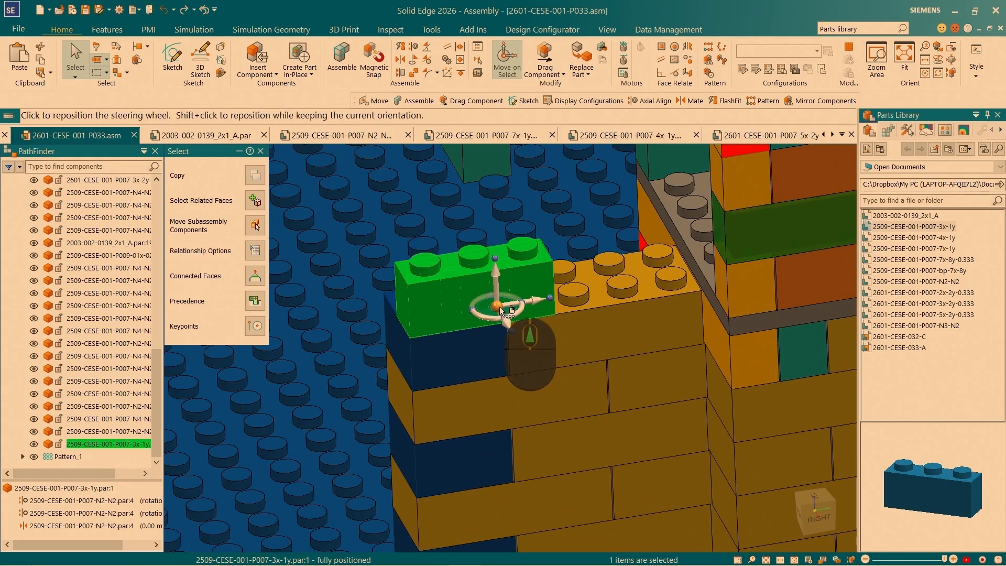
left_click(501, 310)
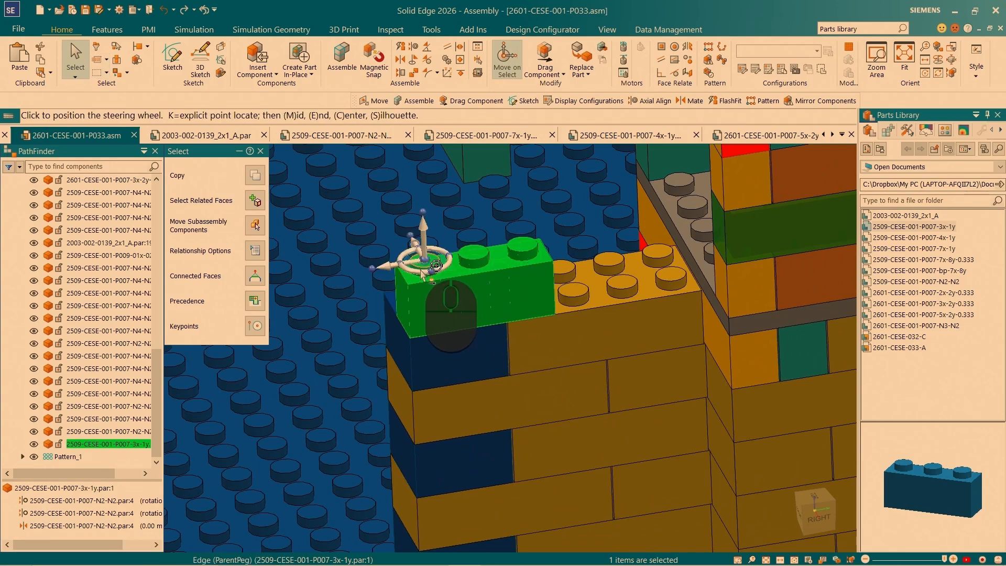
left_click(436, 265)
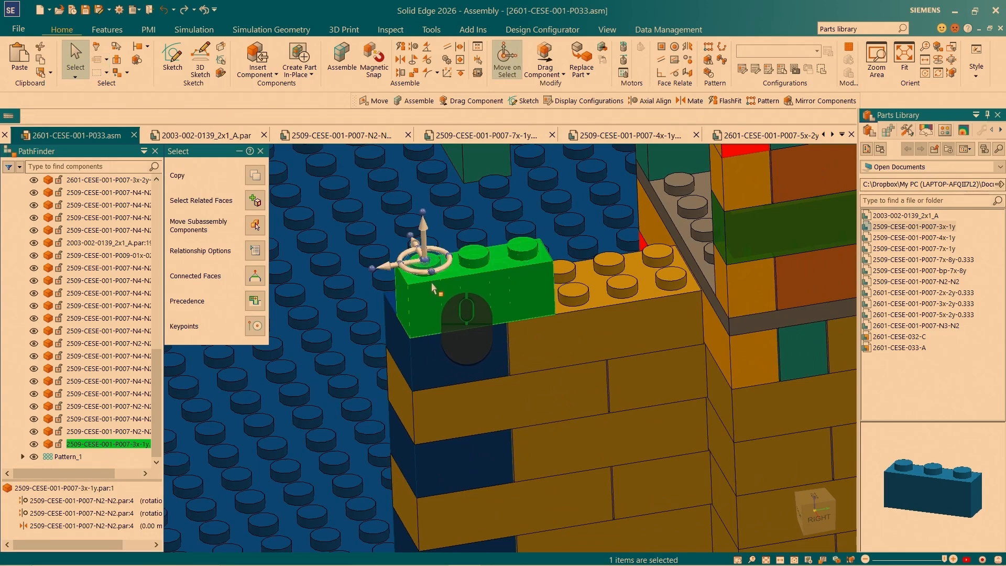
- Copy the 3x-1y brick 24.00 mm along the wall towards the tower, replacing relationships to the original brick and the N4-N2 brick beneath
left_click(387, 268)
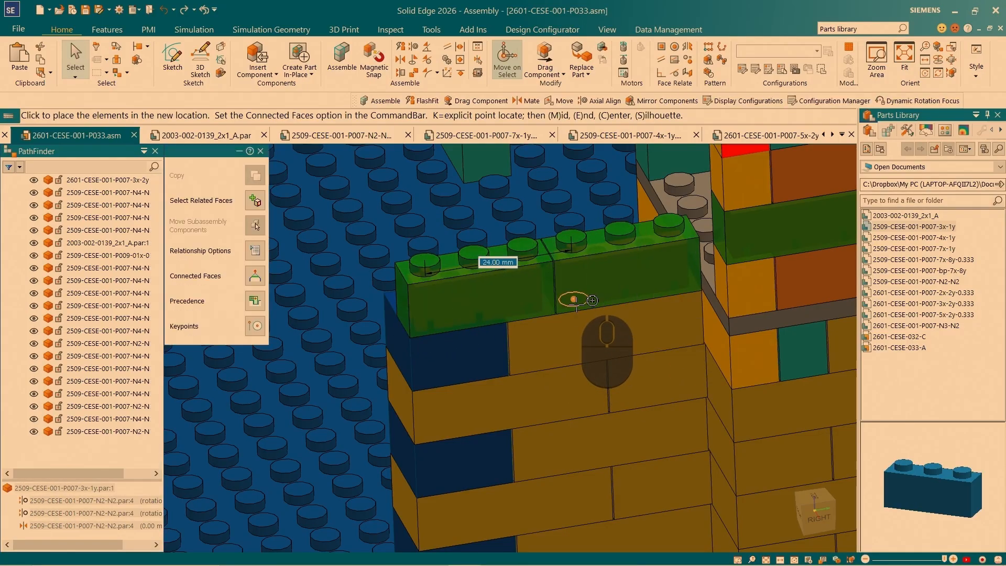
left_click(576, 303)
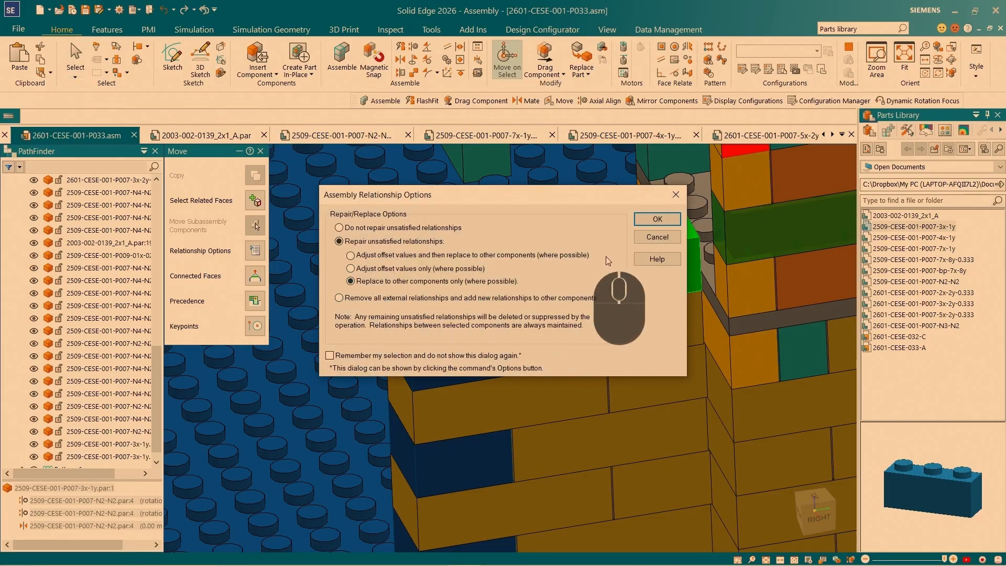
left_click(654, 237)
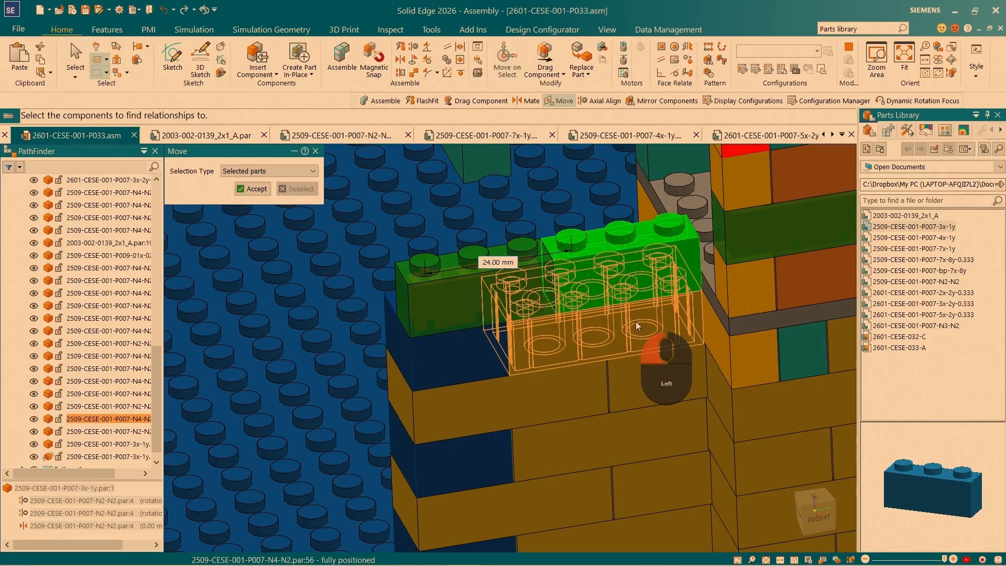
left_click(433, 290)
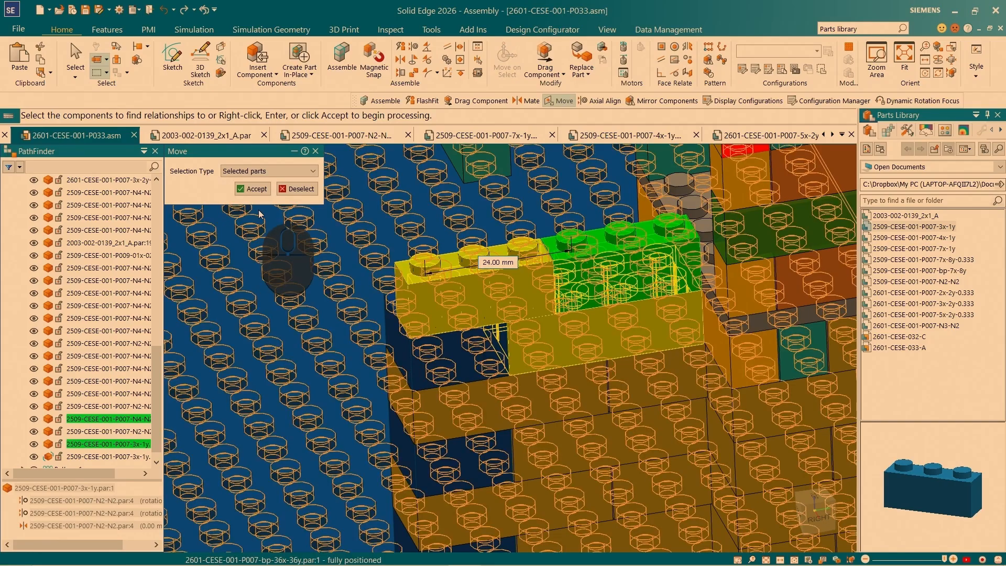
left_click(256, 189)
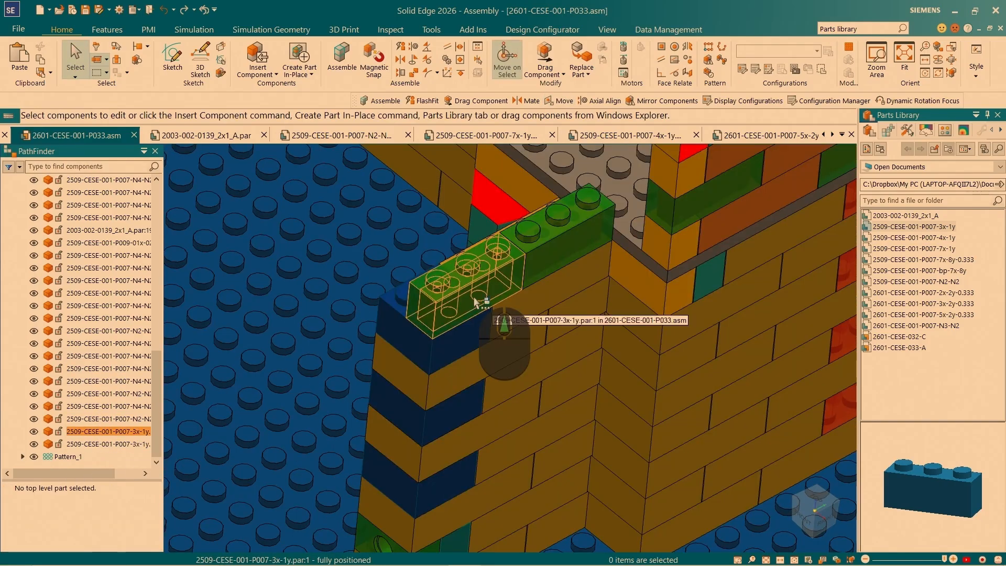
- Select the outer 3x-1y brick, reposition its steering wheel on the end peg, and reorient the steering wheel plane
left_click(475, 303)
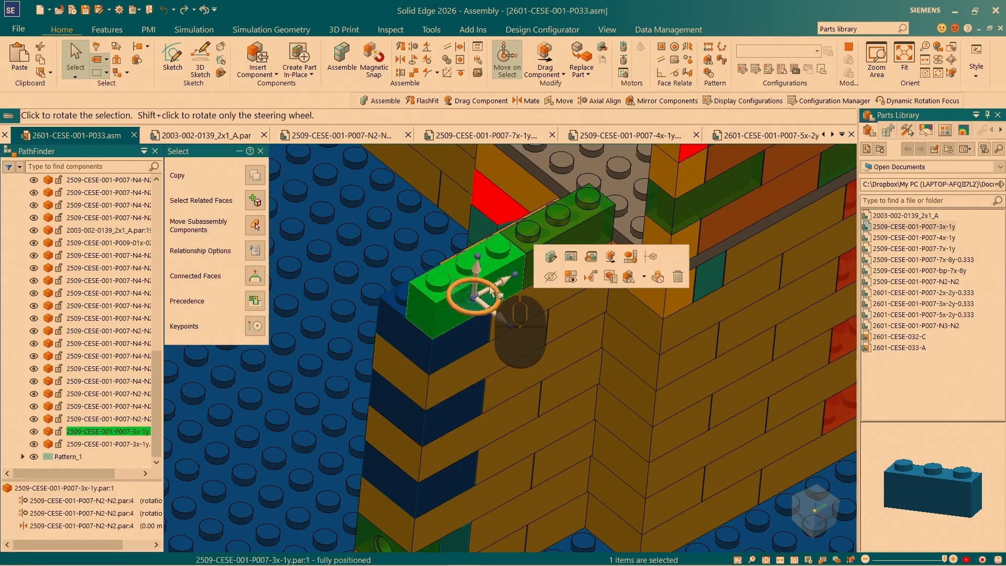
left_click(474, 296)
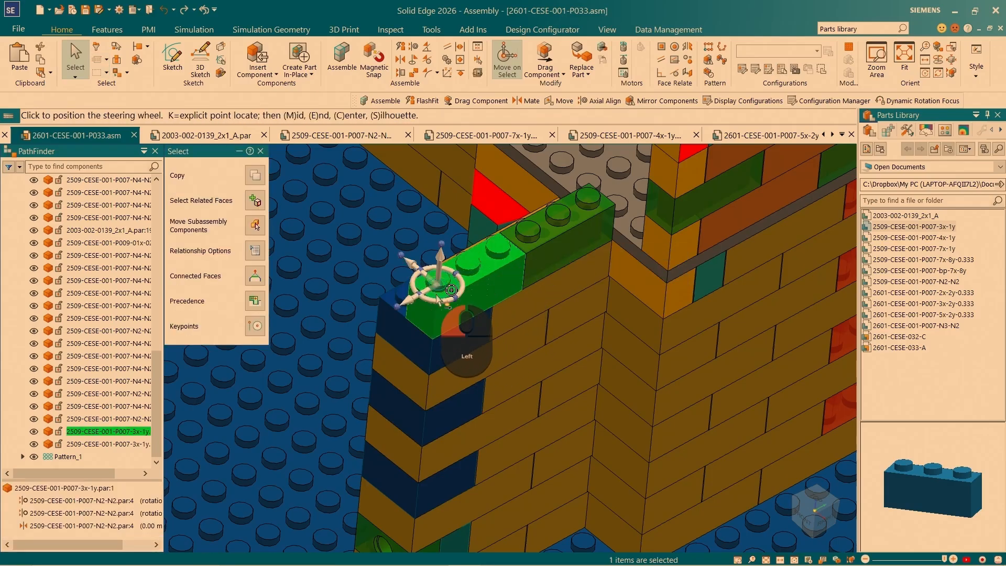
left_click(438, 297)
key("shift")
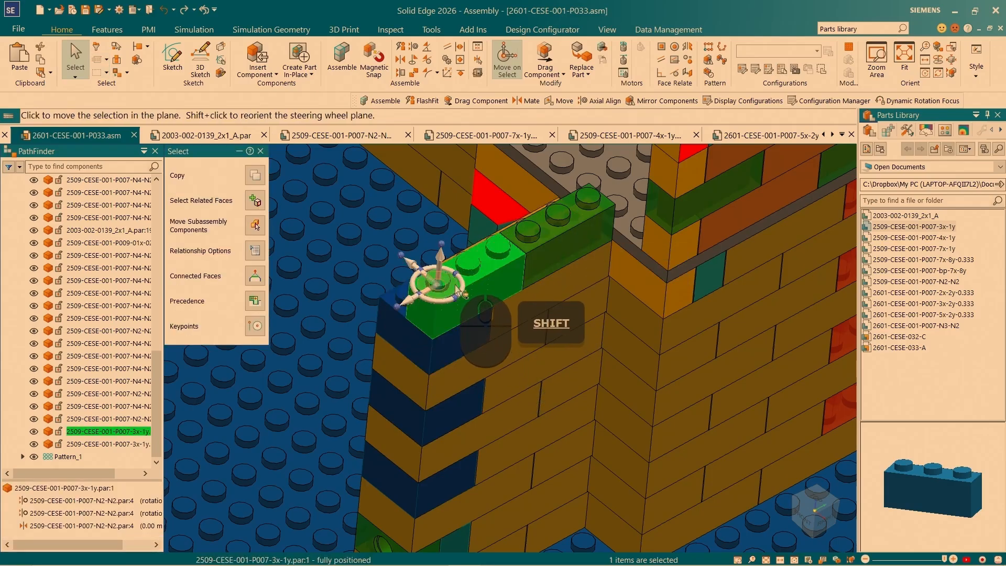
left_click(454, 285, "shift")
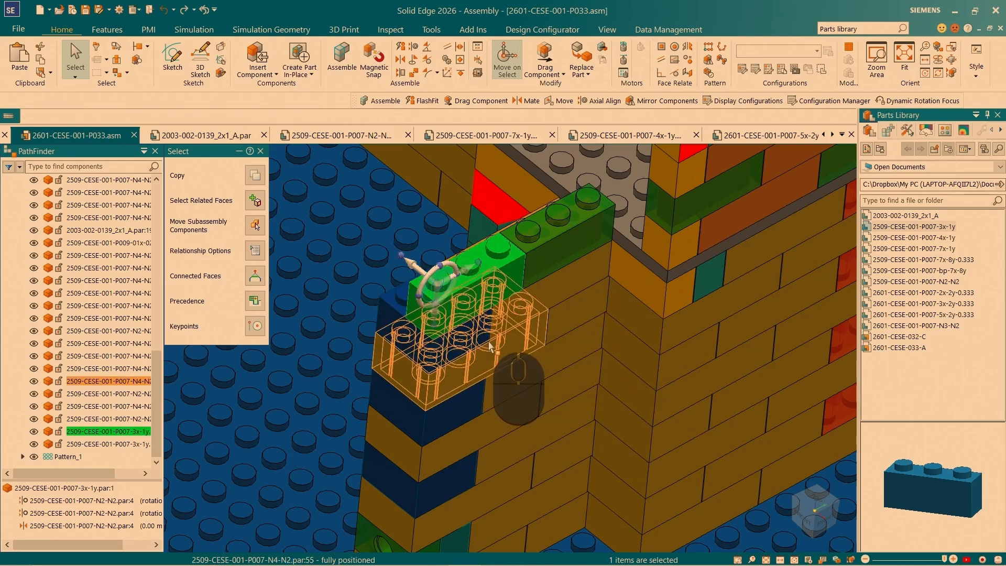
- Reposition the steering wheel on the peg circle at the outer 3x-1y brick's base, keeping its orientation
scroll(456, 314, "down", 4)
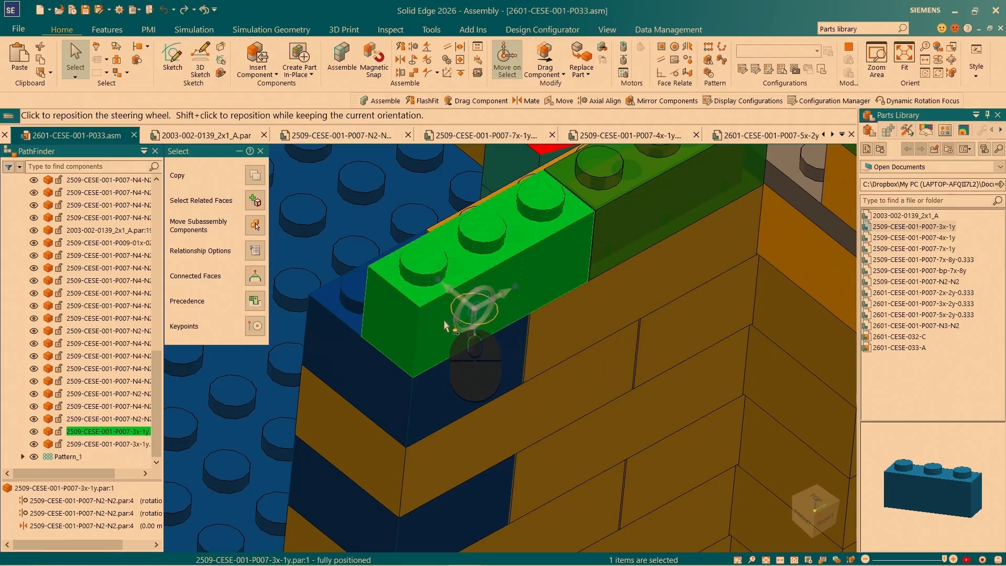
scroll(436, 335, "down", 5)
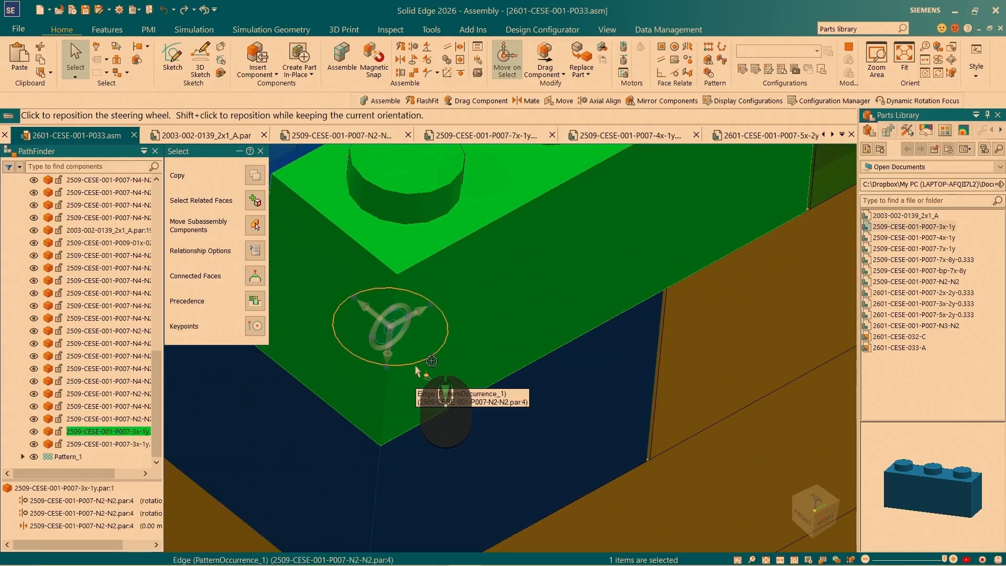
middle_click_drag(500, 402, 442, 334)
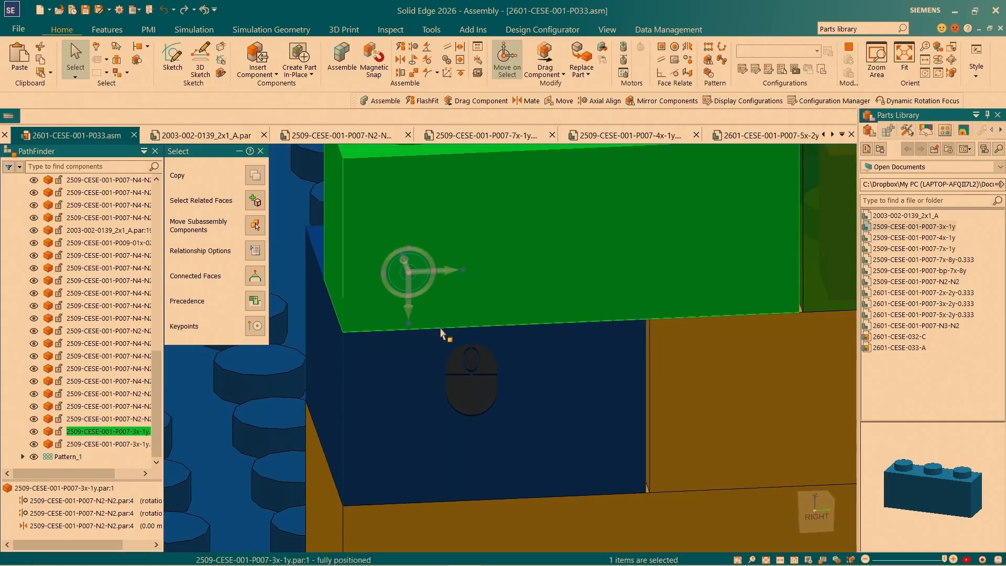
left_click(411, 309, "shift")
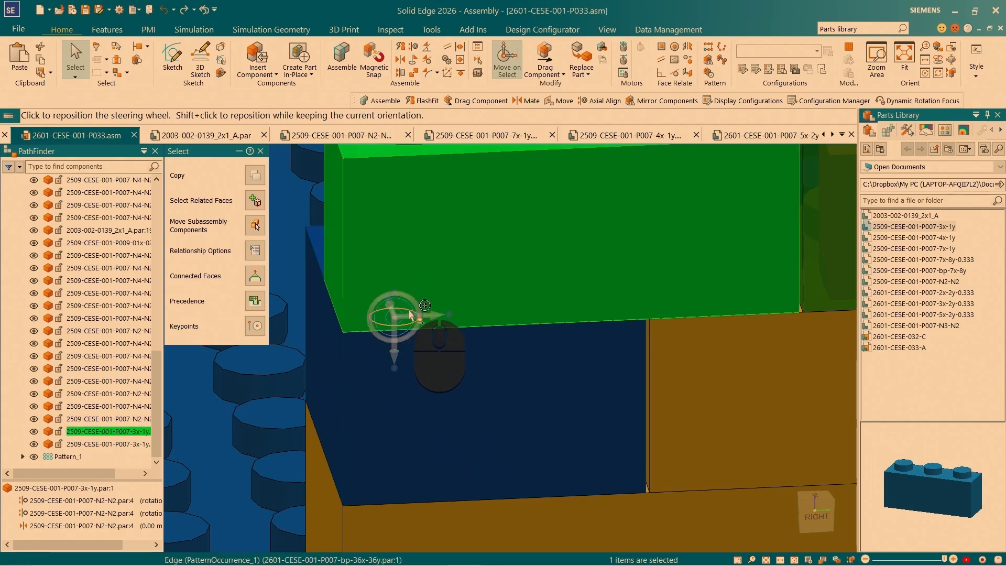
middle_click_drag(416, 313, 529, 486)
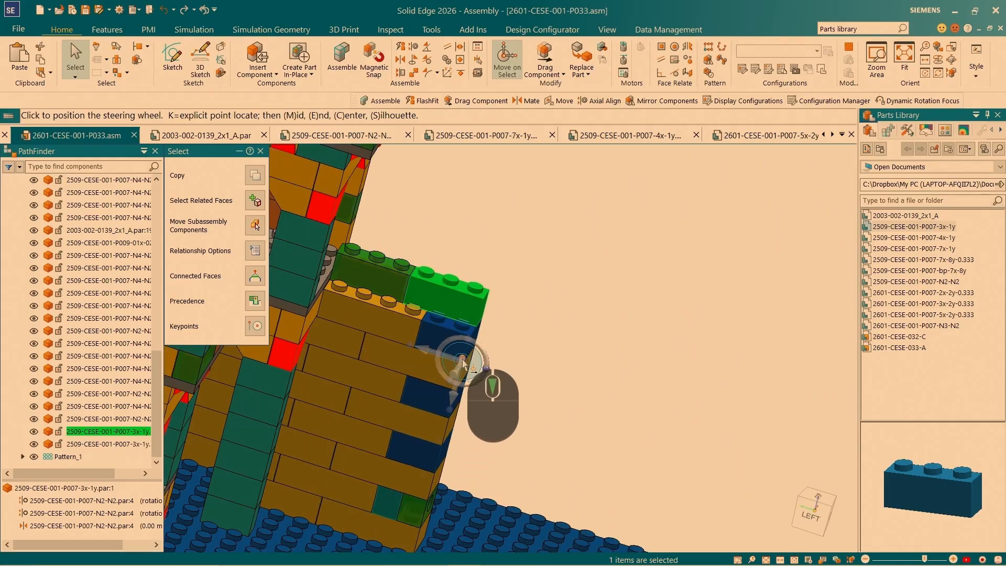
scroll(481, 341, "up", 3)
scroll(481, 340, "up", 4)
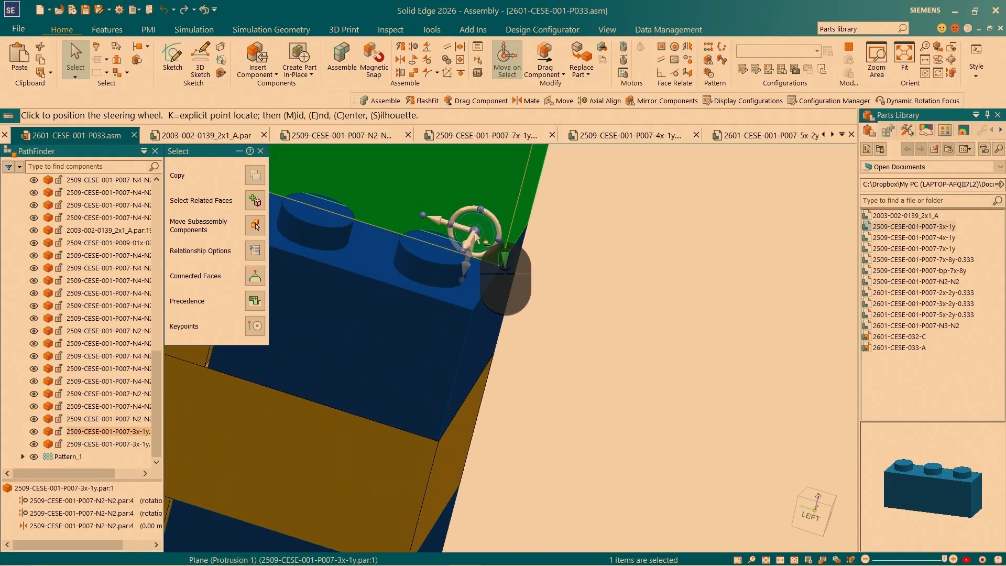
scroll(474, 232, "up", 2)
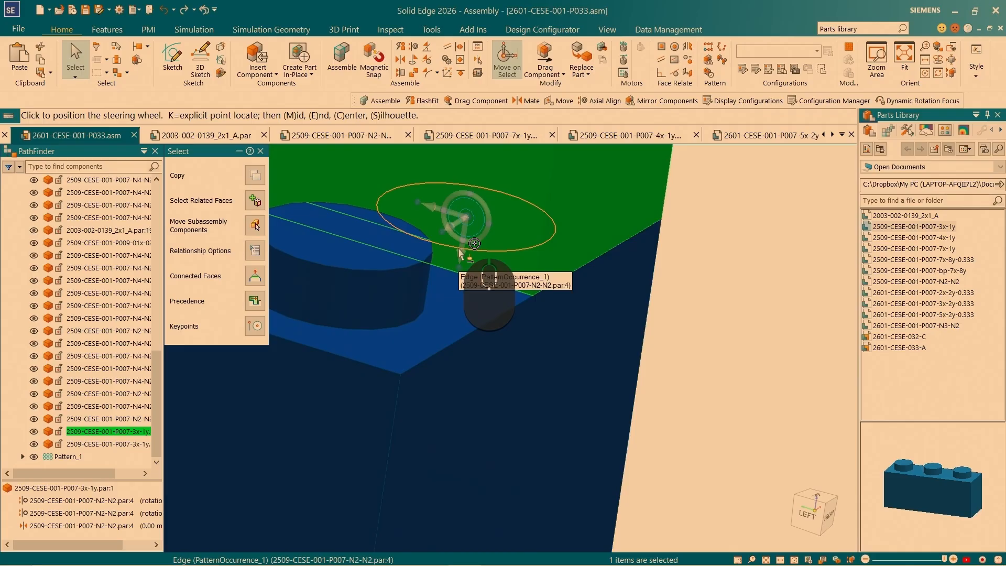
middle_click_drag(474, 243, 442, 344)
scroll(625, 338, "down", 3)
scroll(597, 432, "up", 5)
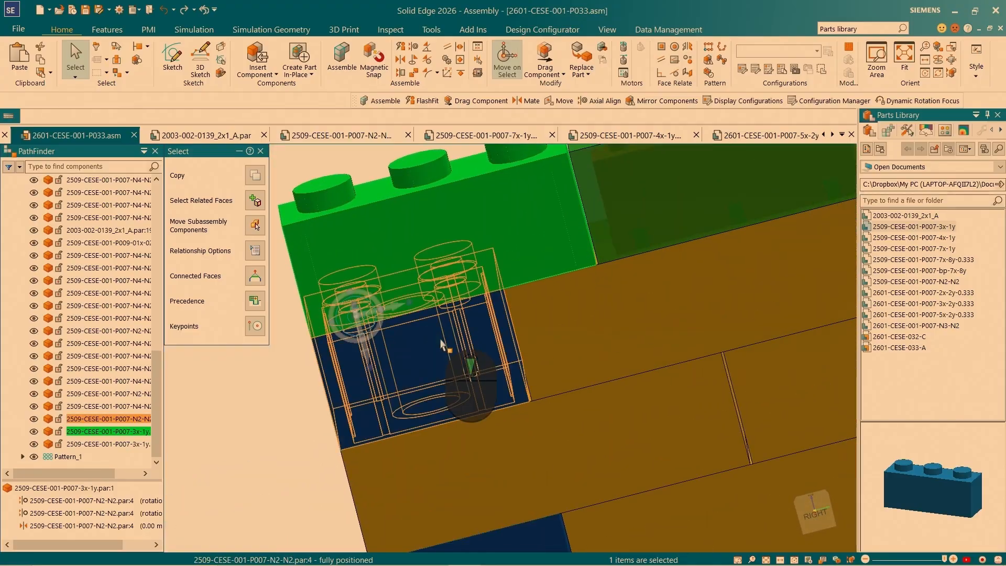
- Copy the 3x-1y brick 12.50 mm up to the next peg, replacing relationships to the two lower 3x-1y bricks
left_click(352, 326, "ctrl")
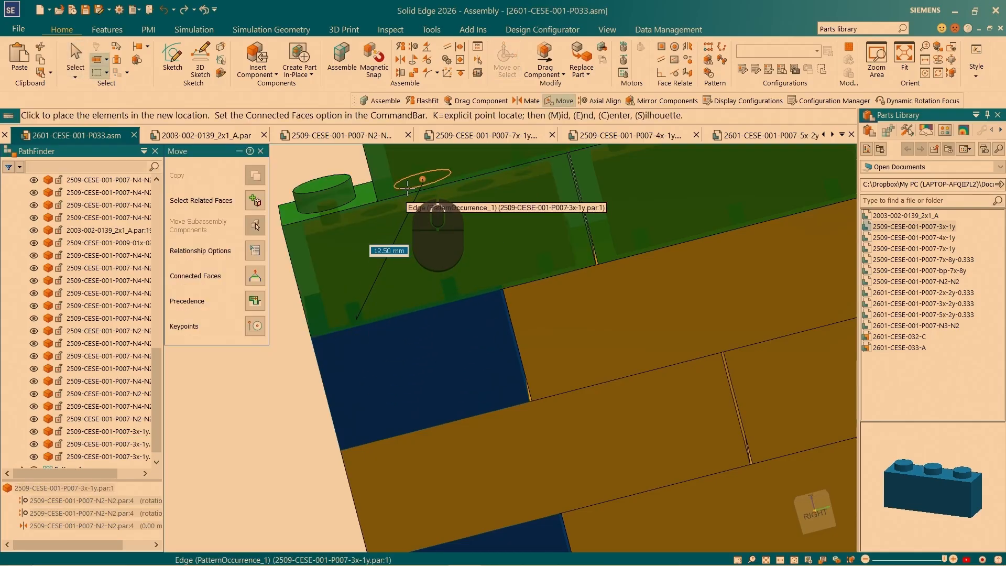
left_click(408, 187)
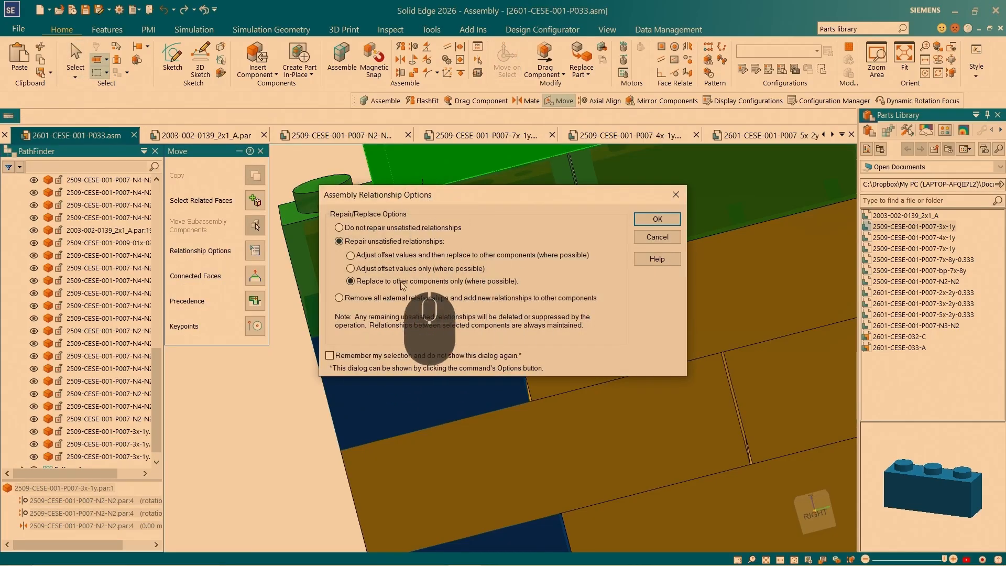
left_click(648, 220)
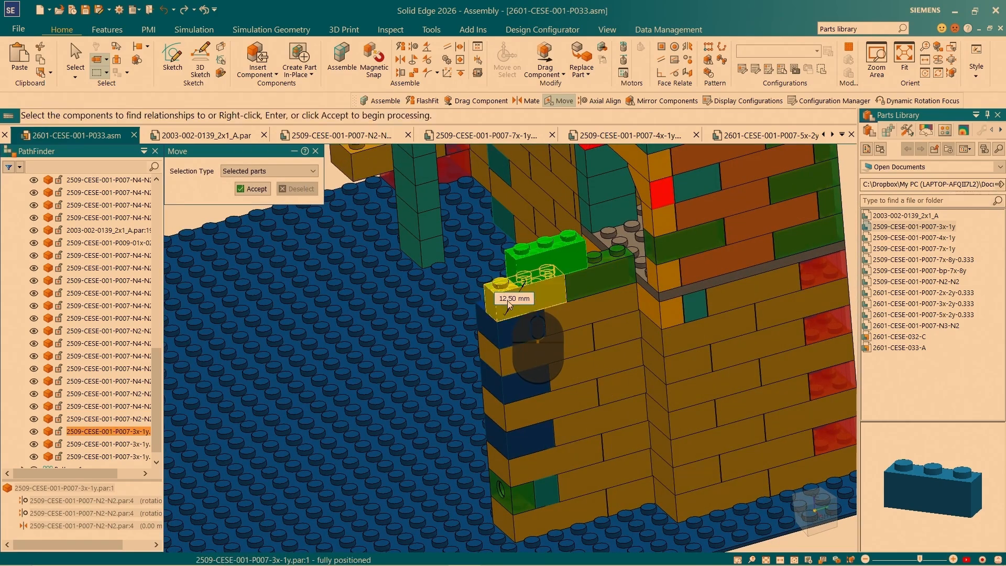
left_click(599, 280)
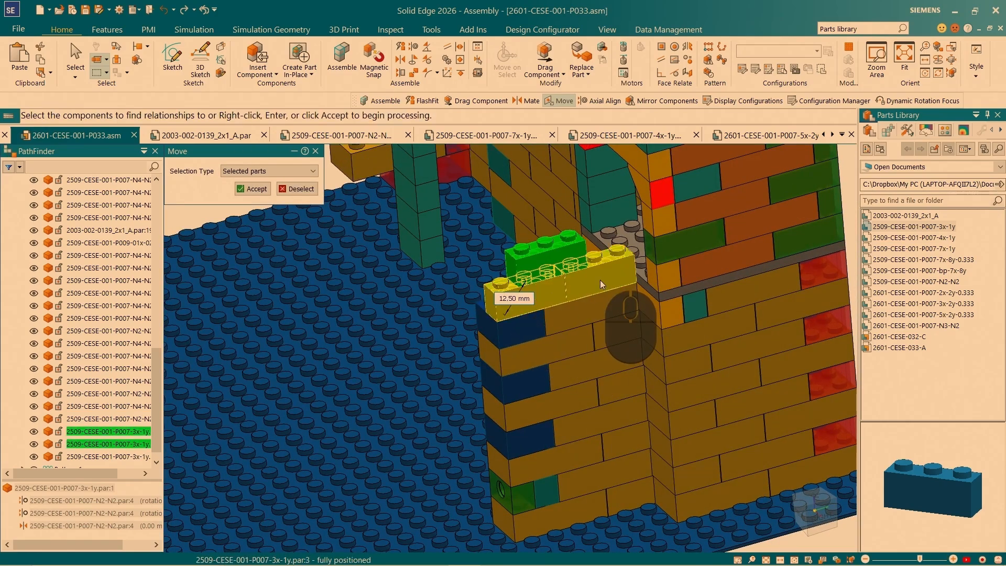
left_click(255, 195)
scroll(54, 443, "down", 1)
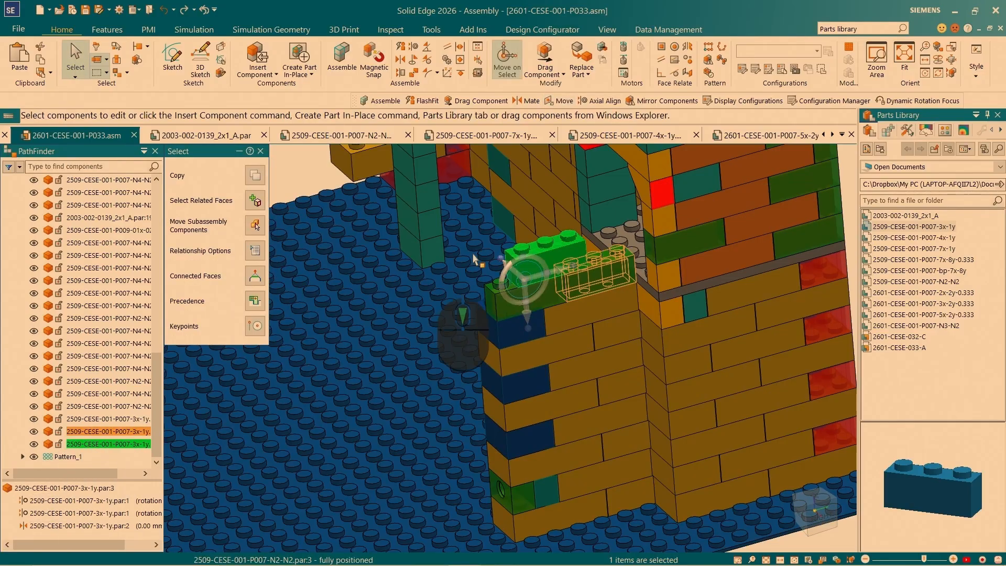
scroll(545, 238, "down", 1)
scroll(545, 238, "up", 1)
scroll(545, 241, "down", 5)
left_click(408, 205)
key("ctrl+i")
scroll(492, 236, "up", 6)
left_click_drag(905, 215, 296, 260)
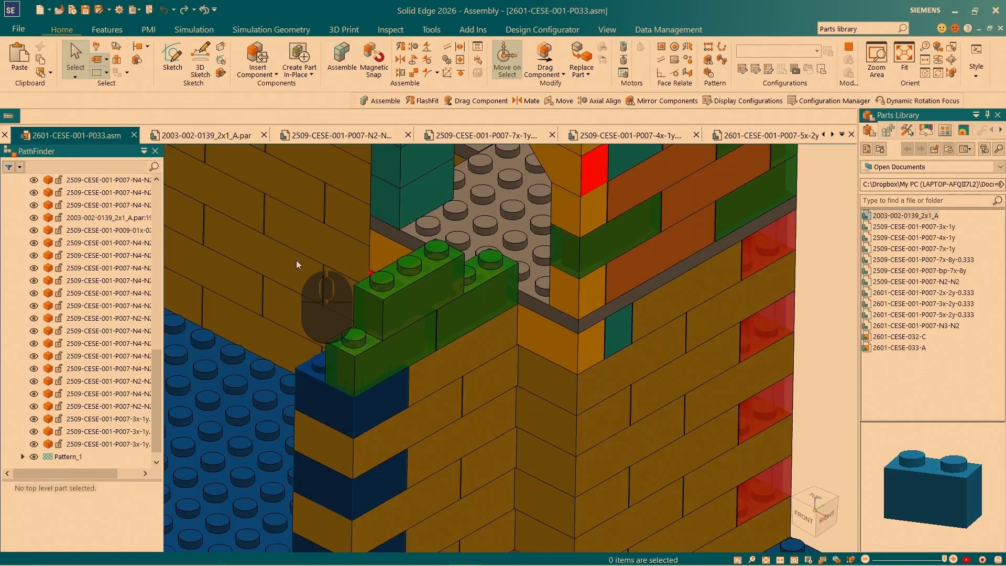
scroll(400, 243, "up", 2)
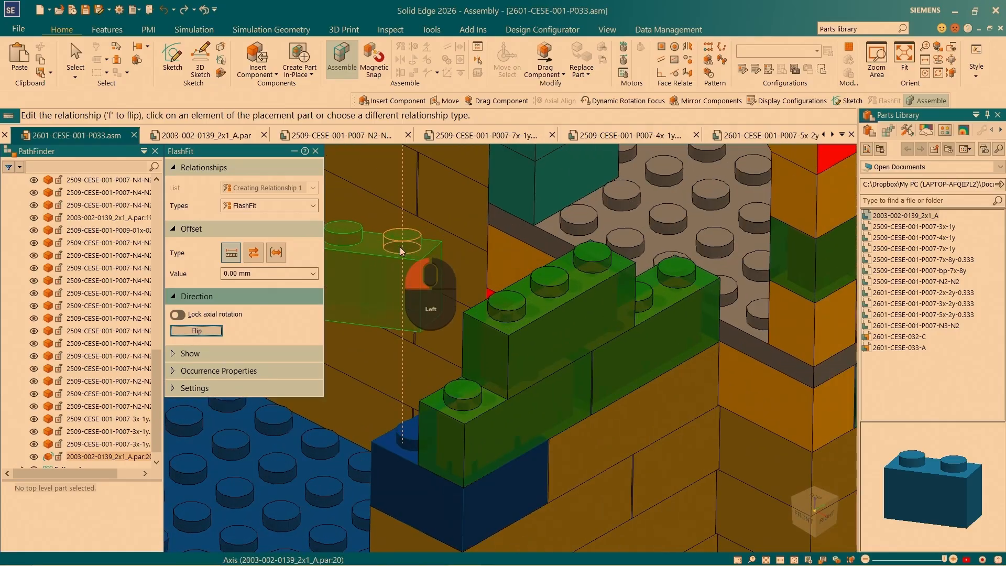
left_click(464, 405)
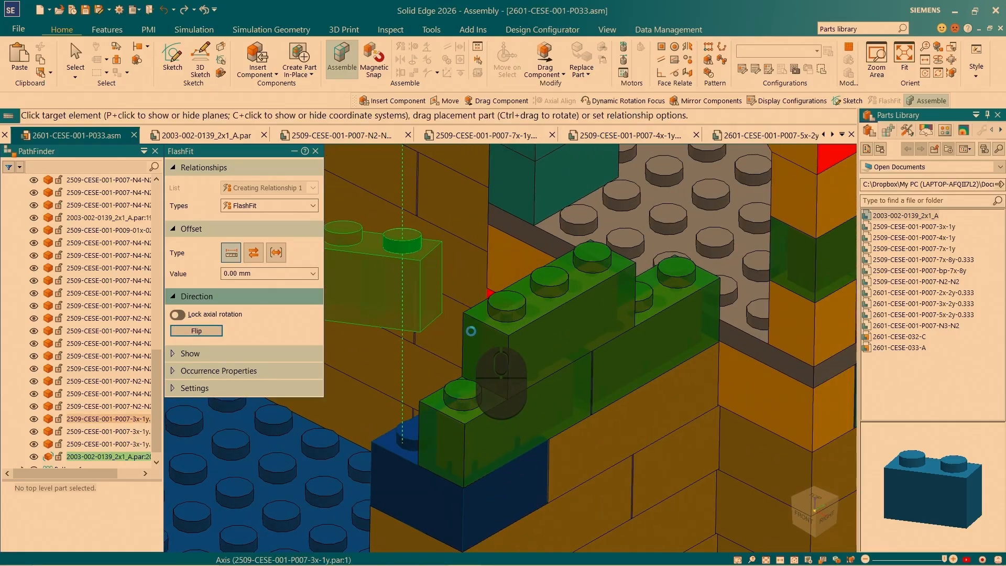
- FlashFit the 2x1 brick's underside onto the lower 3x-1y brick and its end face to the upper brick's front face at 0.00 mm offset
right_click(384, 343)
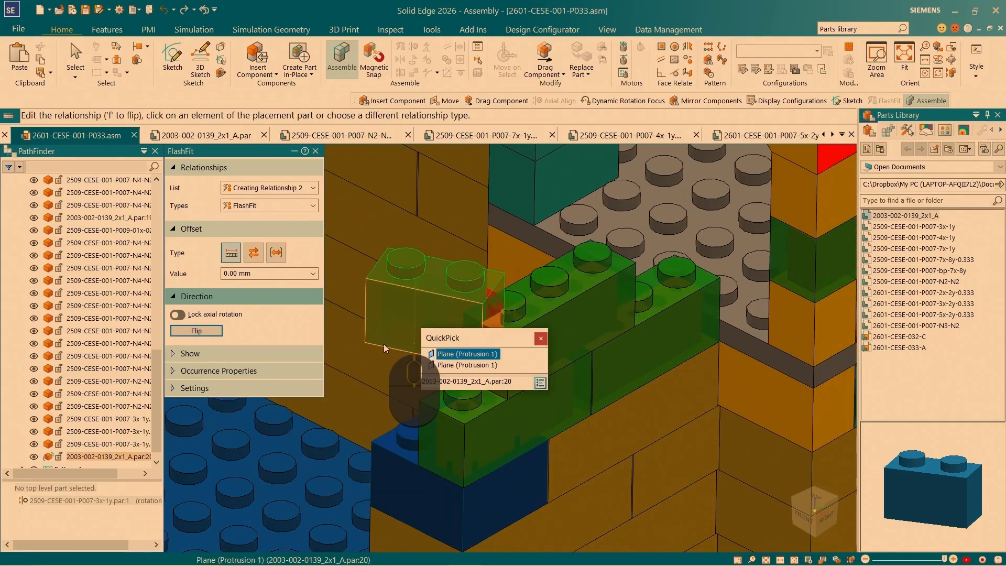
left_click(444, 365)
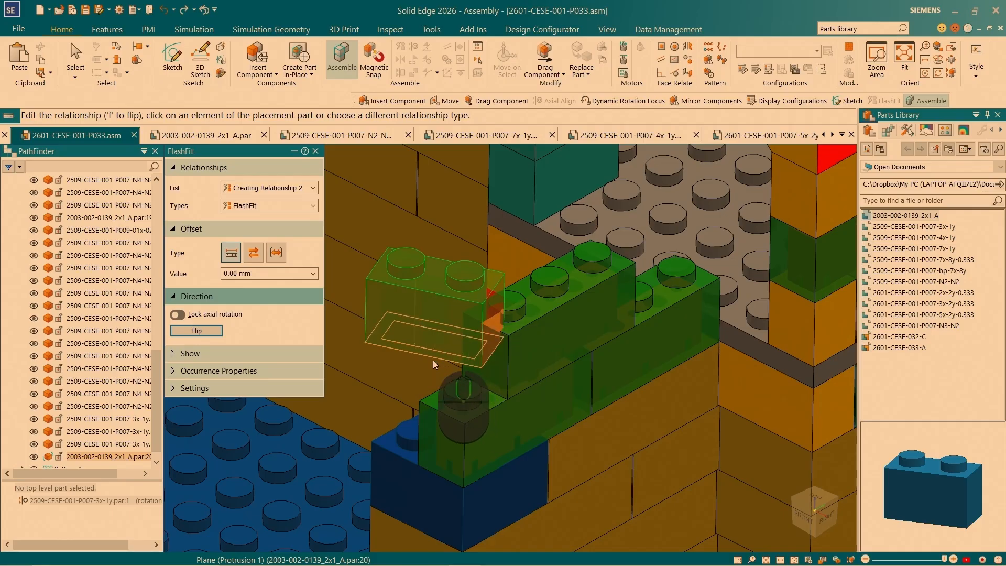
left_click(466, 416)
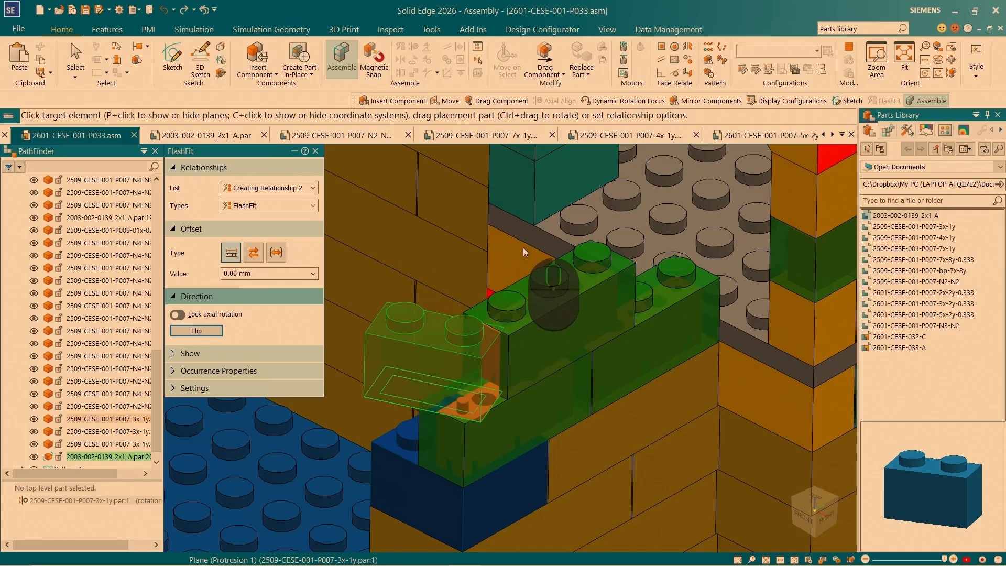
left_click(491, 377)
left_click(554, 343)
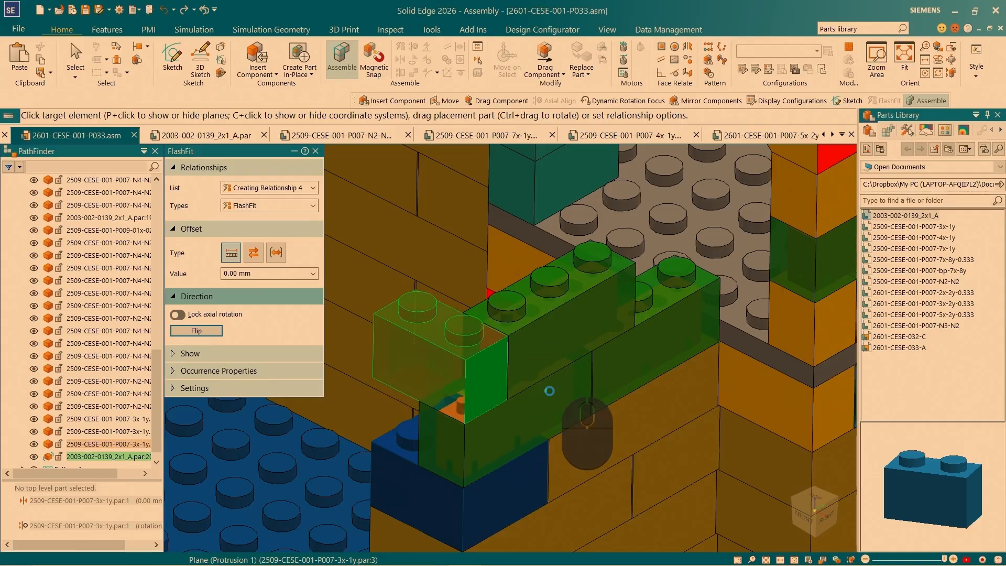
scroll(430, 288, "up", 3)
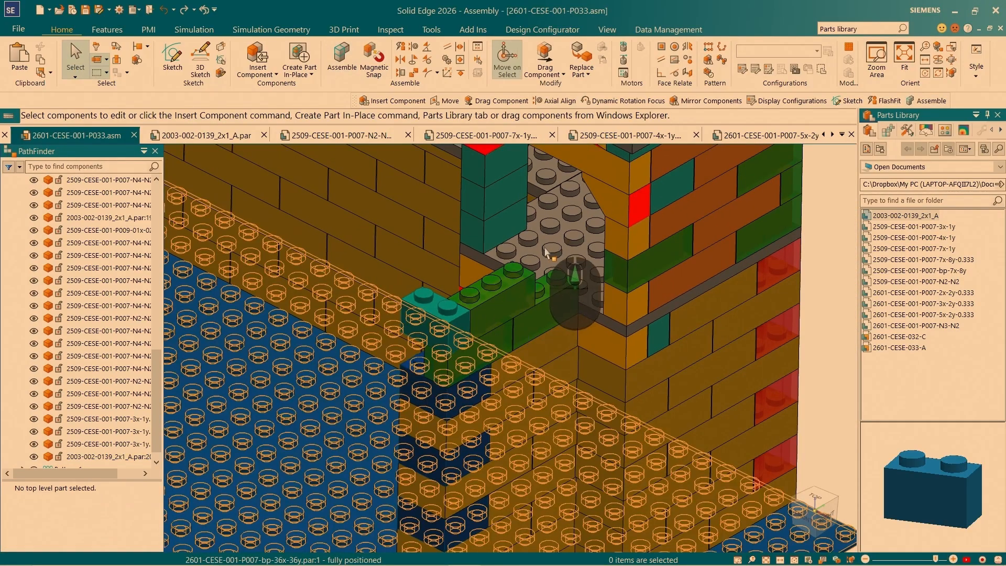
scroll(396, 370, "down", 3)
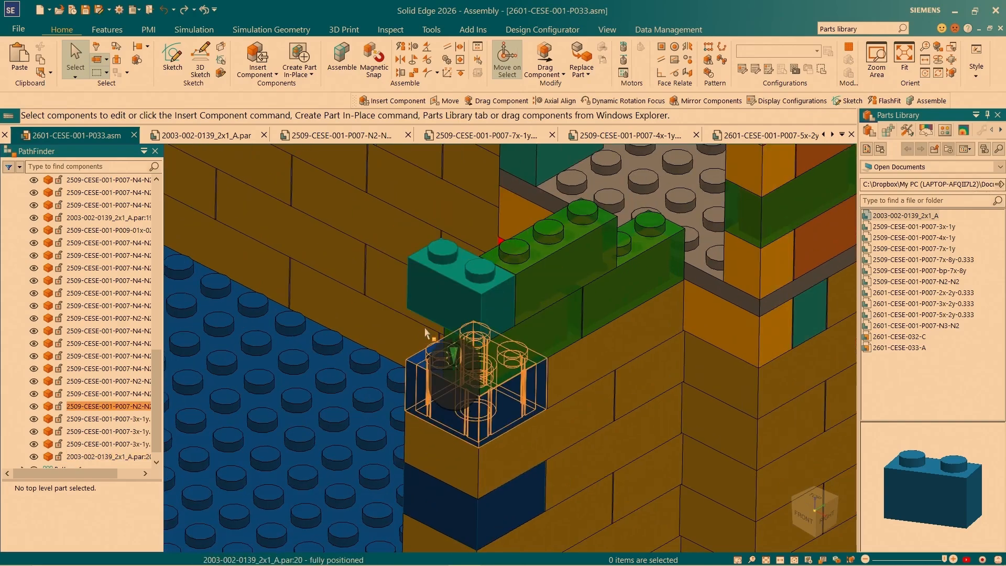
scroll(425, 317, "up", 3)
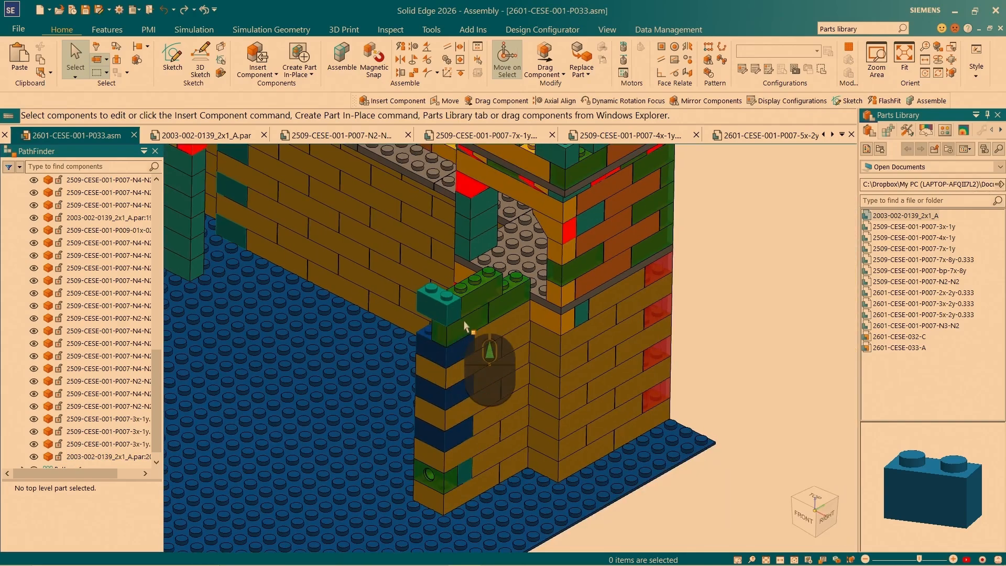
middle_click_drag(499, 295, 885, 213)
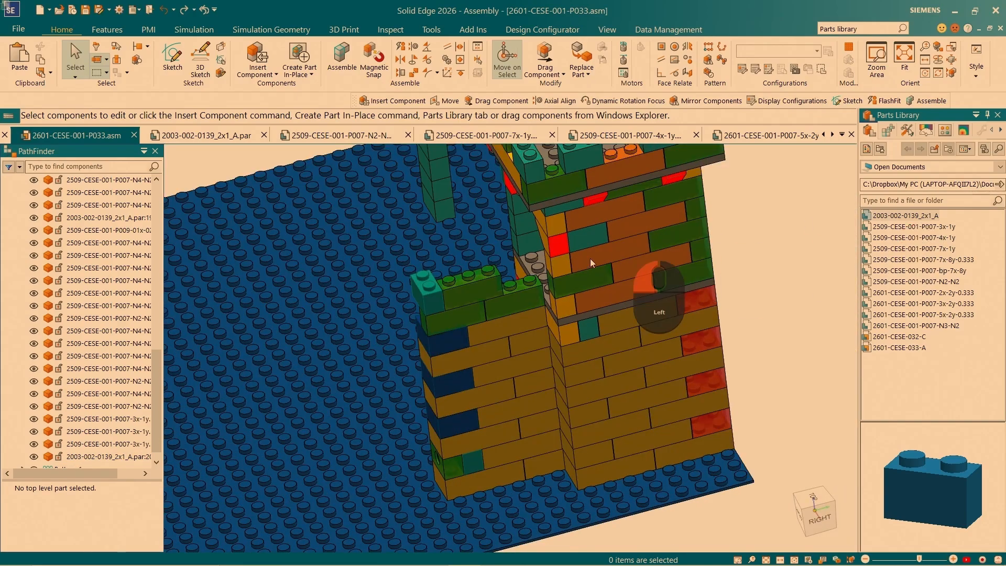
left_click_drag(476, 267, 455, 248)
scroll(431, 218, "down", 3)
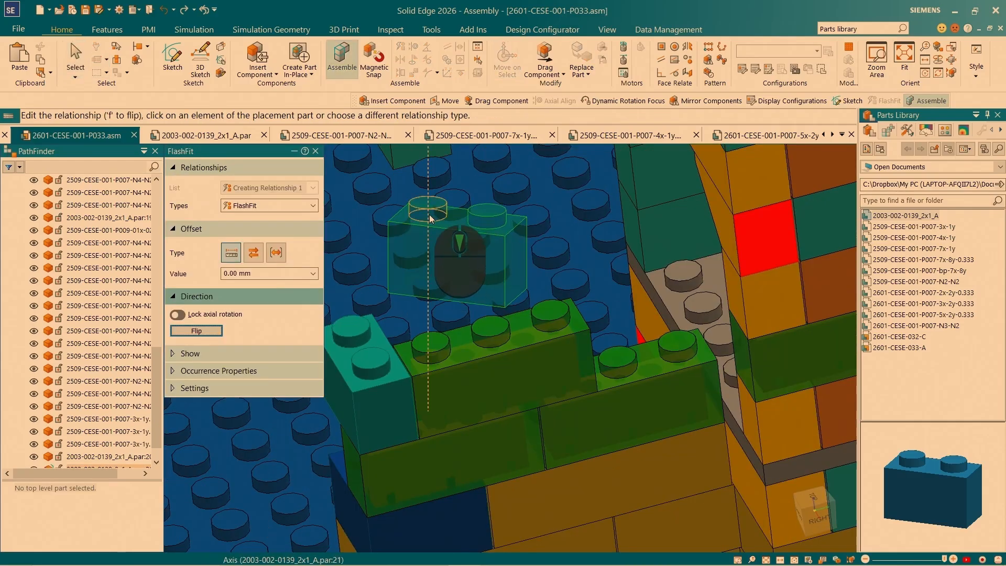
left_click(429, 217)
left_click(438, 351)
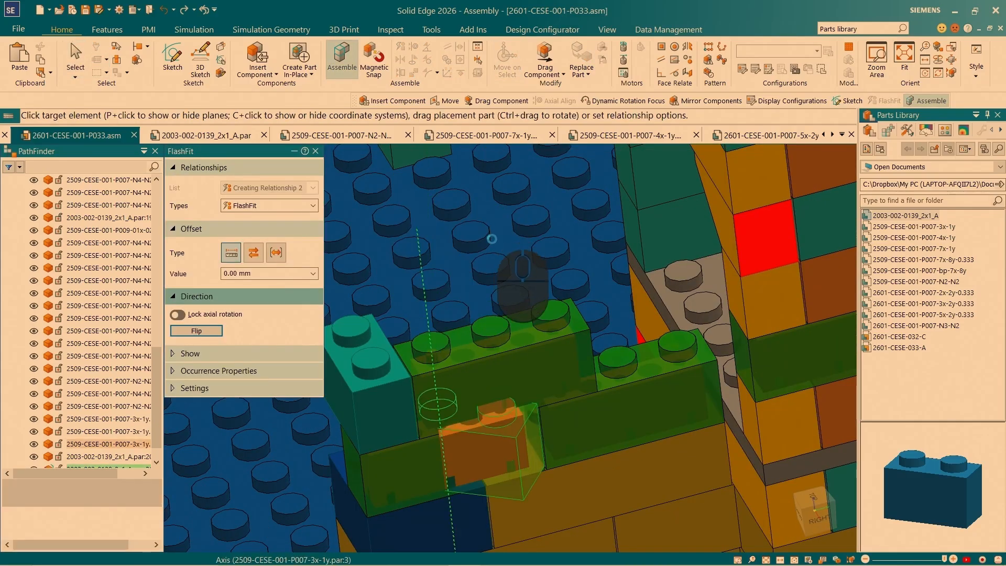
- FlashFit the second 2x1 brick's underside onto the upper 3x-1y brick and align its other peg with the middle peg
scroll(528, 504, "down", 5)
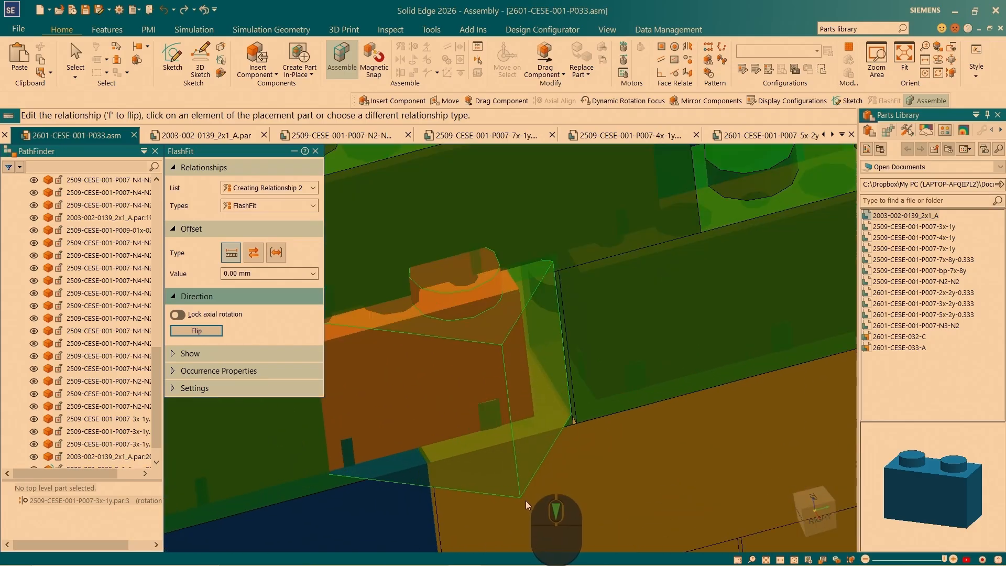
left_click(526, 484)
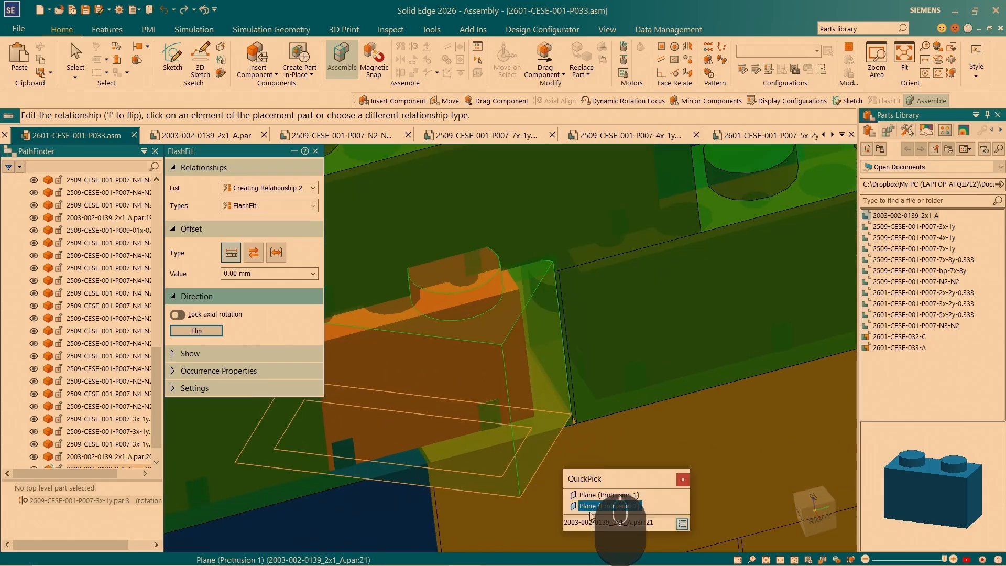
scroll(437, 233, "up", 5)
left_click(437, 232)
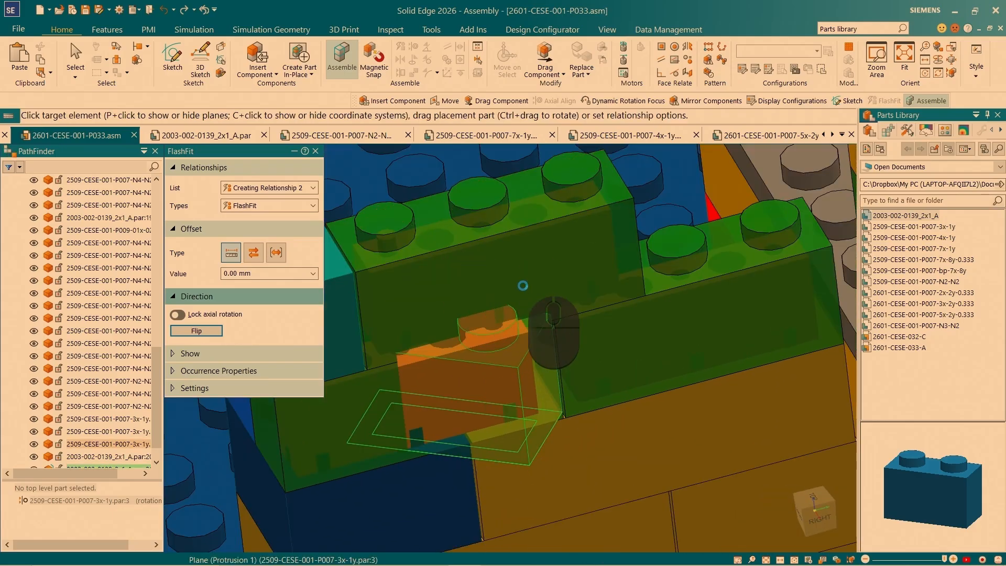
scroll(474, 194, "down", 5)
left_click(438, 218)
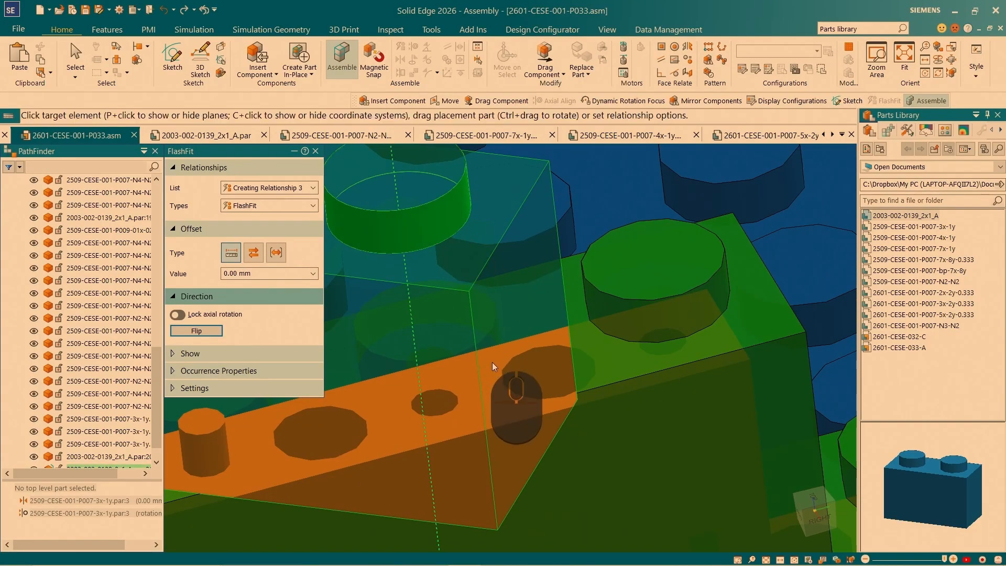
left_click(495, 331)
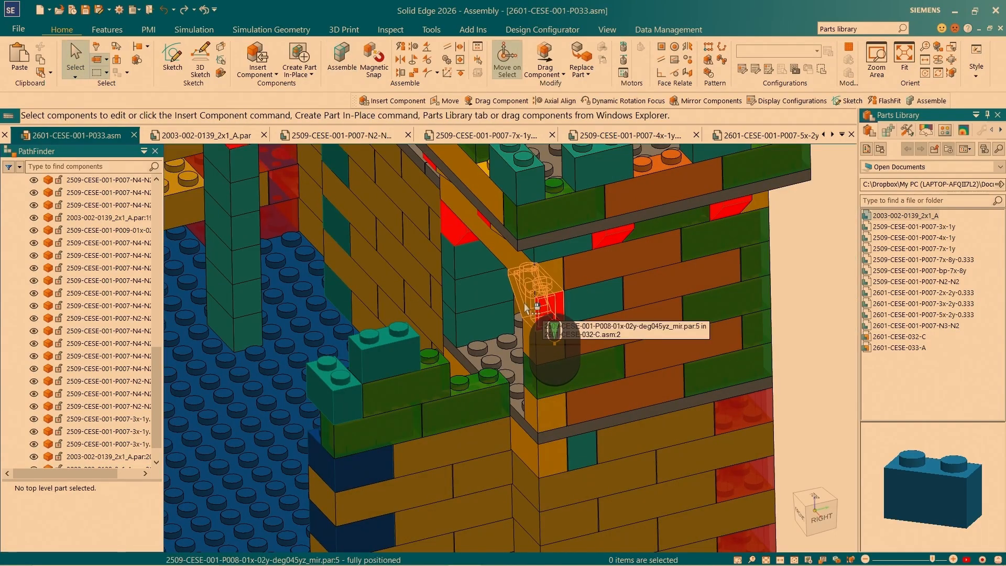
- Open the sloped part 2509-CESE-001-P008-01x-02y-deg045yz_mir from the tower's sub-assembly and refresh the library of open documents
right_click(535, 312)
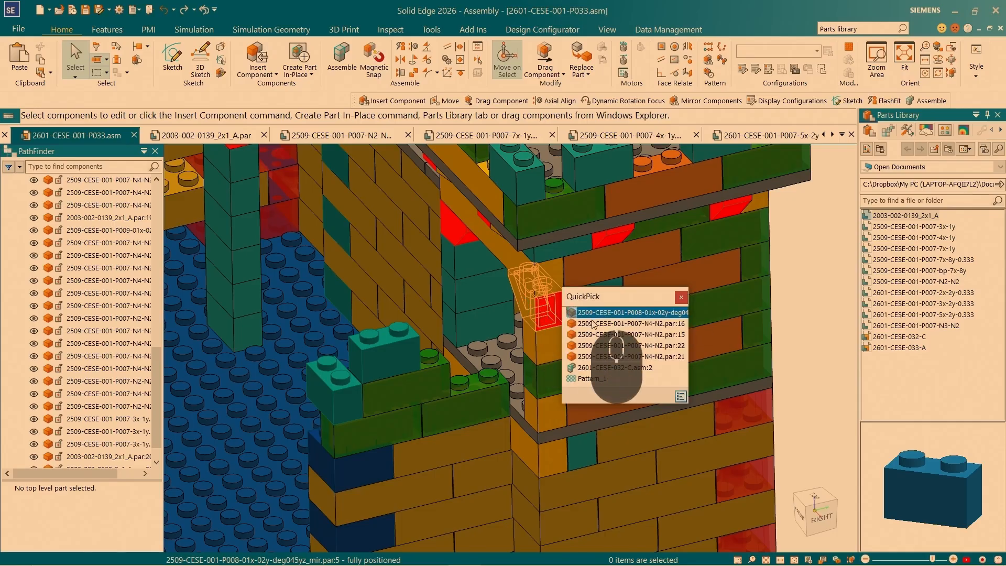
left_click(603, 326)
right_click(542, 314)
left_click(662, 280)
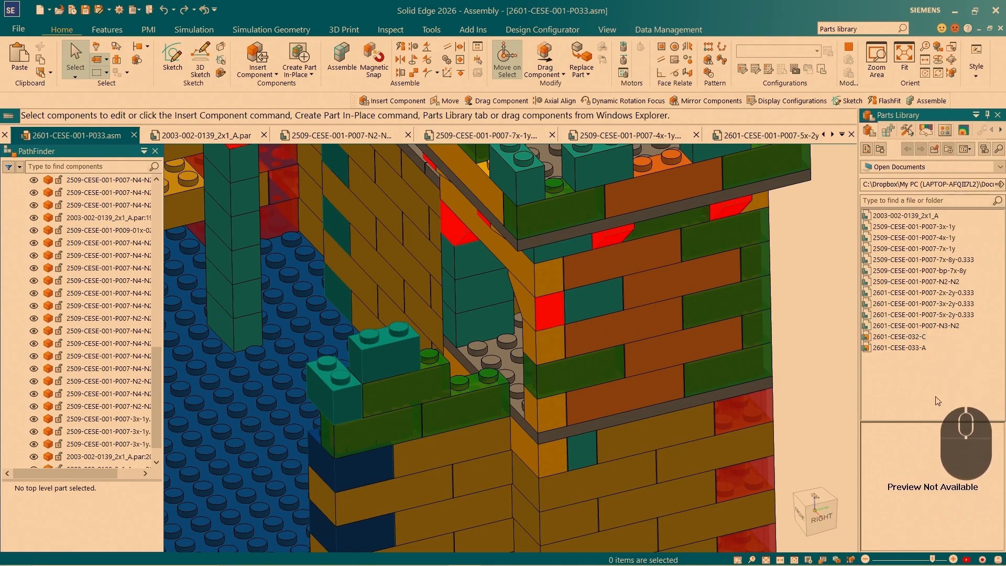
key("F5")
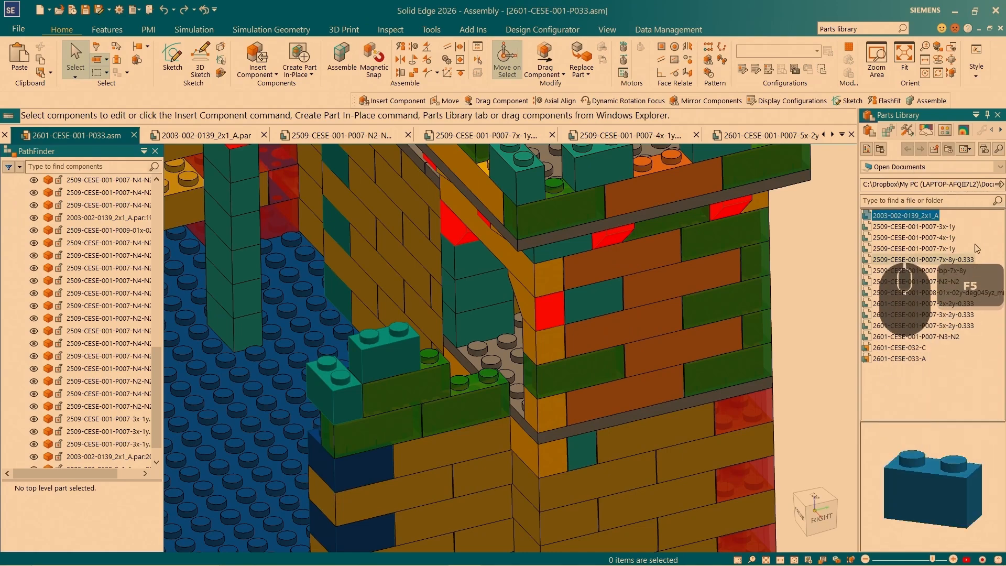
- Insert 2509-CESE-001-P008-01x-02y-deg045yz_mir and FlashFit its solid peg to the inner peg of the lower 2x1 battlement brick
left_click_drag(964, 293, 309, 320)
left_click_drag(309, 321, 309, 321)
scroll(440, 323, "up", 5)
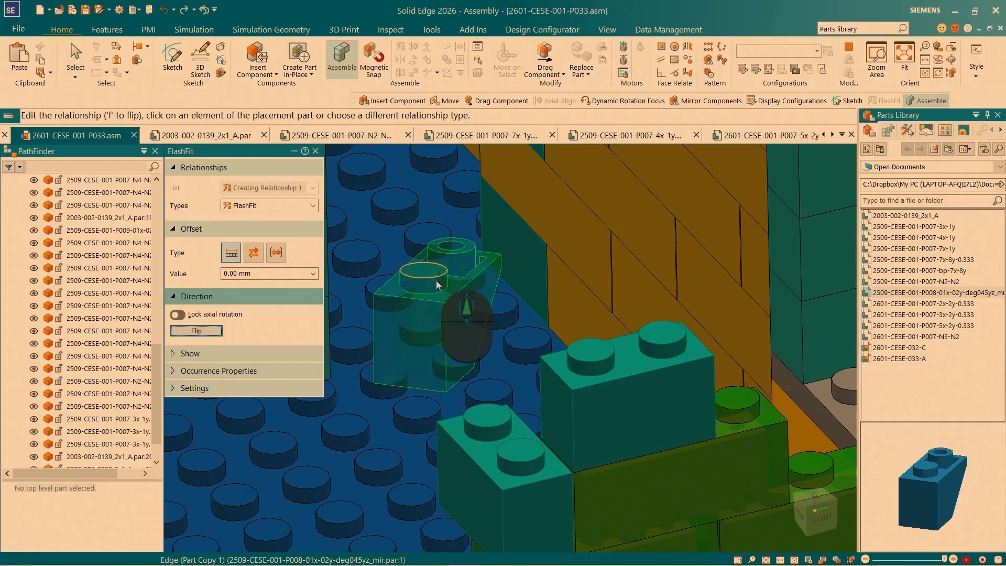
left_click(435, 290)
left_click(532, 469)
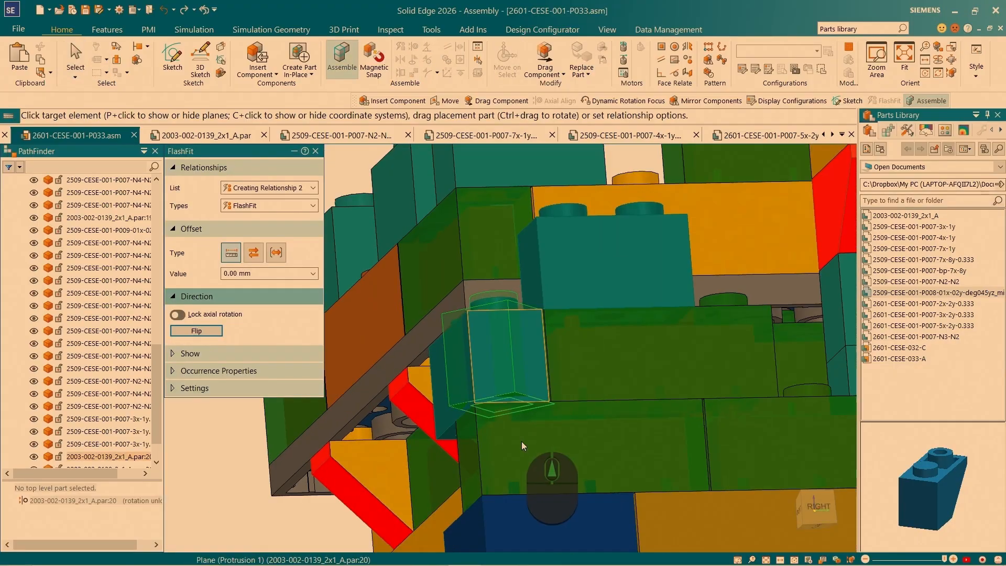
- FlashFit the sloped brick's underside onto the lower 2x1 brick and its end face to the upper 2x1 brick's face at 0.00 mm offset
scroll(517, 362, "up", 2)
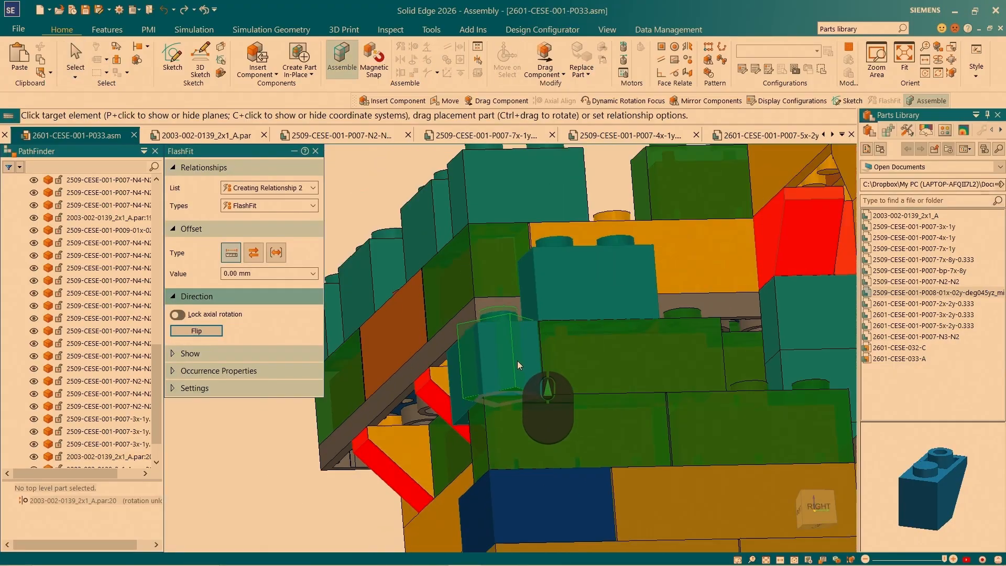
middle_click_drag(539, 352, 516, 409)
scroll(491, 313, "down", 3)
left_click(468, 300)
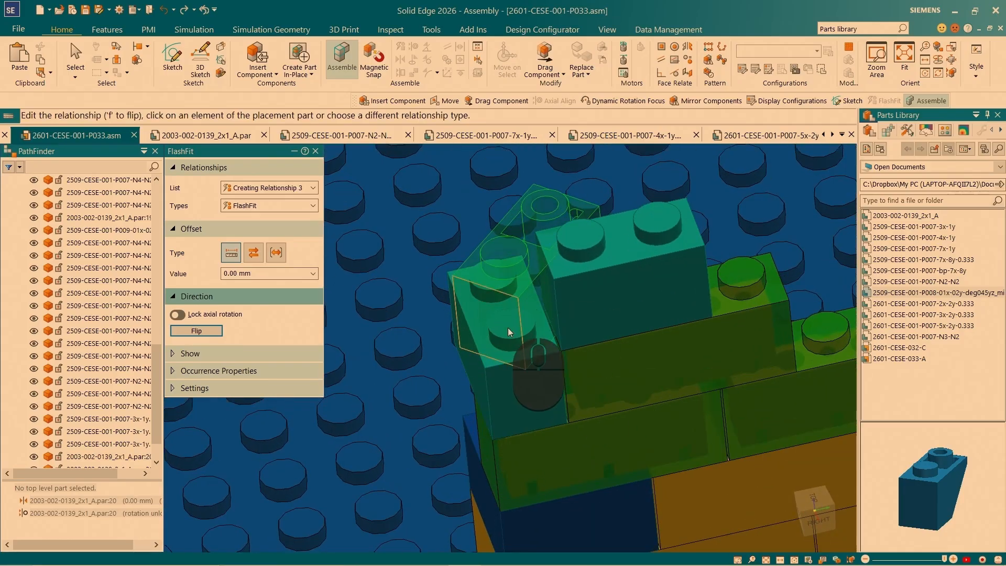
scroll(498, 360, "up", 1)
middle_click_drag(484, 303, 469, 257)
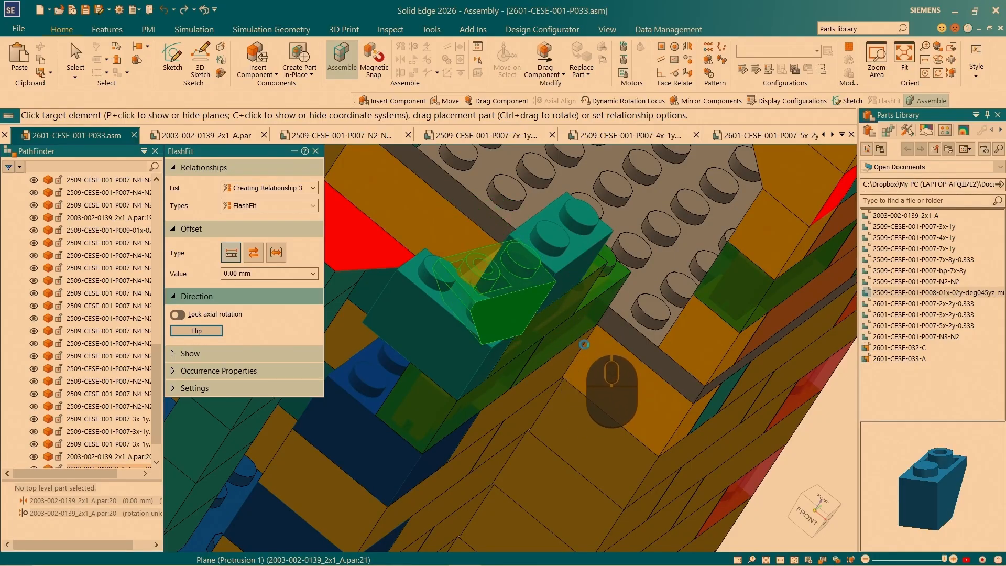
left_click(583, 290)
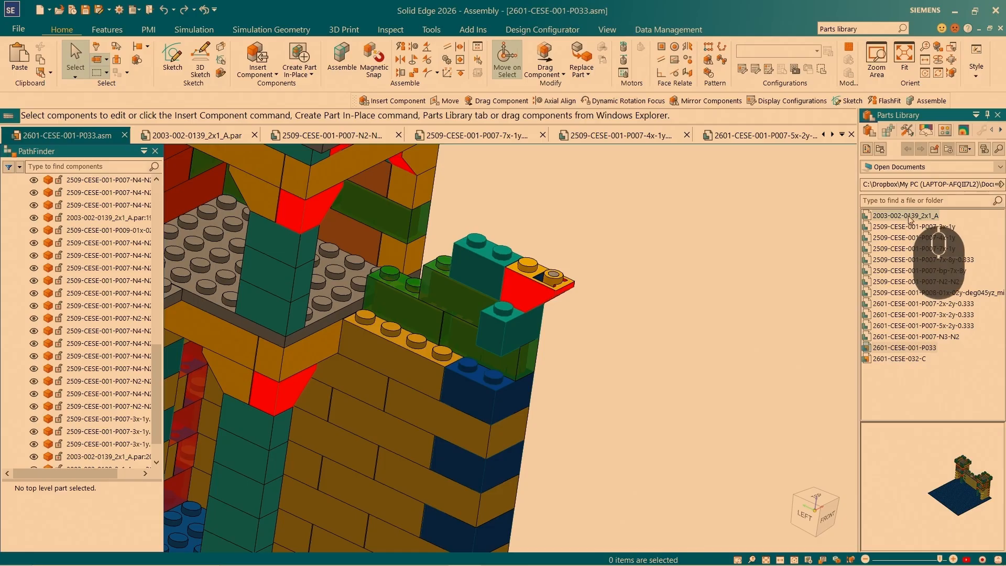
left_click(906, 215)
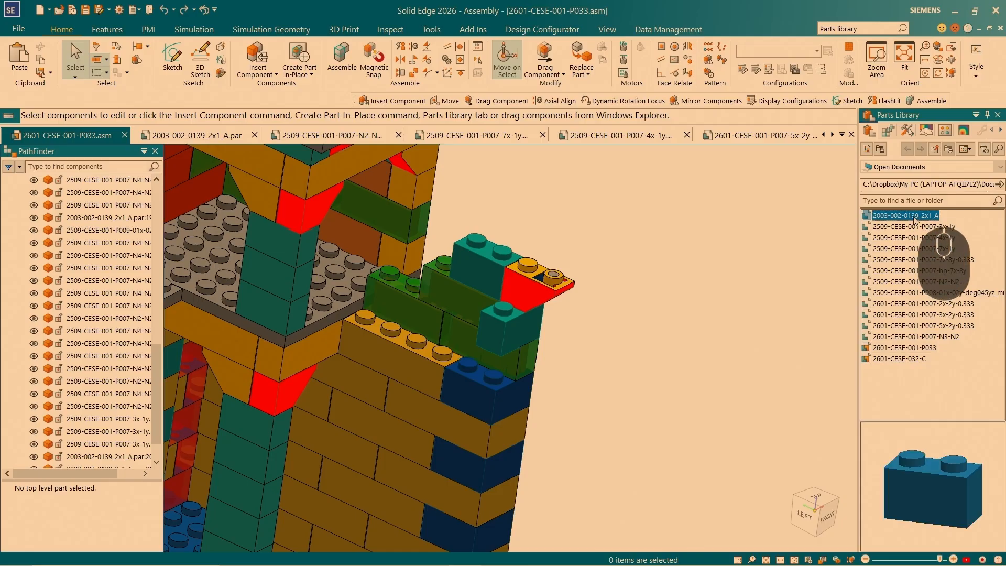
left_click_drag(915, 216, 640, 348)
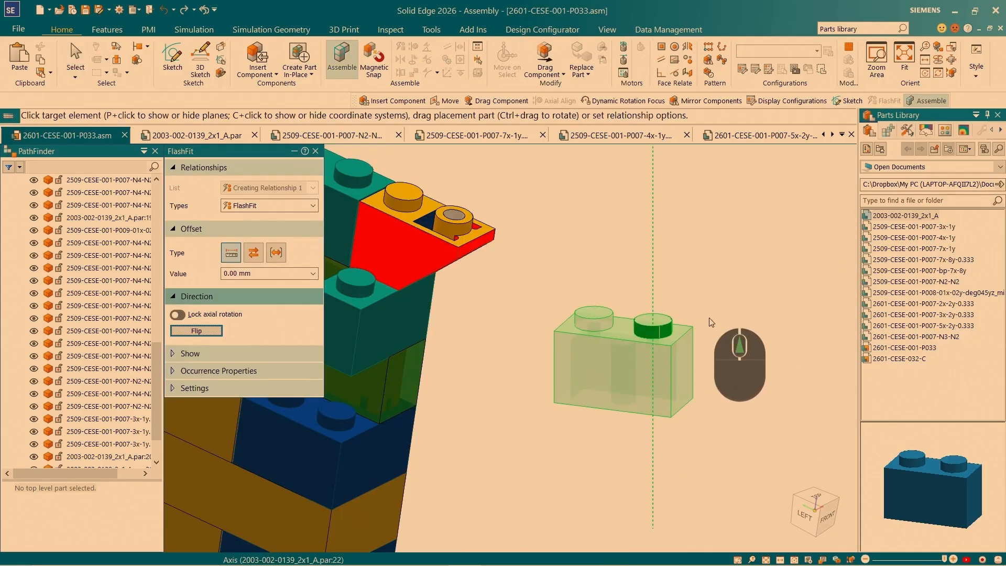
scroll(709, 317, "up", 1)
scroll(461, 398, "down", 1)
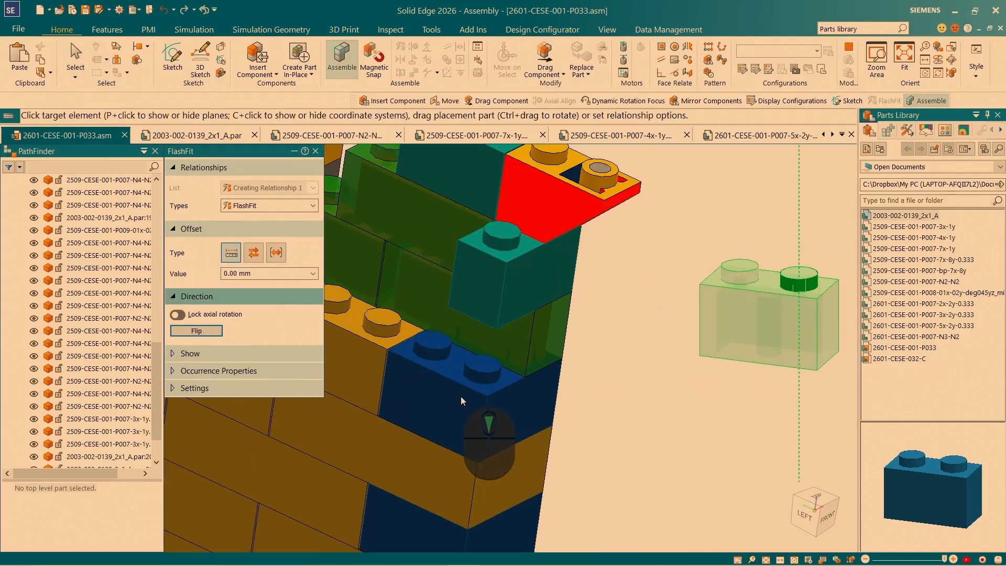
left_click(487, 382)
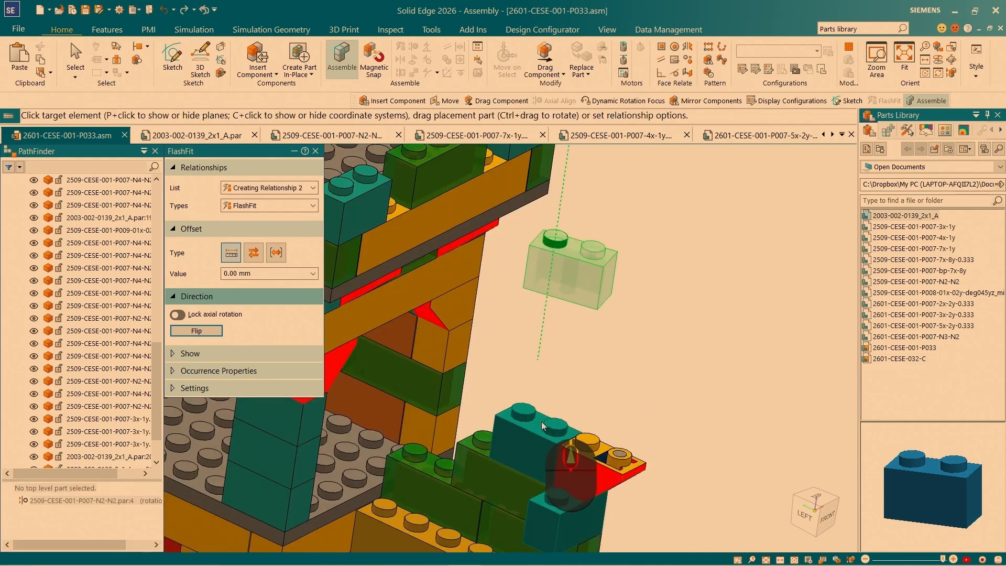
- Align the 2x1 brick's other peg with the blue corner brick's second peg and FlashFit its underside onto that brick
left_click(509, 443)
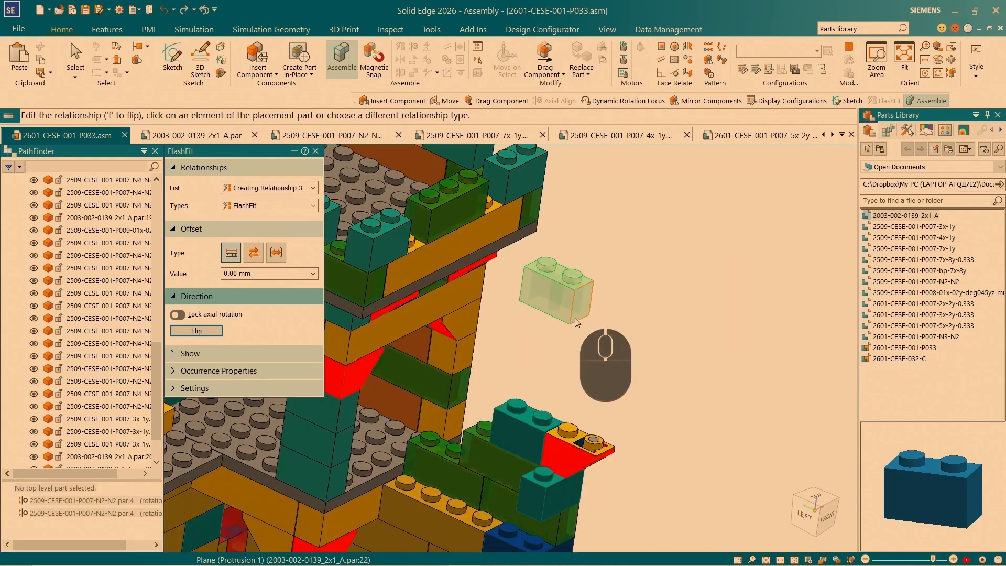
right_click(576, 323)
left_click(641, 340)
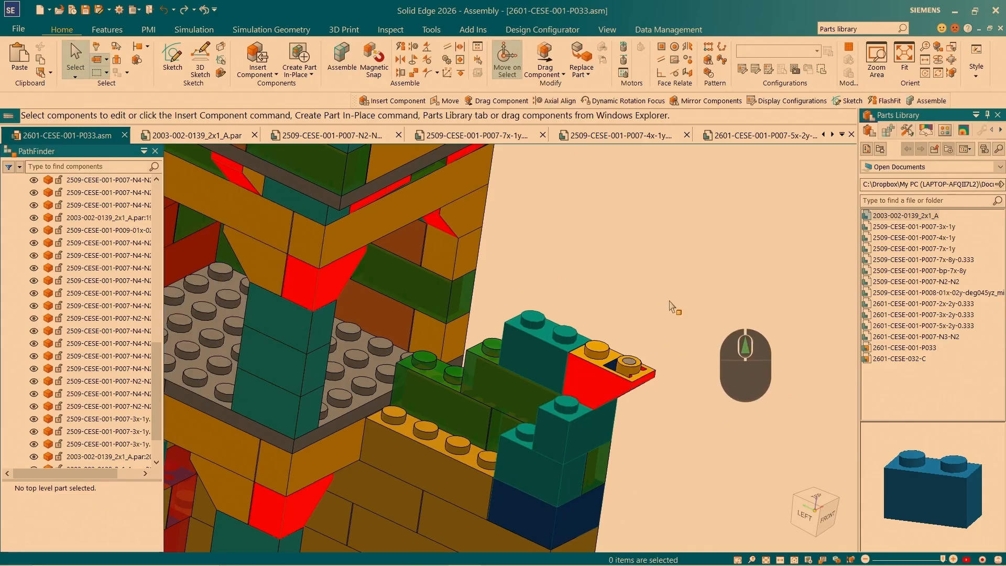
- Open the single-peg brick 2509-CESE-001-P001 from the tower and refresh the library of open documents
scroll(618, 256, "down", 1)
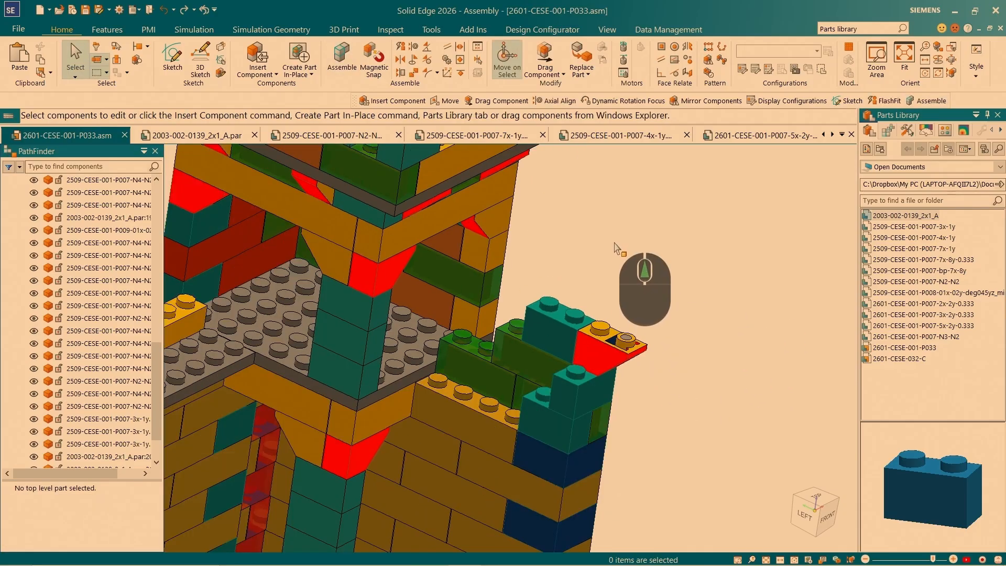
left_click(493, 265)
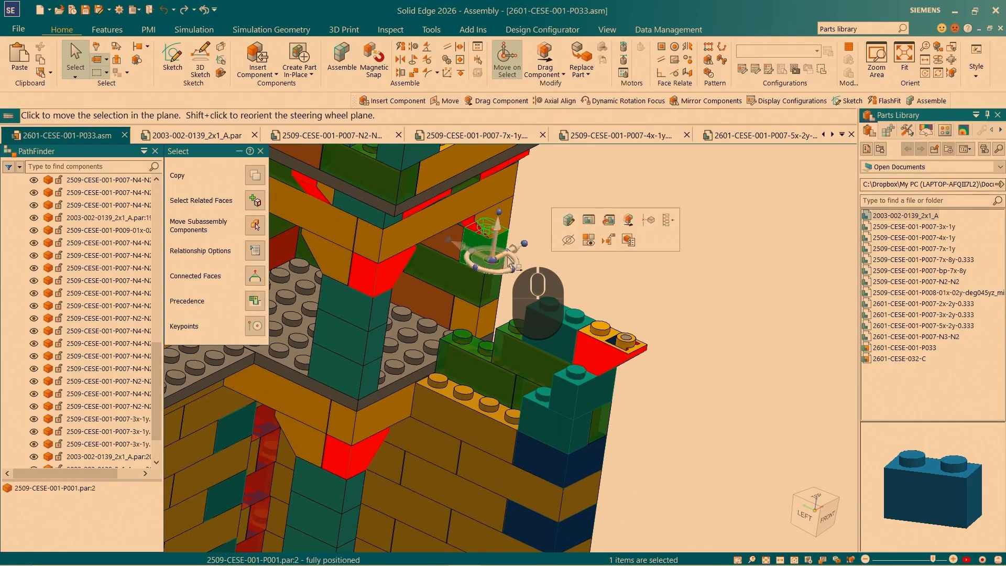
left_click(611, 222)
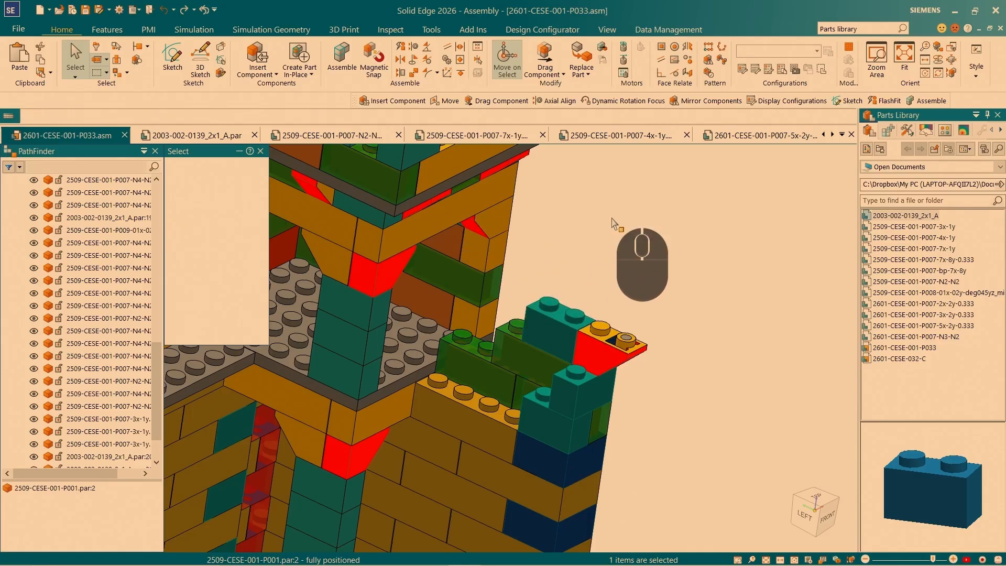
key("F5")
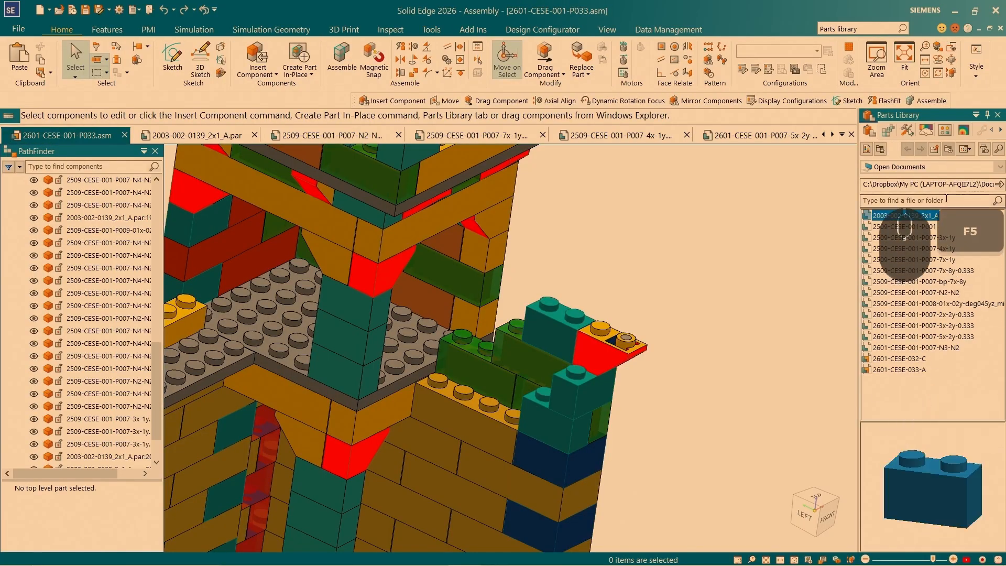
- Insert 2509-CESE-001-P001 and FlashFit its peg to the exposed peg of the 2x1 brick on the blue corner brick
left_click_drag(925, 228, 609, 255)
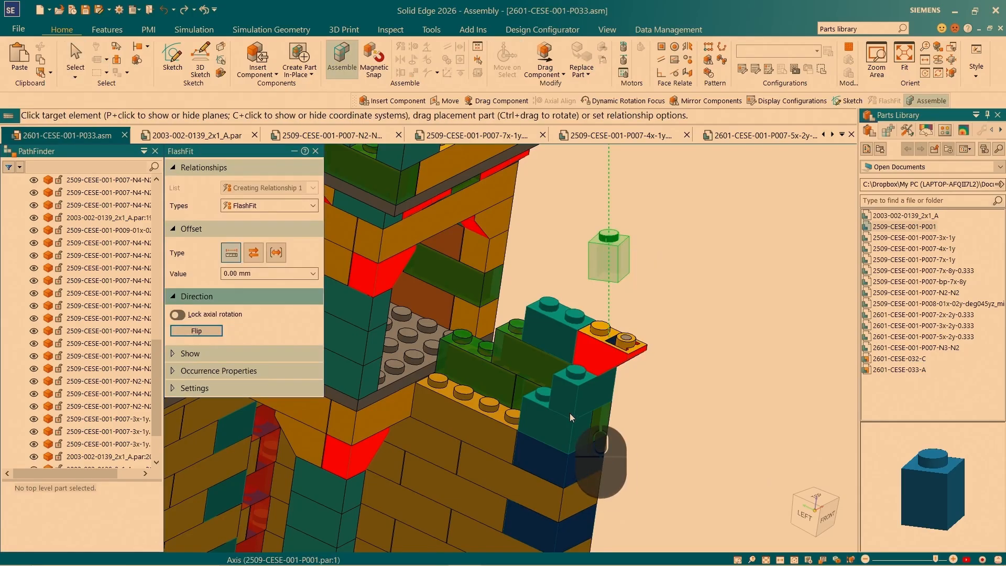
scroll(569, 413, "down", 5)
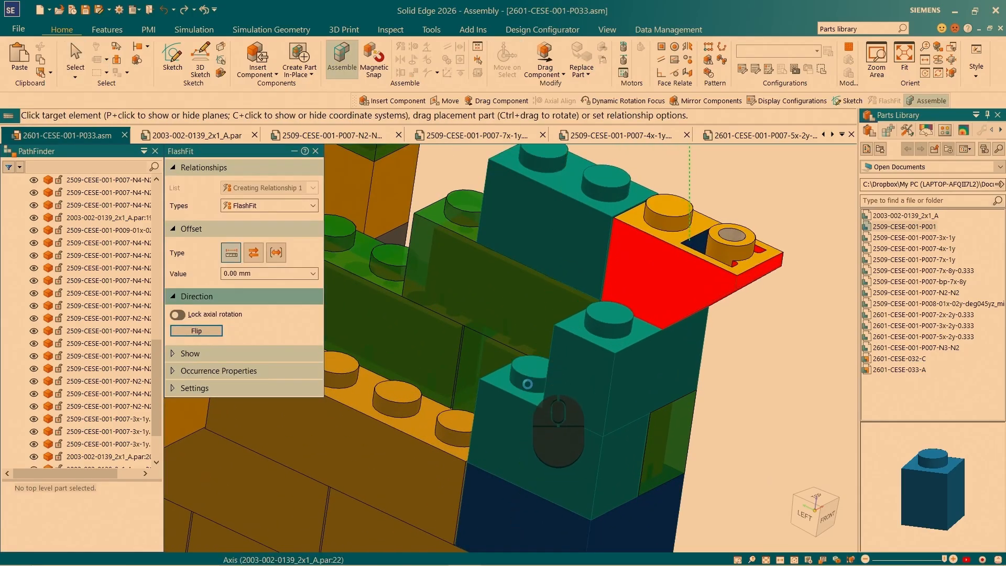
left_click(534, 381)
- FlashFit the single-peg brick's underside onto the 2x1 brick at 0.00 mm offset and align its outer side face with that brick's side
scroll(535, 380, "up", 5)
scroll(593, 325, "down", 5)
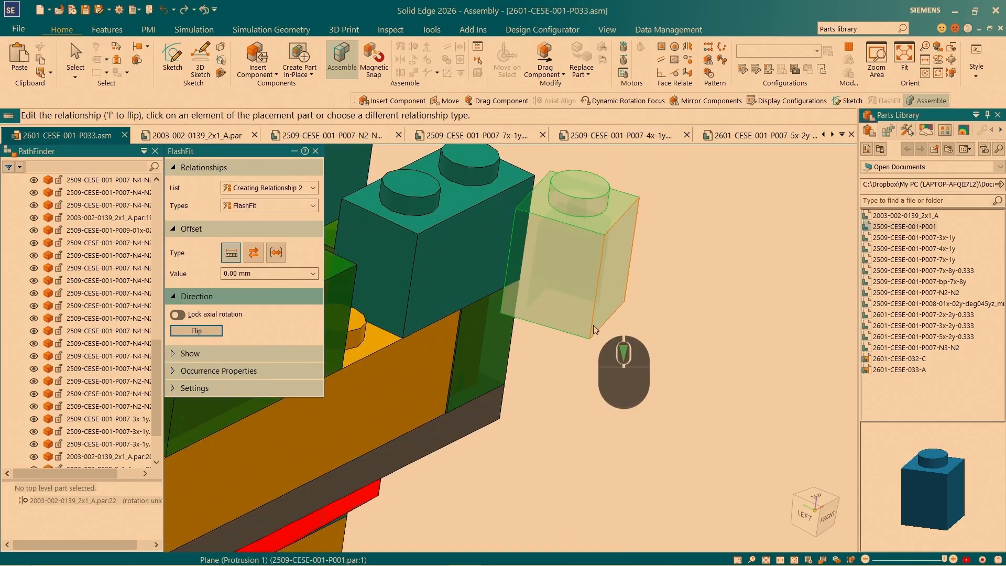
right_click(620, 341)
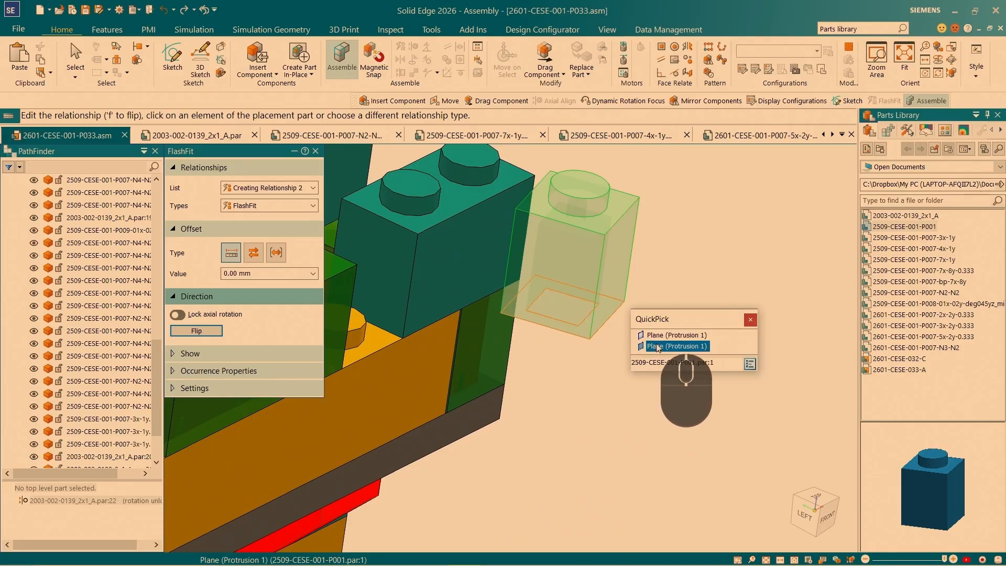
scroll(648, 238, "up", 5)
scroll(607, 366, "down", 5)
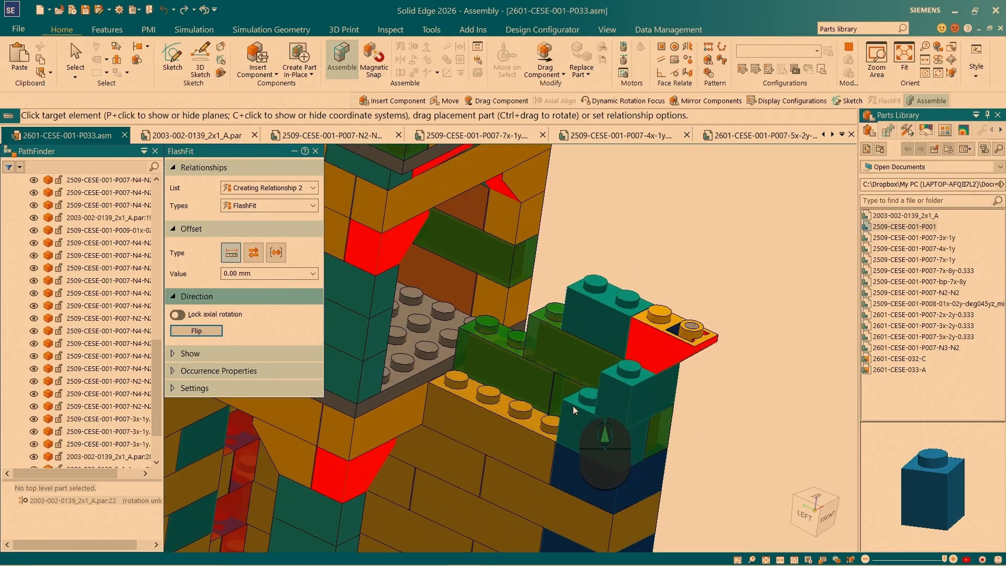
scroll(651, 273, "up", 3)
scroll(613, 362, "down", 3)
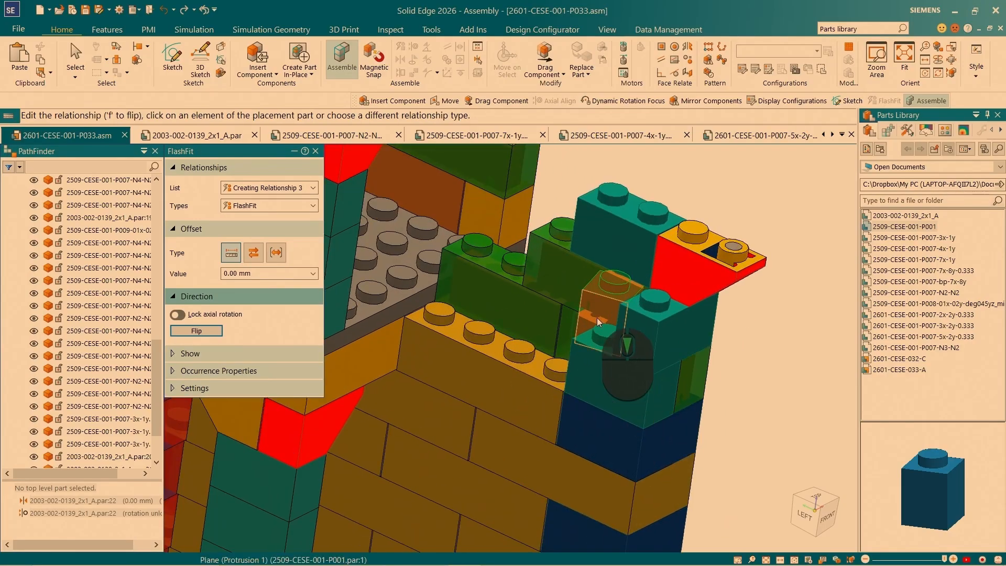
left_click(600, 327)
left_click(607, 386)
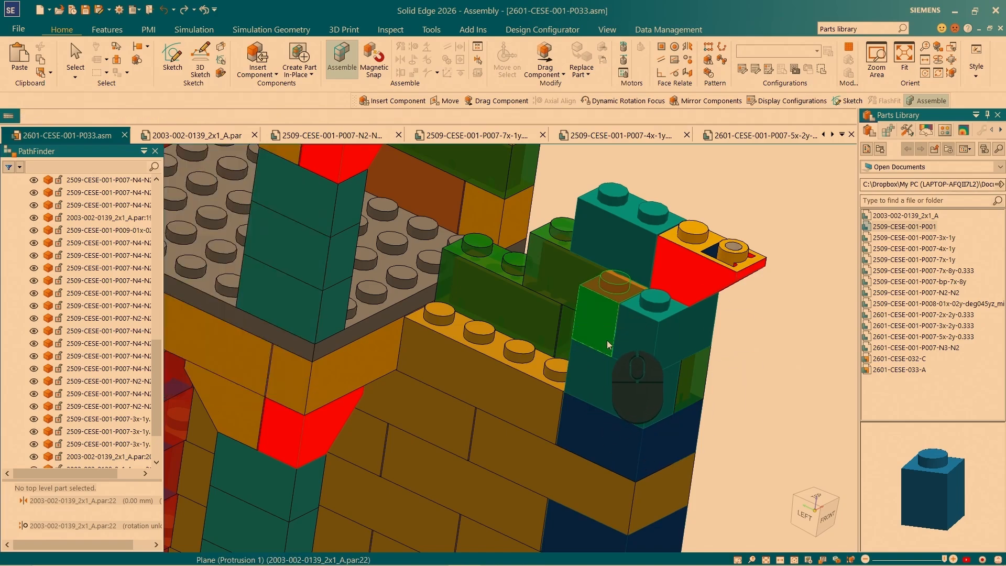
- Select the sloped brick on the battlement and reposition its steering wheel to the centre of its solid peg
scroll(617, 344, "down", 5)
scroll(633, 300, "up", 4)
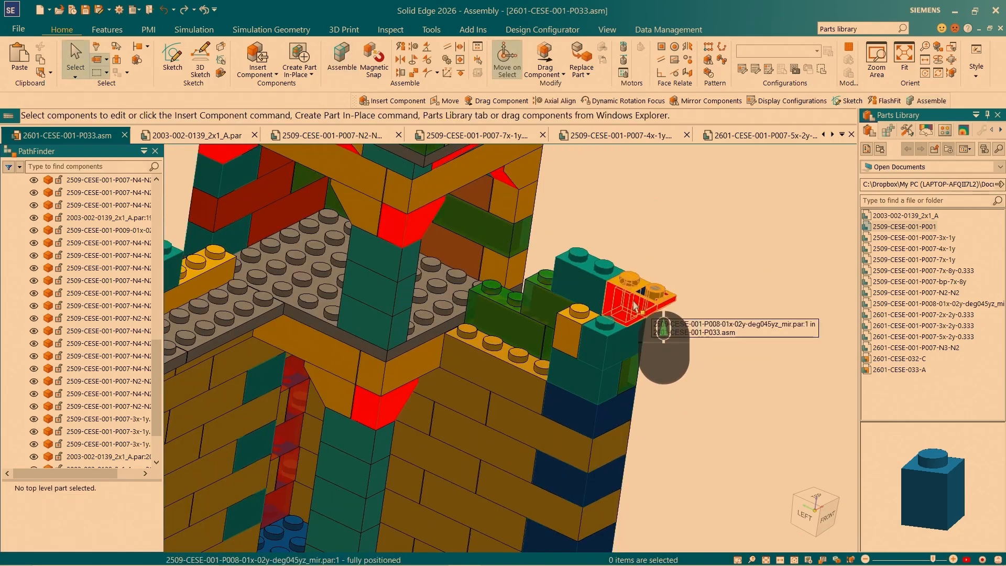
left_click(635, 305)
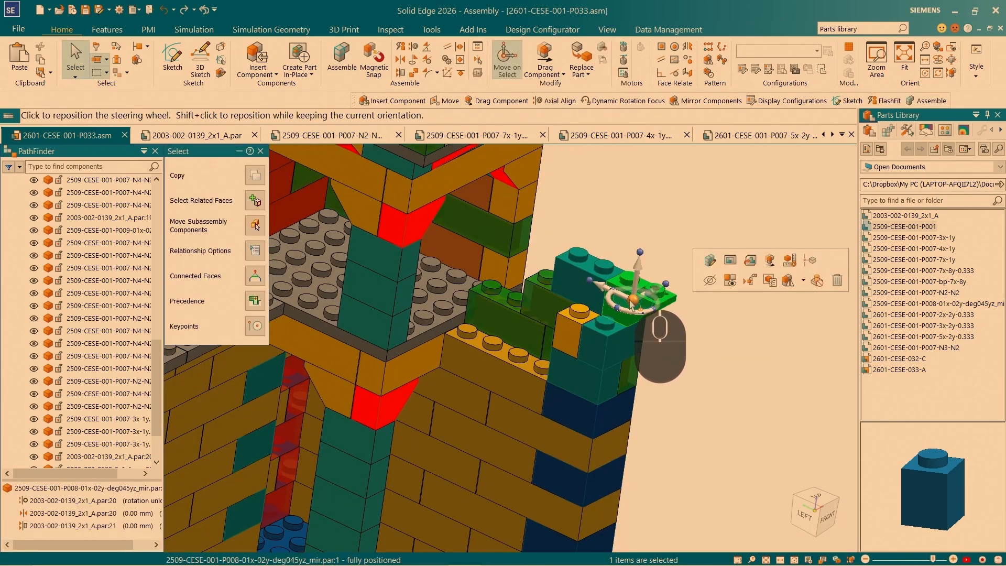
left_click(633, 300)
scroll(656, 276, "up", 4)
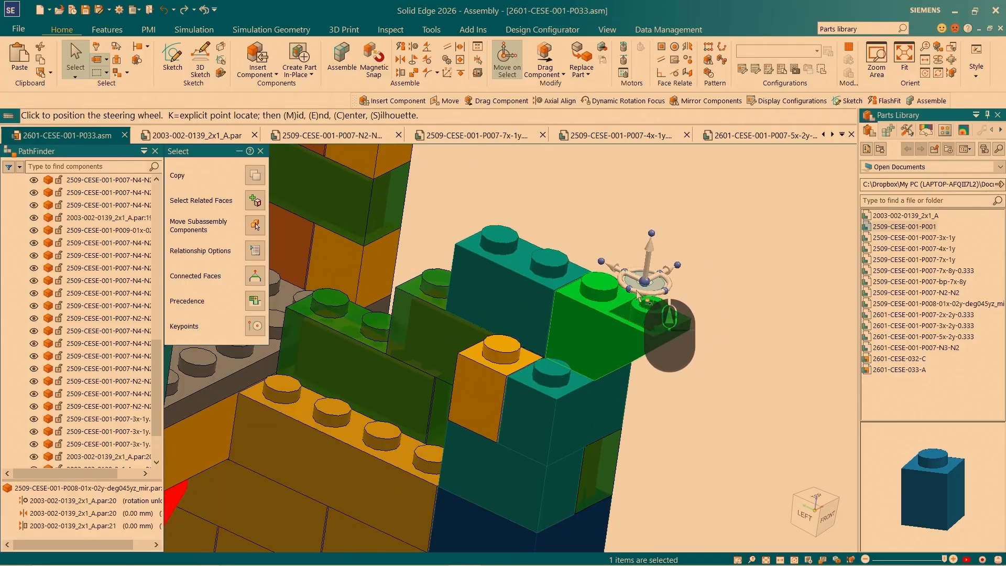
left_click(617, 287)
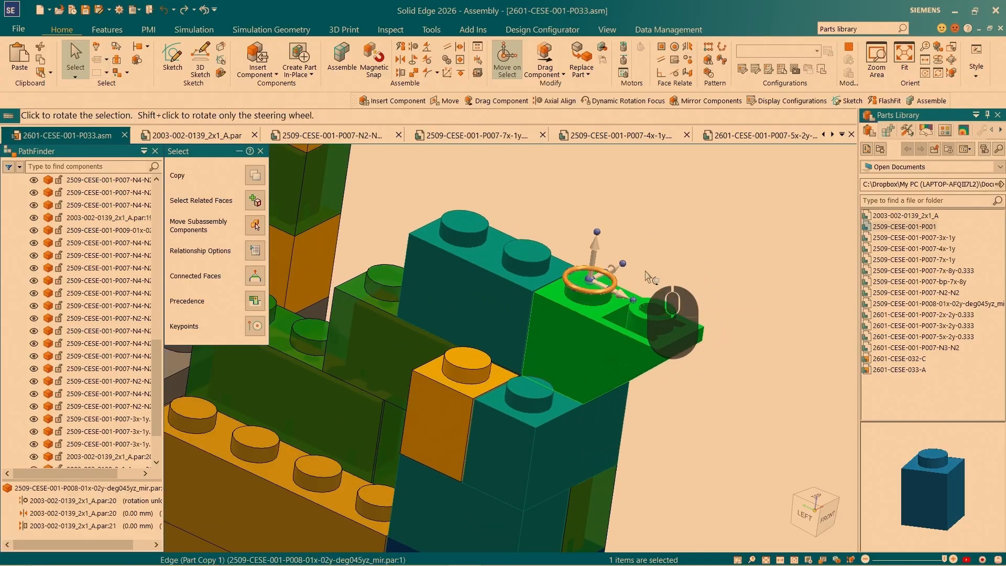
- Copy the sloped brick 8.00 mm sideways in line with the single-peg brick, replacing unsatisfied relationships only with ones to the 2x1 brick underneath
left_click(612, 272, "ctrl")
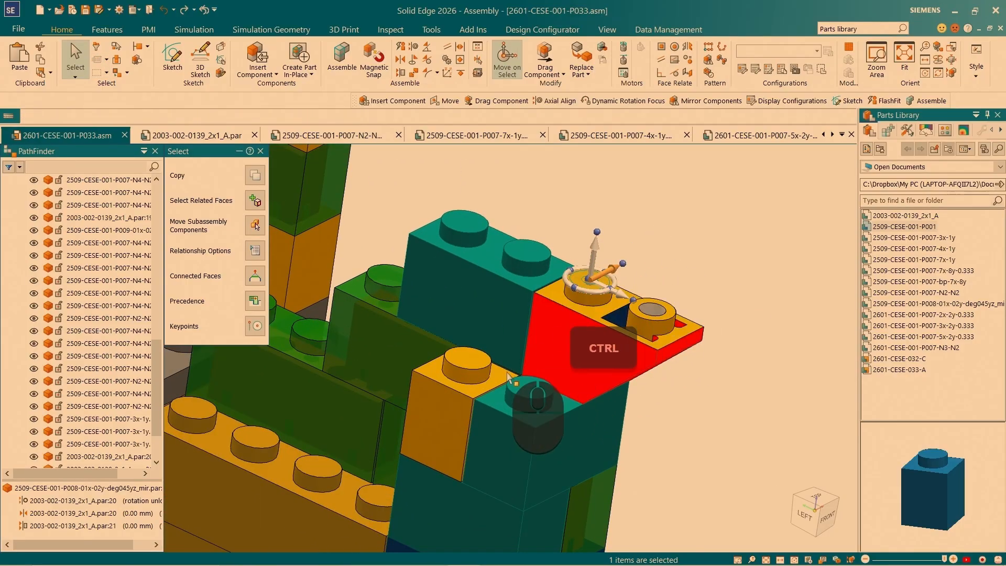
left_click(472, 365)
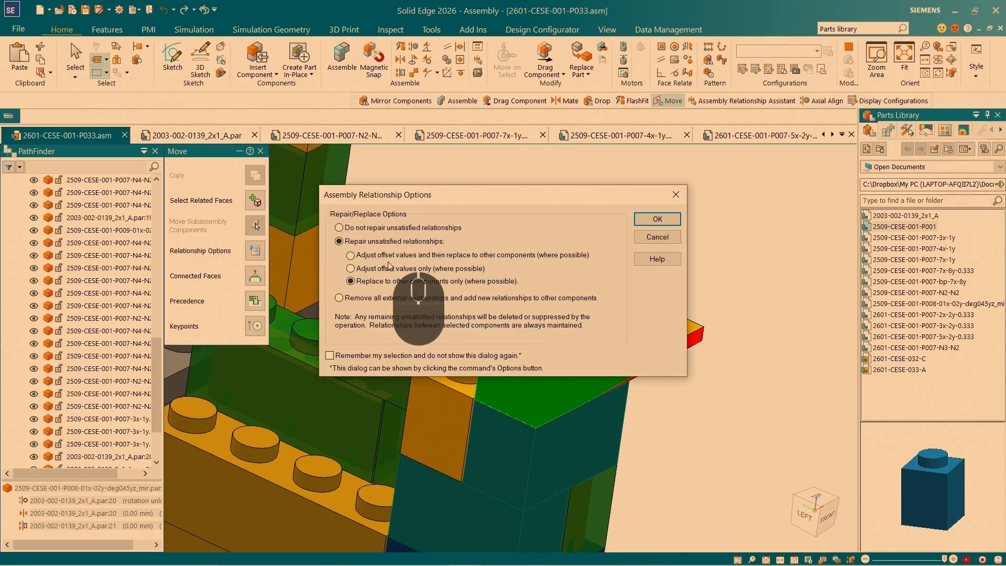
left_click(661, 219)
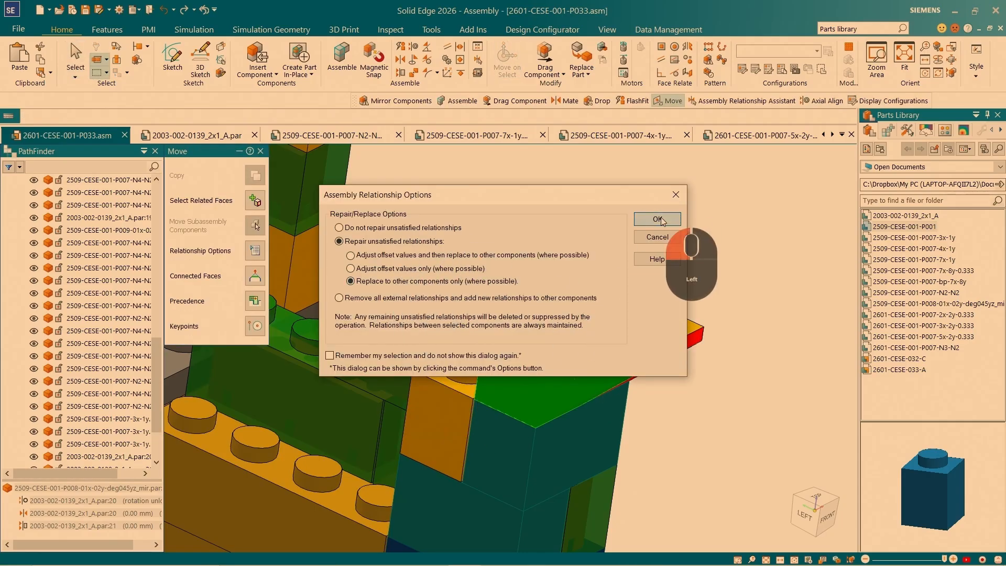
left_click(518, 452)
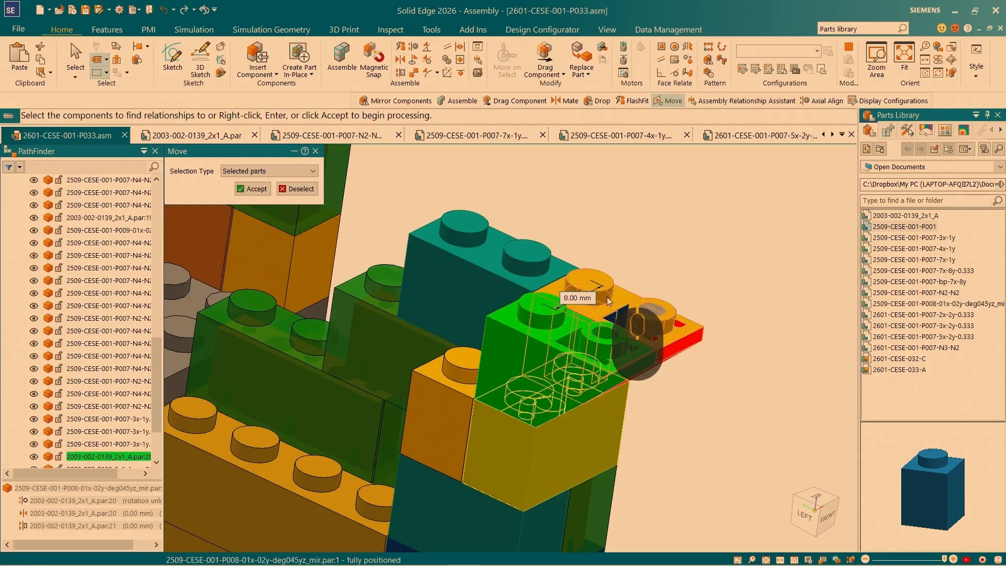
left_click(253, 188)
scroll(678, 386, "up", 2)
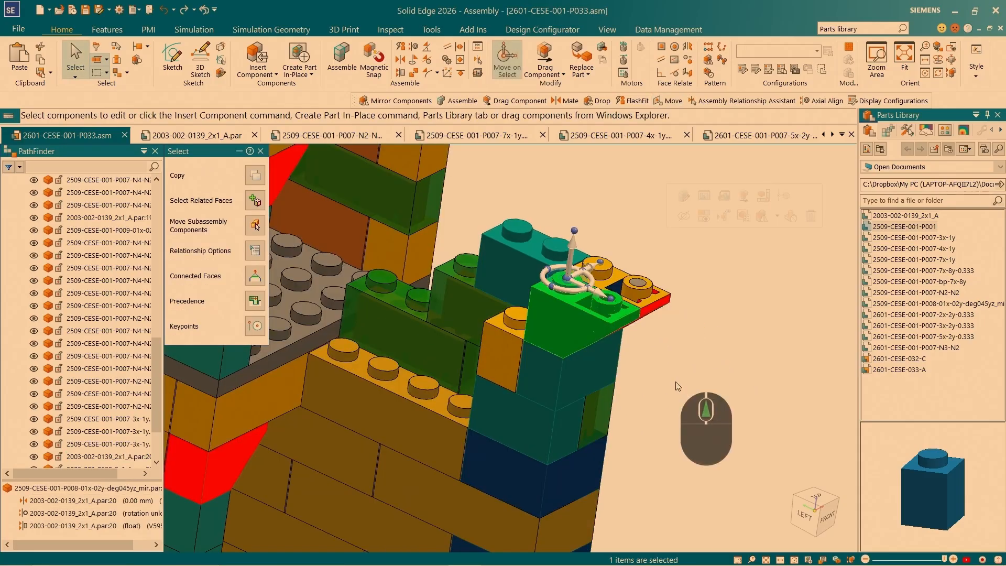
- Select the single-peg brick 2509-CESE-001-P001 beside the sloped bricks and reposition its steering wheel to its lower outer corner
key("Escape")
scroll(516, 341, "down", 4)
left_click(550, 256)
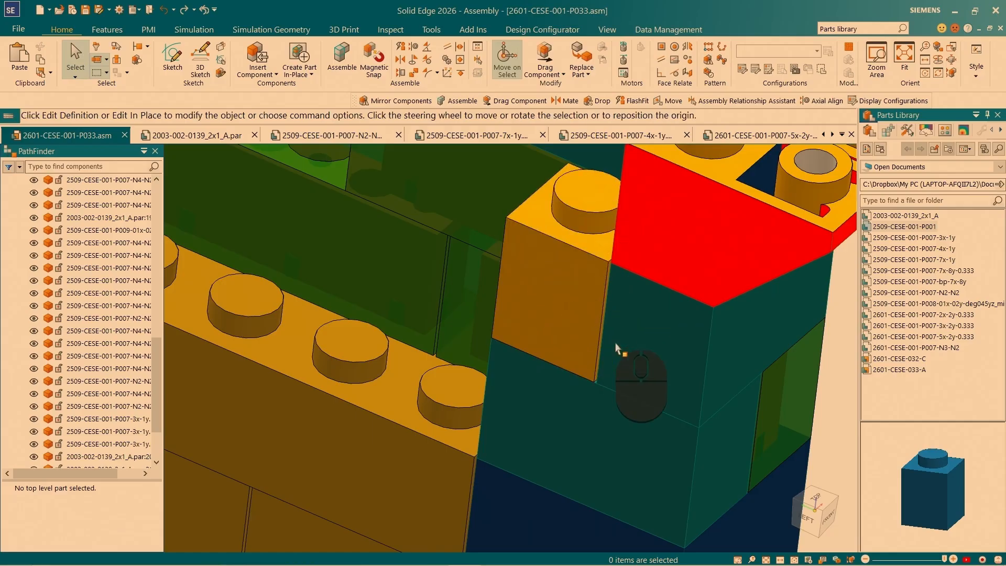
left_click(549, 251)
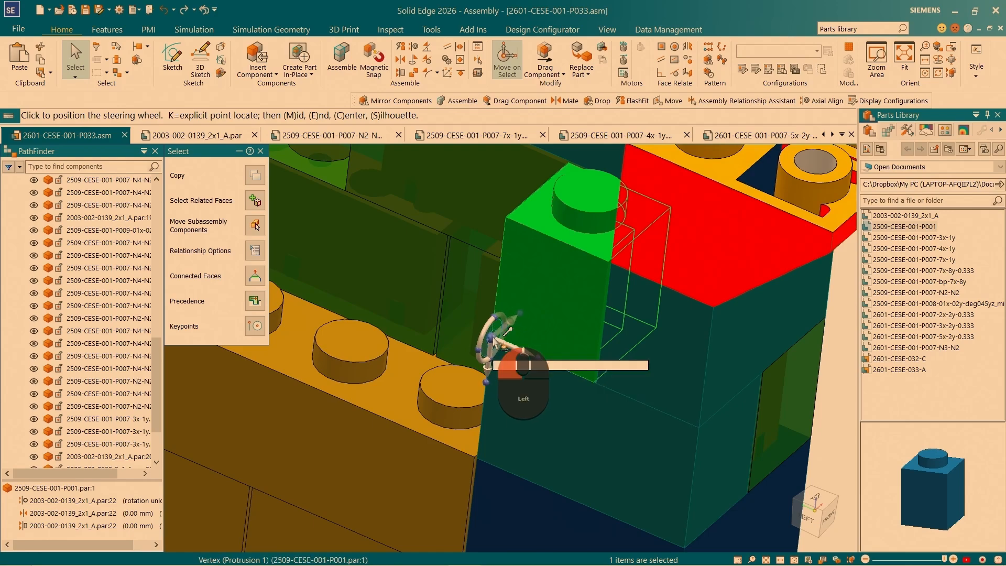
left_click(495, 343)
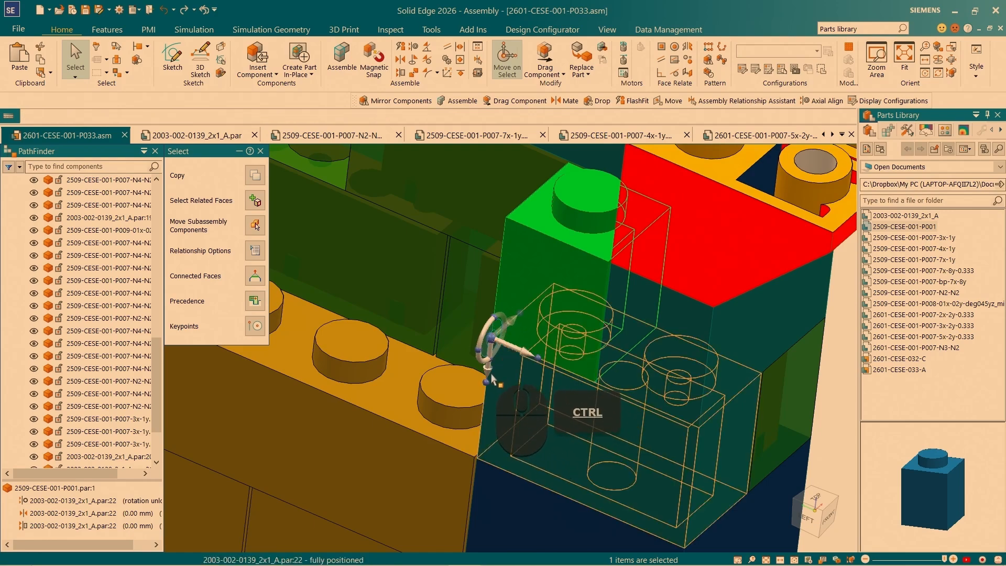
- Copy the single-peg brick 9.60 mm straight up, replacing unsatisfied relationships only with ones to the original brick and the adjacent sloped brick
left_click(511, 347)
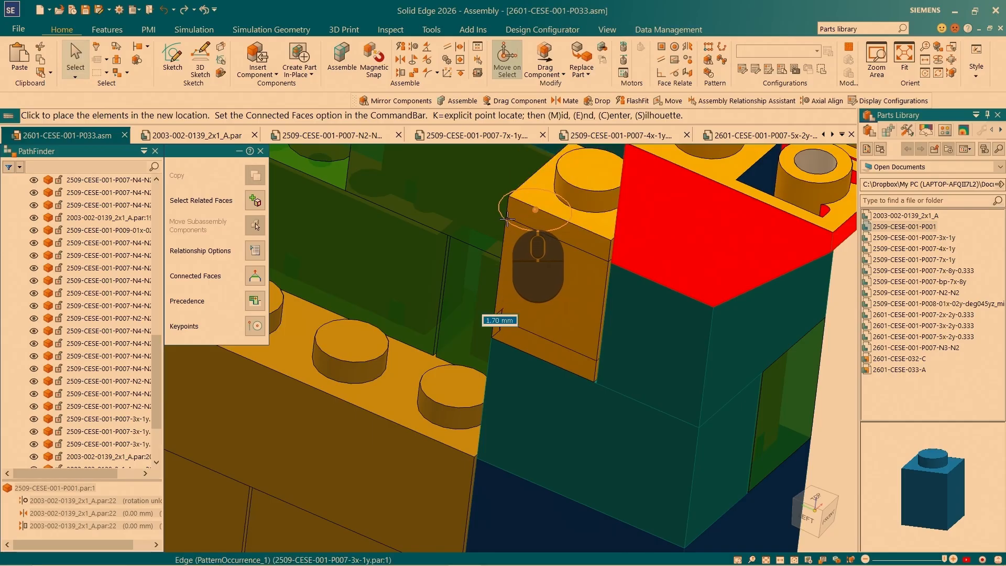
left_click(506, 217)
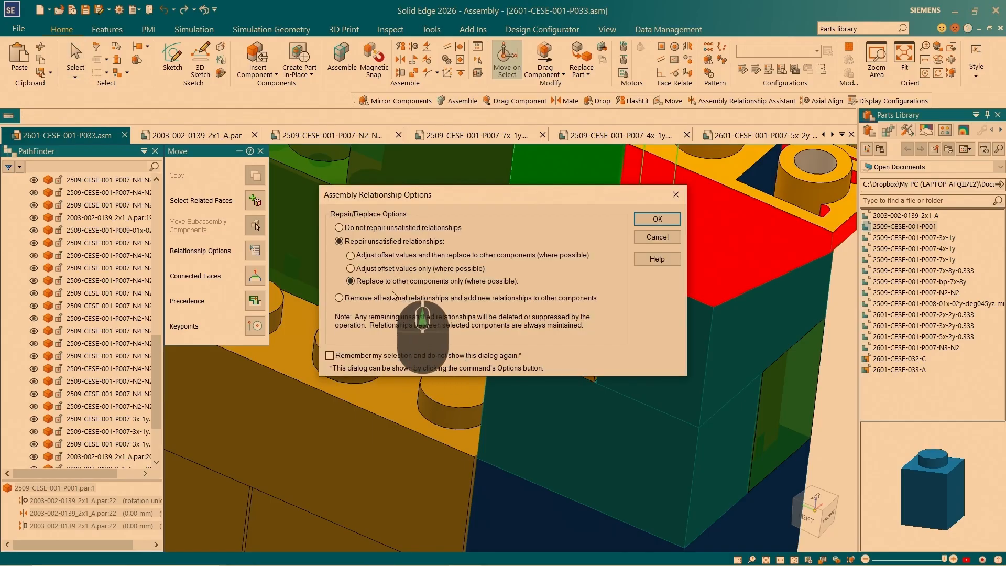
left_click(656, 219)
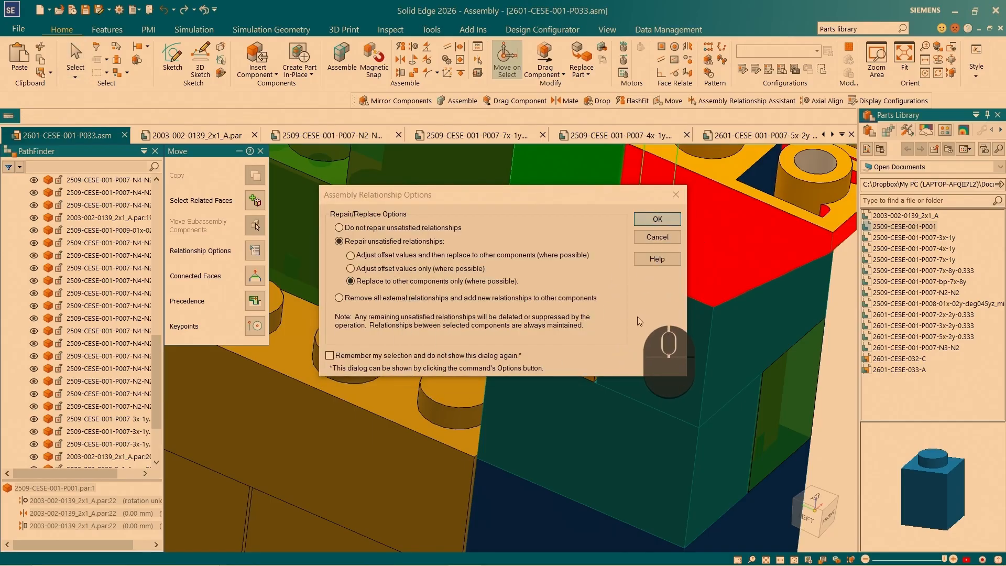
middle_click_drag(559, 354, 651, 285)
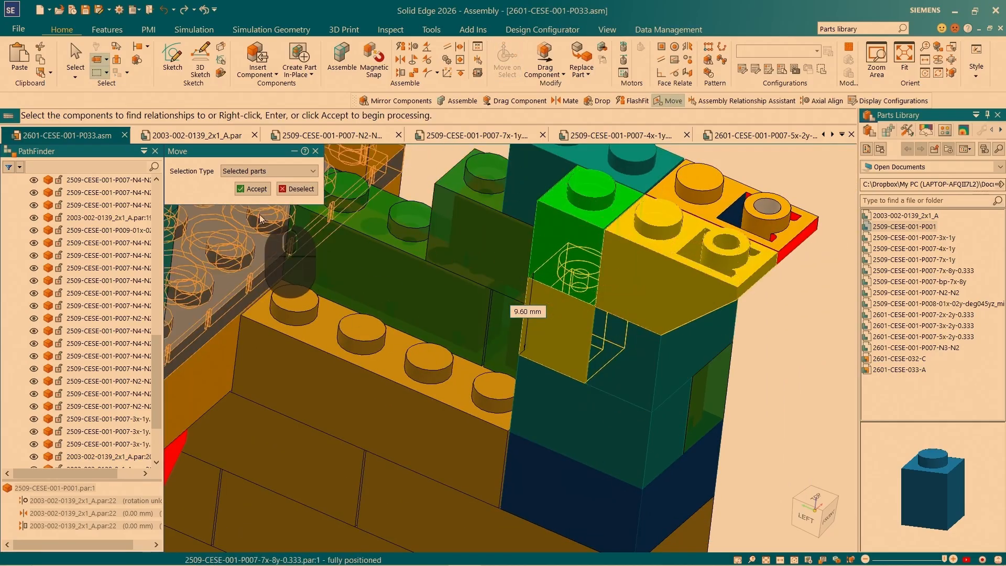
left_click(250, 190)
left_click(566, 336)
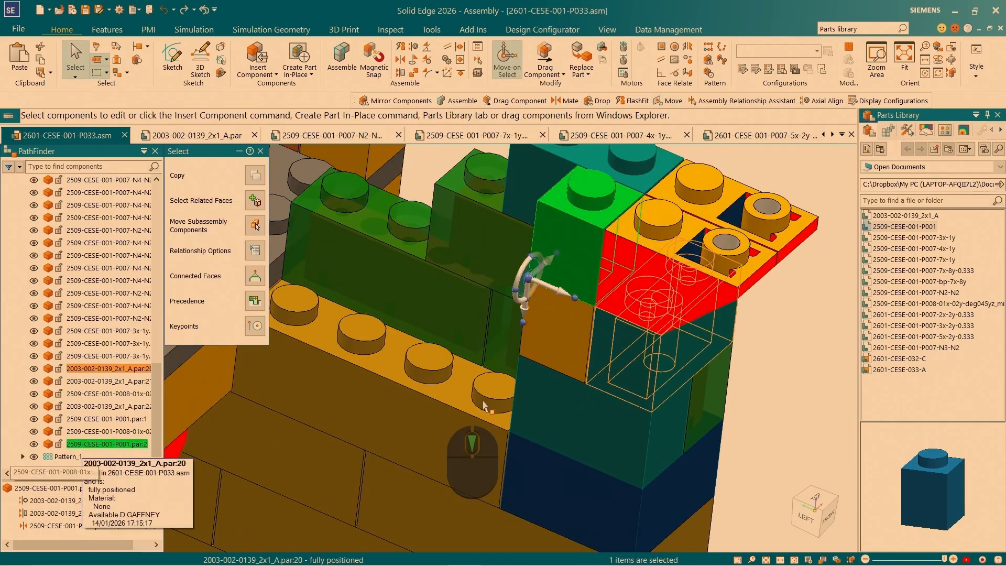
- Select the 4x2 brick 2509-CESE-001-P007-N4-N2 on the wall's top course and move its steering wheel to its lower outer corner
scroll(566, 336, "up", 5)
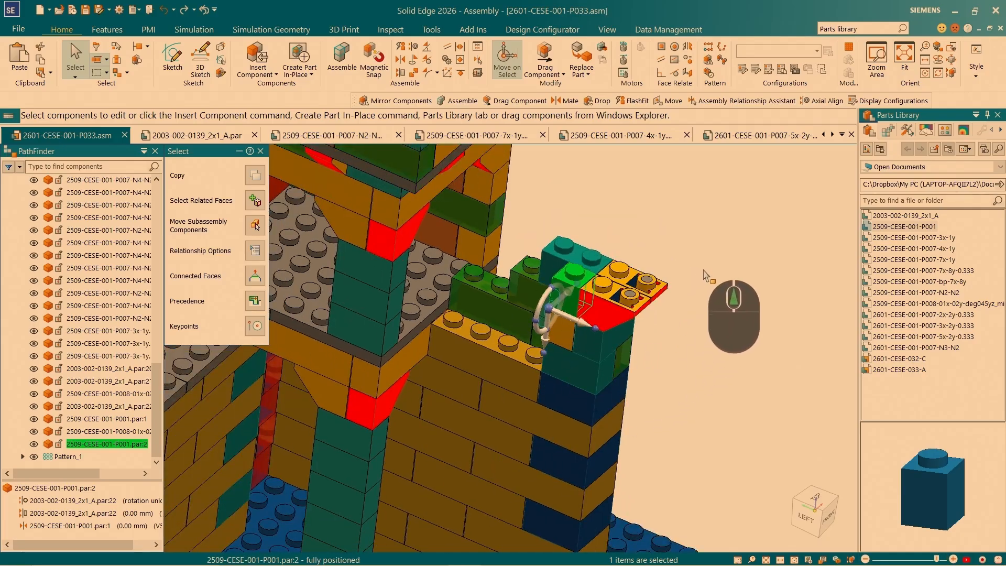
key("Escape")
left_click_drag(933, 249, 486, 365)
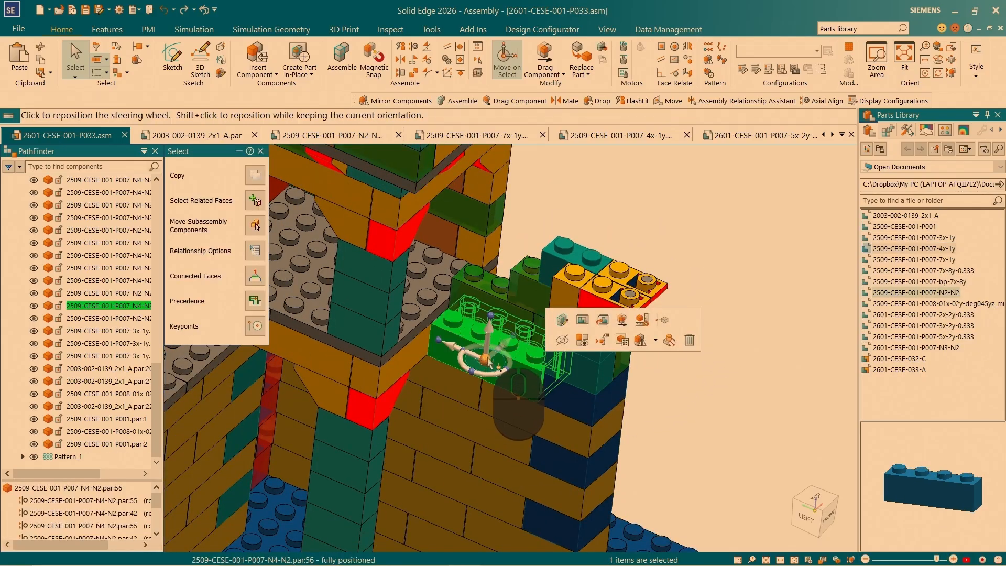
left_click(486, 362)
scroll(516, 415, "down", 5)
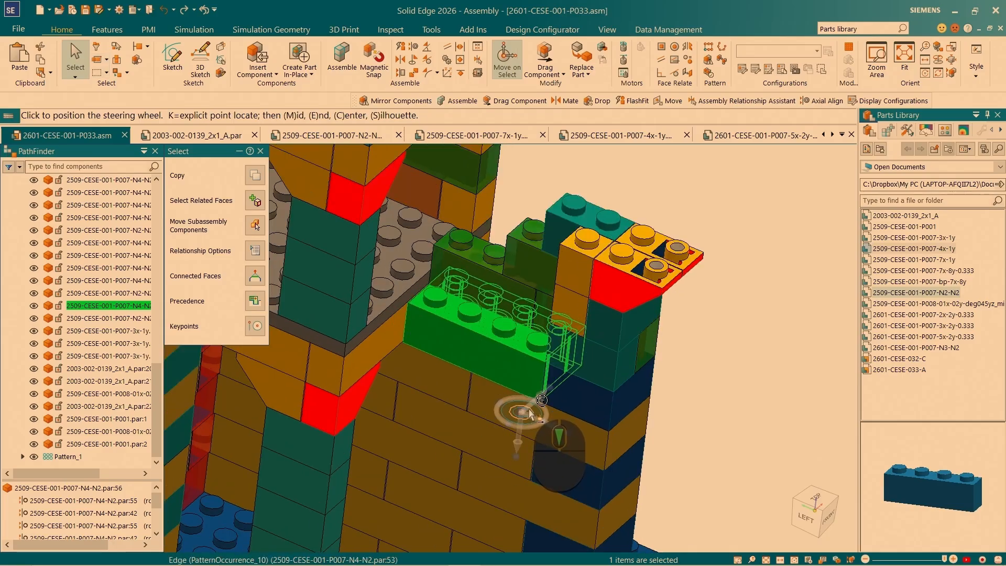
scroll(530, 411, "down", 6)
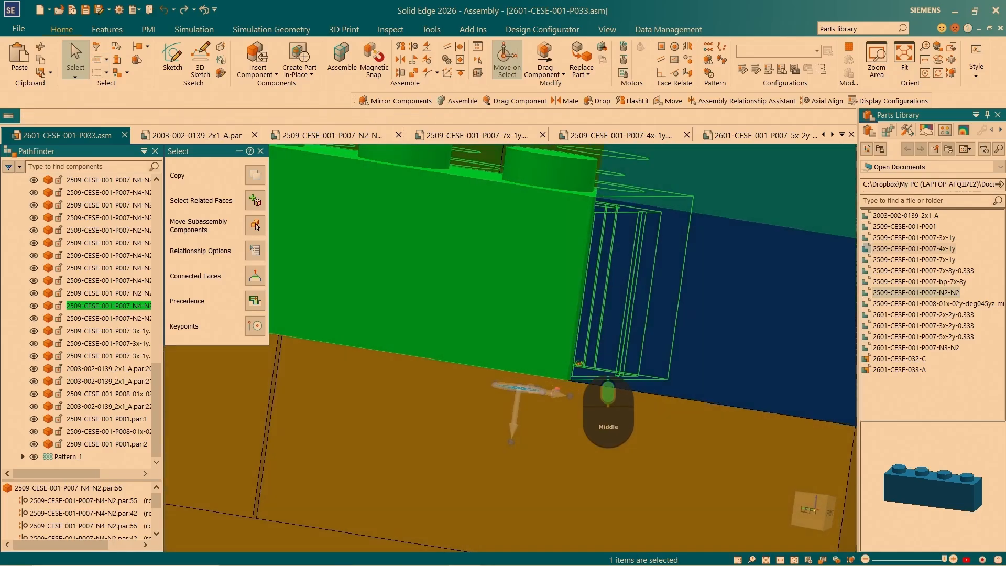
mouse_move(578, 363)
middle_mouse_down()
mouse_move(609, 346)
mouse_move(599, 377)
mouse_move(579, 376)
middle_mouse_up()
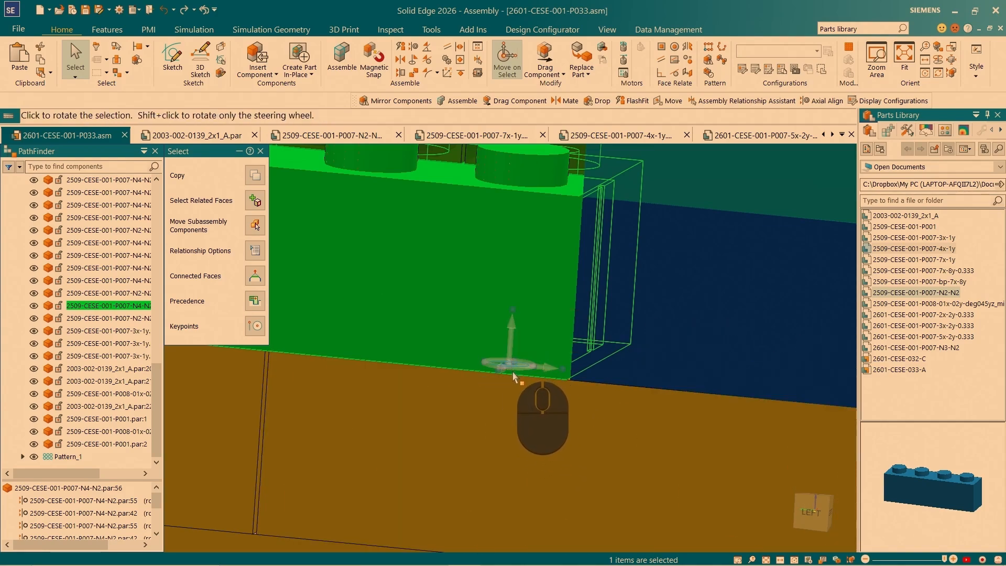
- Reorient the steering wheel at the 4x2 brick's lower corner so its plane stands vertical along the wall
middle_click_drag(527, 366, 549, 380)
scroll(539, 419, "down", 5)
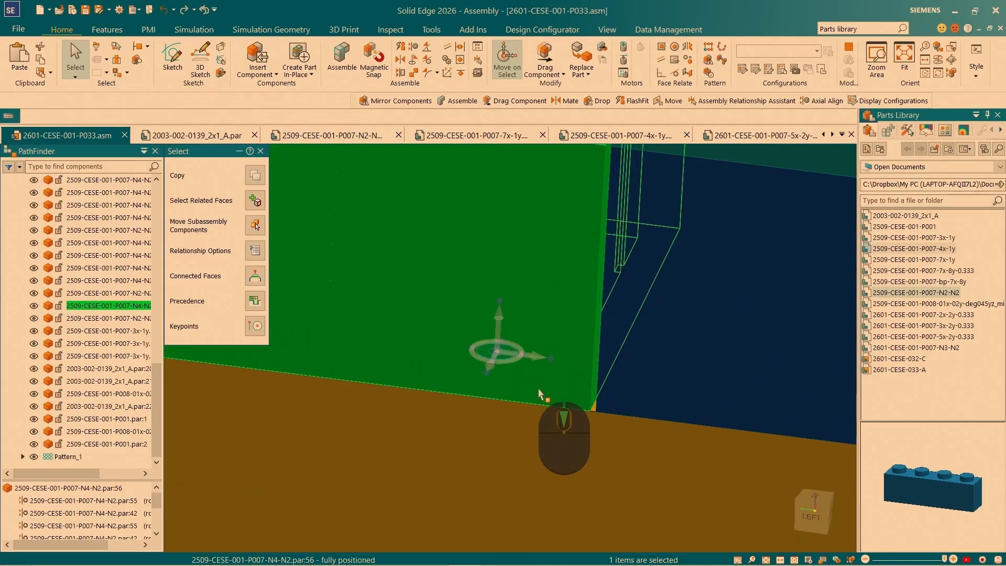
scroll(540, 394, "up", 6)
scroll(532, 393, "down", 4)
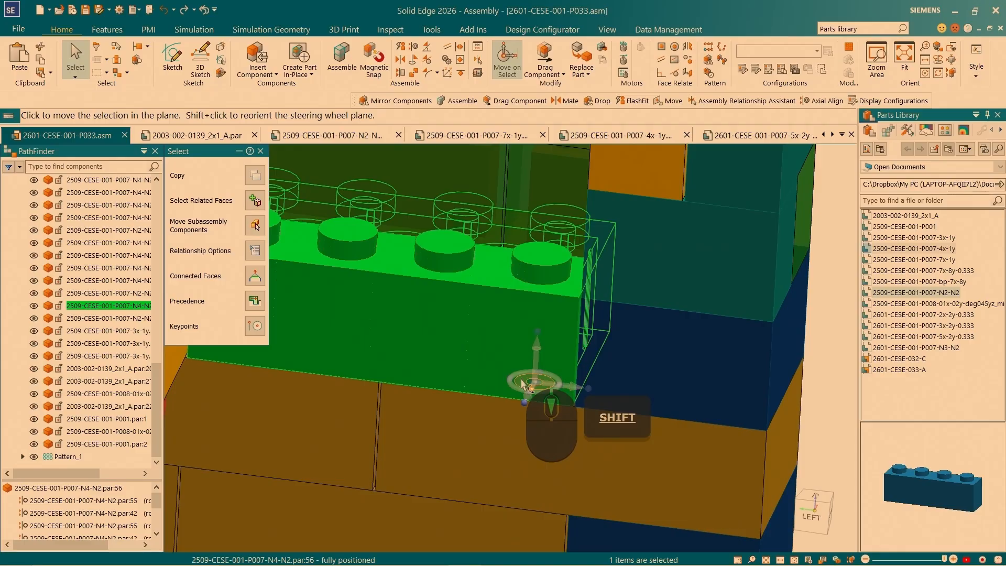
mouse_move(573, 400)
middle_mouse_down("shift")
mouse_move(545, 394)
mouse_move(573, 410)
middle_mouse_up("shift")
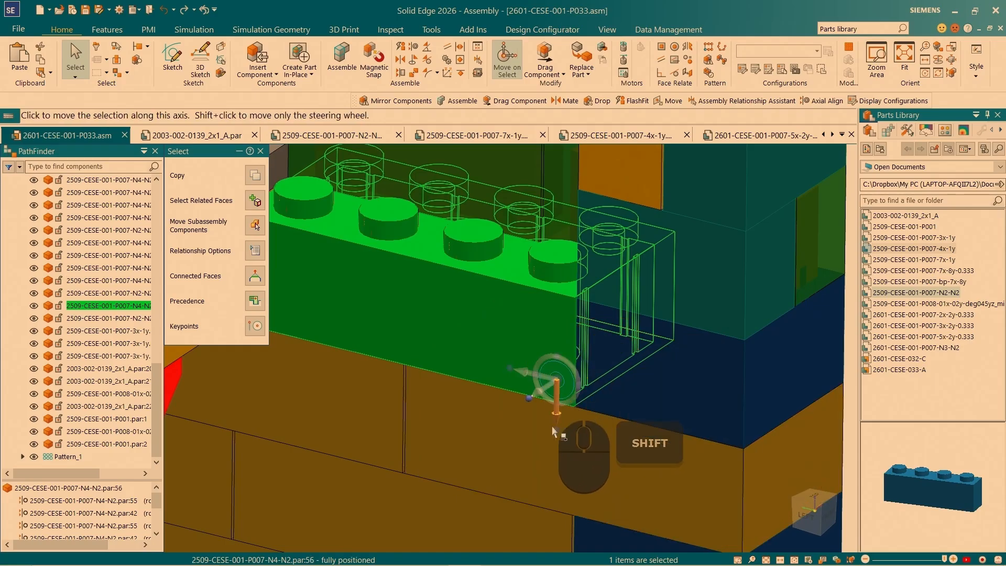
scroll(553, 430, "down", 5)
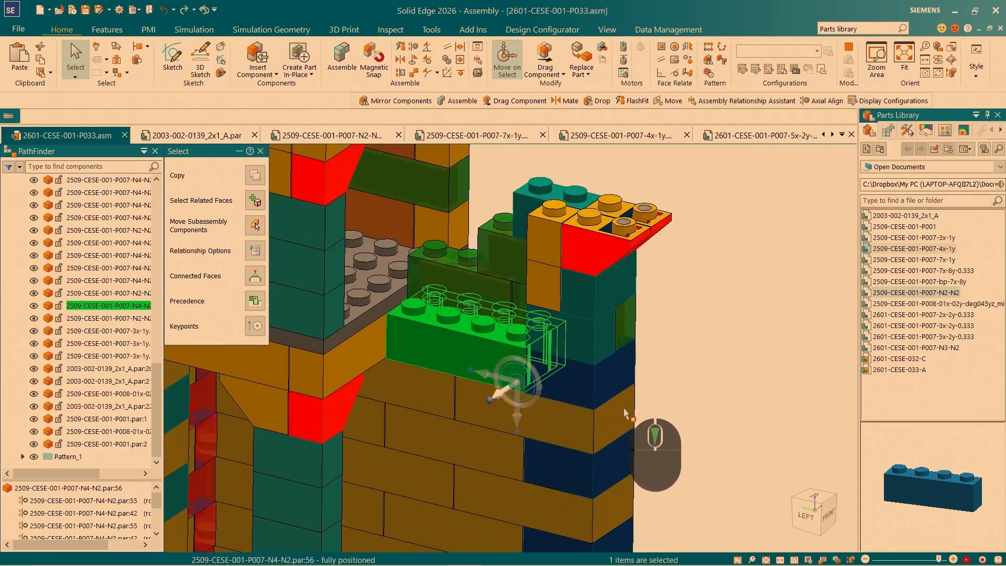
scroll(625, 413, "down", 3)
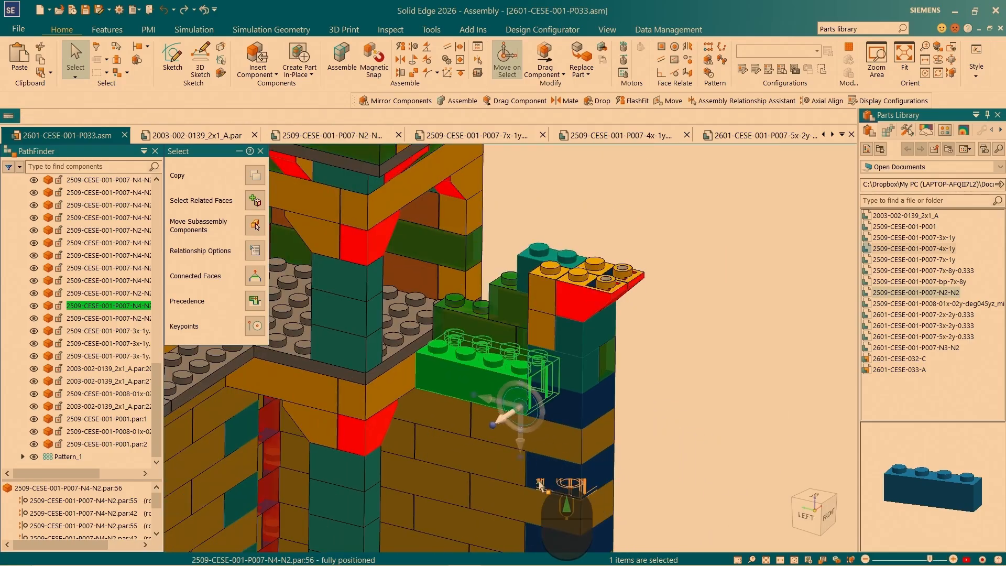
scroll(521, 404, "up", 4)
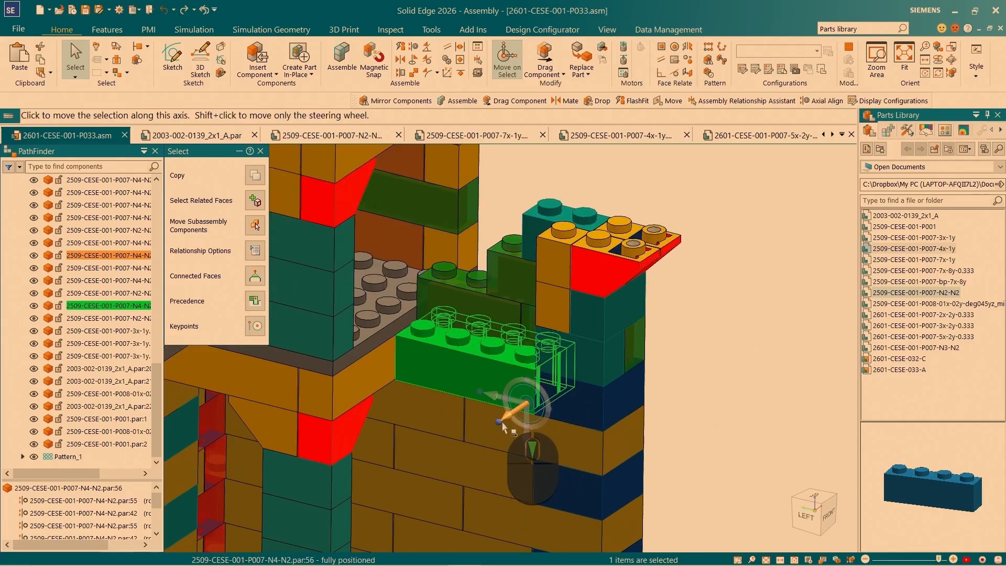
scroll(541, 362, "up", 3)
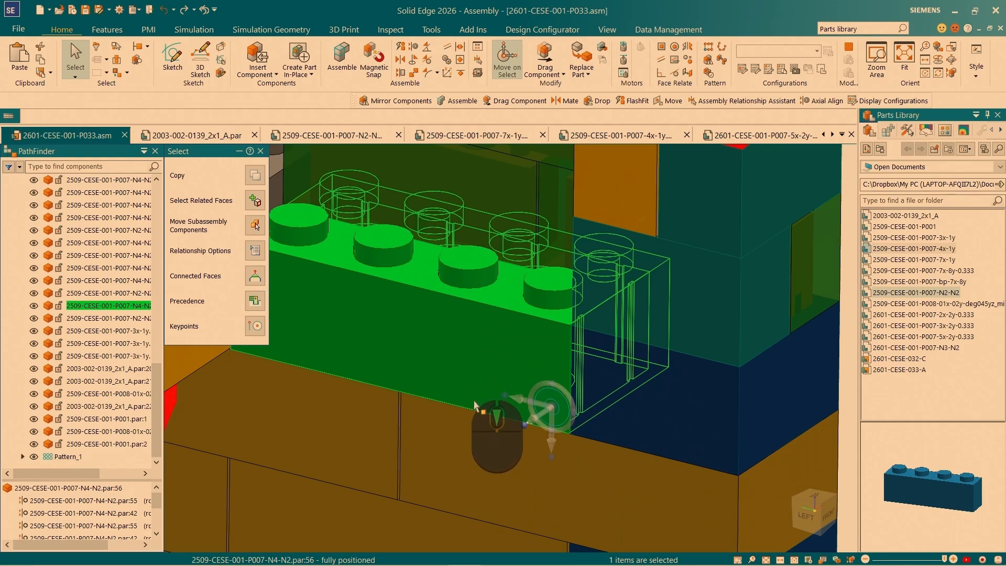
- Reposition the steering wheel onto the 4x2 brick's lower outer edge and reorient its plane parallel to the wall face
left_click(552, 412)
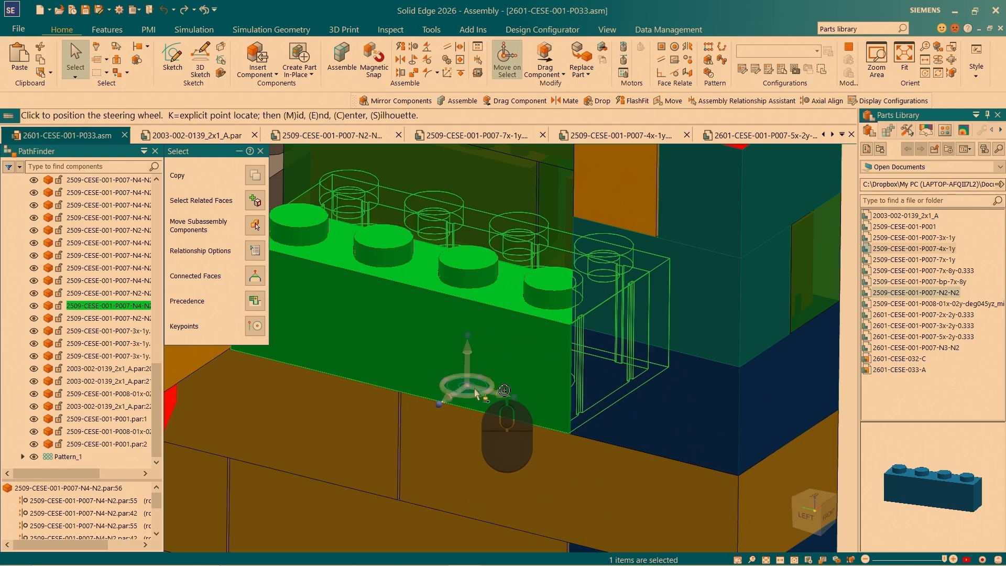
middle_click_drag(434, 421, 459, 415)
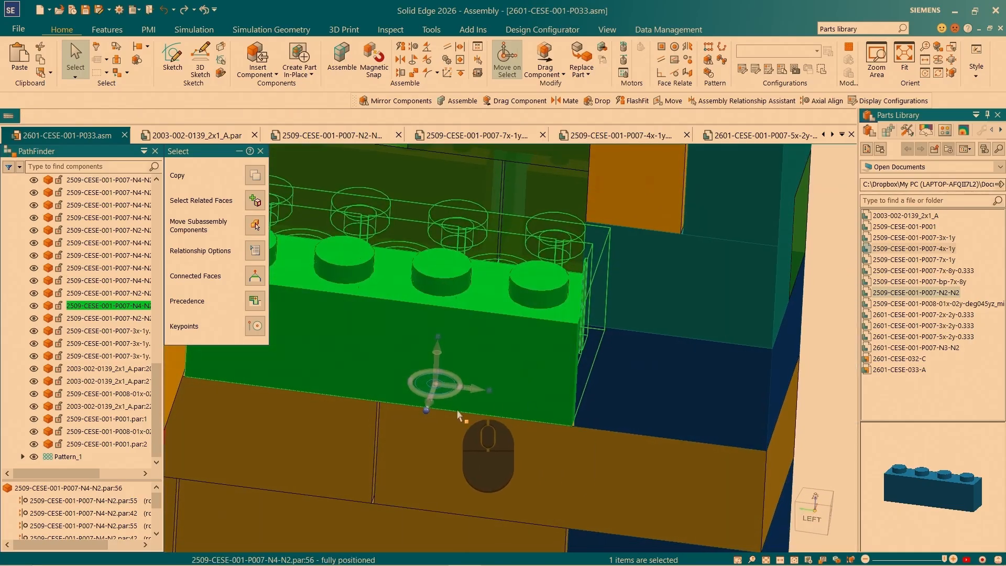
left_click(423, 386, "shift")
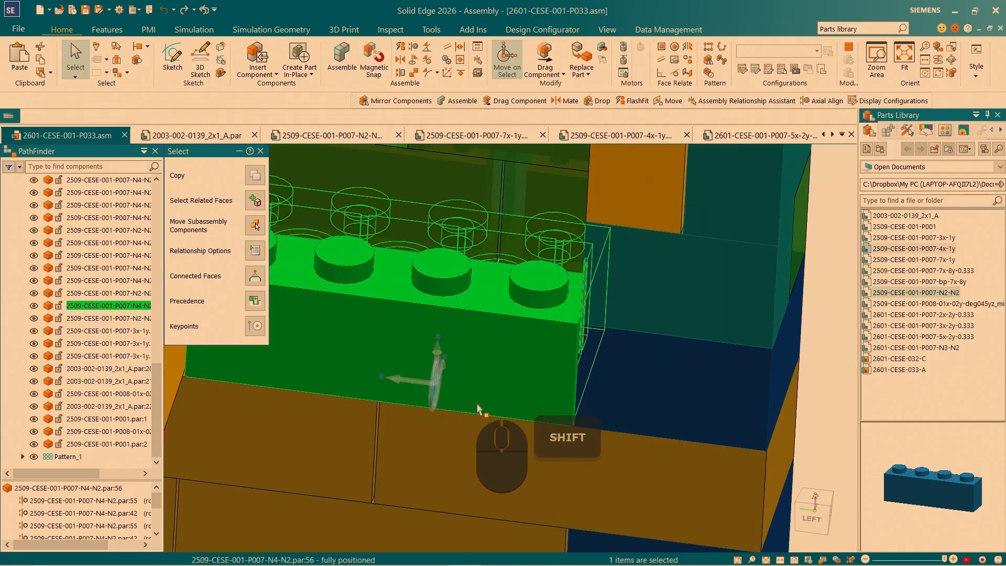
middle_click_drag(479, 411, 458, 433)
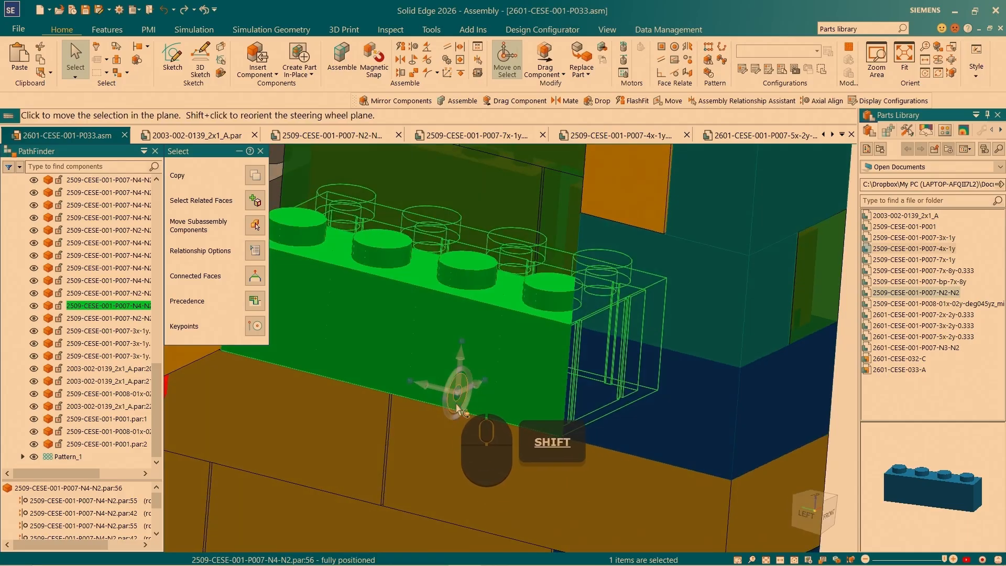
left_click(459, 403, "shift")
- Copy the 4x2 brick in the wall plane up onto the battlement corner, placing it on the top edge of the outer sloped brick
scroll(440, 403, "up", 5)
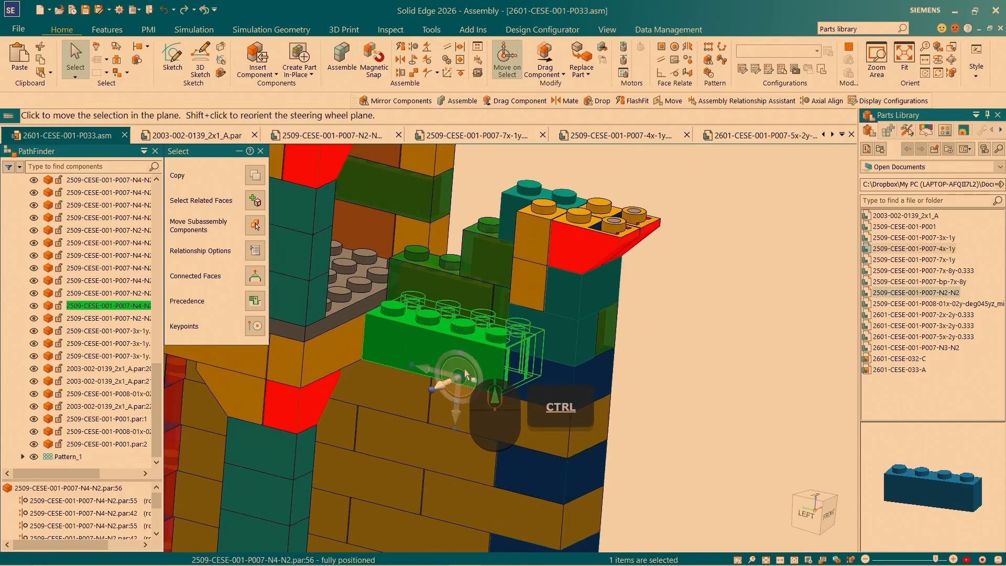
left_click(465, 373)
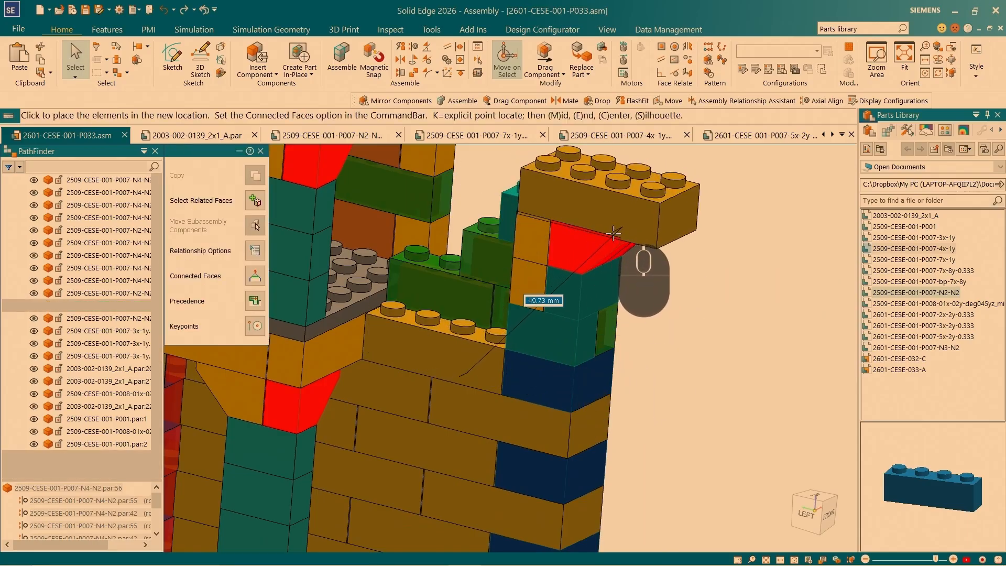
scroll(613, 232, "up", 5)
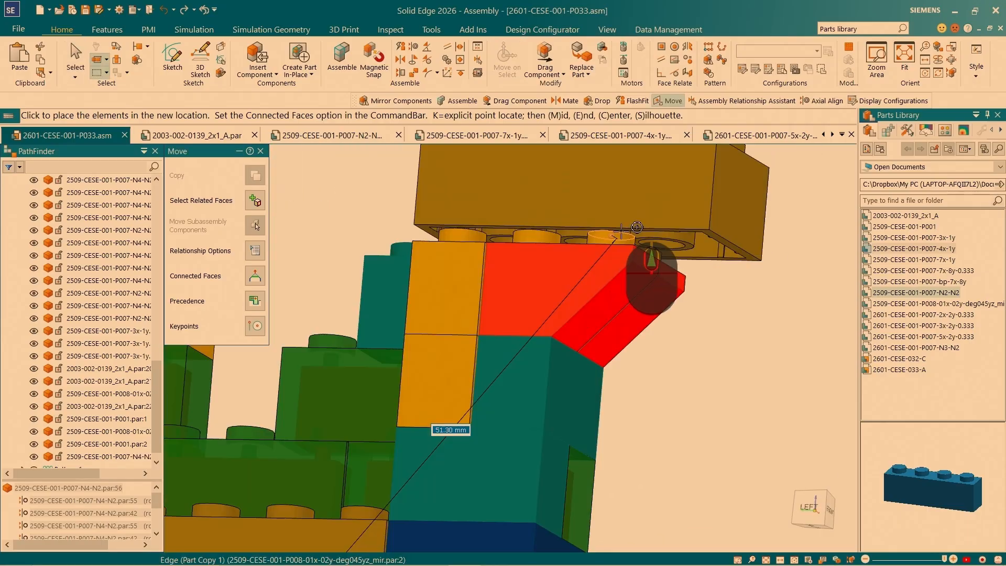
scroll(620, 232, "up", 3)
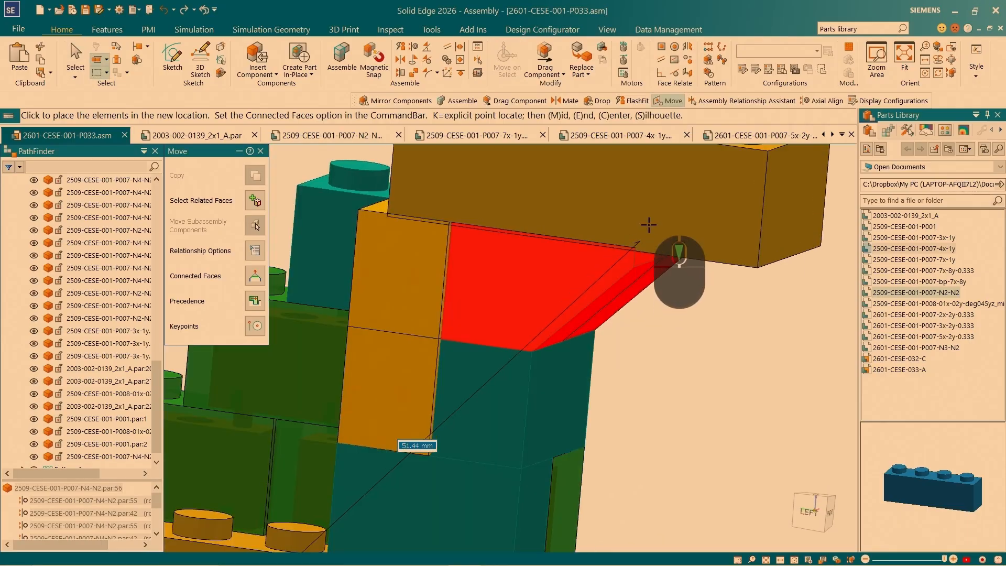
scroll(654, 223, "up", 4)
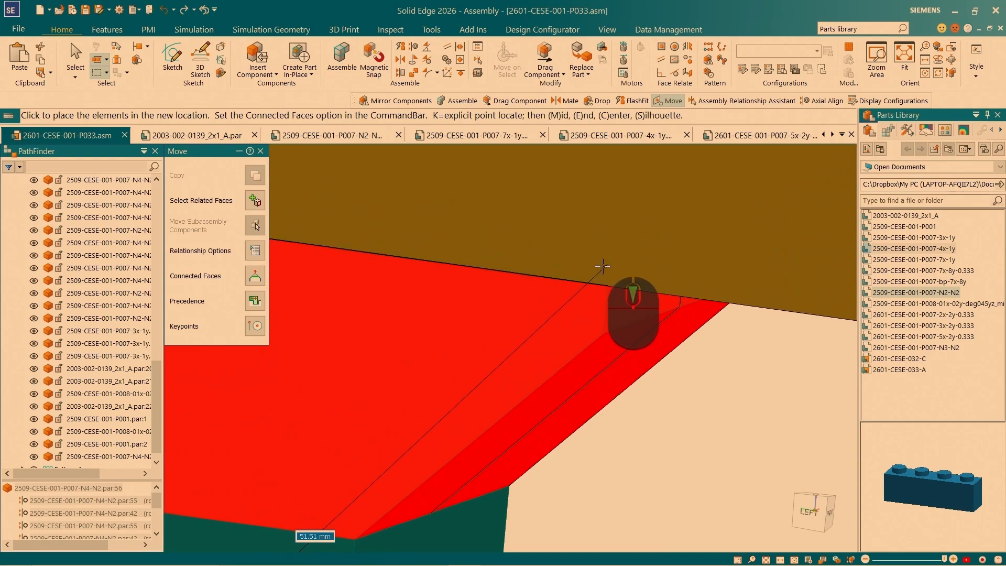
scroll(597, 263, "down", 2)
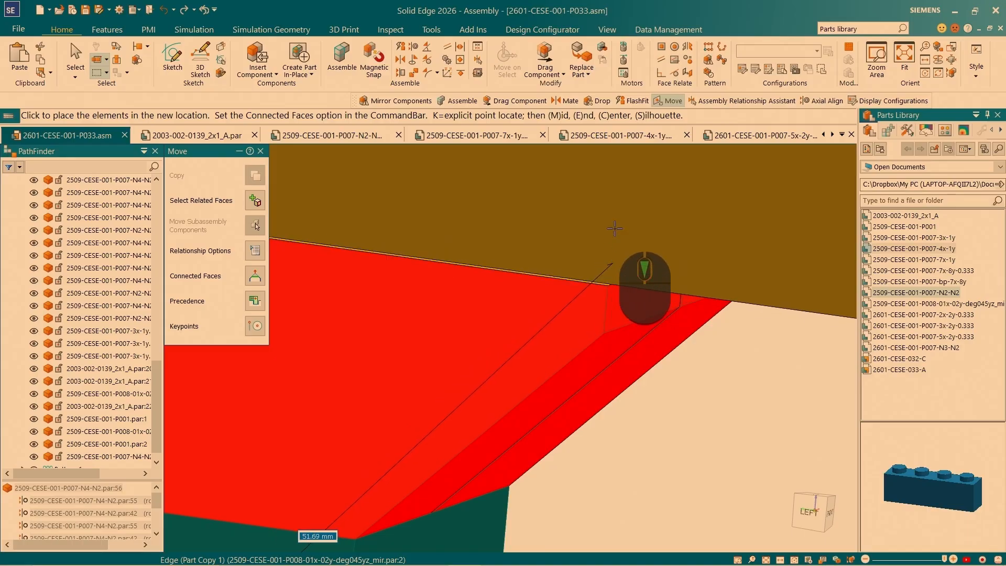
left_click(603, 265)
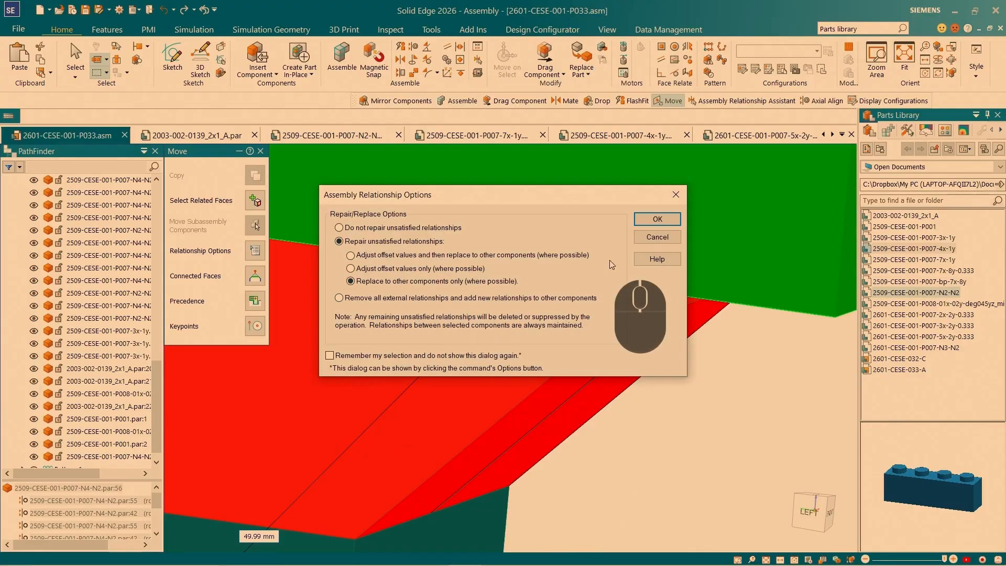
- Replace the copied 4x2 brick's unsatisfied relationships only with ones to the two sloped bricks, the upper single-peg brick and the 2x1 brick
scroll(703, 336, "down", 8)
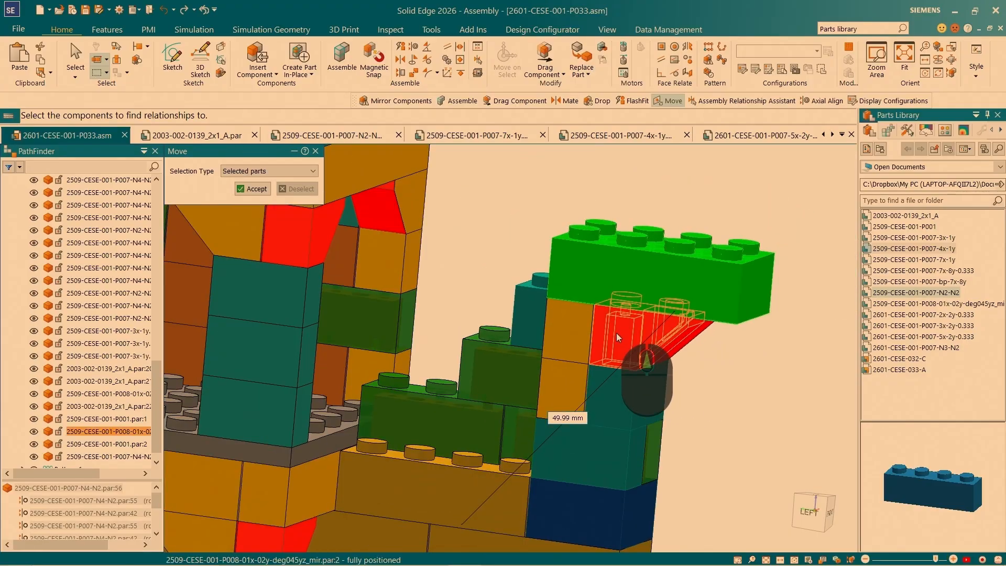
left_click(616, 332)
left_click(569, 322)
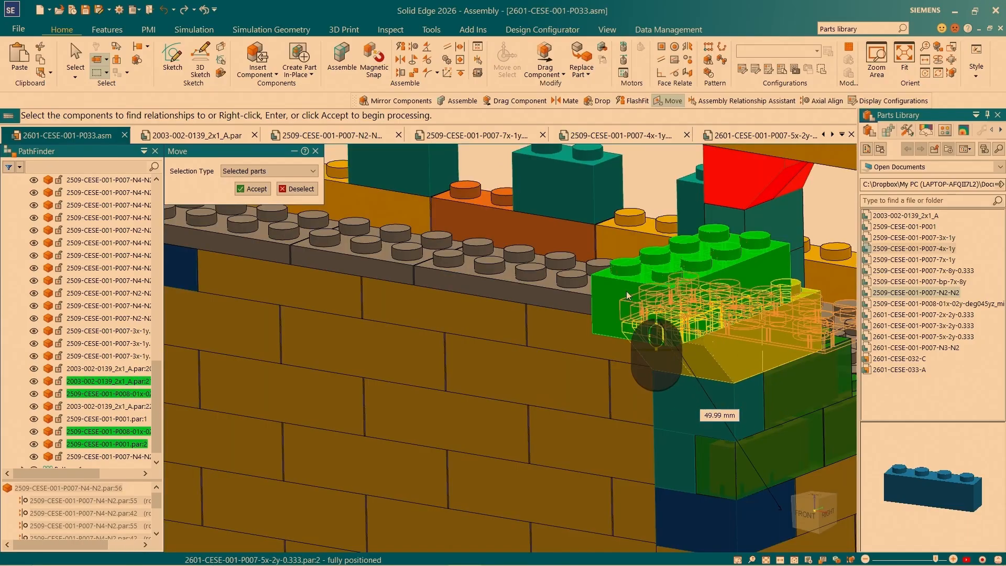
left_click(255, 187)
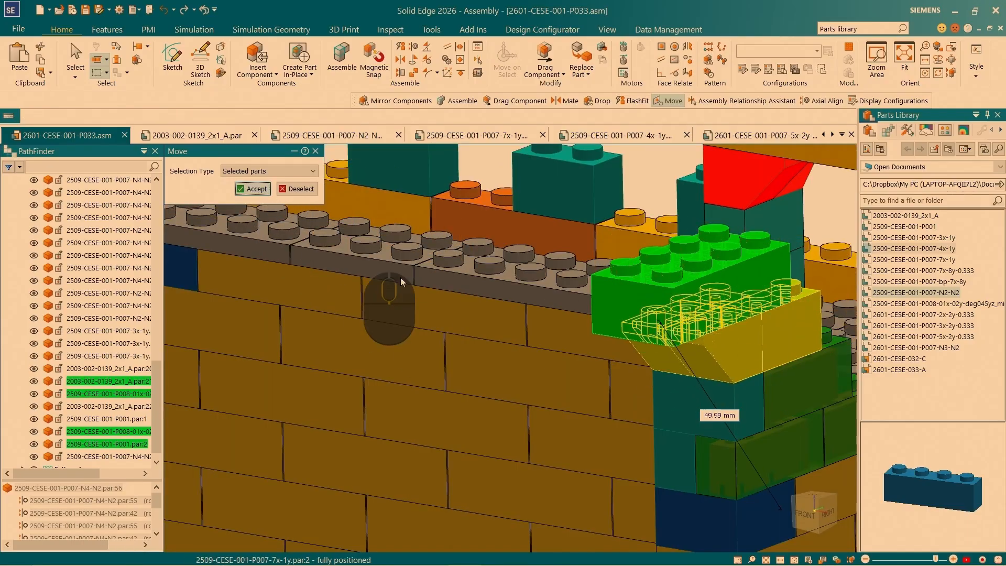
left_click(455, 294)
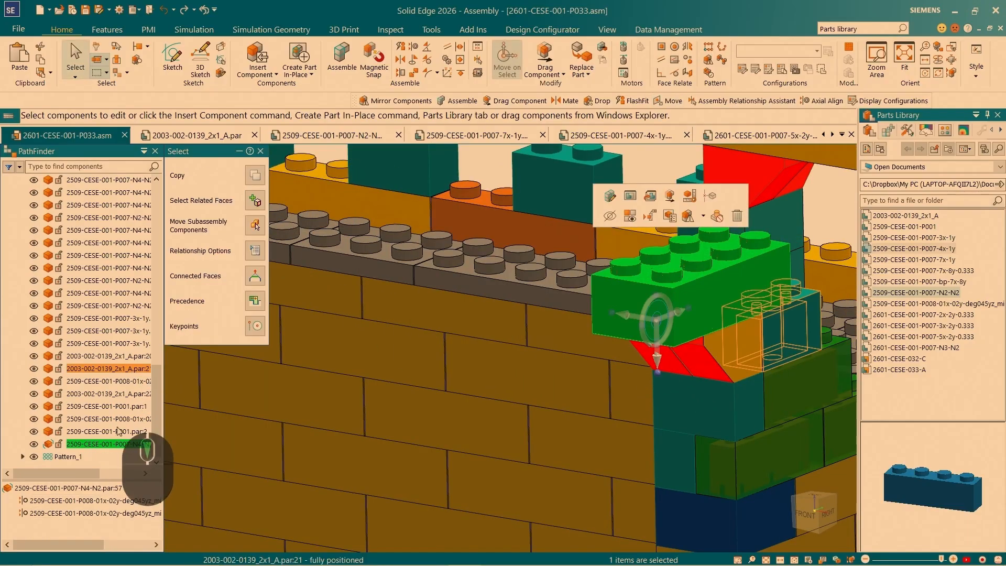
- Inspect the copied 4x2 brick's relationships to the sloped bricks and move the brick up clear of them with Drag Component
left_click(69, 444)
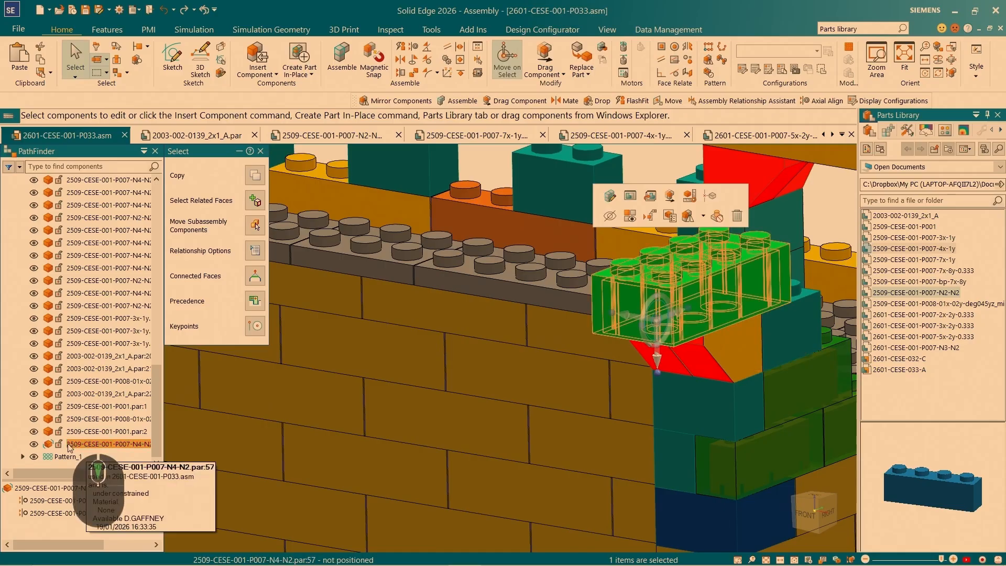
left_click(35, 514)
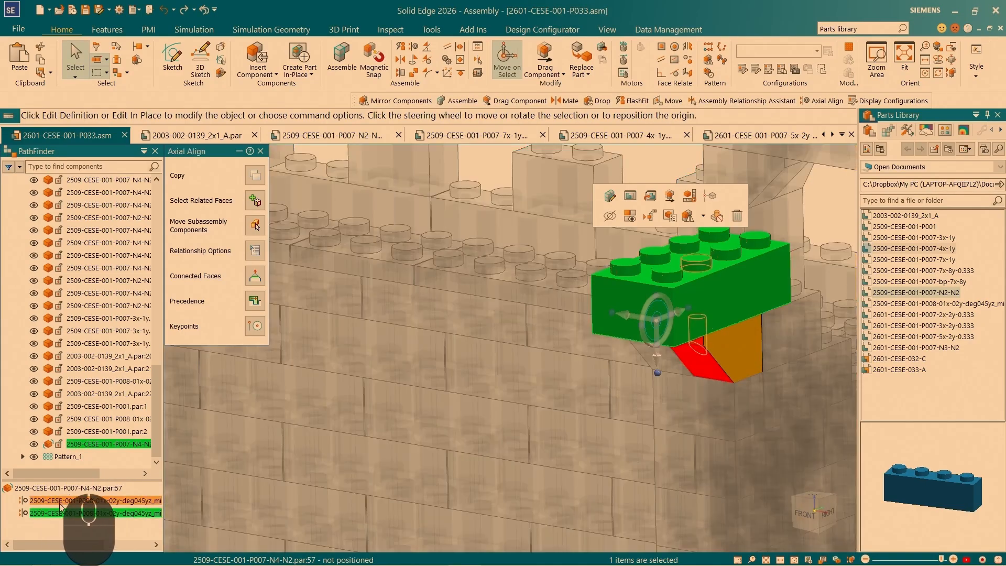
scroll(462, 274, "down", 5)
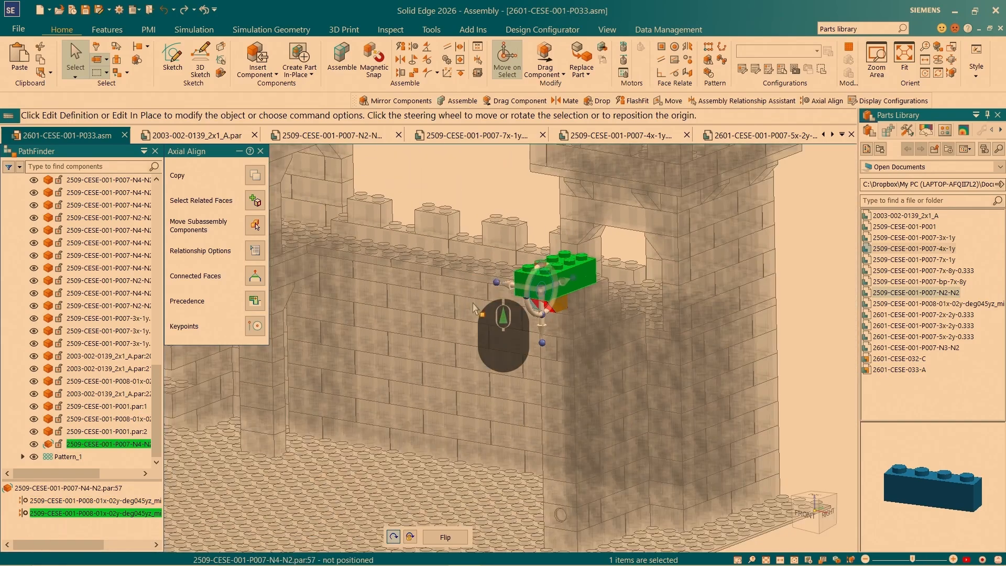
scroll(510, 274, "up", 3)
left_click(549, 61)
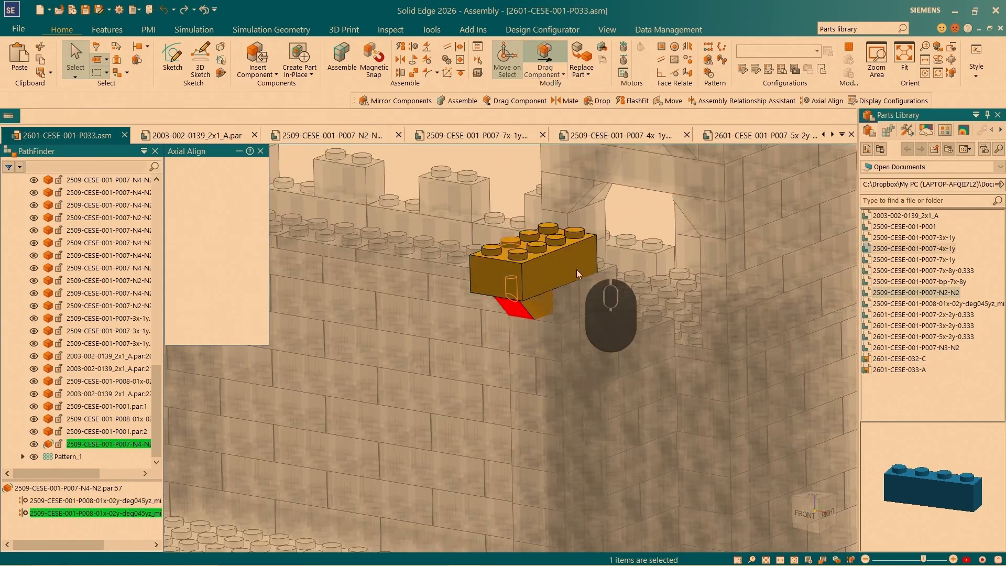
key("Return")
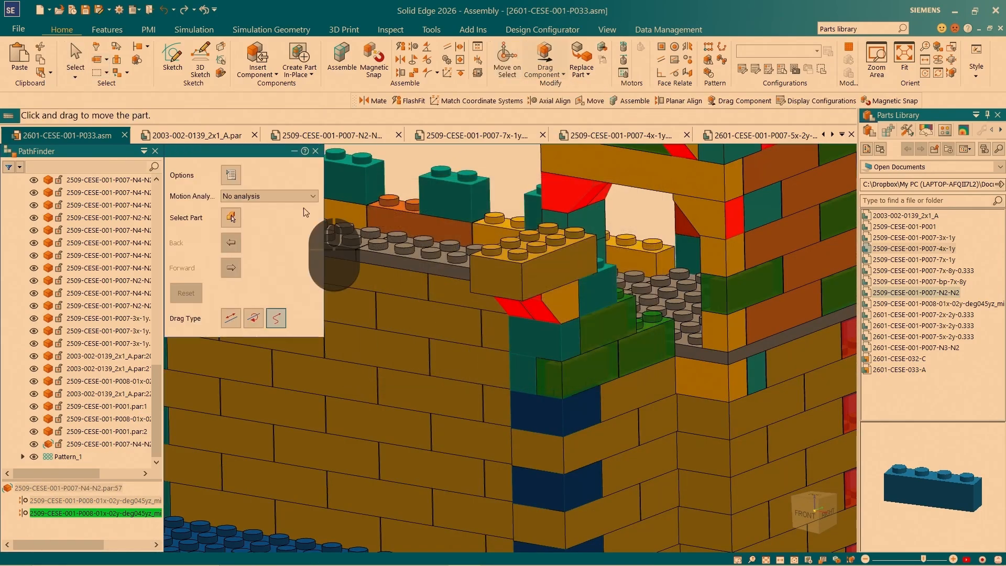
left_click_drag(508, 243, 506, 209)
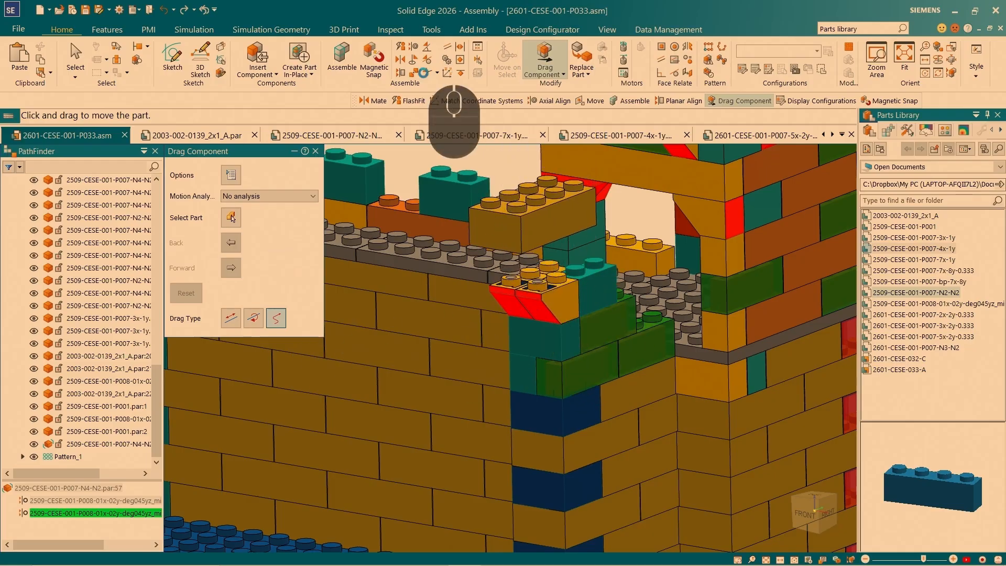
- Use FlashFit to mate the raised 4x2 brick's underside to the top face of the 2x1 brick behind the sloped bricks
left_click(403, 46)
middle_click_drag(555, 269, 522, 248)
scroll(521, 248, "down", 4)
scroll(517, 228, "down", 3)
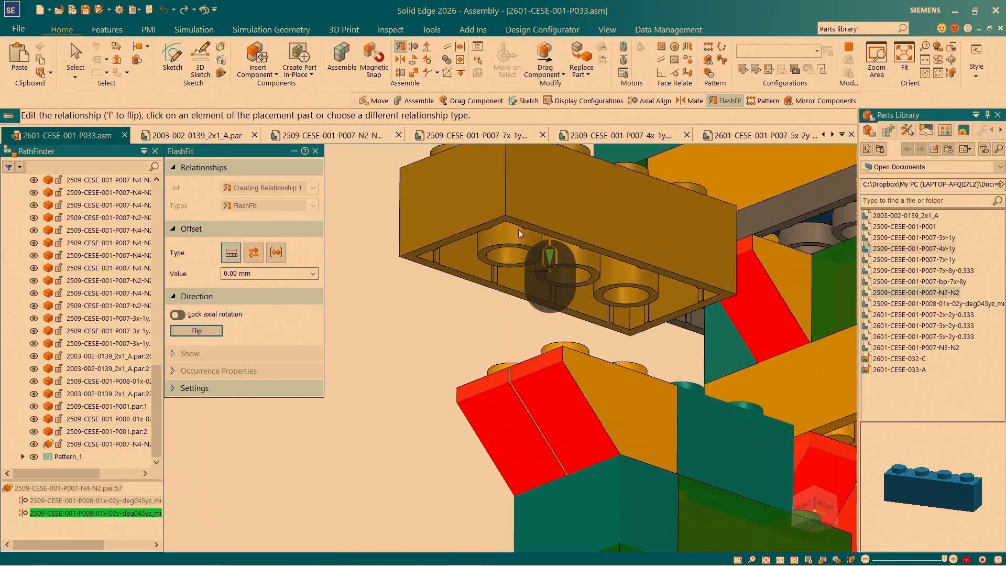
left_click(508, 214)
scroll(602, 311, "down", 4)
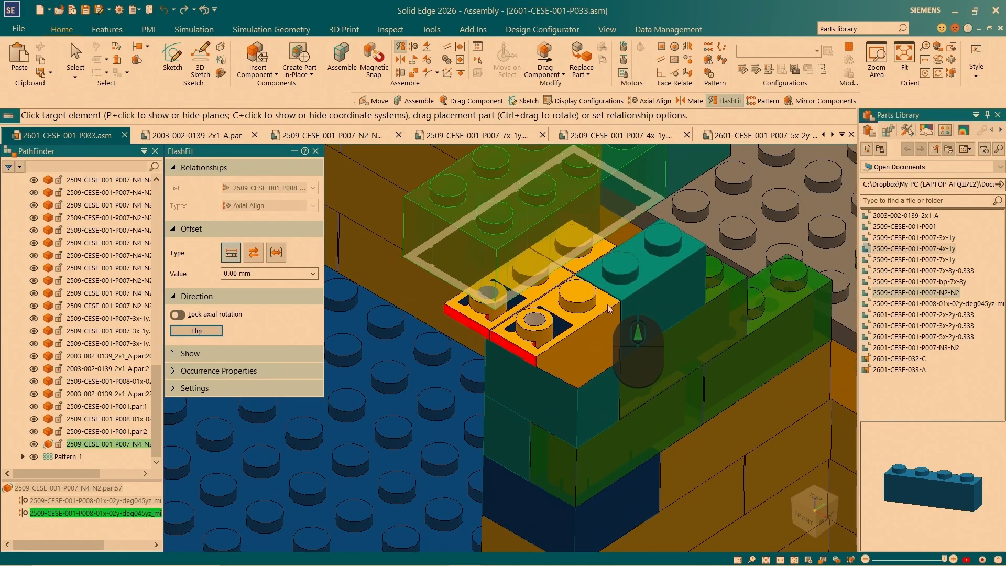
left_click(630, 275)
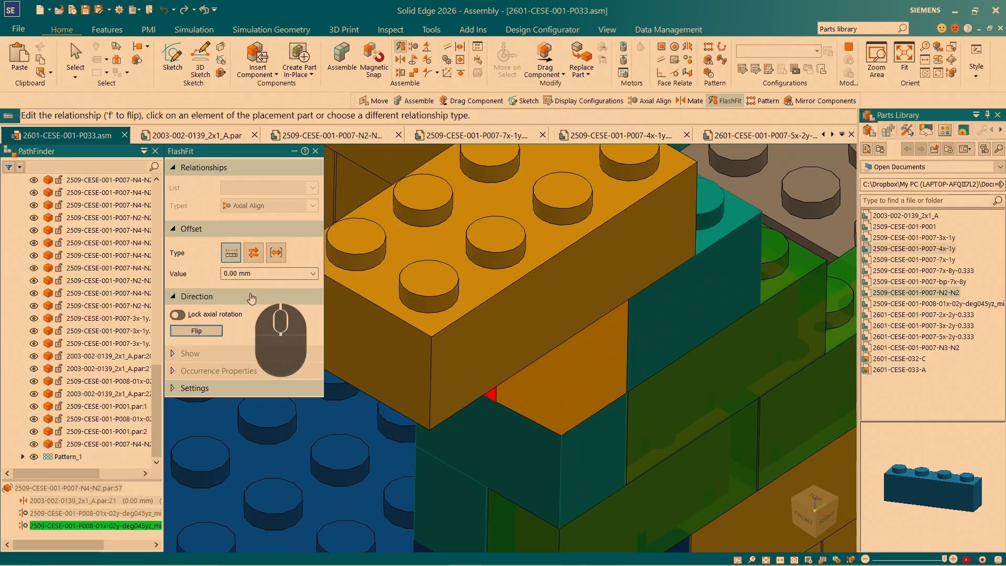
left_click(76, 60)
- Select both sloped bricks under the 4x2 brick and reposition their steering wheel onto their lower edge on the 2x1 brick
scroll(525, 281, "down", 5)
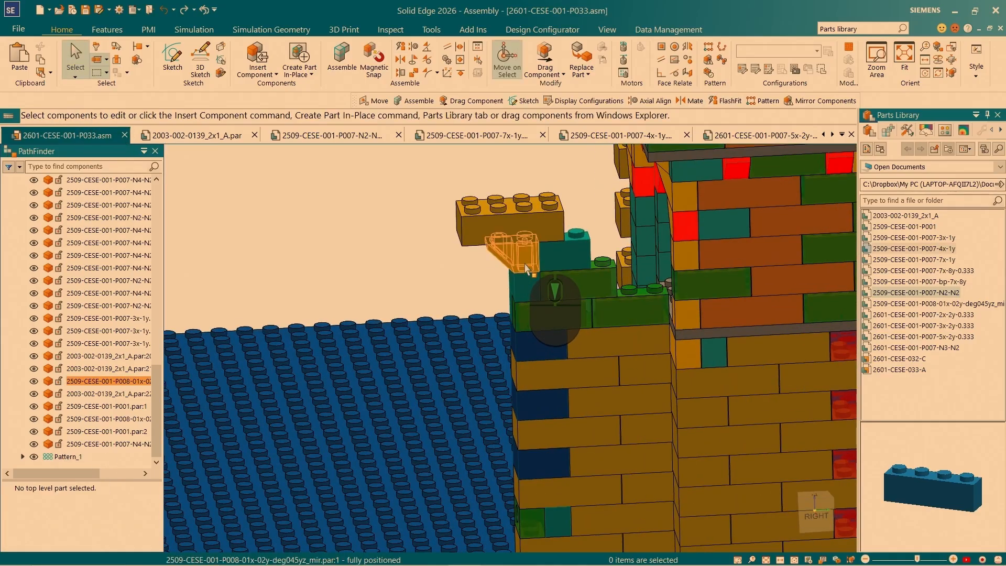
left_click(525, 264)
scroll(517, 251, "up", 4)
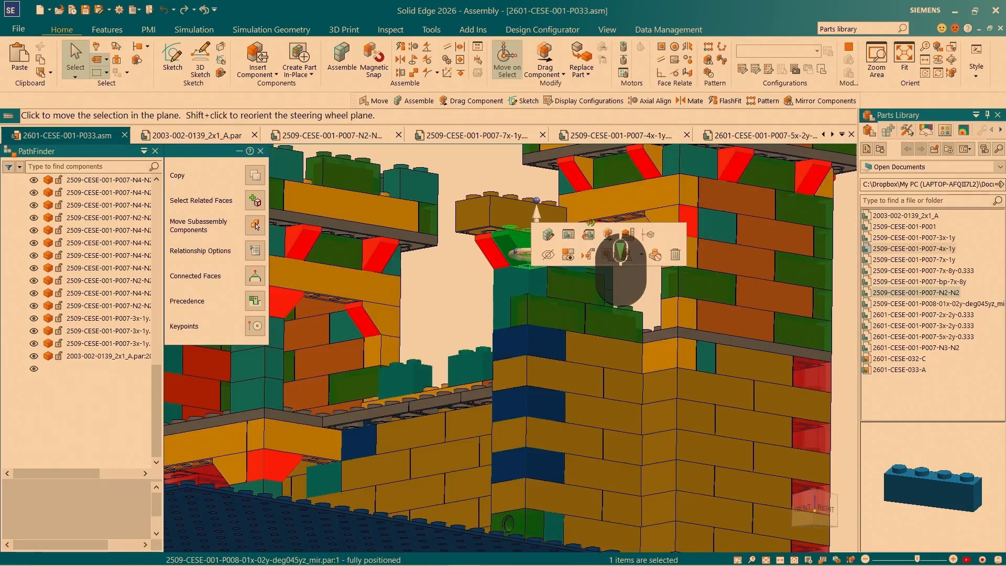
scroll(514, 248, "up", 4)
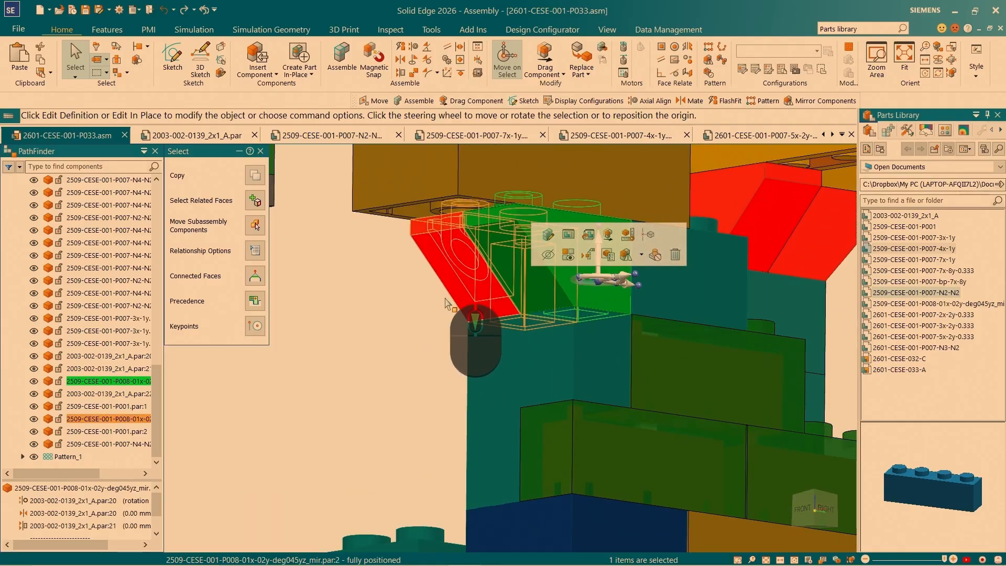
key("space")
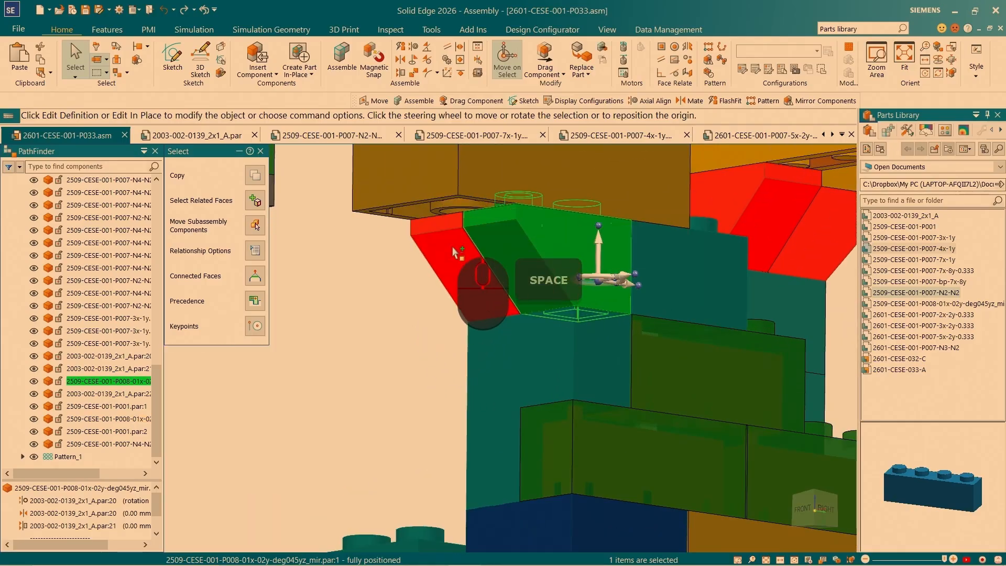
left_click(453, 253, "ctrl")
left_click(600, 288)
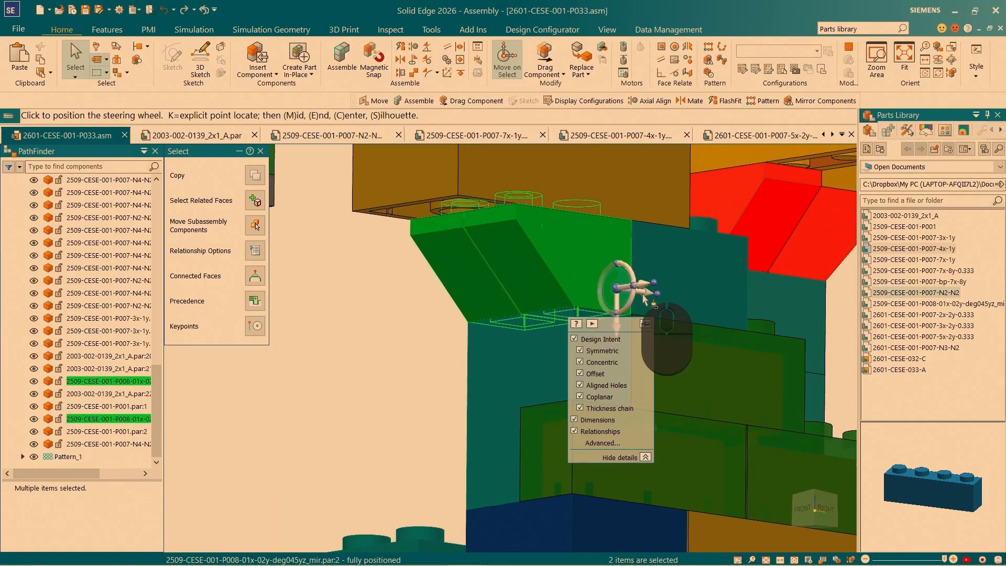
scroll(637, 283, "down", 2)
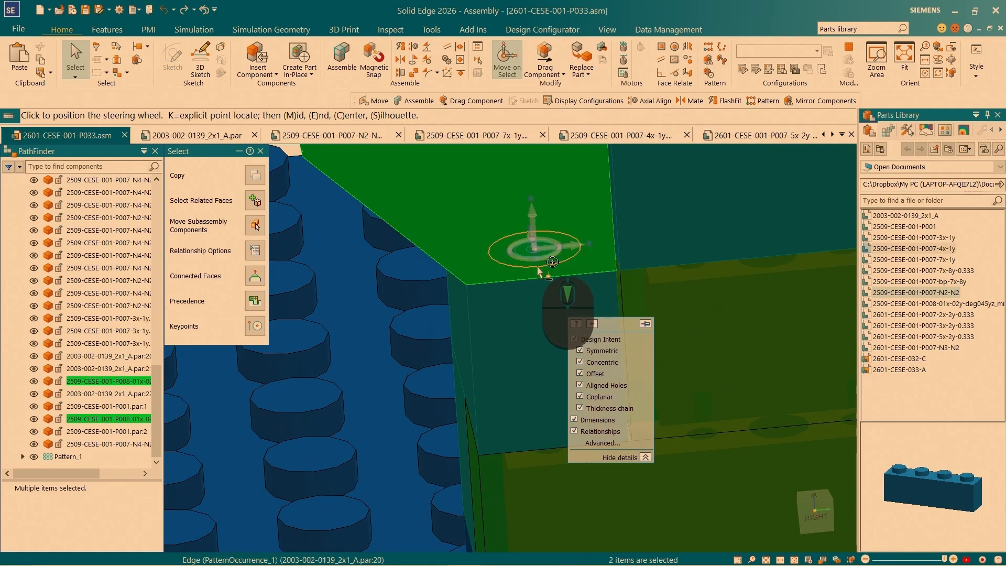
left_click(538, 268)
- Reorient the steering wheel on the sloped bricks so its plane stands vertical, parallel to the wall's side face
middle_click_drag(541, 264, 565, 291)
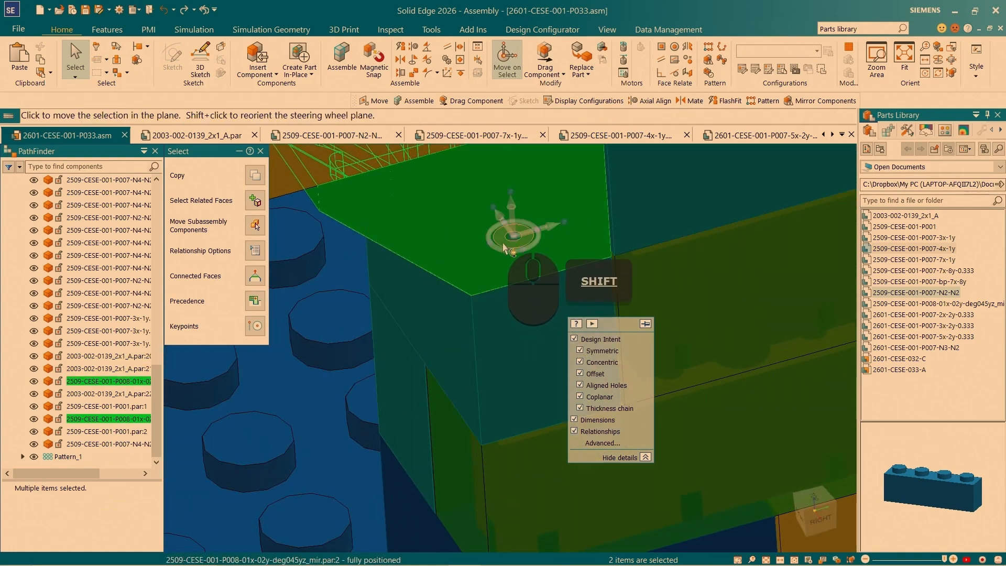
scroll(464, 229, "up", 1)
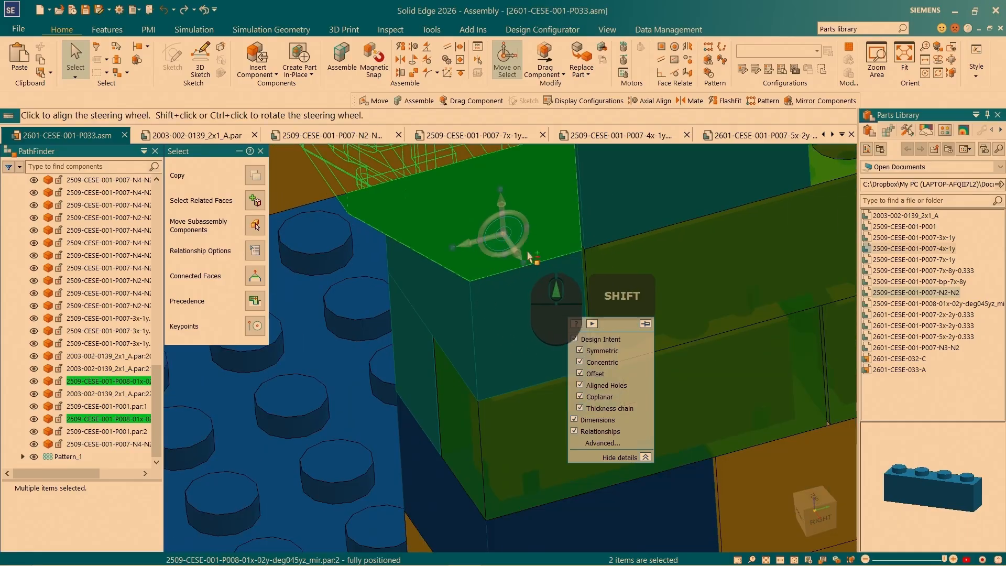
scroll(537, 242, "up", 1)
middle_click_drag(538, 229, 606, 272)
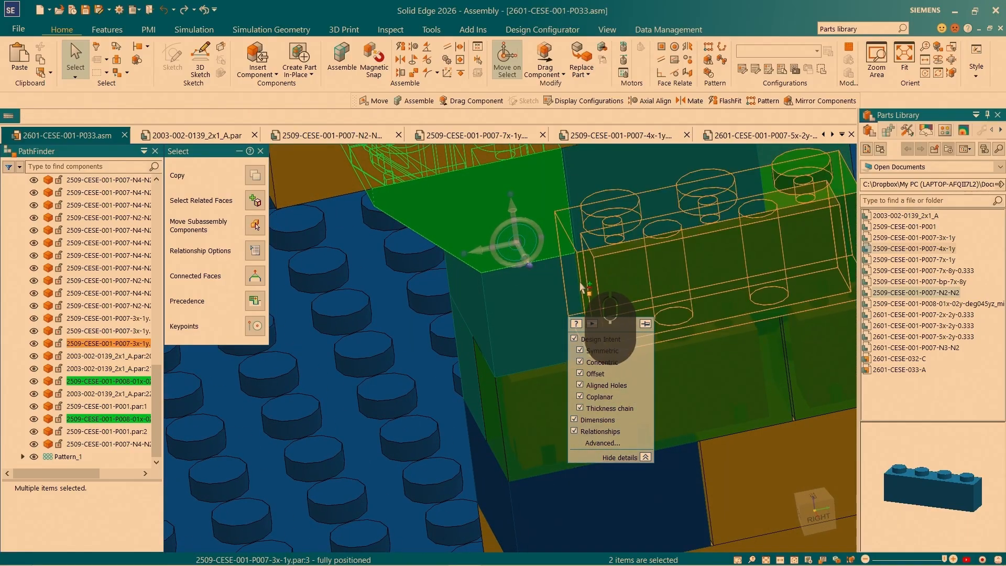
- Copy the two sloped bricks in the steering wheel plane up onto the outer top edge of the 4x2 brick
left_click(517, 247, "ctrl")
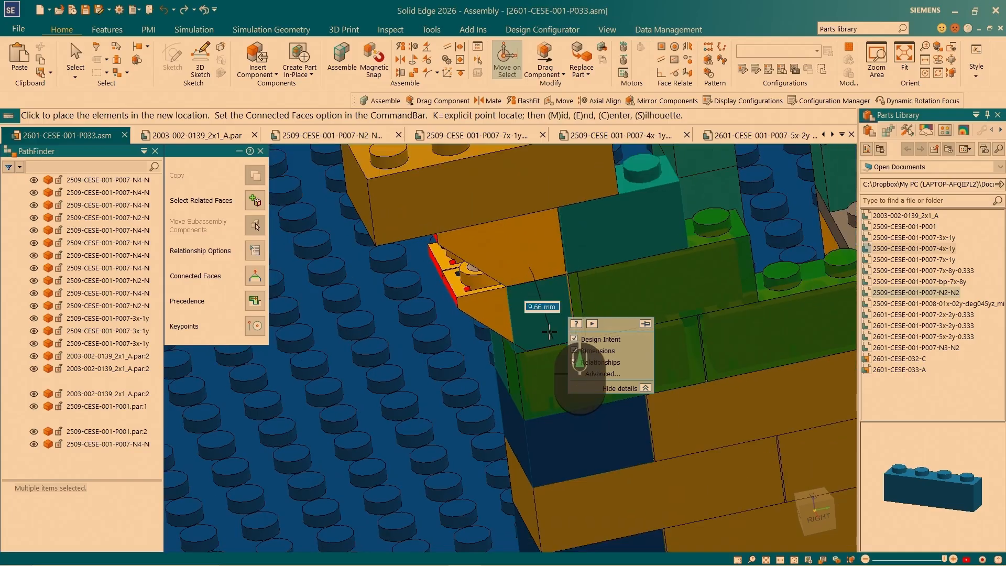
scroll(549, 331, "down", 3)
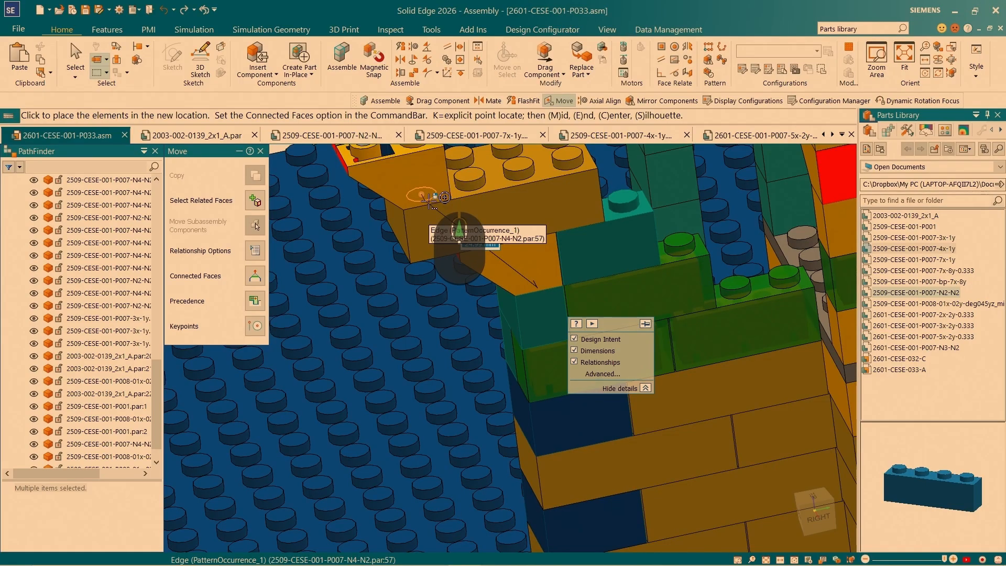
left_click(429, 206)
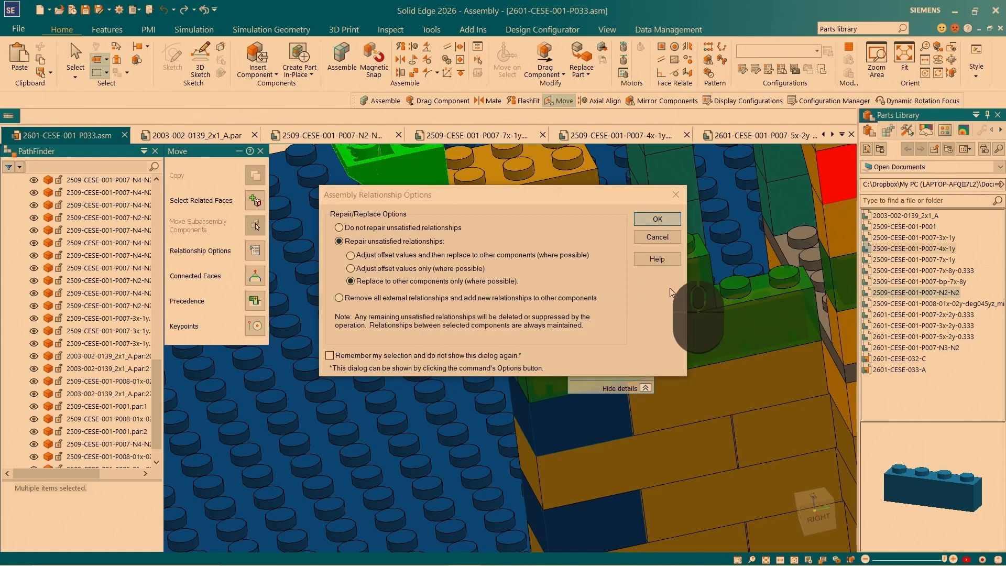
- Replace the copied sloped bricks' unsatisfied relationships only with ones to the 4x2 brick, and delete the remaining affected relationships
left_click(657, 219)
left_click(499, 209)
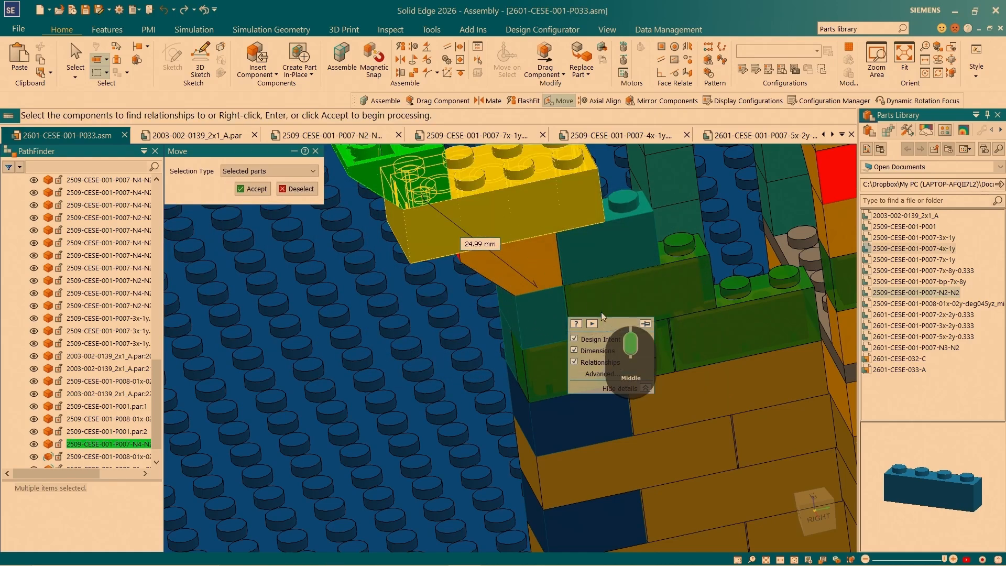
left_click(261, 192)
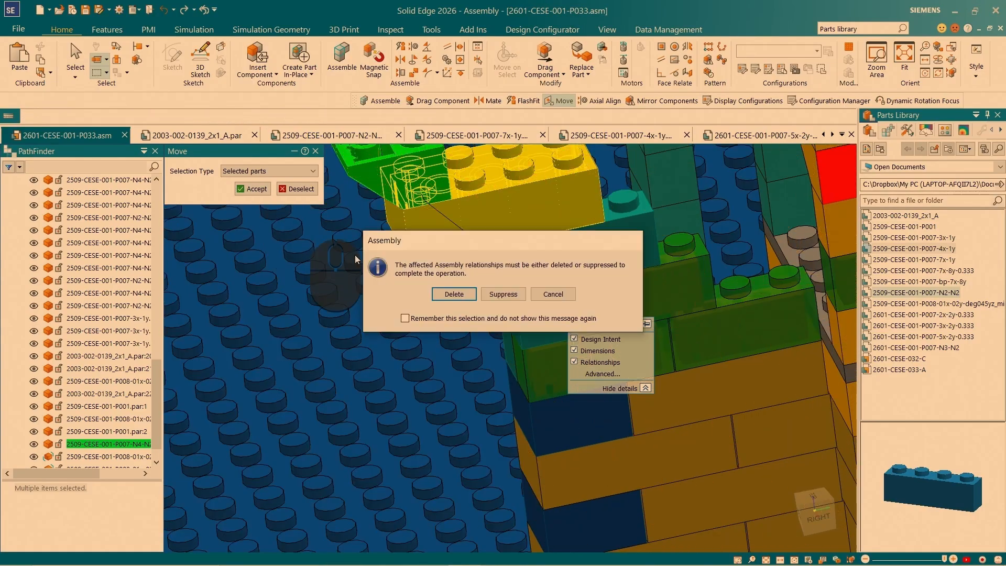
left_click(453, 295)
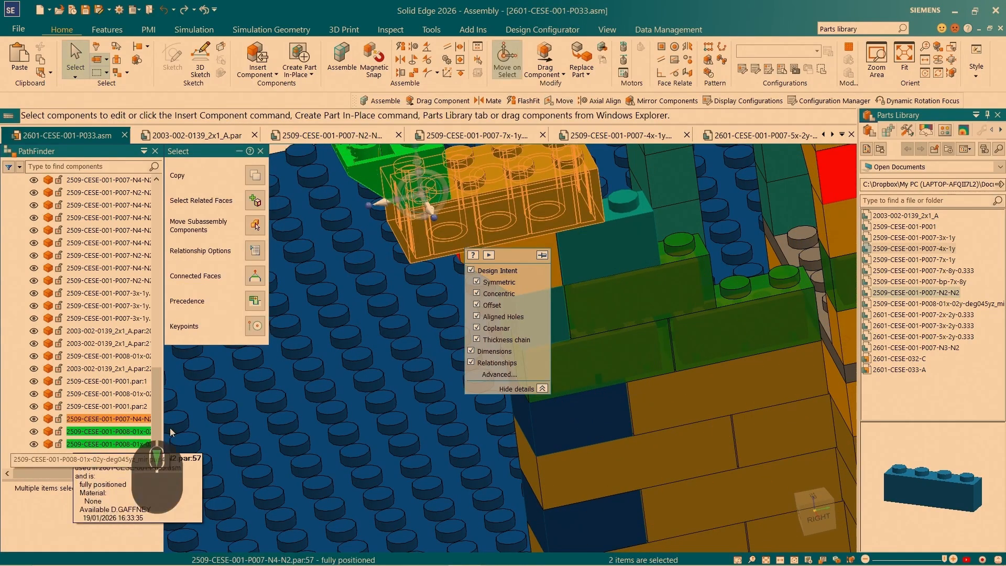
- Insert the 2x2 brick 2509-CESE-001-P007-N2-N2 behind the upper sloped bricks, axially aligned to the 4x2 brick's pegs and mated to its top face
middle_click_drag(387, 294, 378, 318)
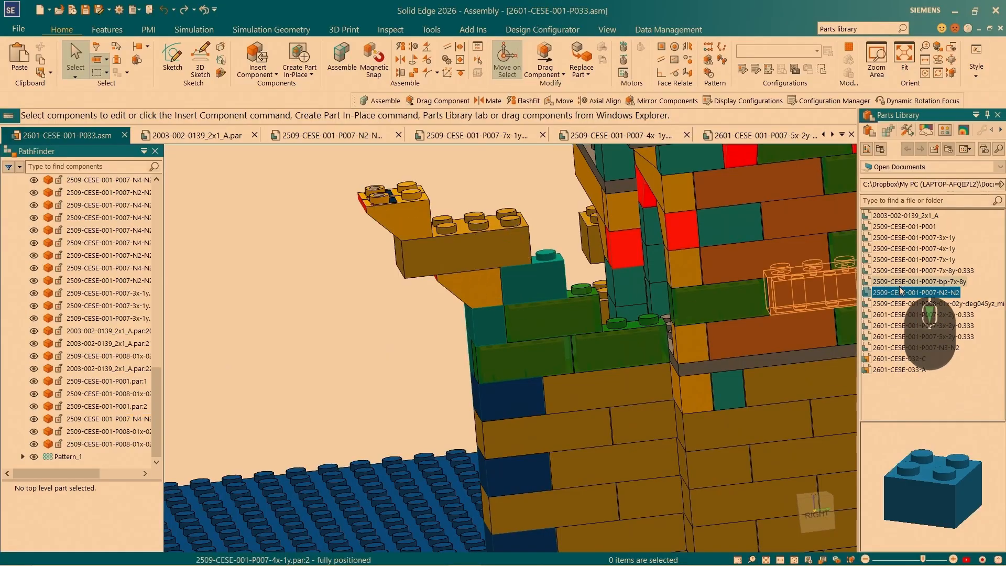
left_click_drag(895, 293, 473, 174)
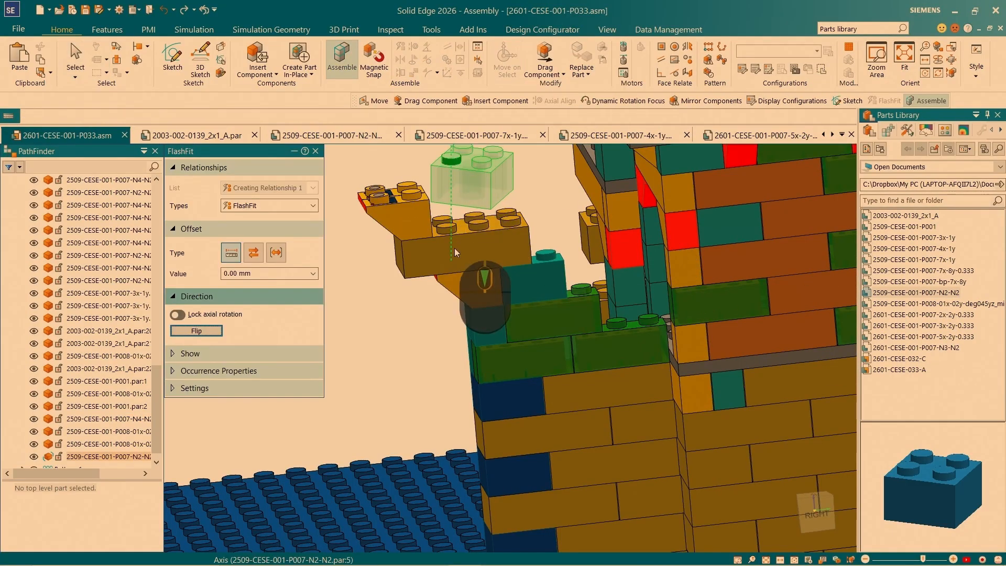
scroll(454, 248, "up", 5)
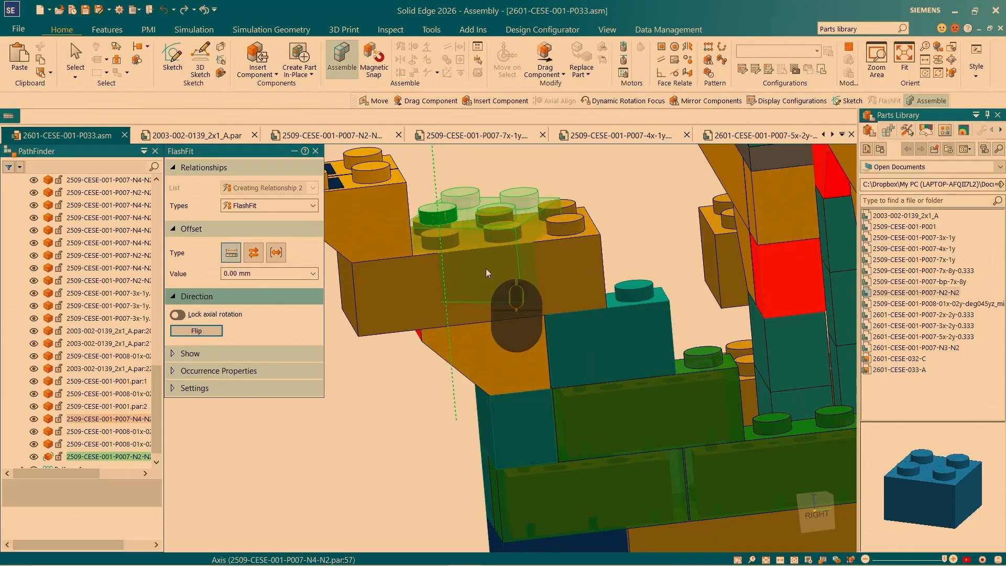
left_click(494, 218)
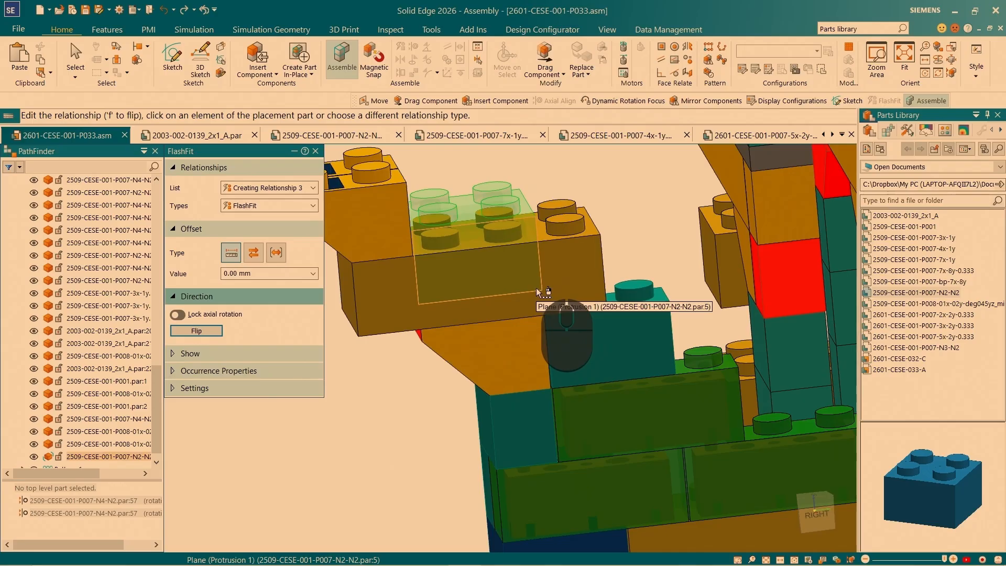
right_click(536, 288)
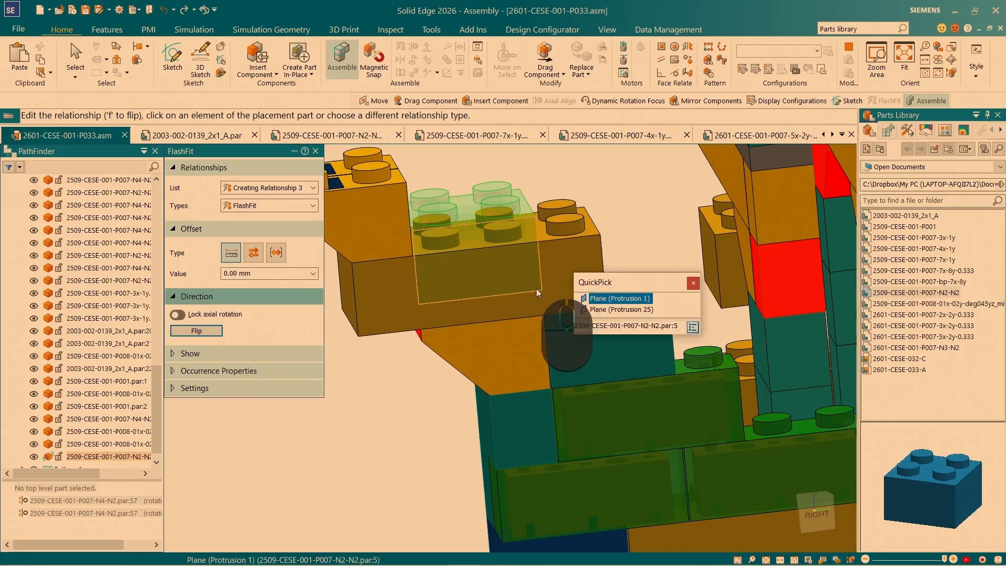
left_click(595, 307)
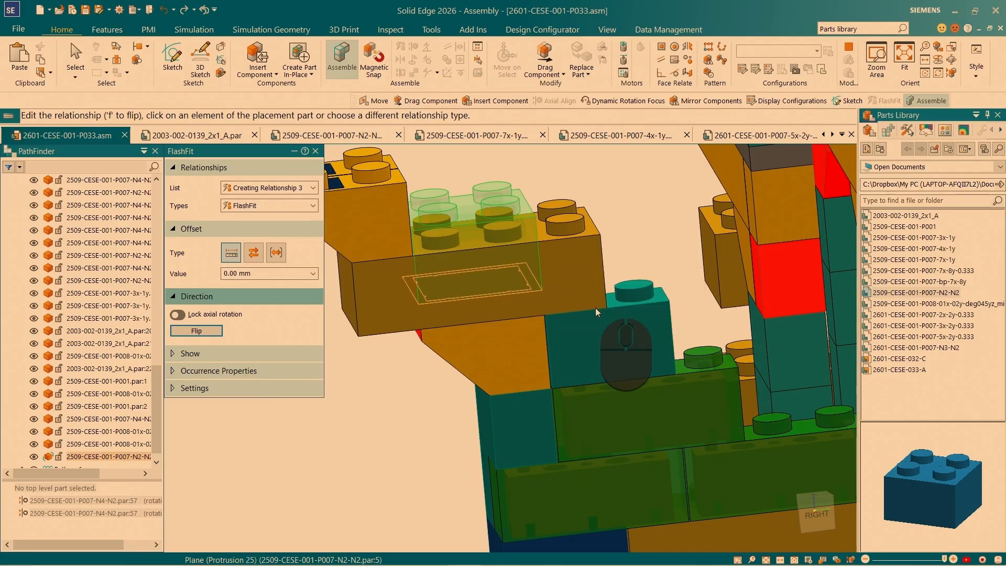
left_click(537, 229)
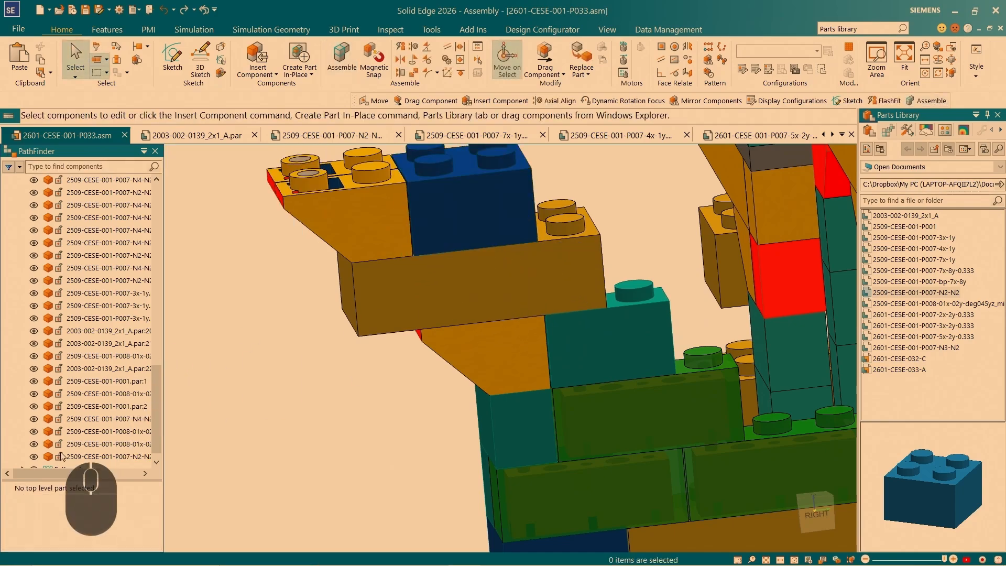
scroll(540, 259, "up", 4)
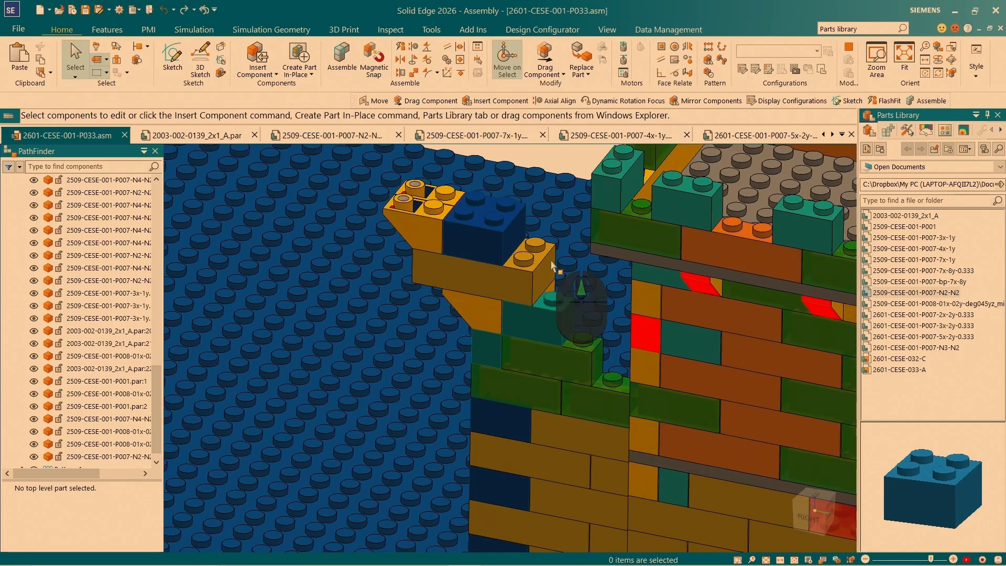
left_click(912, 215)
left_click_drag(914, 215, 576, 262)
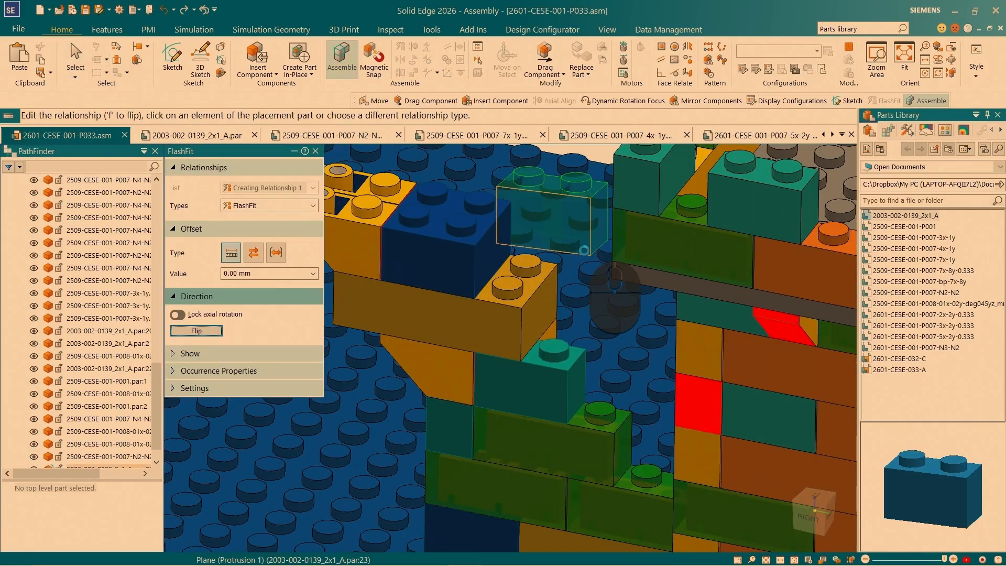
right_click(584, 250)
left_click(643, 293)
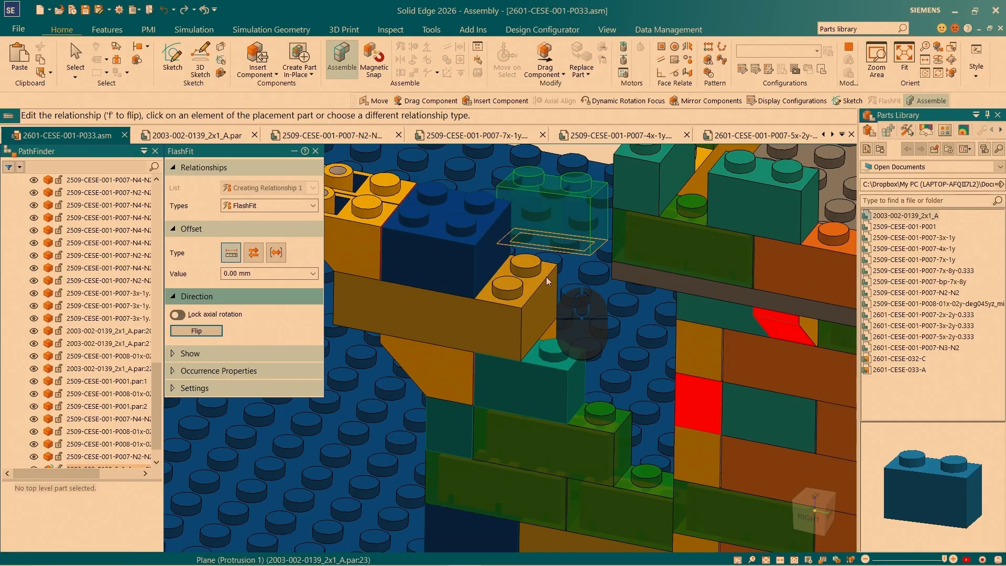
left_click(530, 282)
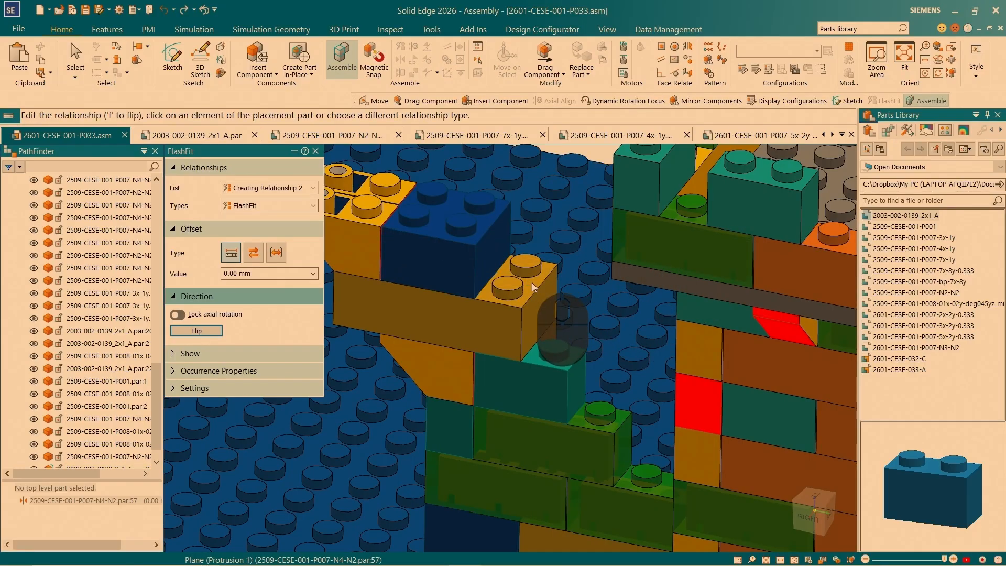
- Axially align the new 2x1 brick's peg with the 4x2 brick's exposed end peg to finish its placement
scroll(523, 279, "up", 5)
scroll(532, 235, "down", 6)
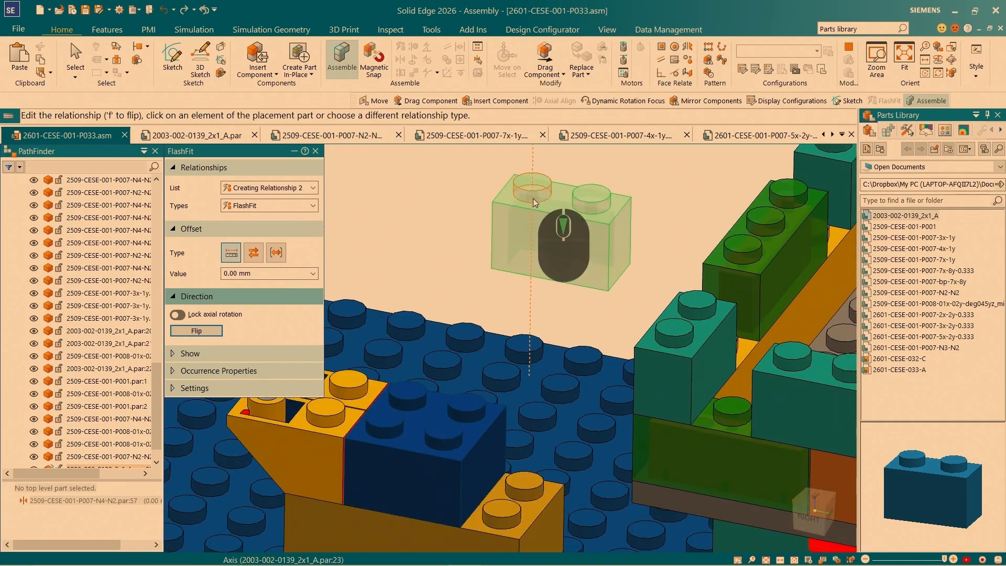
left_click(533, 201)
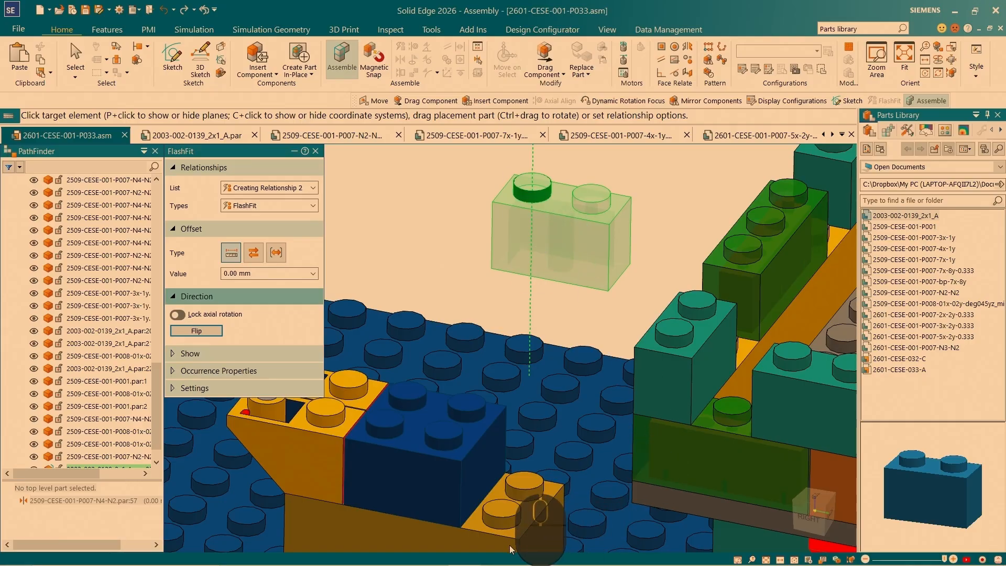
left_click(507, 524)
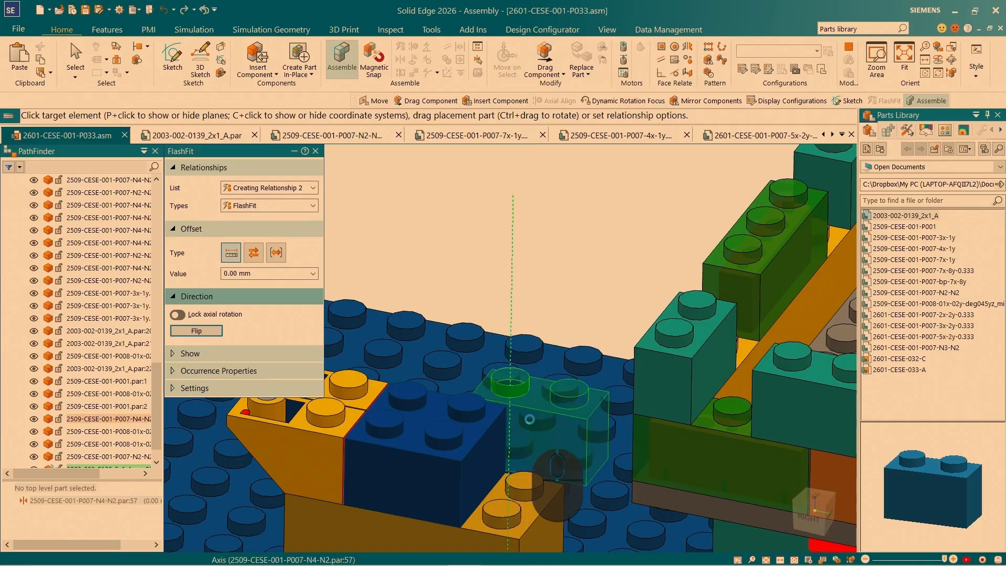
right_click(529, 496)
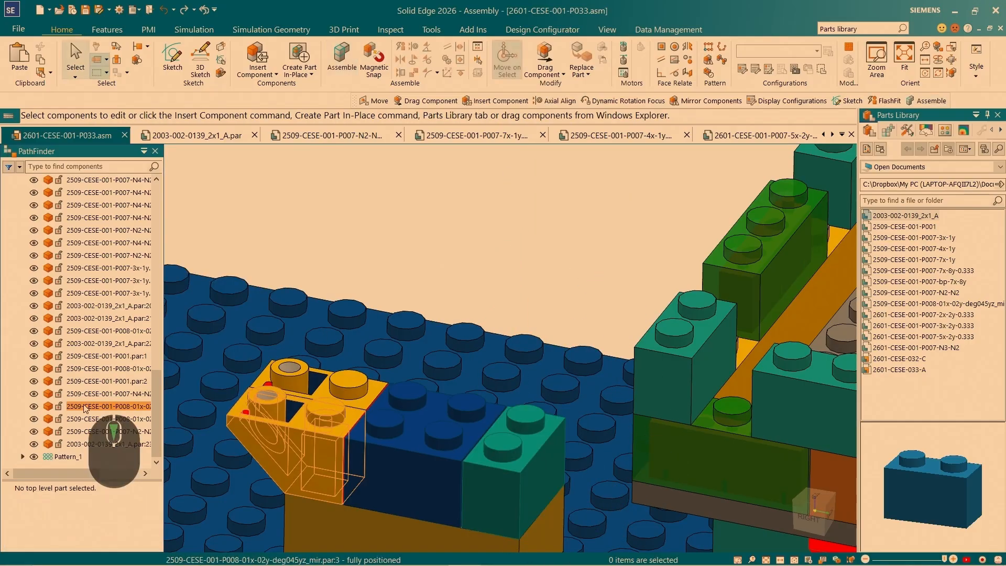
- Reposition the 4x2 brick's steering wheel at its bottom edge above the supporting 2x1 brick, with the wheel plane vertical and parallel to the wall's side face
middle_click_drag(430, 290, 412, 320)
left_click(398, 303)
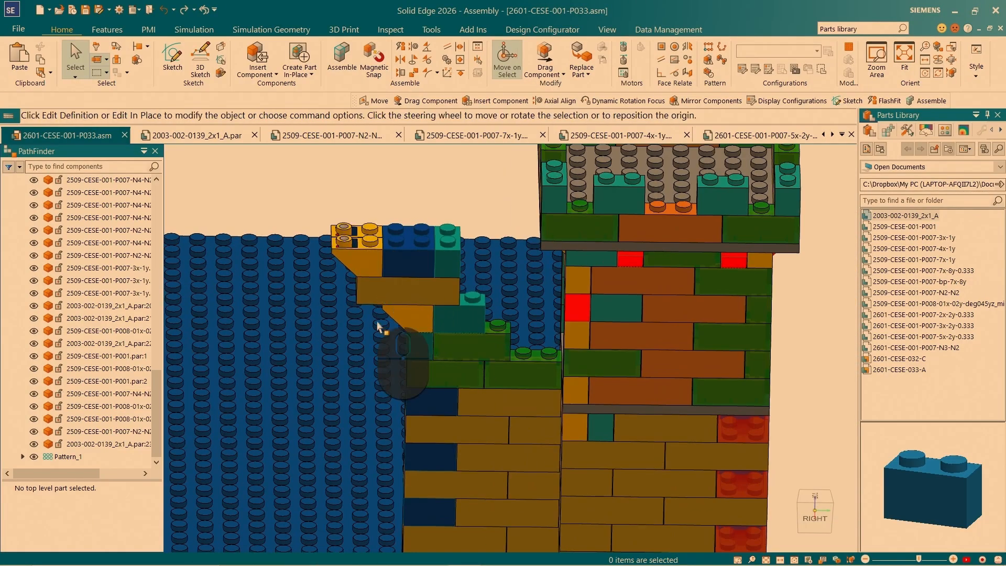
scroll(387, 309, "up", 5)
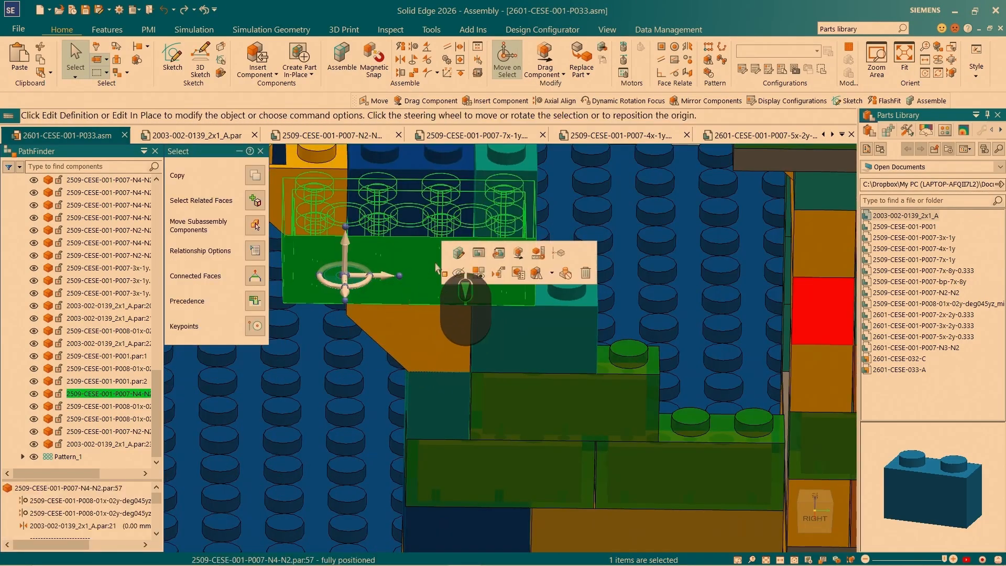
left_click(345, 283)
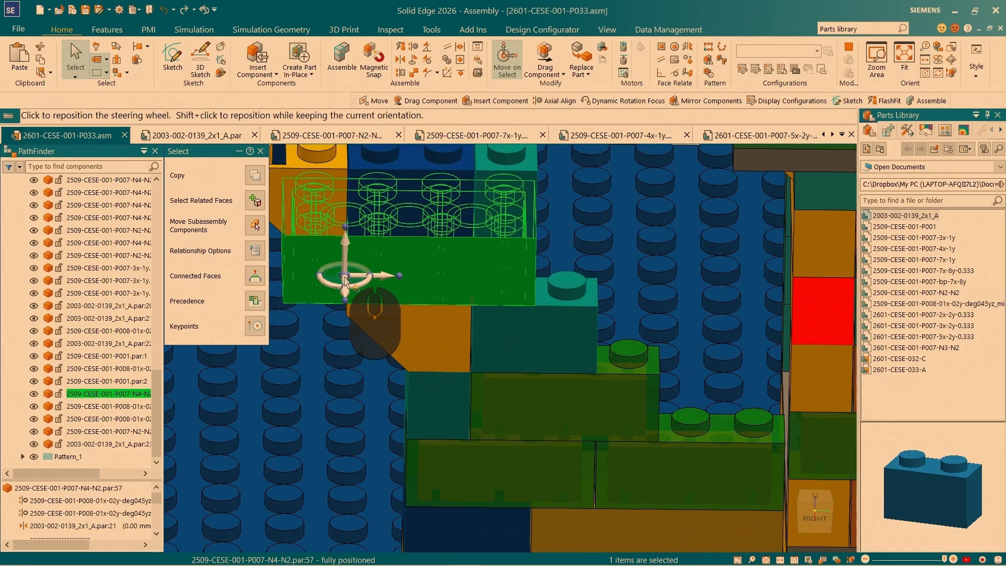
scroll(519, 301, "up", 4)
scroll(507, 306, "up", 4)
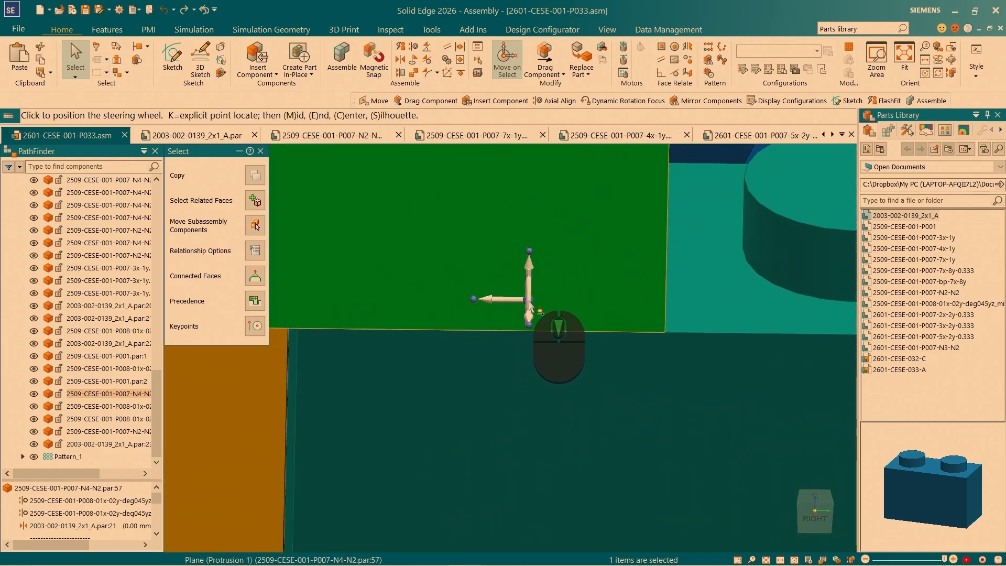
left_click(498, 299)
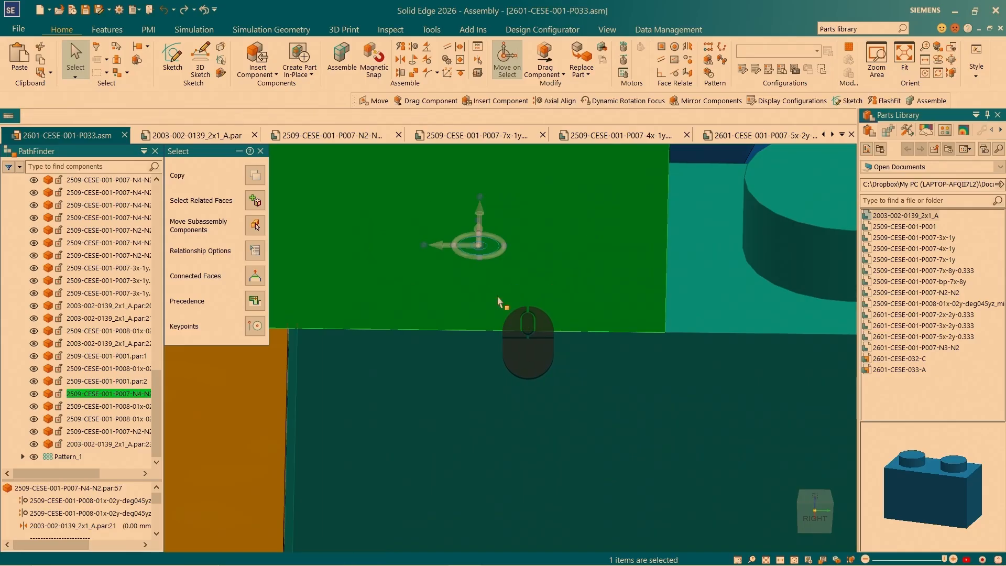
middle_click_drag(514, 304, 614, 329)
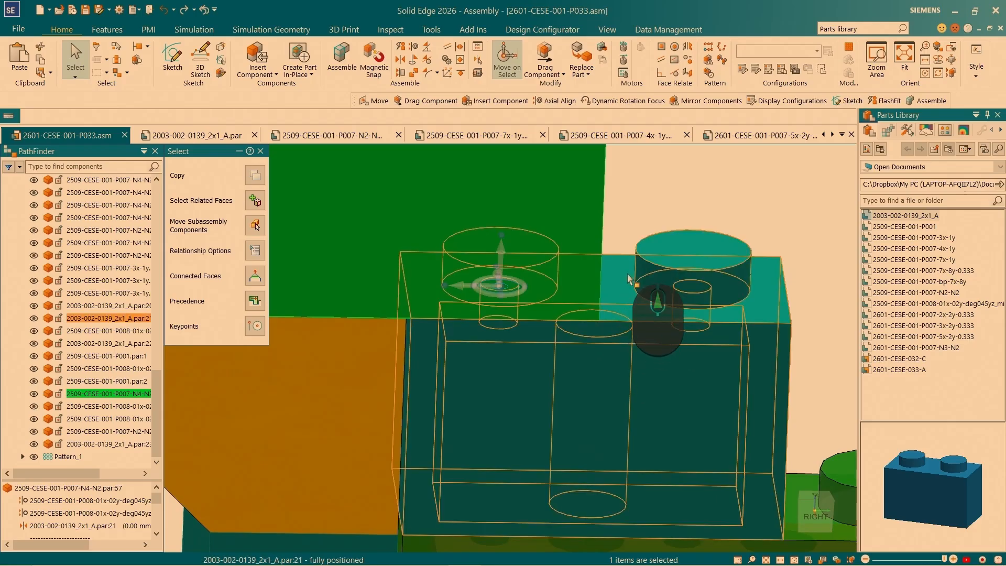
scroll(628, 277, "down", 4)
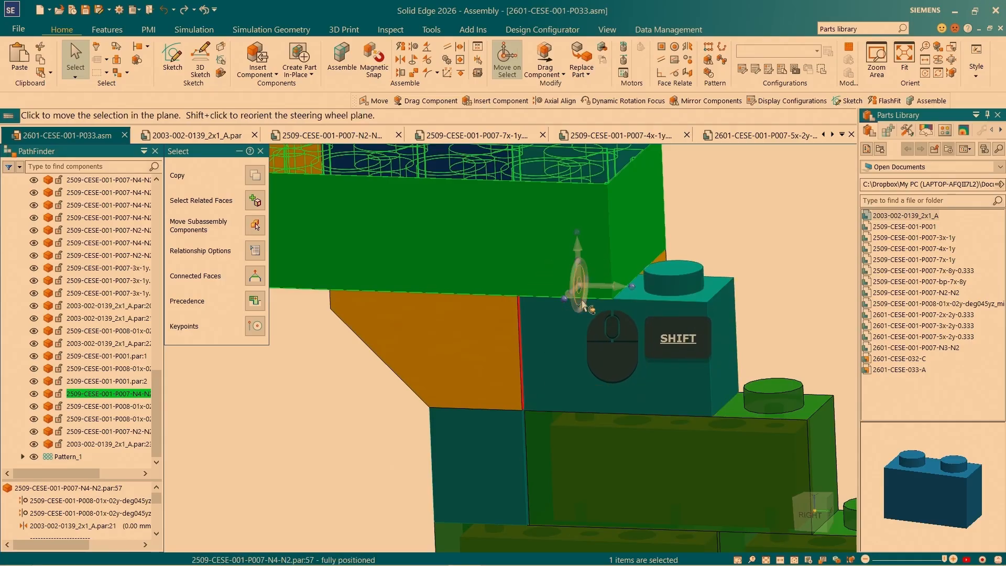
scroll(602, 285, "down", 5)
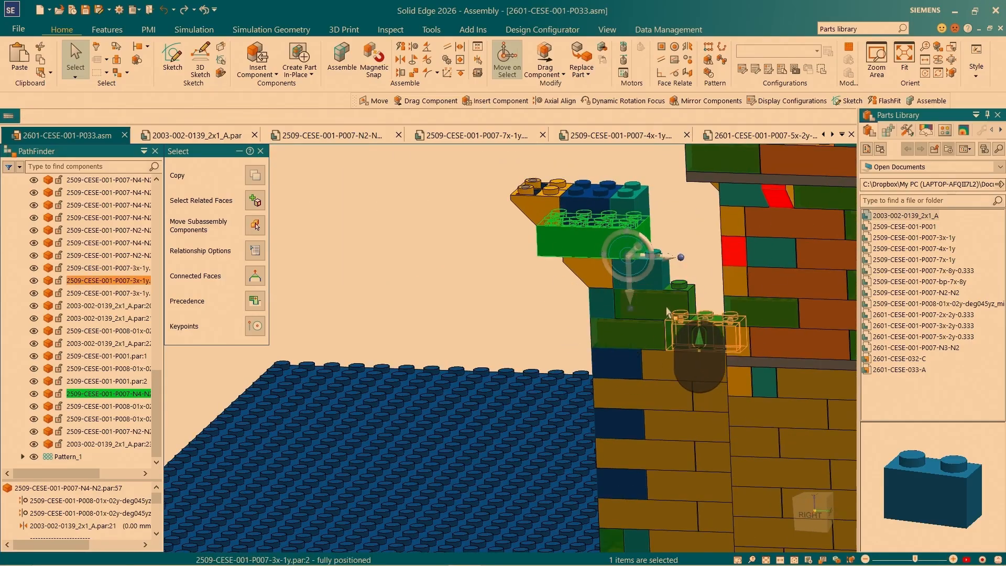
- Copy the 4x2 brick in the steering wheel plane up and outward onto the course of sloped, 2x2 and 2x1 bricks
left_click(625, 264, "ctrl")
scroll(582, 198, "down", 2)
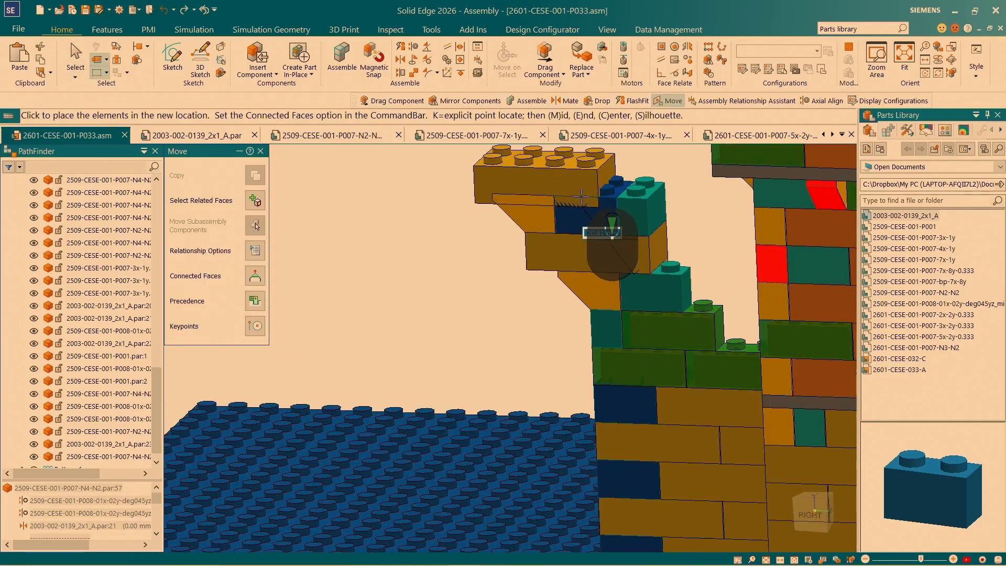
scroll(581, 198, "down", 4)
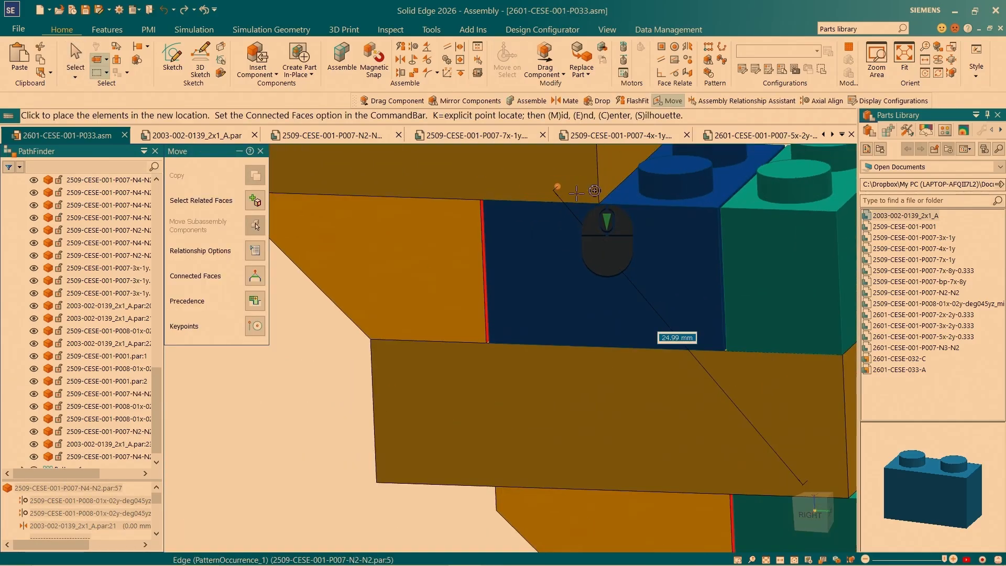
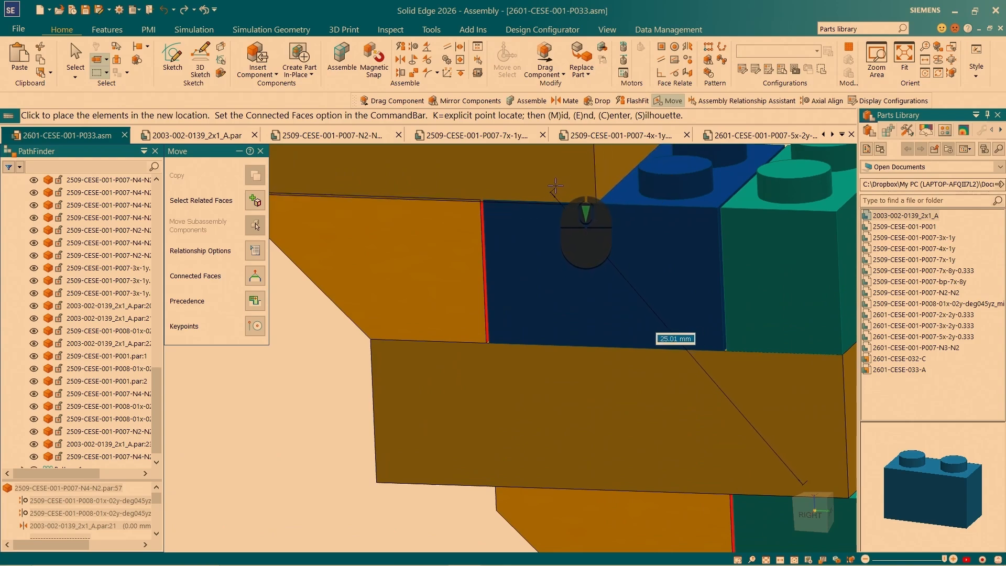
- Place the copied 4x2 brick at the centre of the 2x2 brick's hidden peg edge, repairing unsatisfied relationships by replacing to other components only
scroll(555, 184, "down", 4)
middle_click_drag(573, 222, 502, 230)
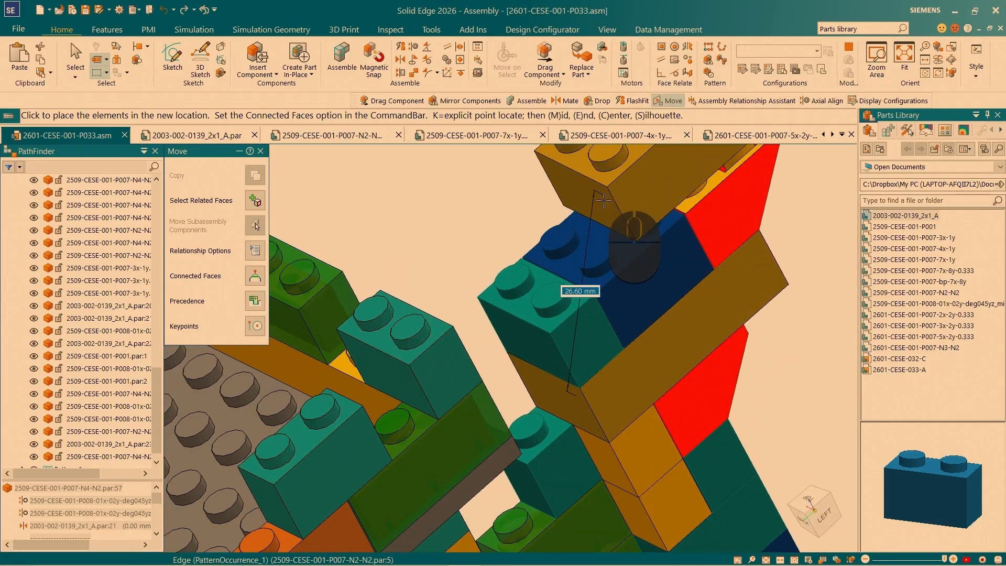
scroll(617, 255, "down", 3)
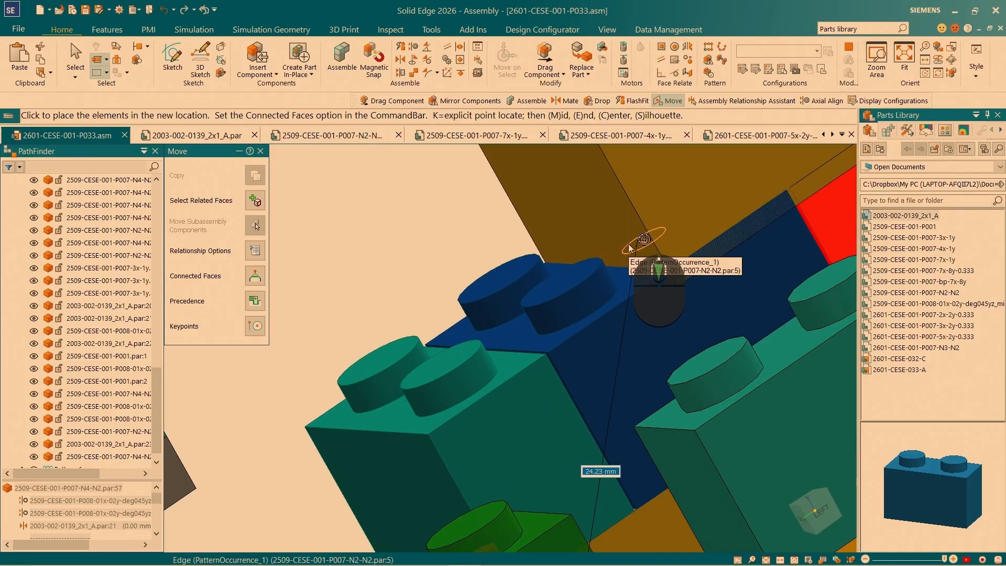
scroll(629, 244, "down", 2)
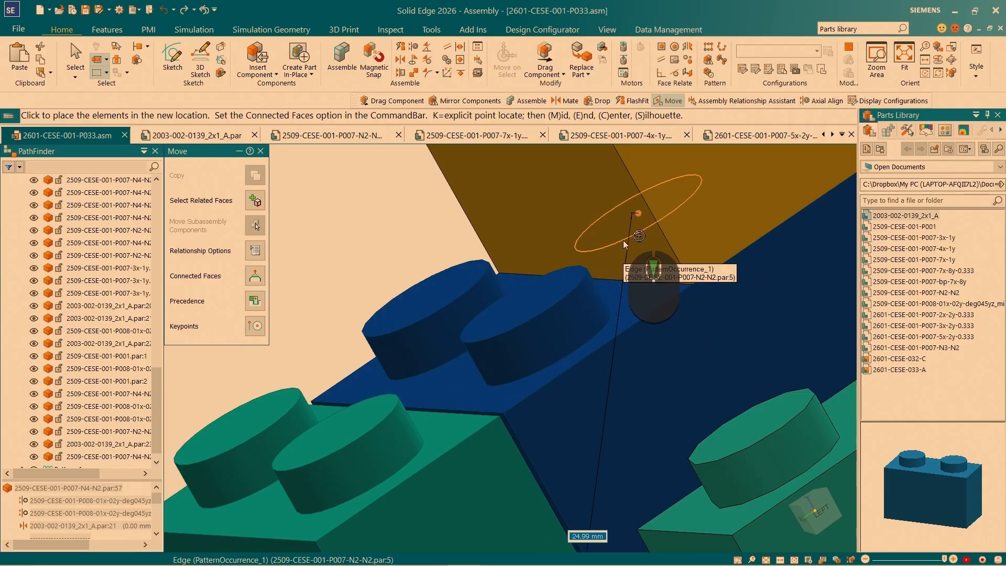
left_click(624, 240)
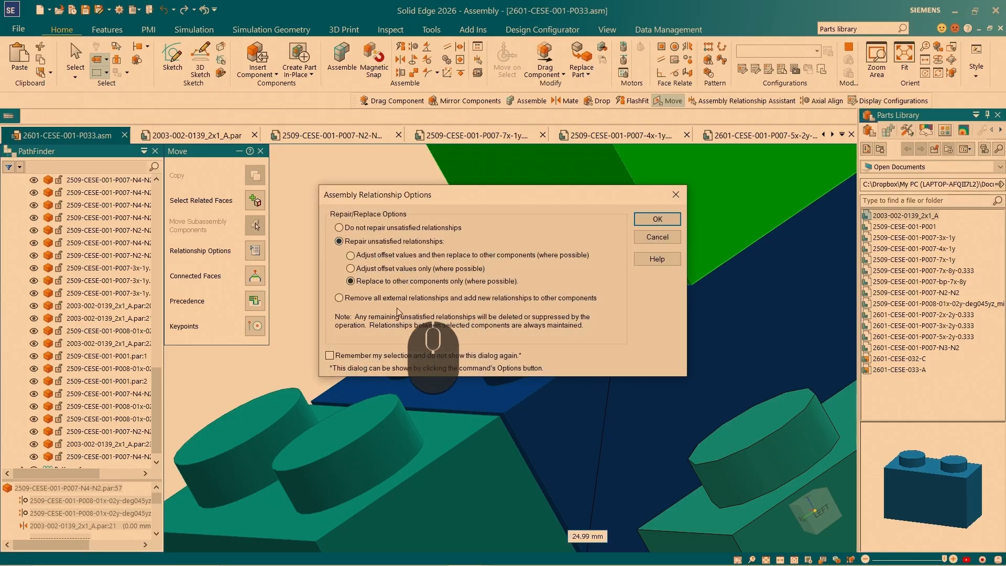
left_click(649, 222)
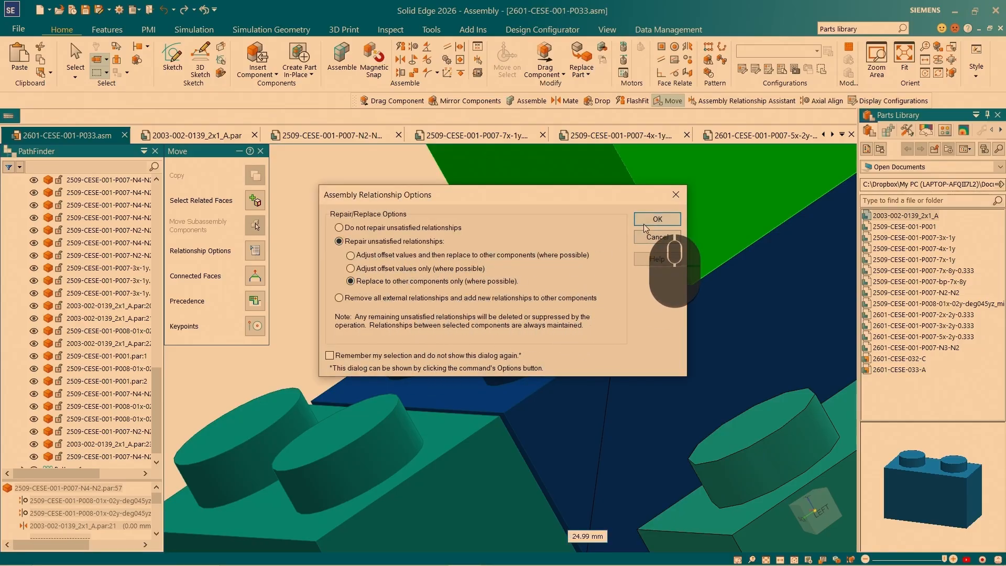
- Accept the two sloped bricks and the 2x2 brick underneath as the components for finding the copied 4x2 brick's relationships
scroll(378, 298, "up", 1)
left_click(446, 293)
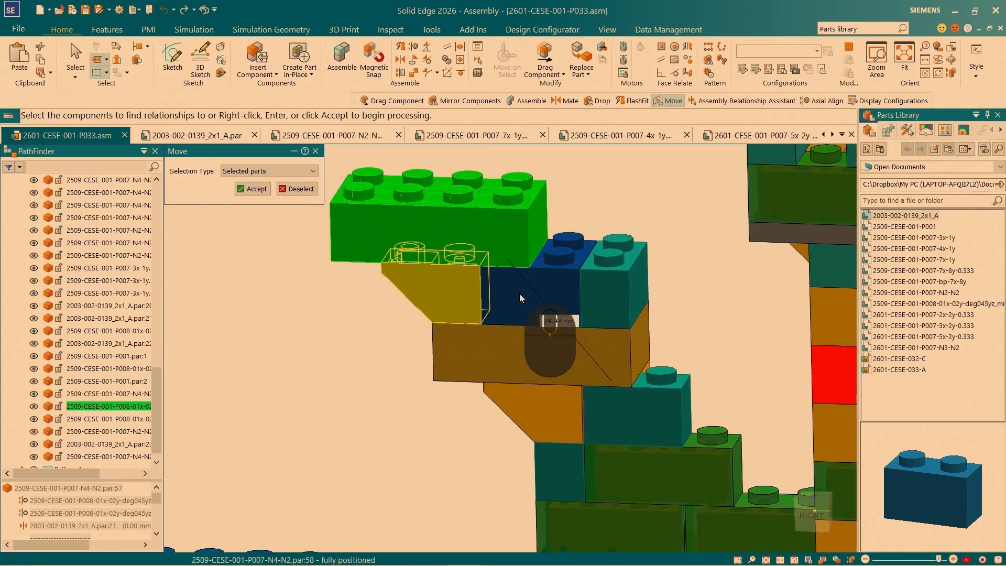
left_click(519, 294)
middle_click_drag(552, 354, 336, 315)
left_click(650, 337)
scroll(510, 296, "up", 2)
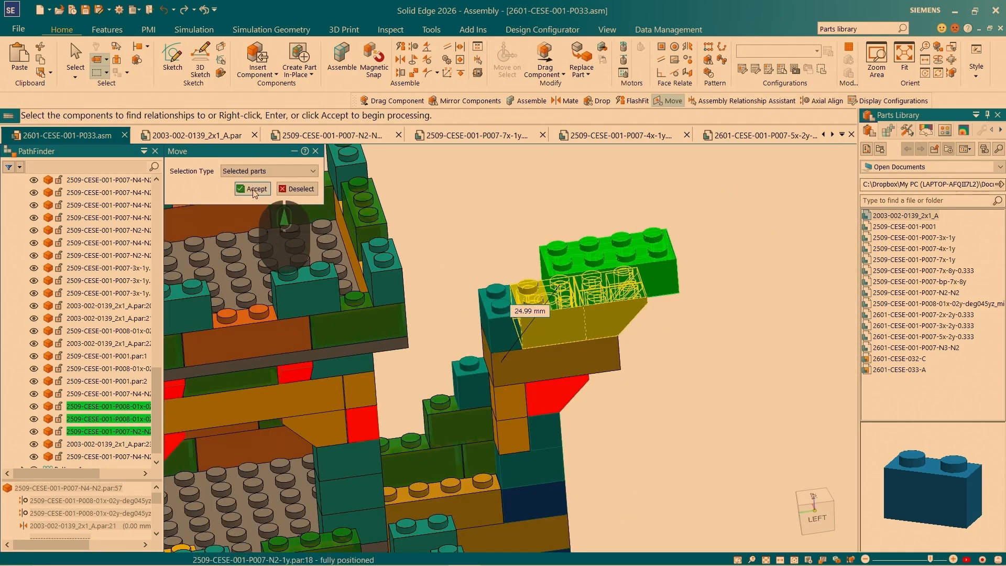
left_click(265, 190)
left_click(453, 294)
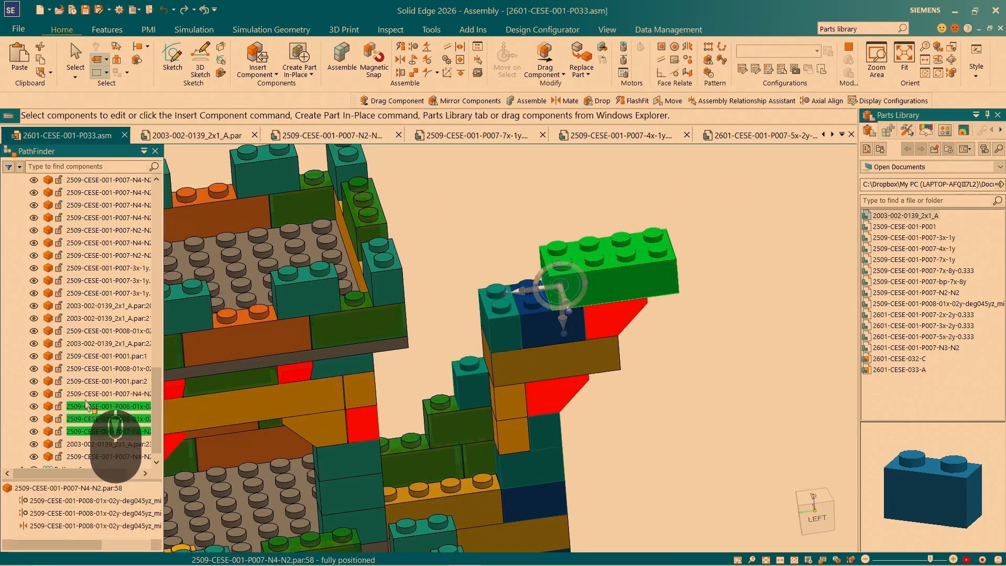
- Review the relationships of the copied 4x2 brick, including its mate to the sloped brick, and clear the selection
left_click(70, 444)
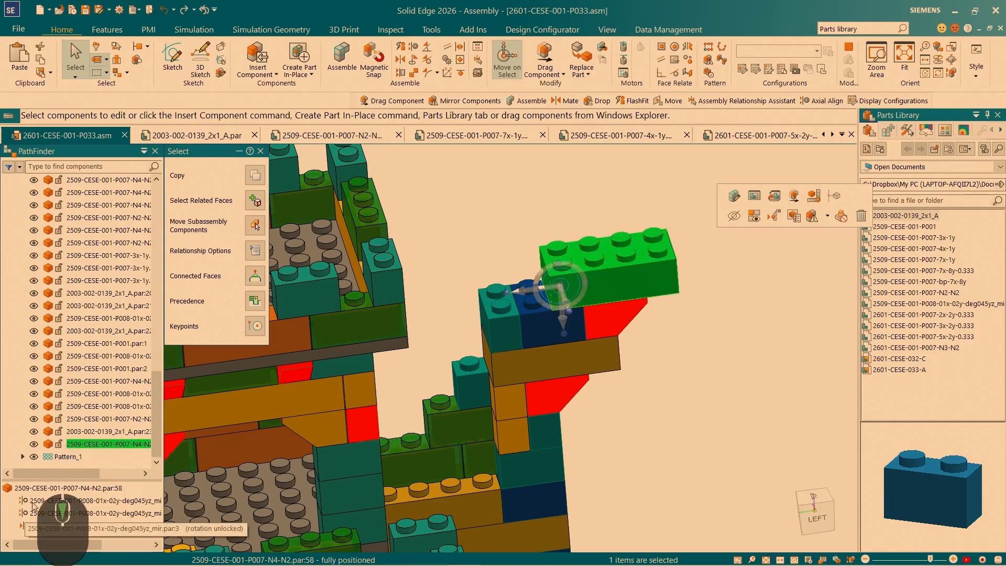
left_click(33, 526)
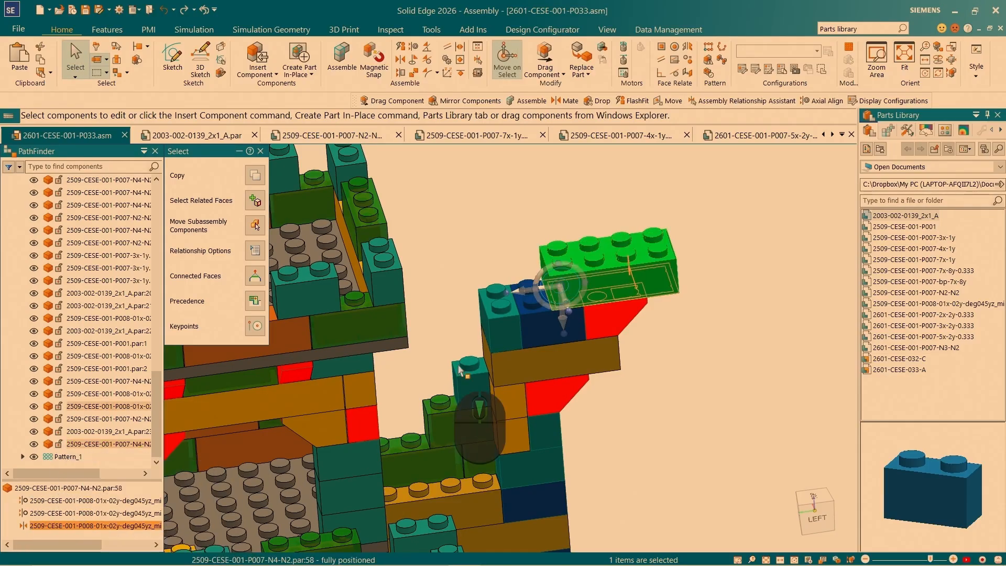
left_click(447, 382)
- Examine the stepped battlement corner from several sides and compare it with the neighbouring towers and wall
scroll(516, 292, "down", 5)
middle_click_drag(516, 295, 616, 361)
scroll(616, 358, "up", 4)
scroll(616, 297, "down", 6)
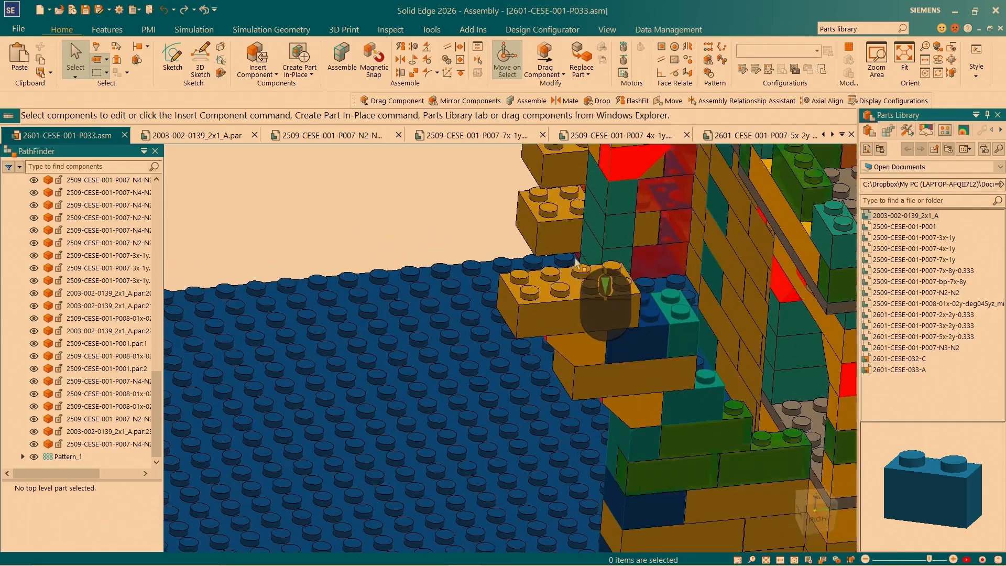
scroll(618, 297, "up", 5)
scroll(619, 298, "up", 7)
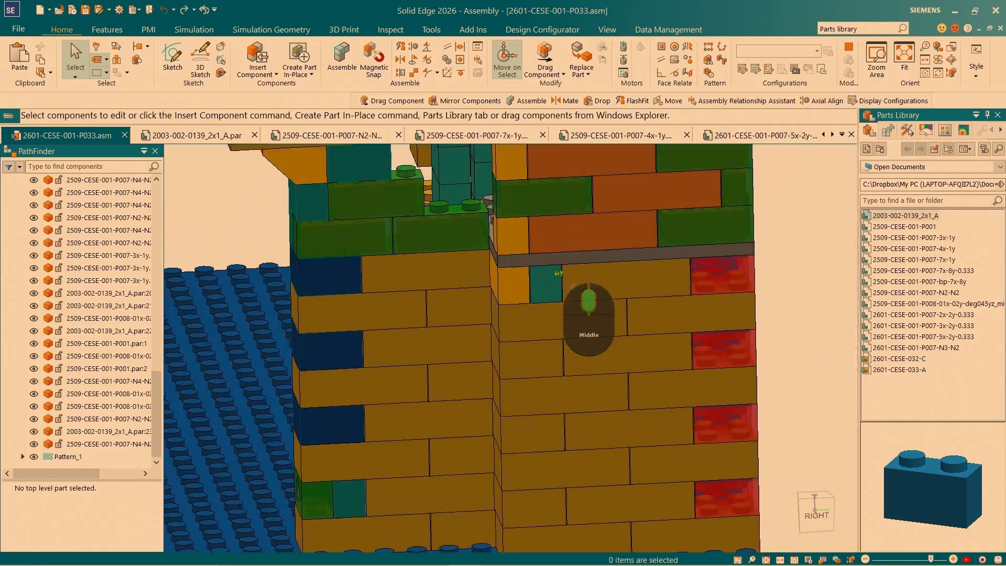
middle_click_drag(559, 273, 580, 294)
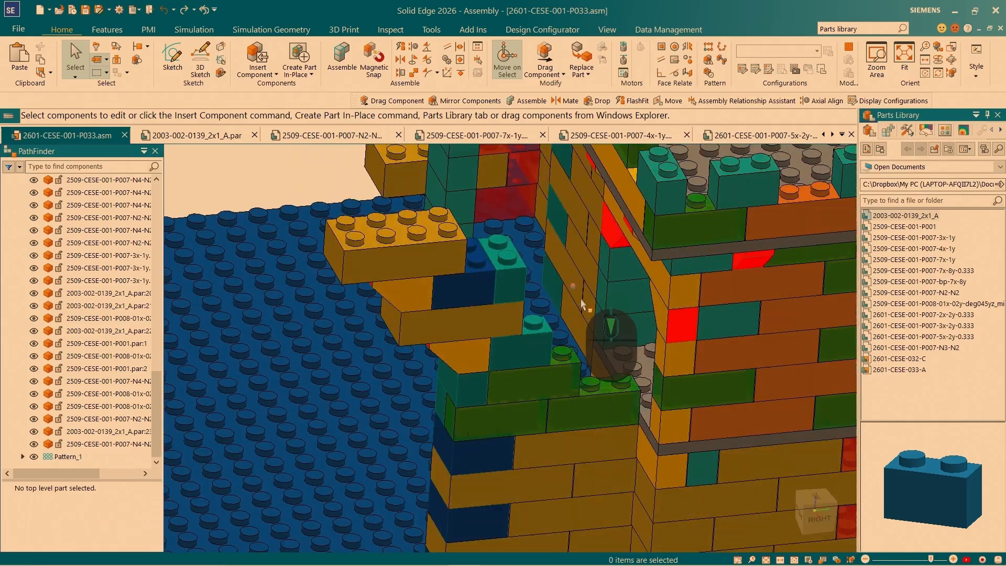
scroll(579, 291, "up", 3)
scroll(533, 282, "down", 2)
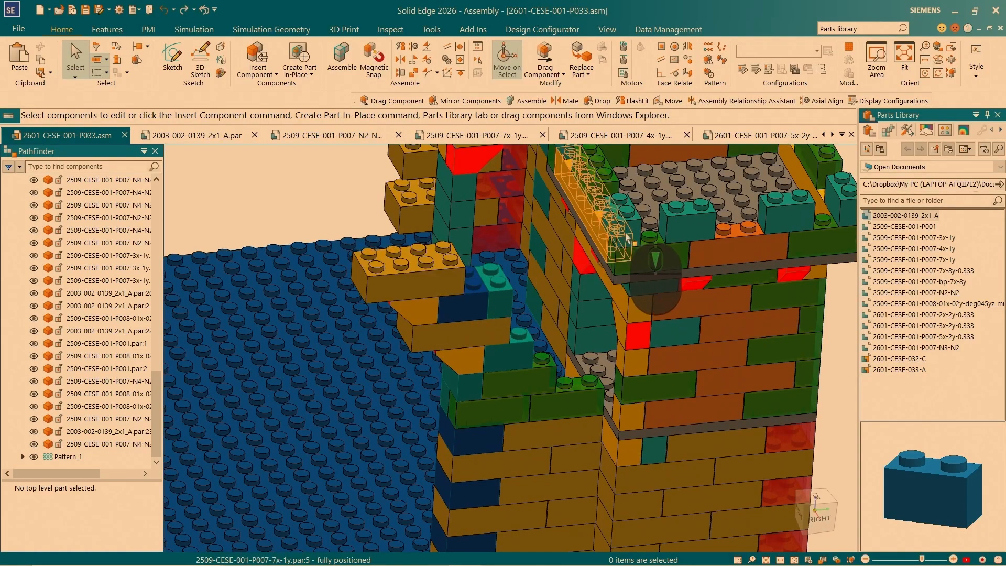
middle_click_drag(419, 240, 371, 242)
scroll(377, 246, "up", 5)
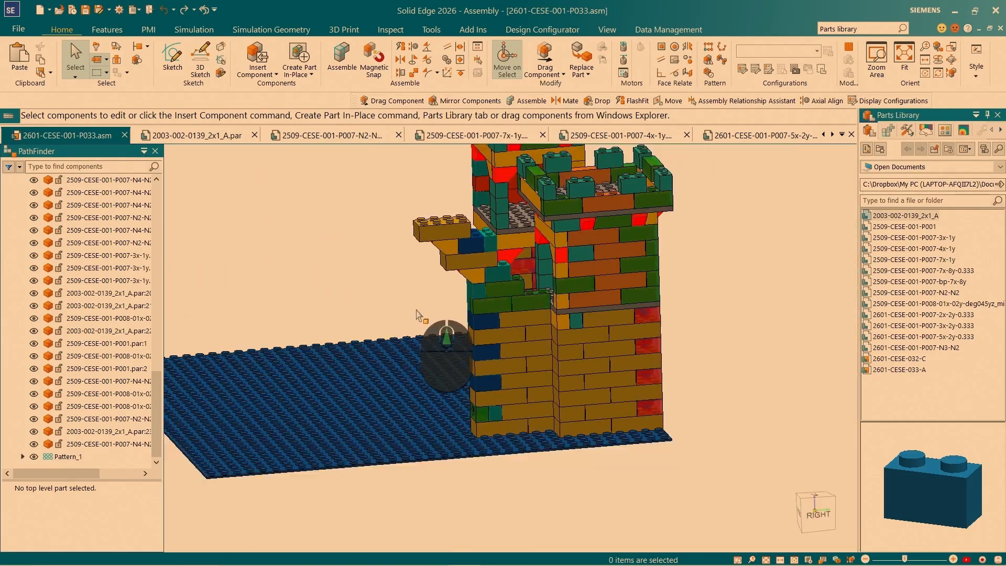
scroll(480, 242, "down", 6)
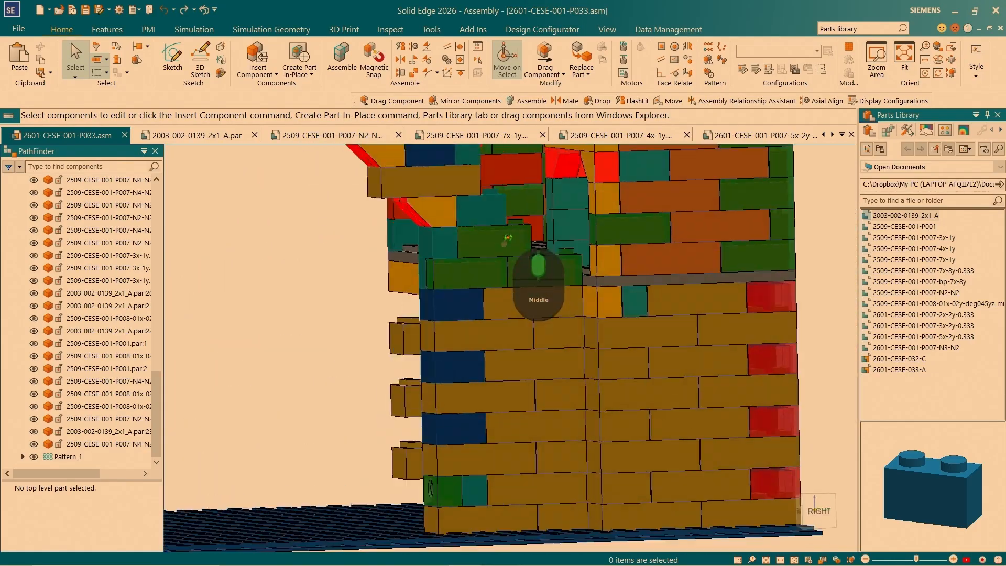
scroll(670, 282, "down", 3)
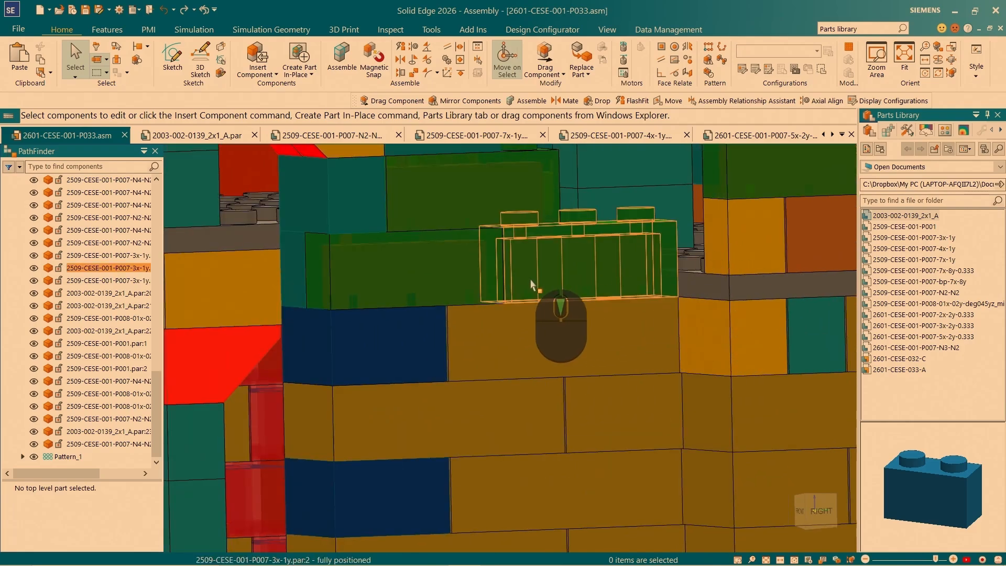
scroll(531, 283, "up", 6)
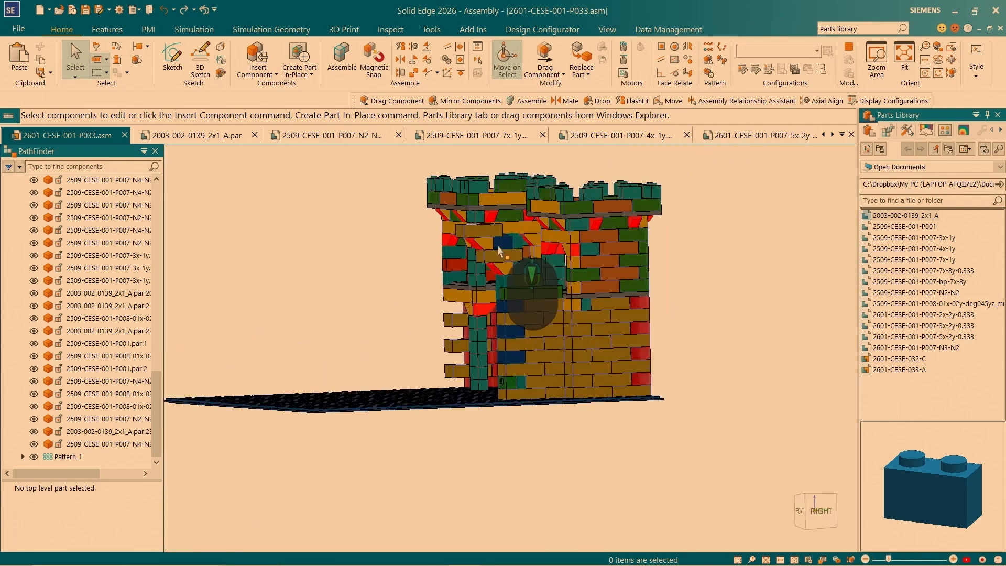
scroll(498, 252, "down", 5)
scroll(558, 360, "up", 2)
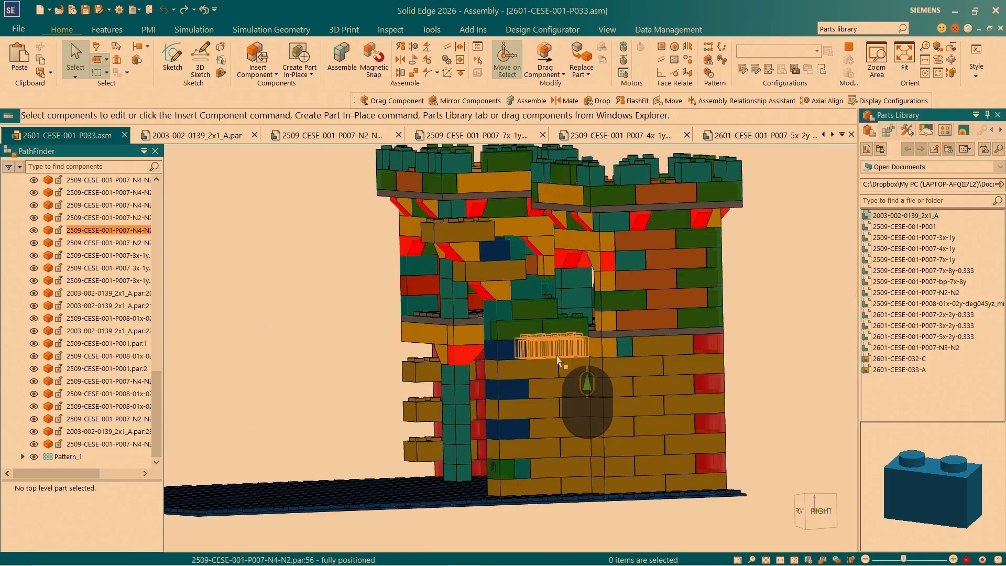
scroll(512, 308, "down", 3)
scroll(511, 308, "up", 5)
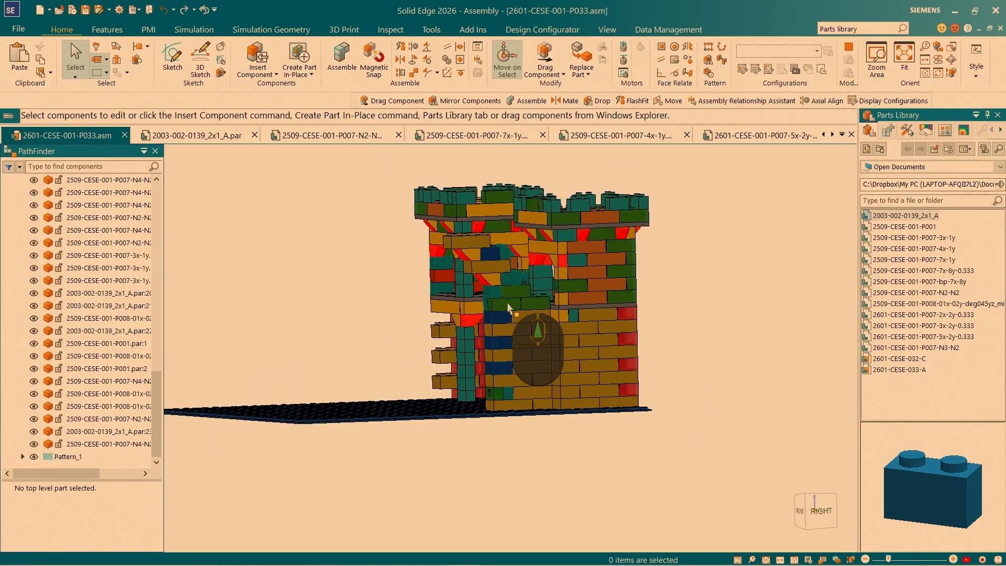
middle_click_drag(644, 292, 436, 371)
scroll(404, 376, "down", 2)
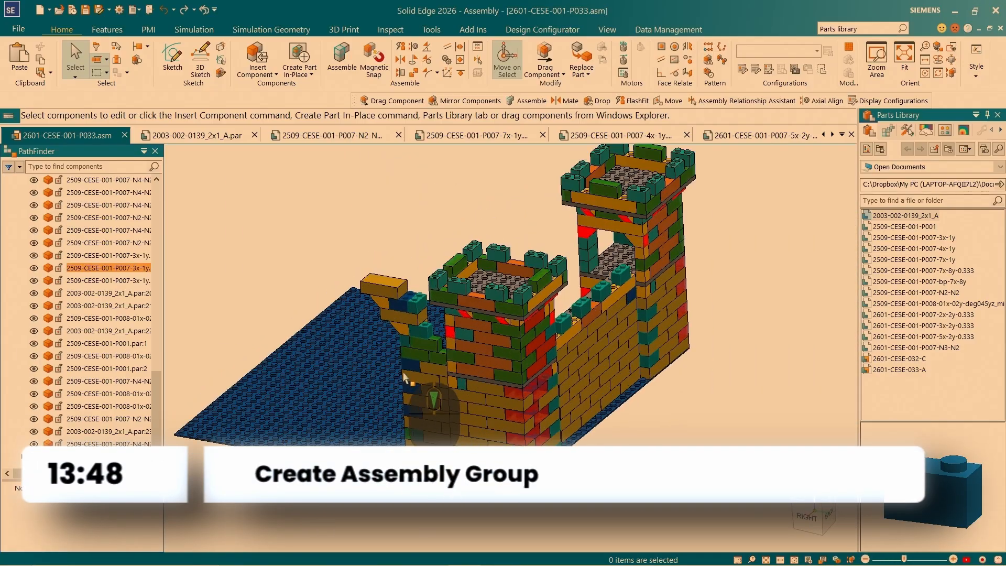
- Select the three 3x1 bricks and the first two 2x1 bricks in the lower courses of the battlement corner
scroll(404, 376, "down", 4)
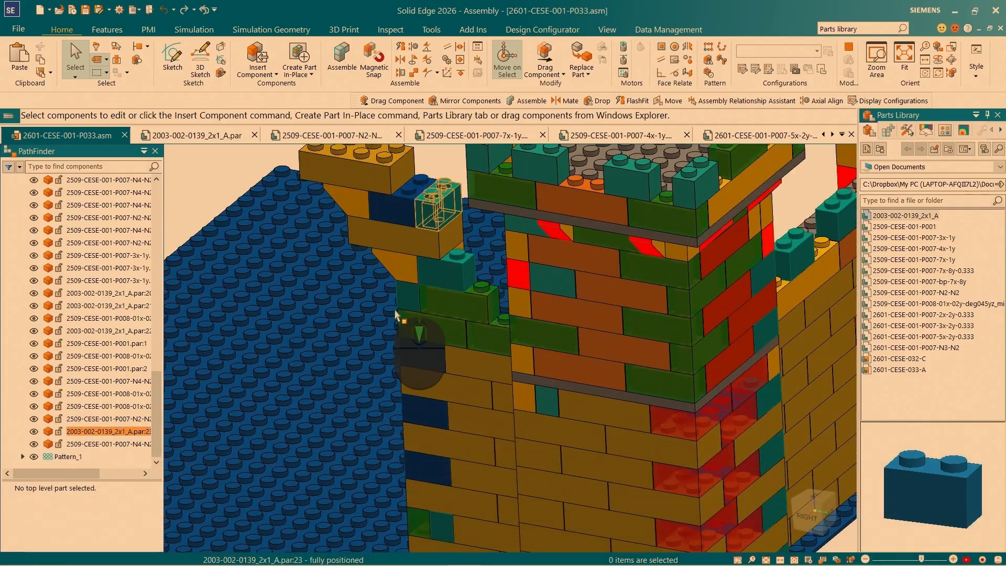
middle_click_drag(514, 301, 583, 341)
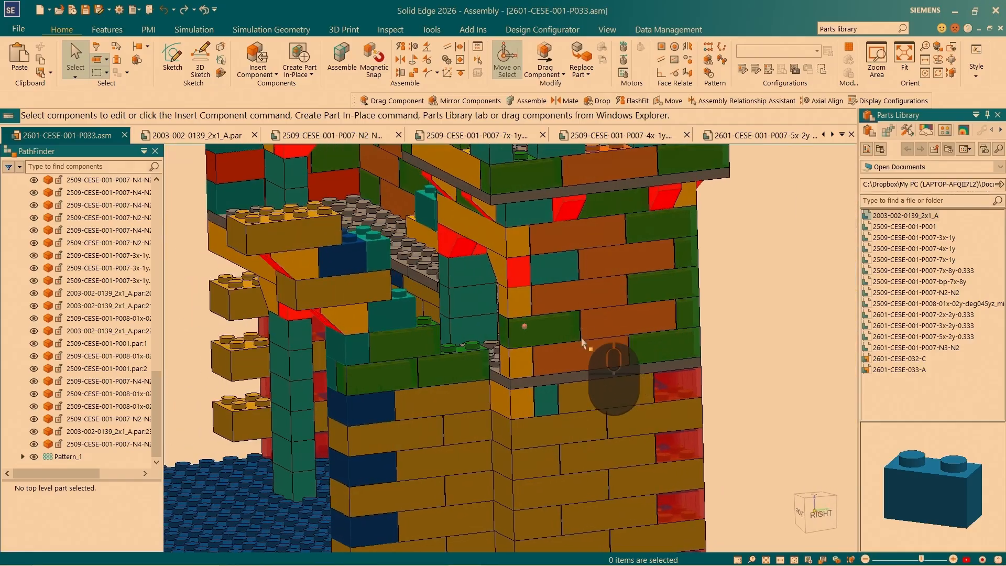
left_click(478, 373)
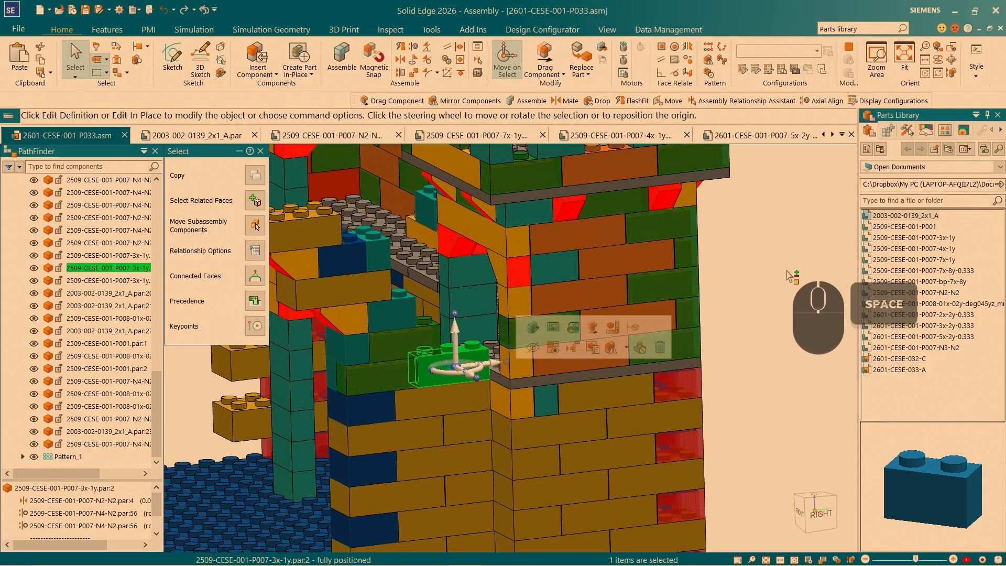
scroll(367, 385, "down", 3)
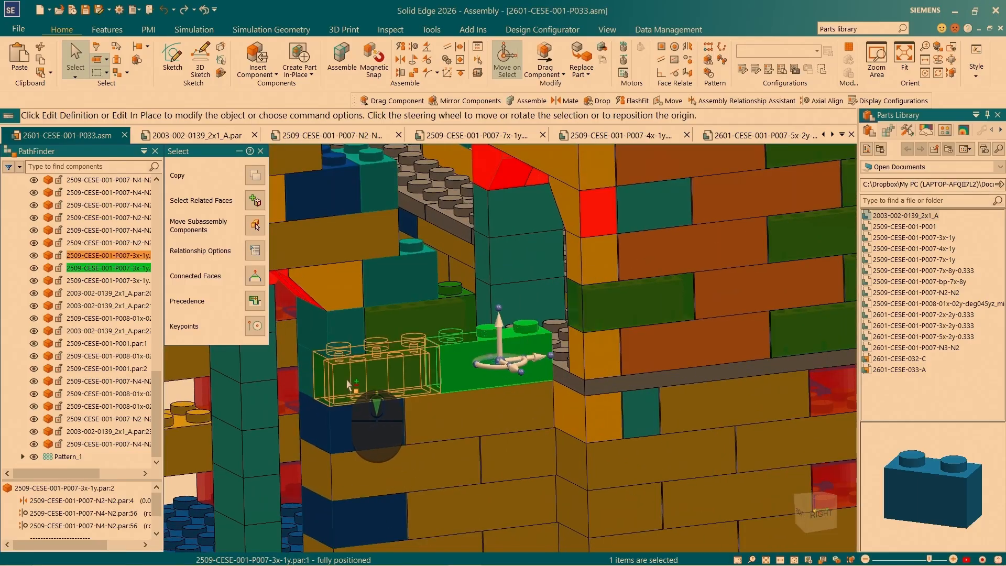
left_click(315, 379, "ctrl")
left_click(307, 378, "ctrl")
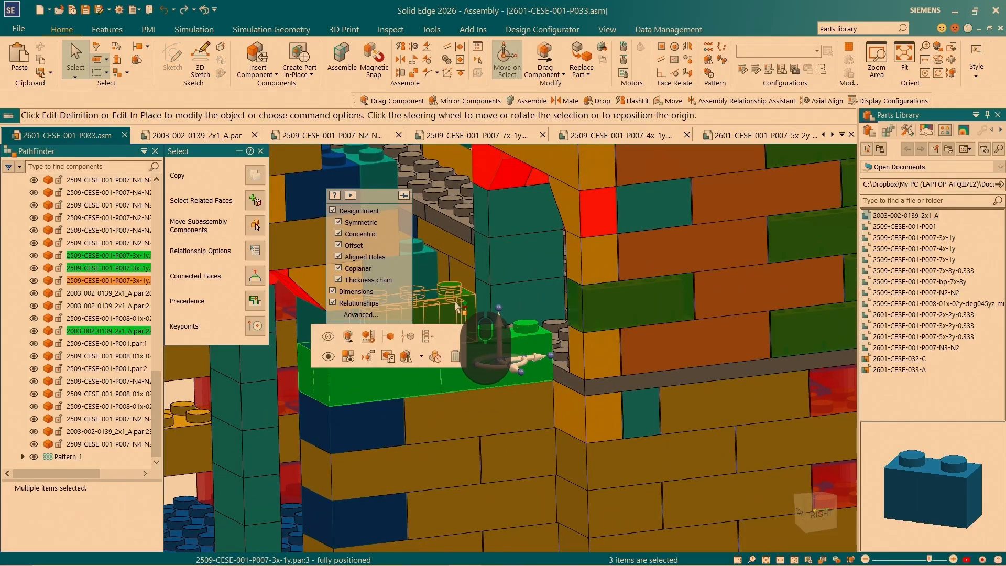
left_click(462, 305, "ctrl")
left_click(428, 274, "ctrl")
- Add the battlement corner's remaining 2x1, sloped, 2x2 and 4x2 bricks to the selection
scroll(429, 275, "up", 5)
middle_click_drag(432, 276, 660, 333)
scroll(653, 337, "up", 5)
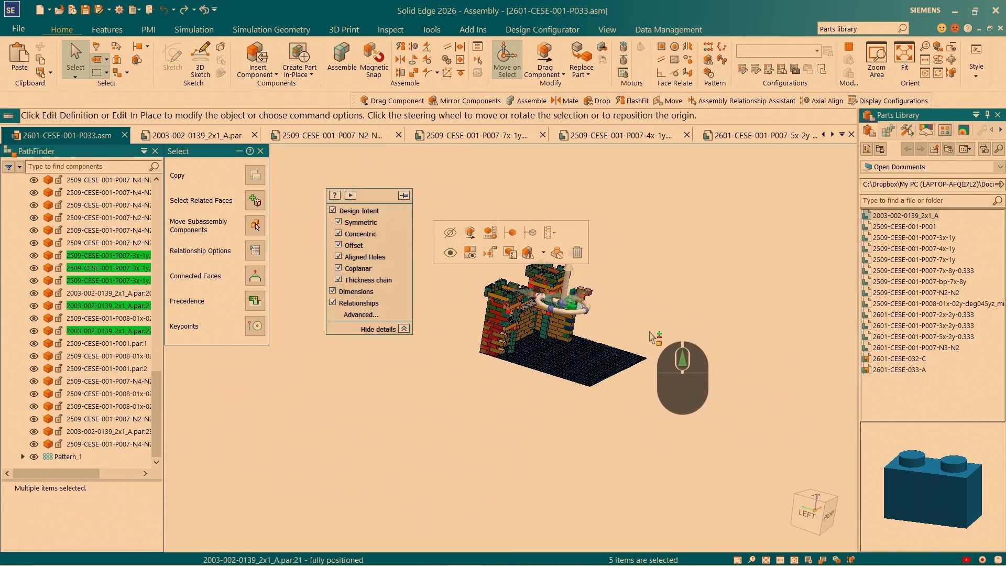
scroll(590, 265, "down", 5)
left_click(543, 311)
scroll(553, 388, "down", 5)
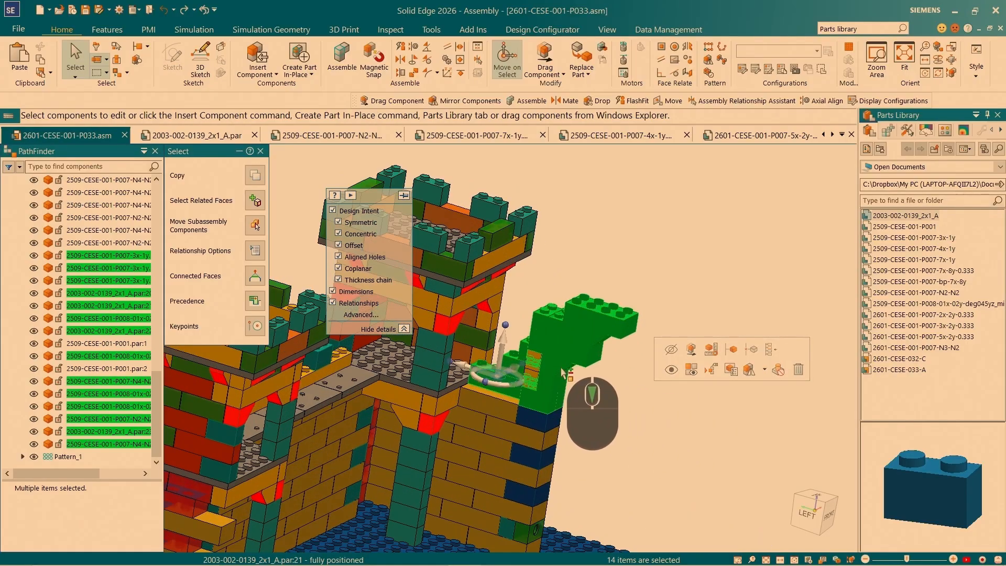
- Add both single-peg 2509-CESE-001-P001 bricks to the selection and combine all selected battlement corner bricks into one assembly group
scroll(552, 388, "down", 5)
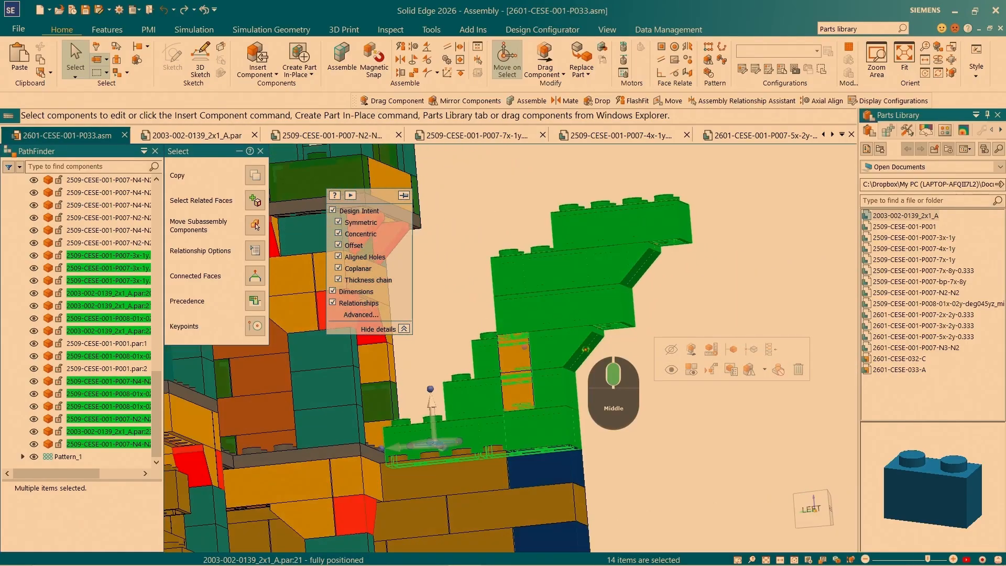
scroll(501, 392, "down", 1)
left_click(500, 383)
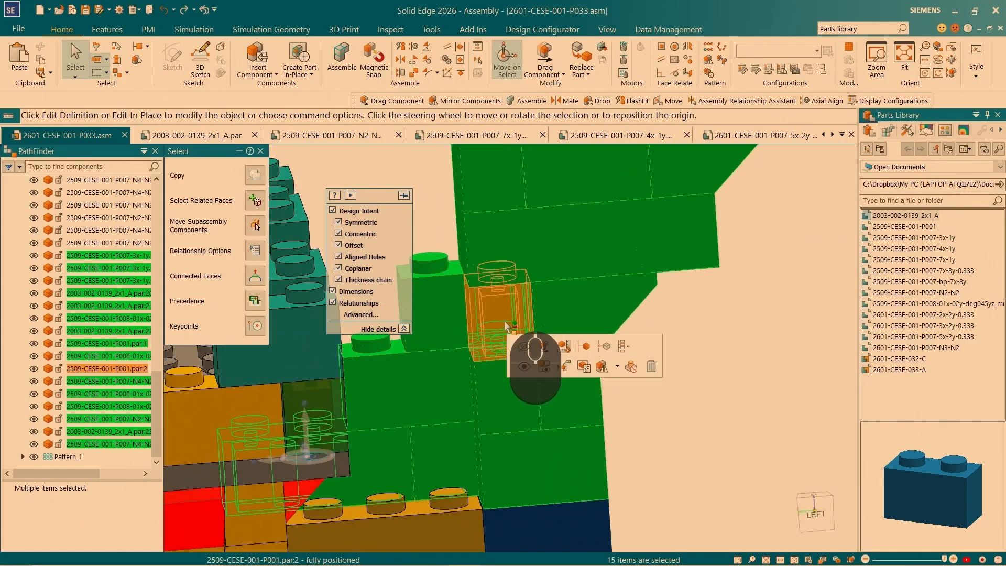
left_click(504, 321)
scroll(478, 321, "up", 10)
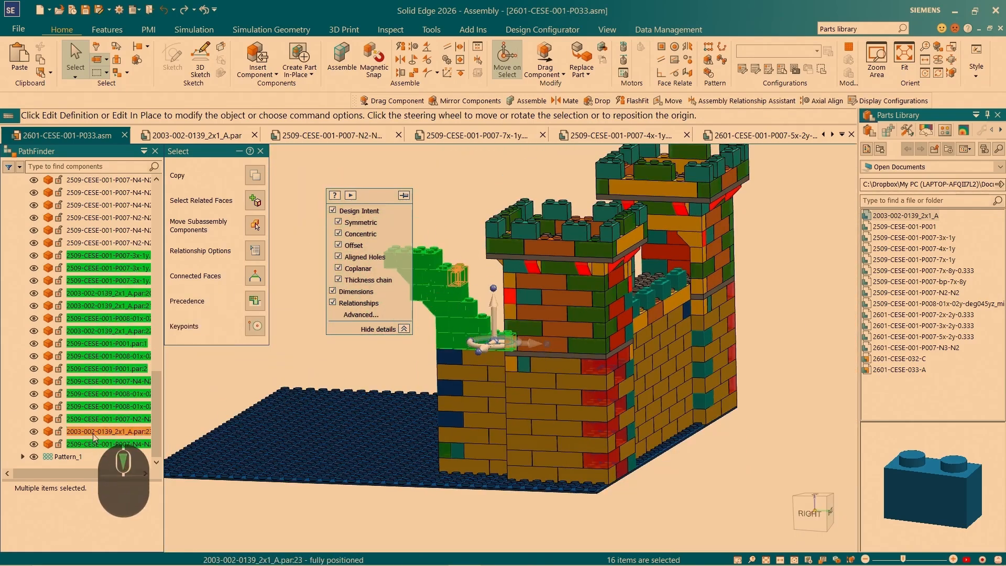
right_click(94, 259)
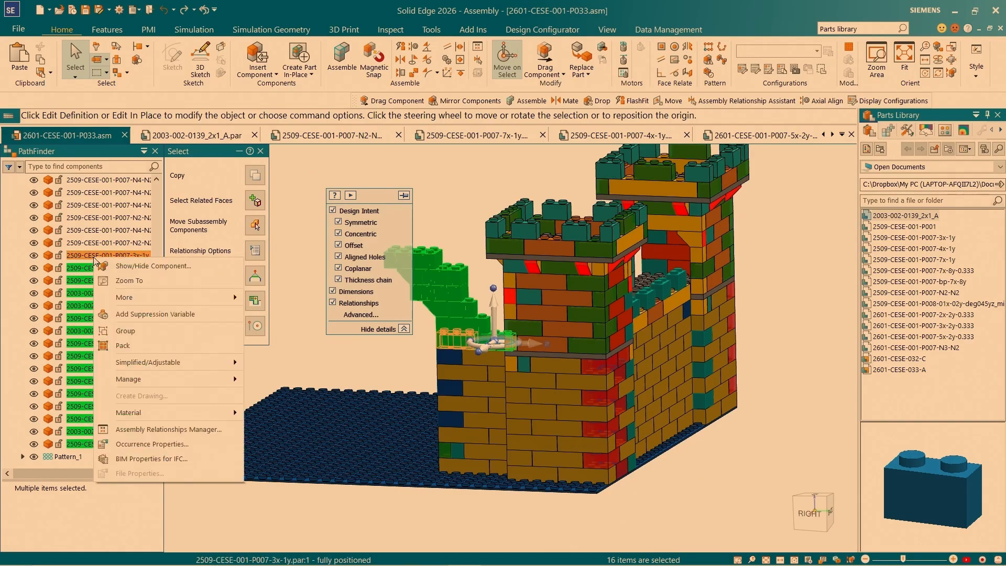
left_click(125, 331)
- Rename the new battlement assembly group by adding the prefix GateArch_ in front of its existing name
left_click(72, 445)
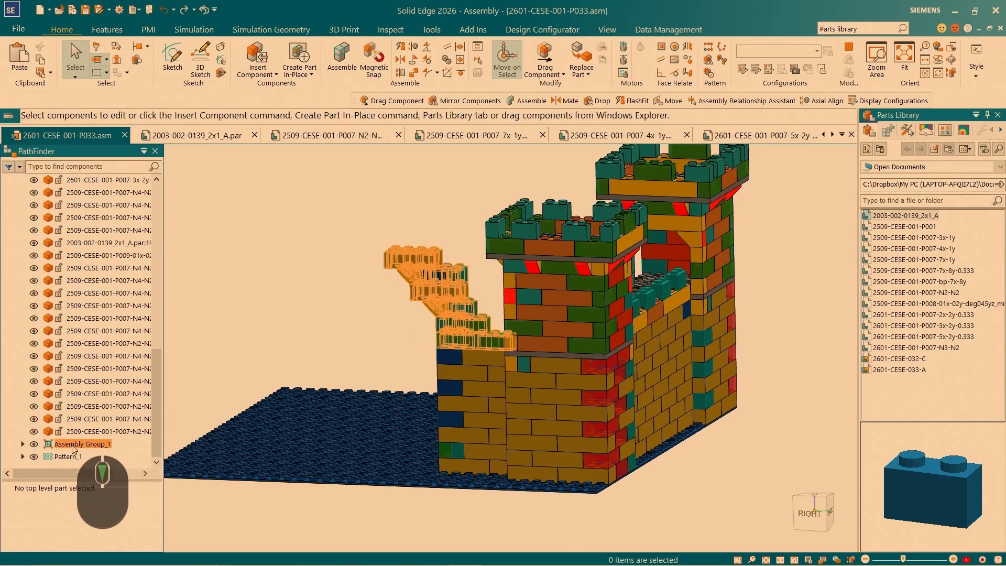
key("ctrl+4")
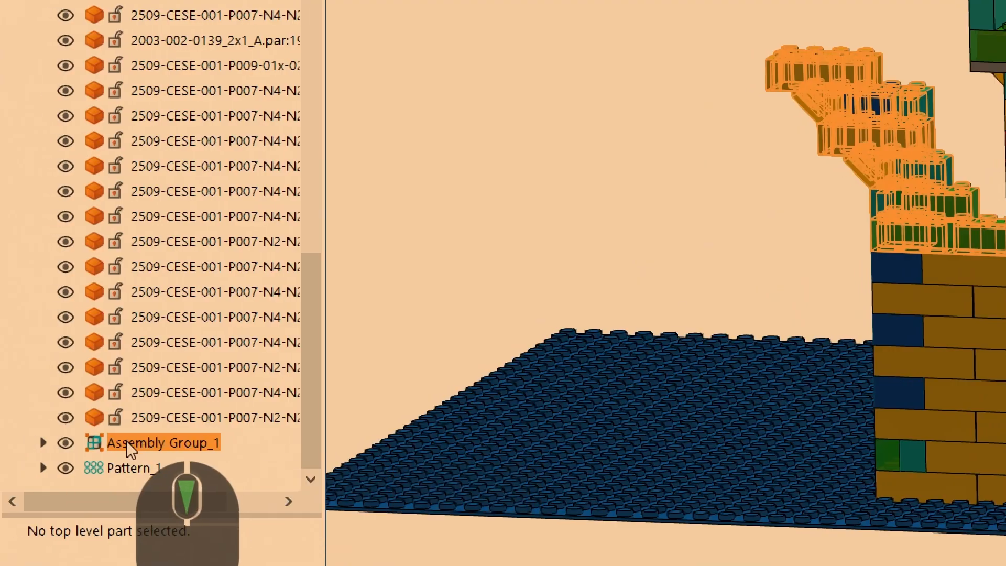
left_click(127, 441)
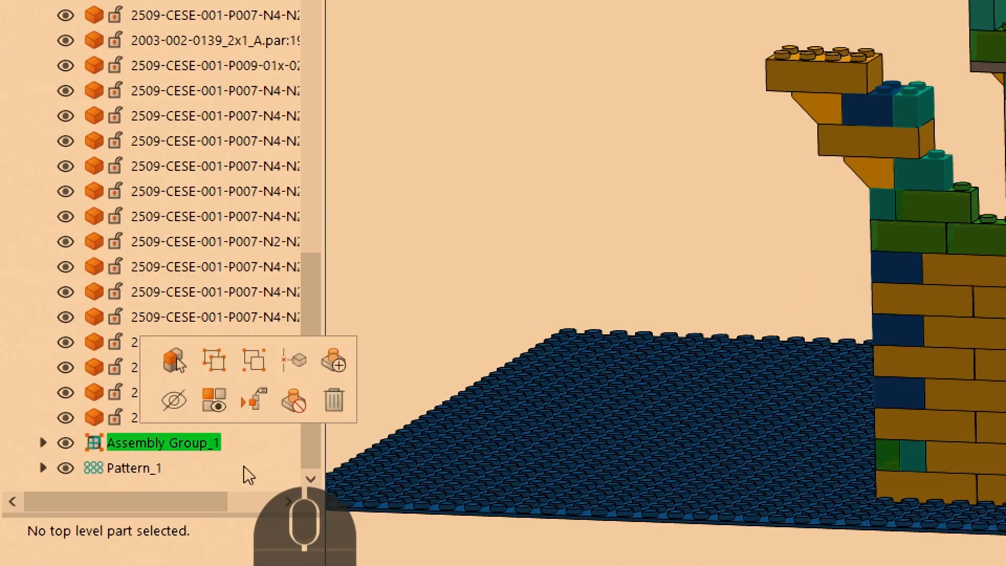
left_click(127, 442)
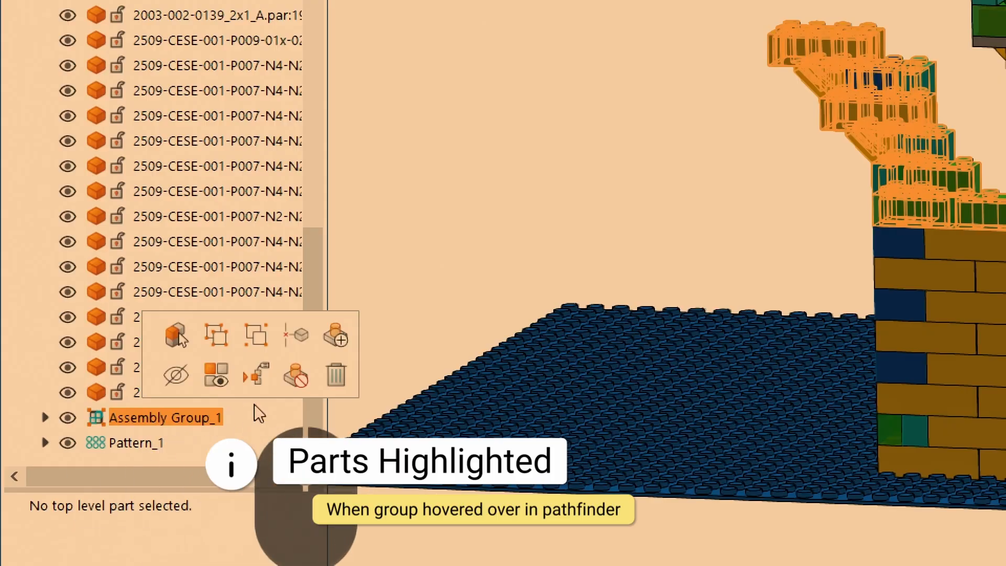
left_click(157, 418)
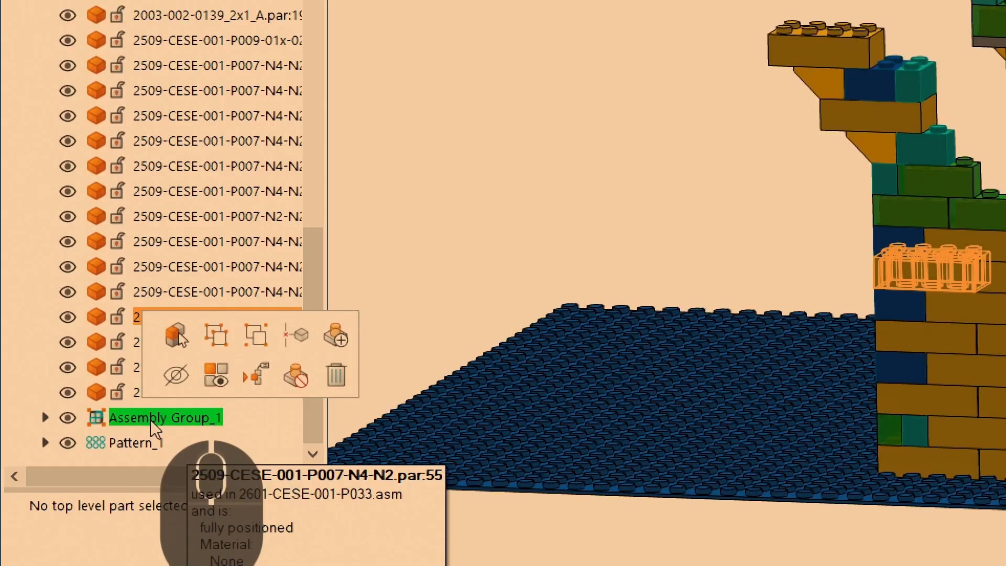
right_click(150, 419)
left_click(246, 401)
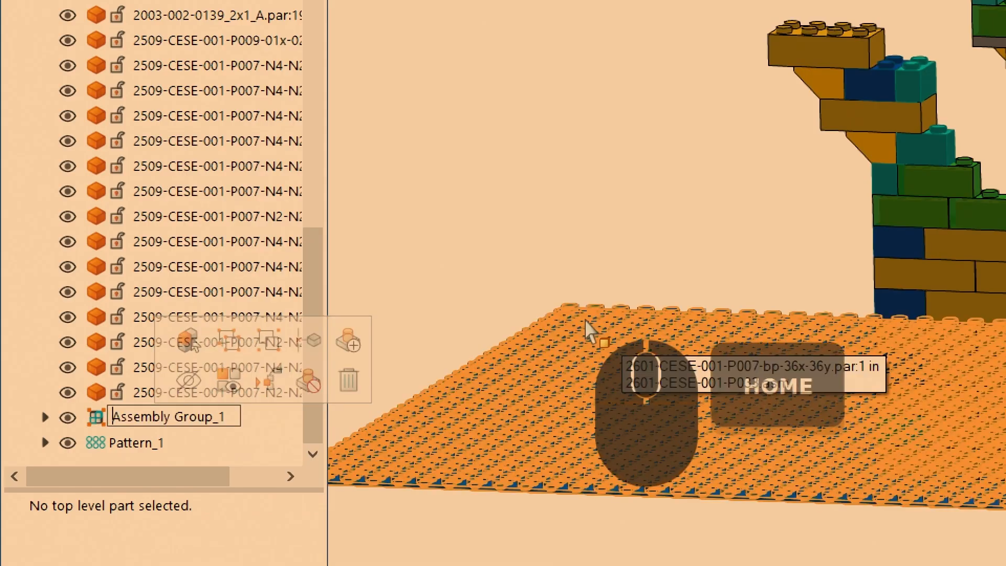
type("GateArch_")
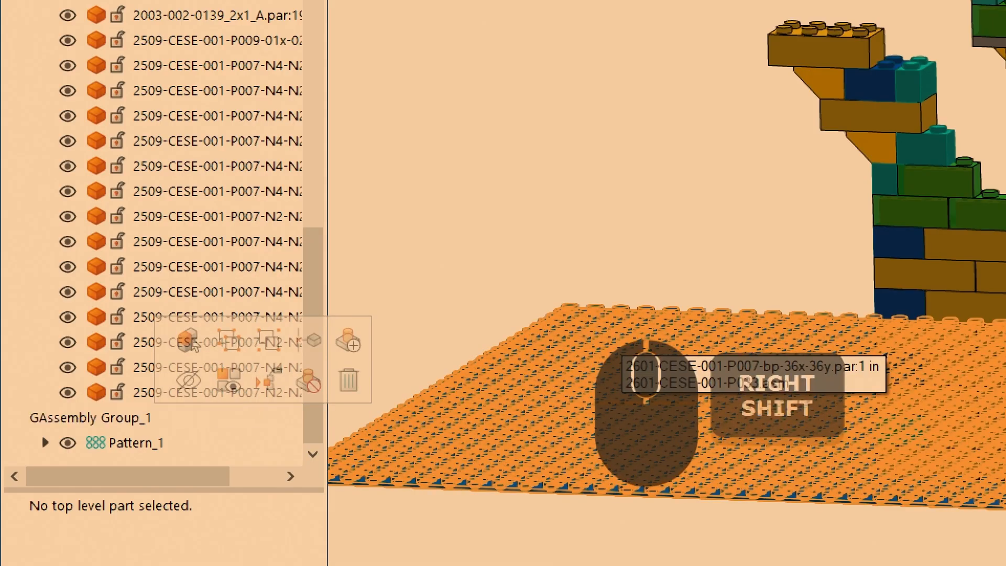
key("minus")
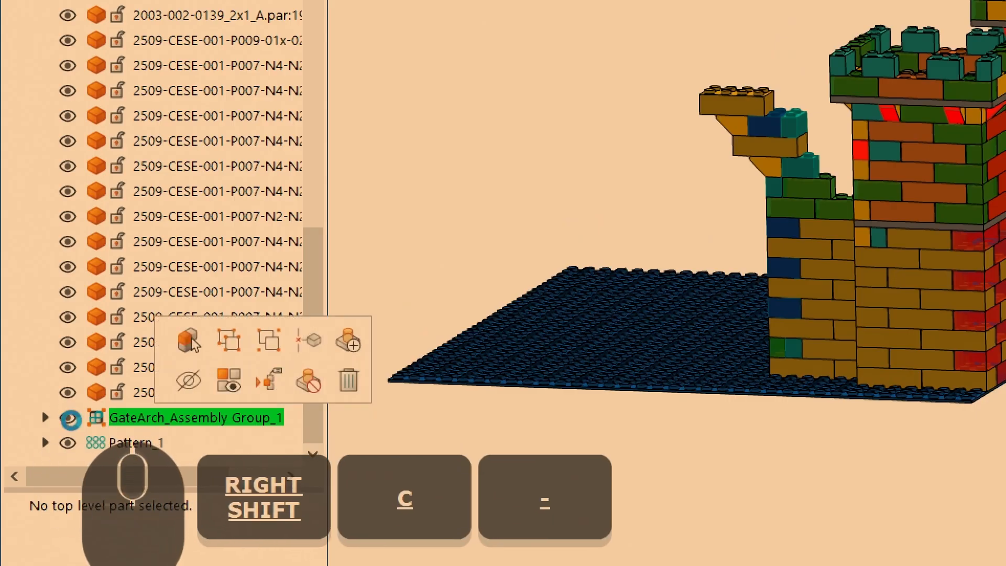
- Hide the GateArch assembly group to clear the stepped bricks from the top of the wall
left_click(68, 418)
left_click(173, 427)
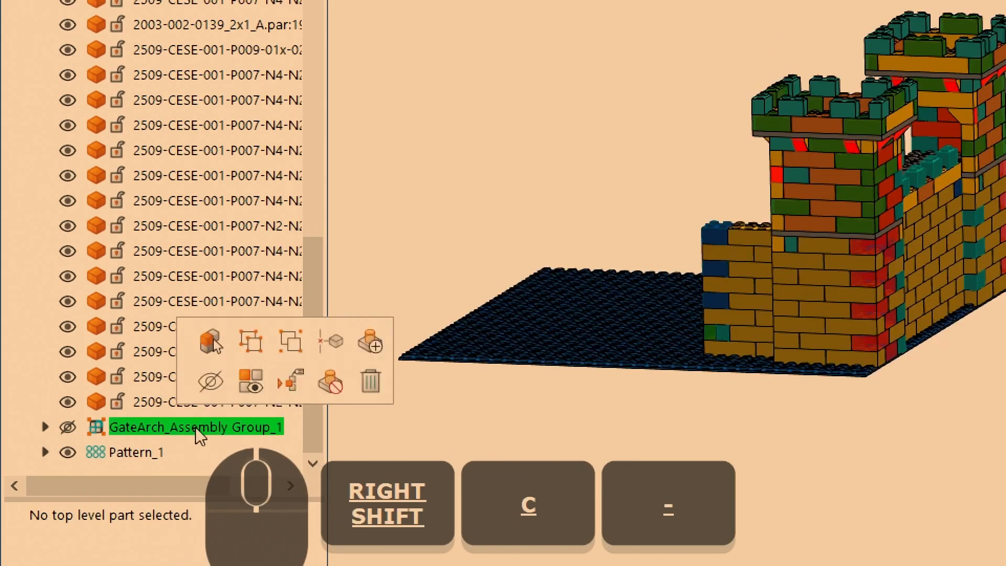
scroll(99, 376, "up", 2)
scroll(92, 197, "up", 10)
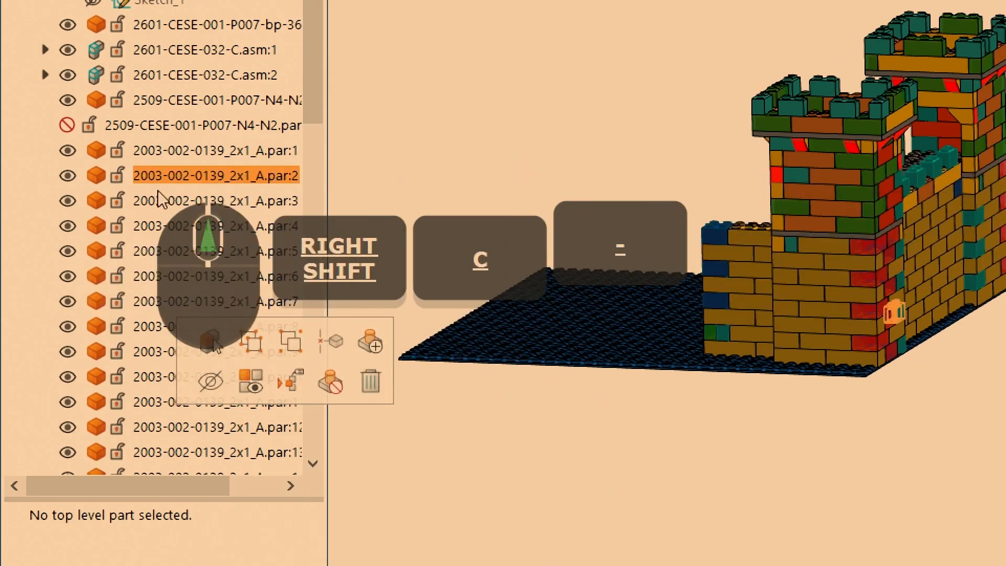
- Hide both 2601-CESE-032-C tower subassemblies to inspect the bare wall ends, and show them again
scroll(650, 165, "up", 4, "shift")
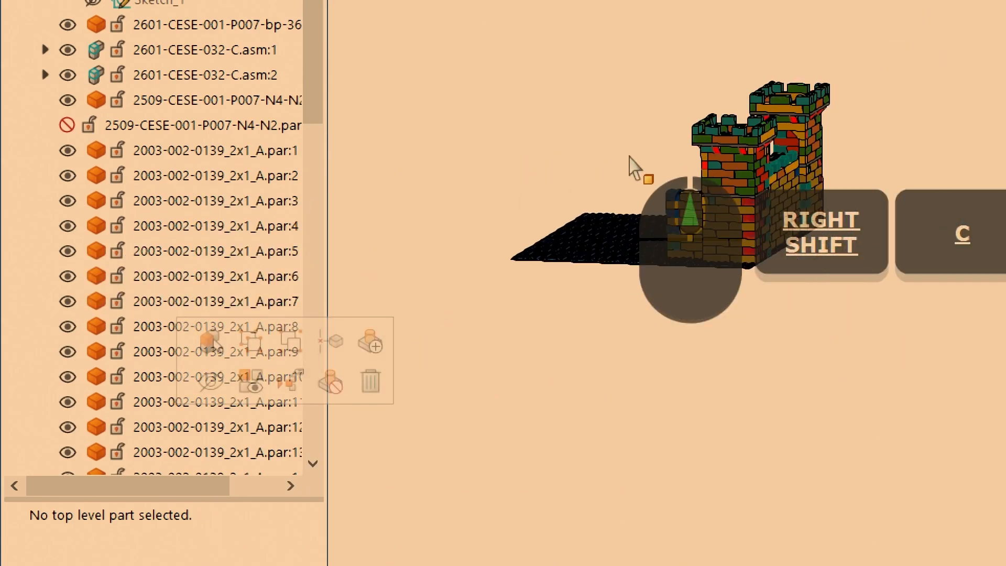
scroll(788, 333, "up", 1, "shift")
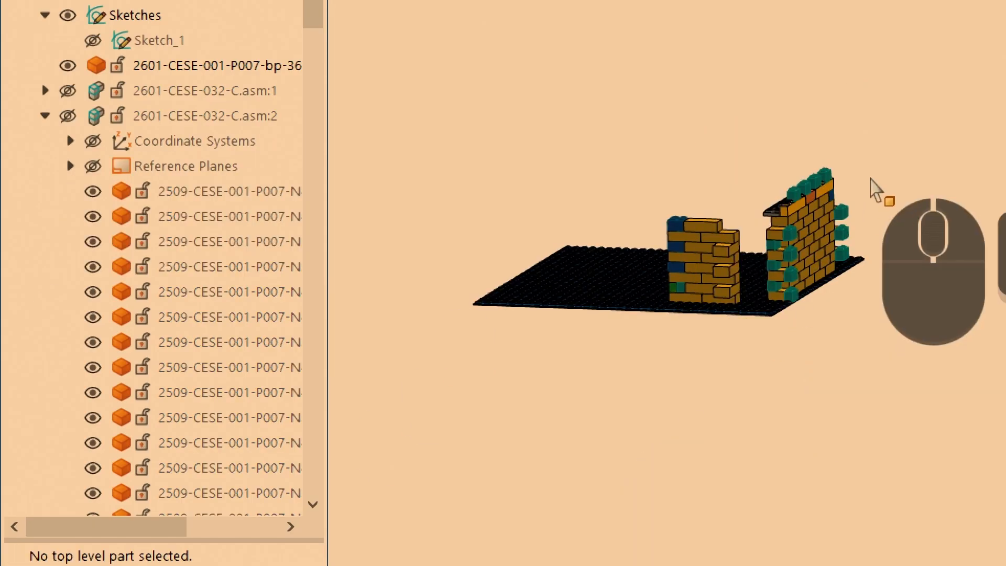
scroll(875, 190, "up", 2, "shift")
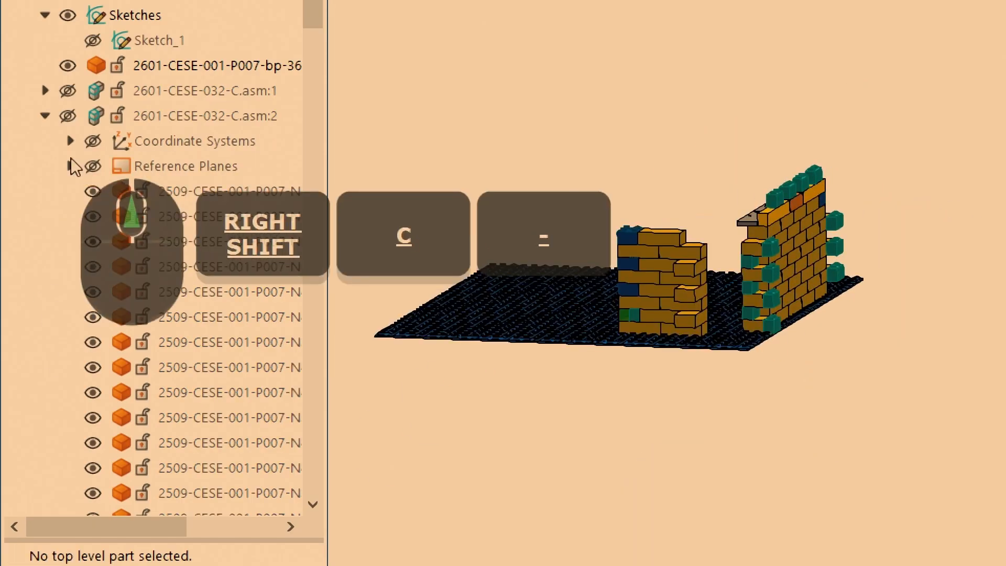
left_click(68, 116)
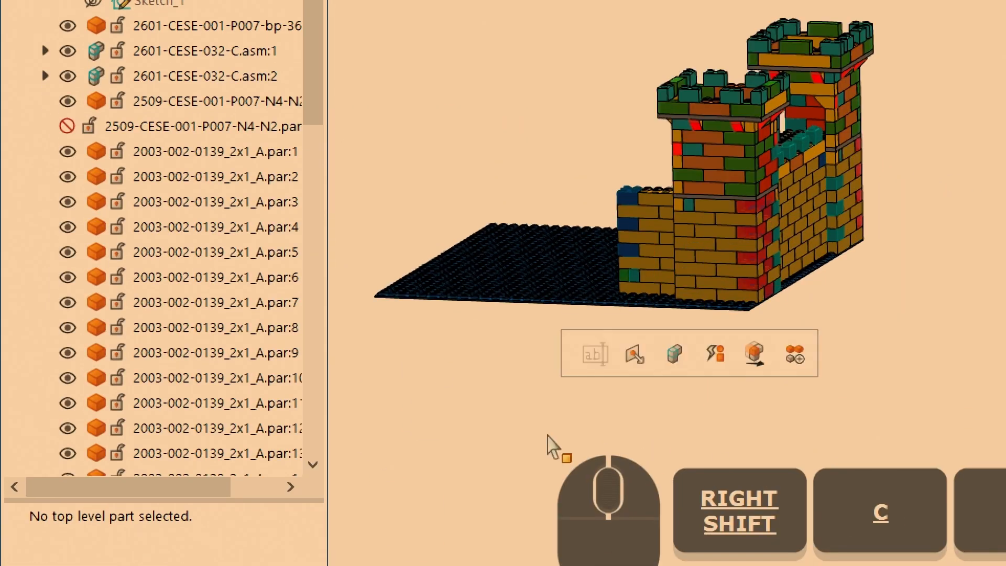
- Insert a 2601-CESE-001-P007-3x-2y-0.333 plate and align its peg axes with the pegs of the top 4x2 wall brick beside the tower
scroll(604, 204, "up", 3, "shift")
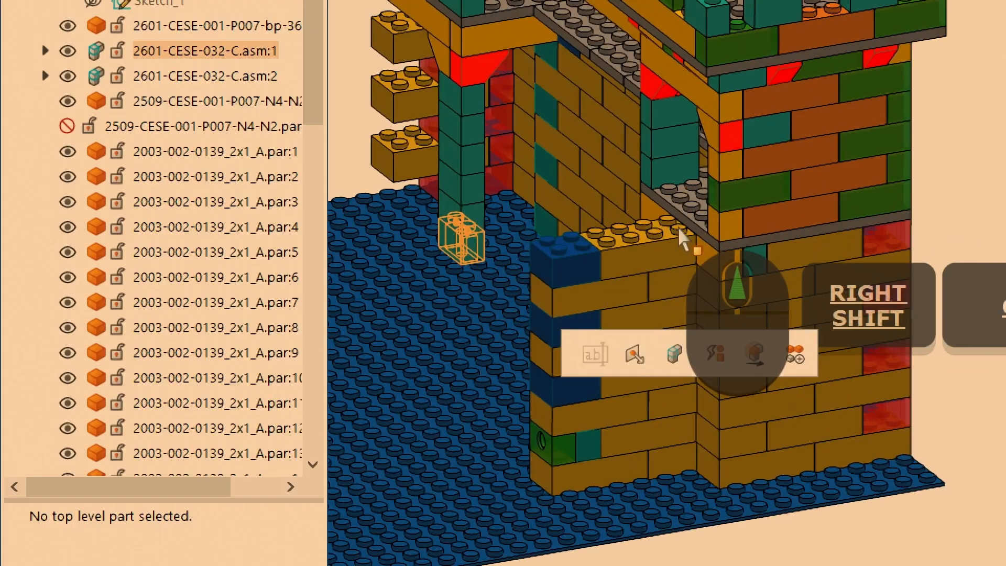
scroll(508, 259, "up", 2, "shift")
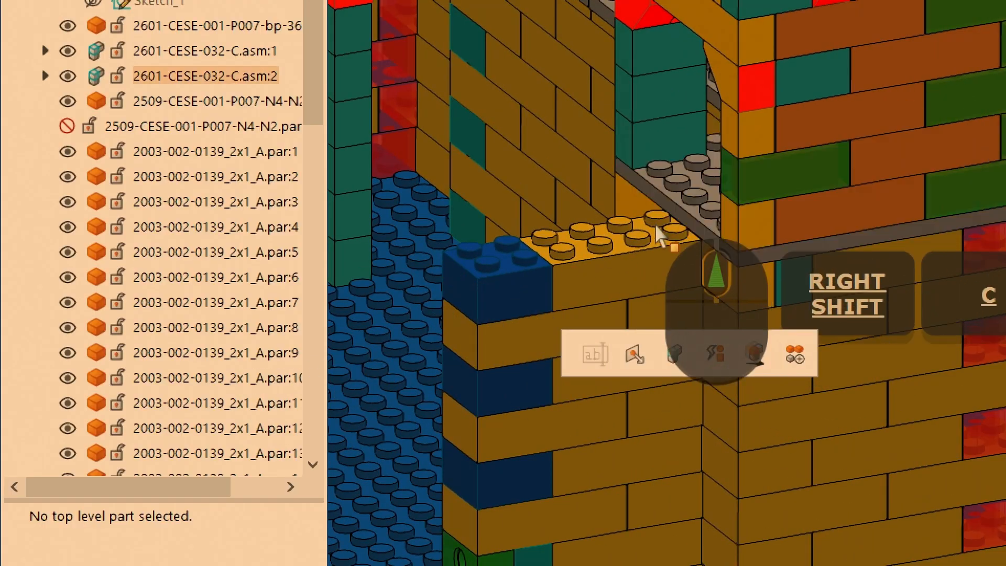
scroll(754, 281, "down", 4, "shift")
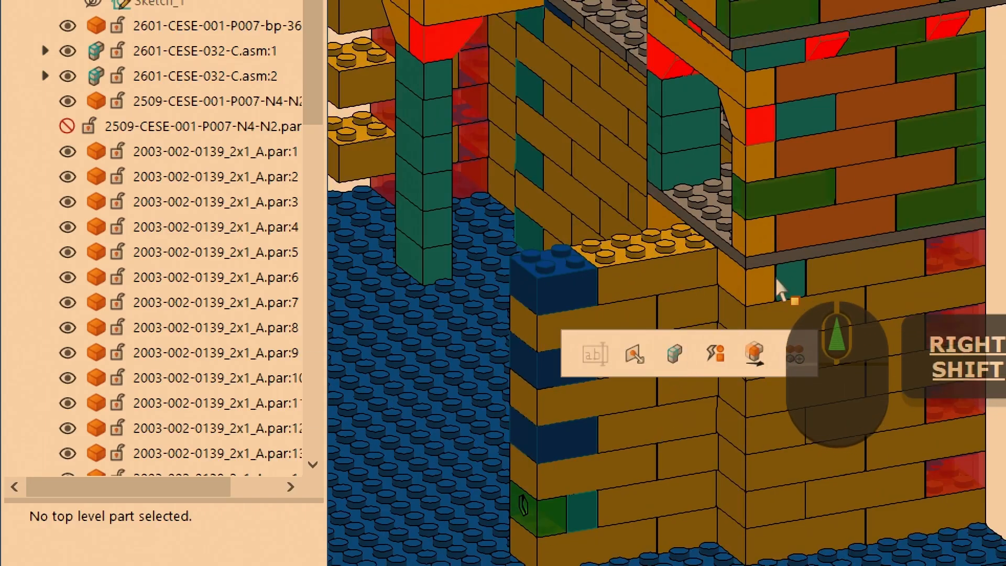
scroll(645, 107, "down", 3, "shift")
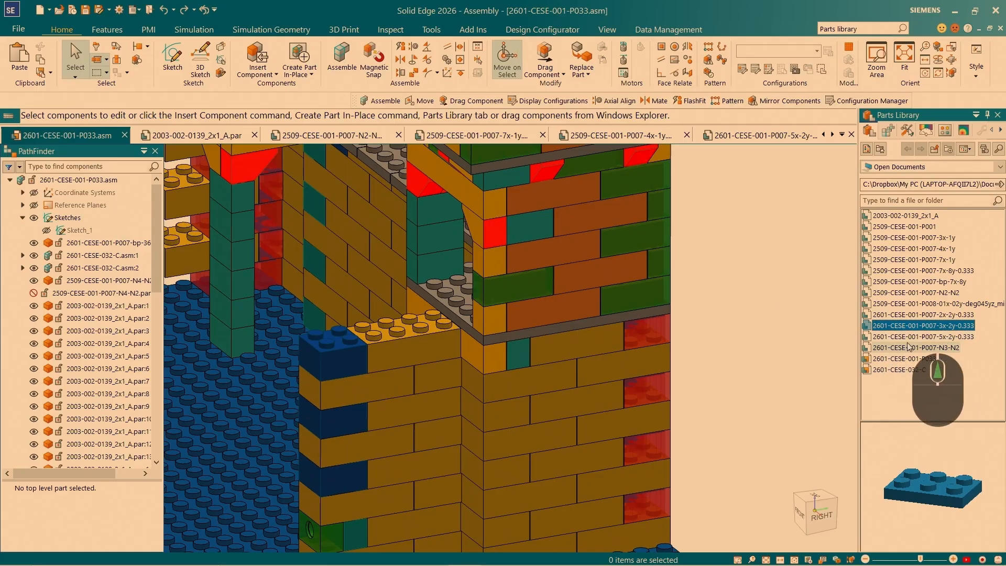
left_click_drag(413, 295, 422, 301)
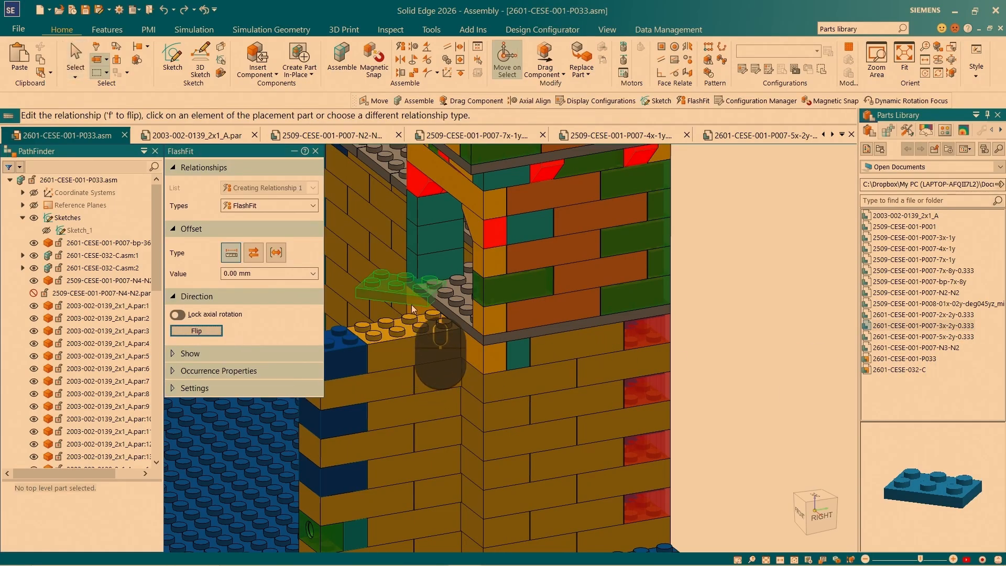
scroll(425, 283, "down", 5)
left_click(421, 264)
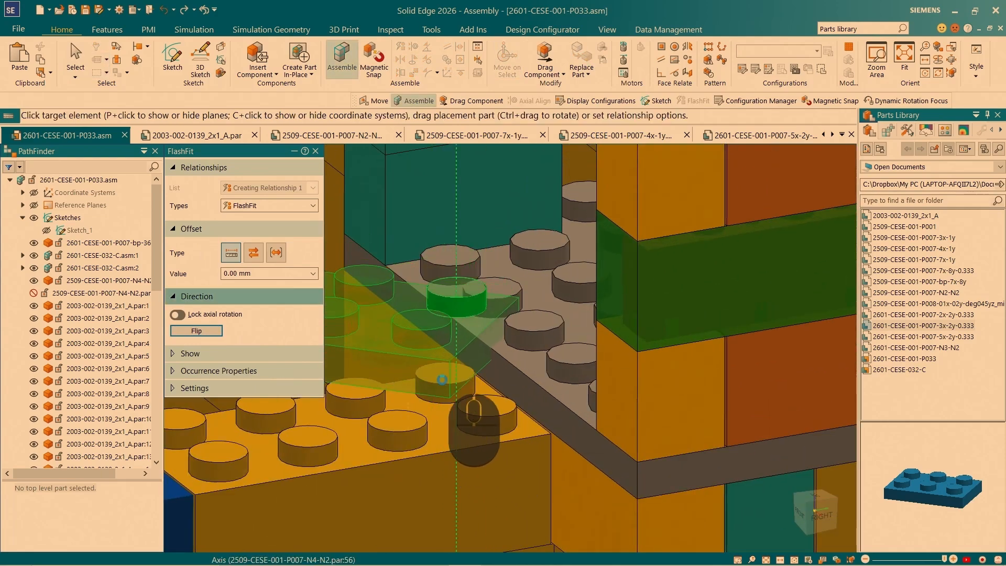
left_click(393, 448)
- Align the new plate's top face with the tower's grey floor plate at 0.00 mm offset to fully position it
scroll(479, 387, "up", 3)
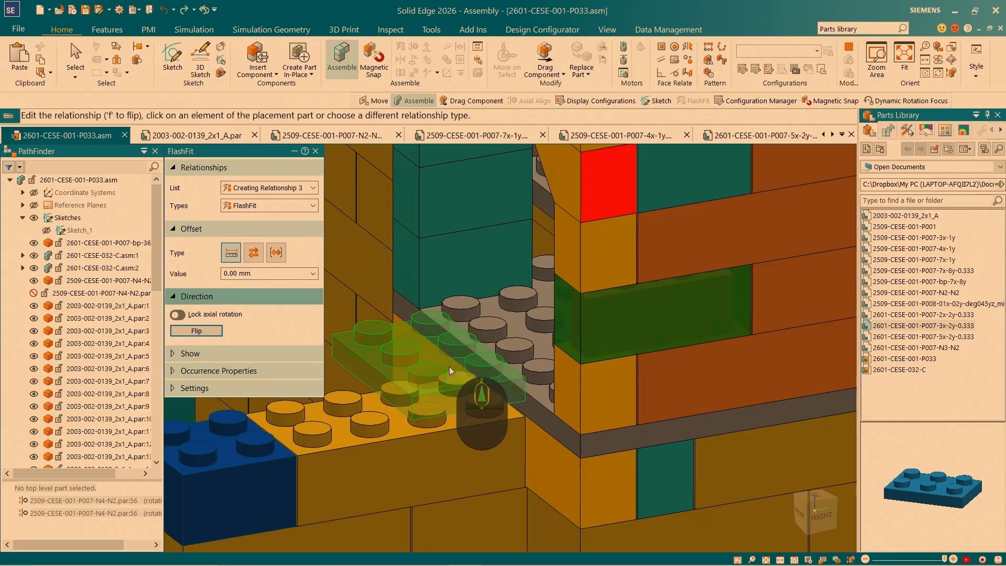
left_click(457, 371)
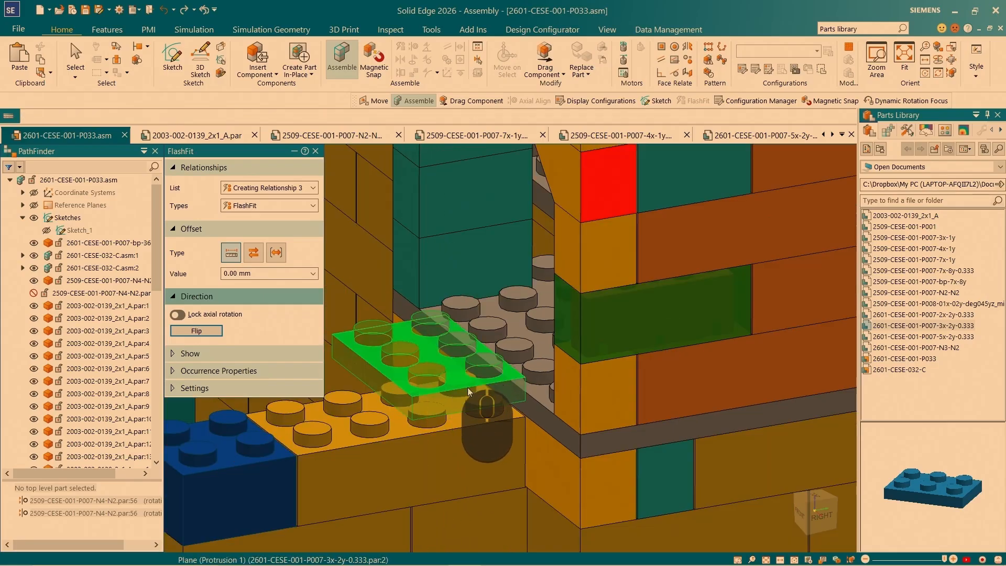
left_click(541, 394)
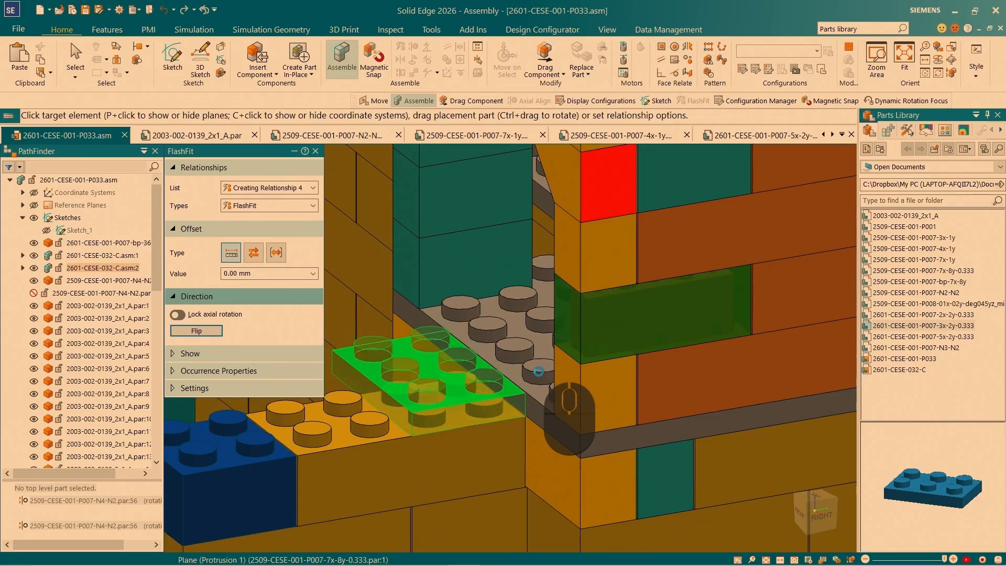
- Copy the plate 16.00 mm along the wall away from the tower, replacing its relationships to the first plate and the 4x2 brick below
left_click(427, 413)
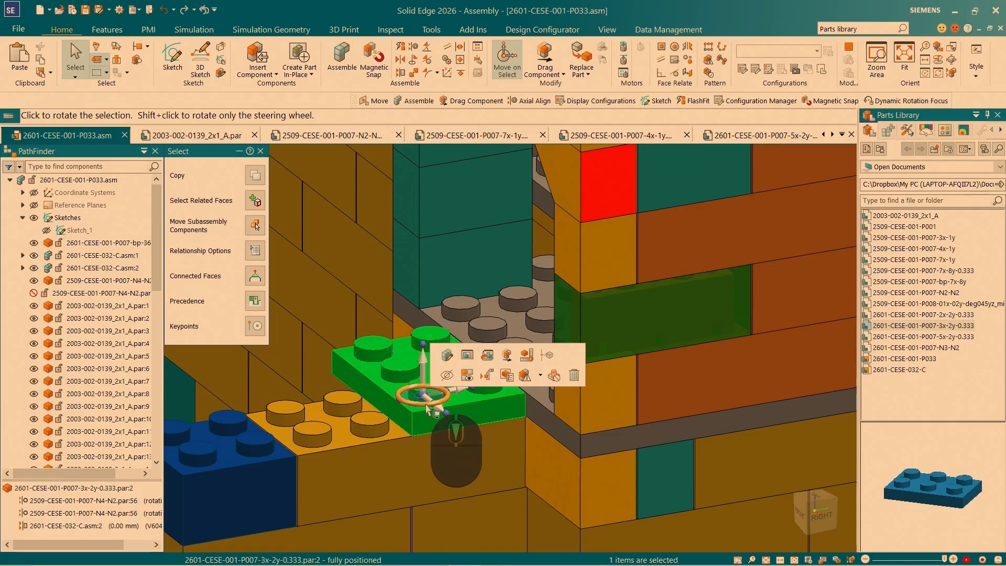
scroll(425, 406, "down", 3)
left_click(420, 386)
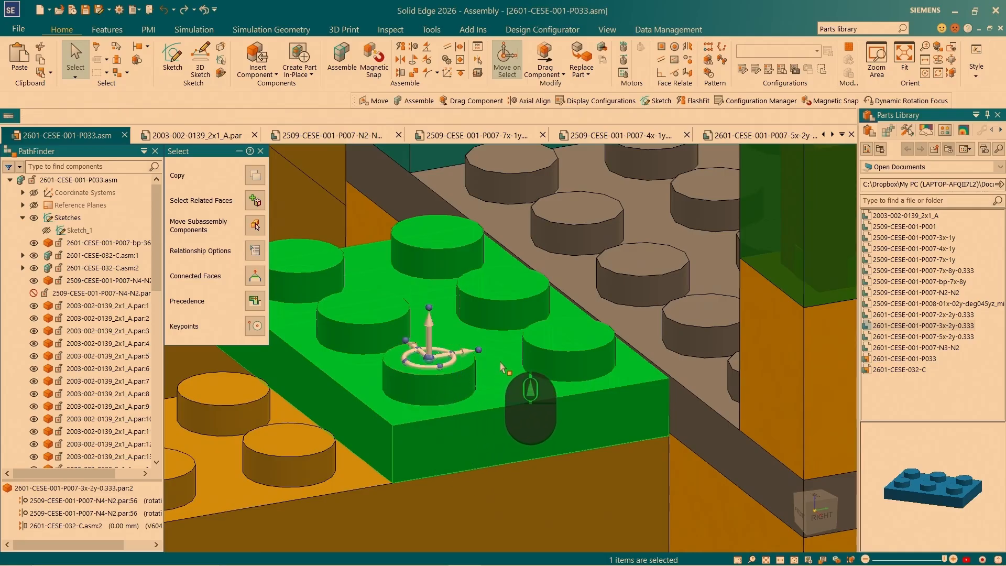
scroll(500, 366, "up", 3)
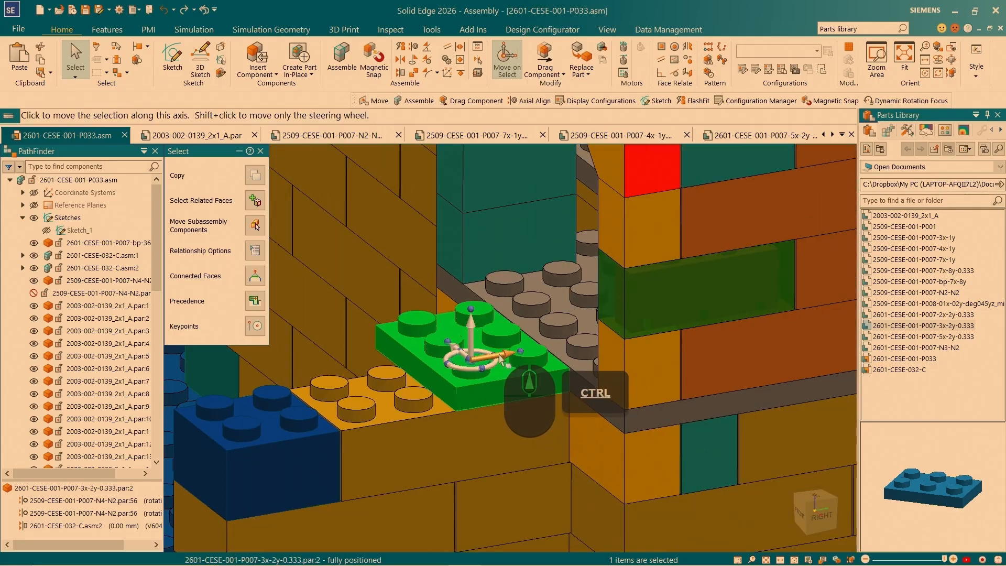
left_click(502, 360, "ctrl")
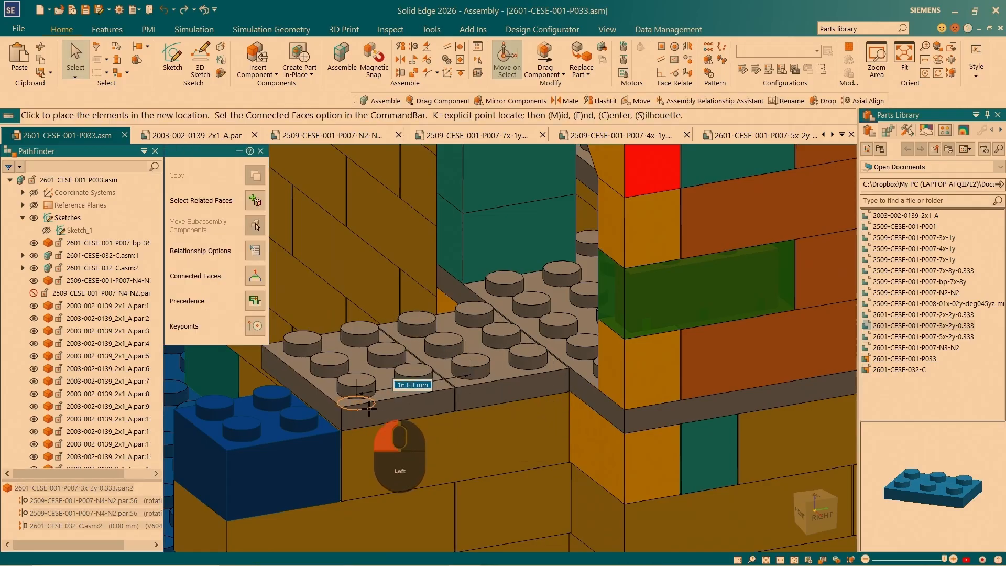
left_click(373, 403)
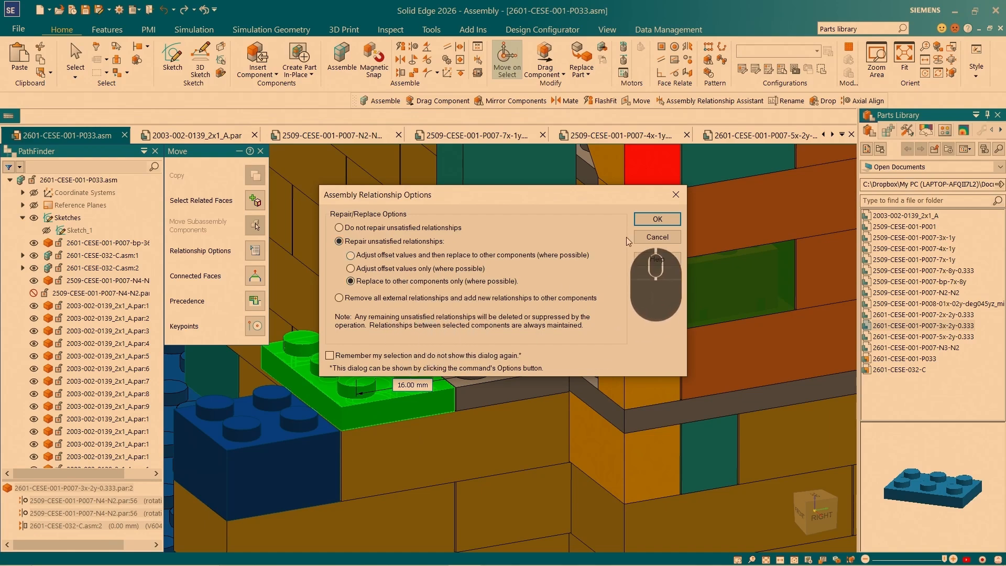
left_click(649, 224)
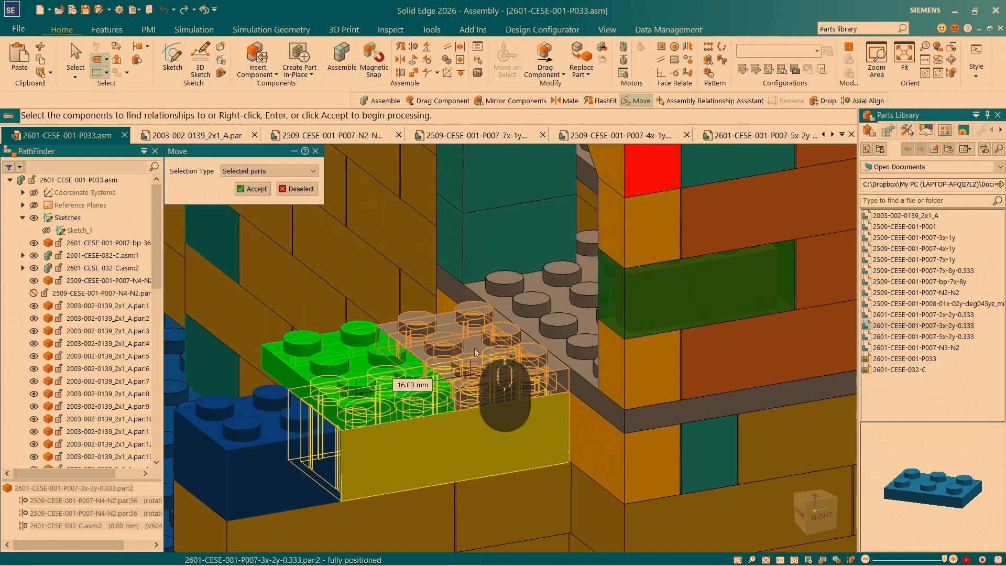
left_click(253, 190)
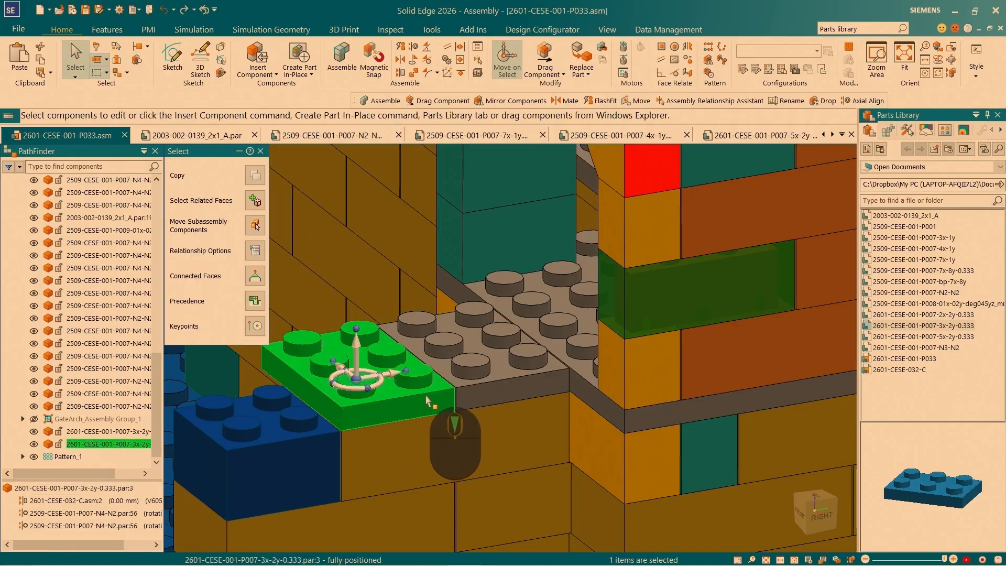
- Copy the second 3x2 plate 16.00 mm along the wall, replacing its relationships to the second plate and the corner brick below
left_click(394, 377, "shift")
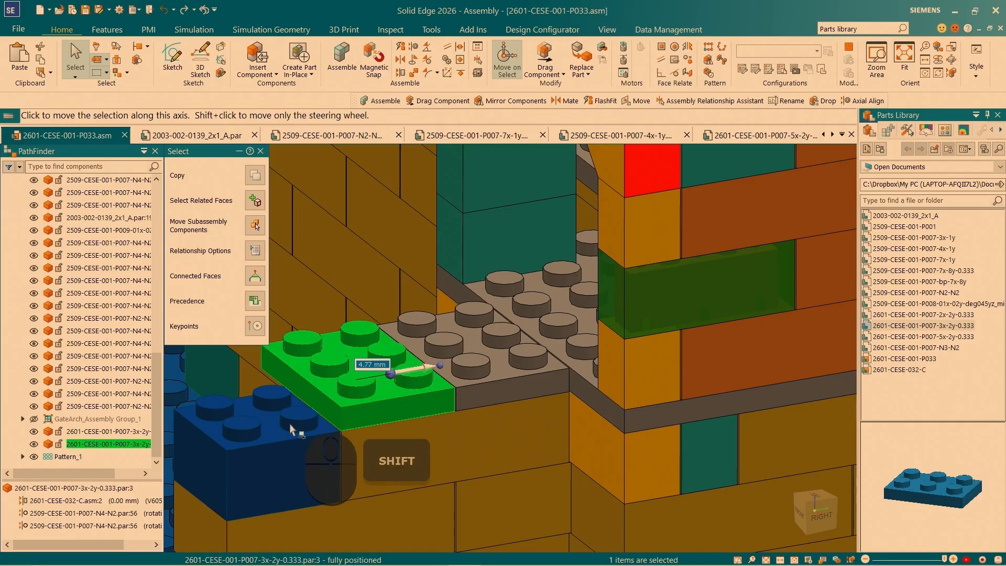
left_click(348, 410)
left_click(358, 382, "ctrl")
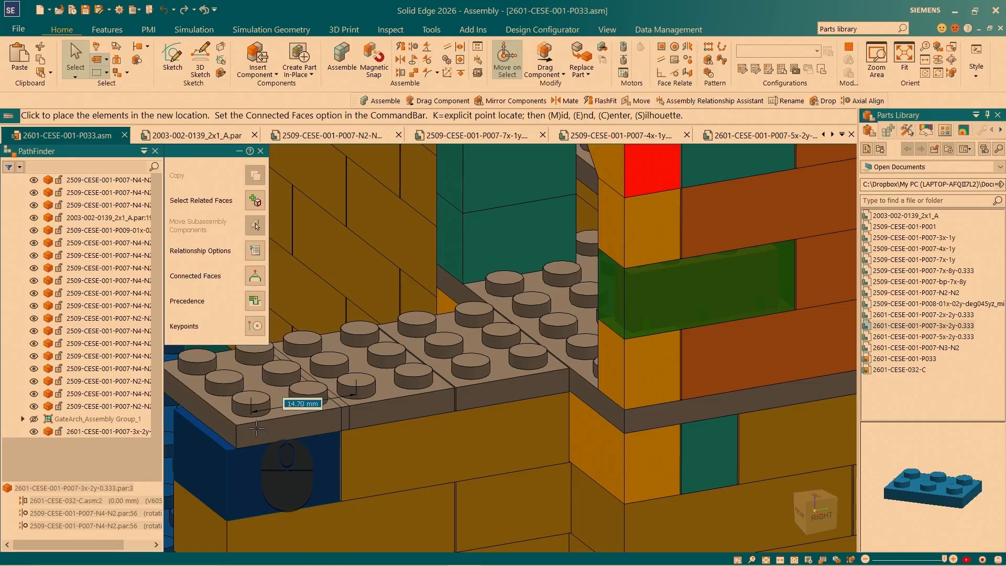
left_click(257, 429)
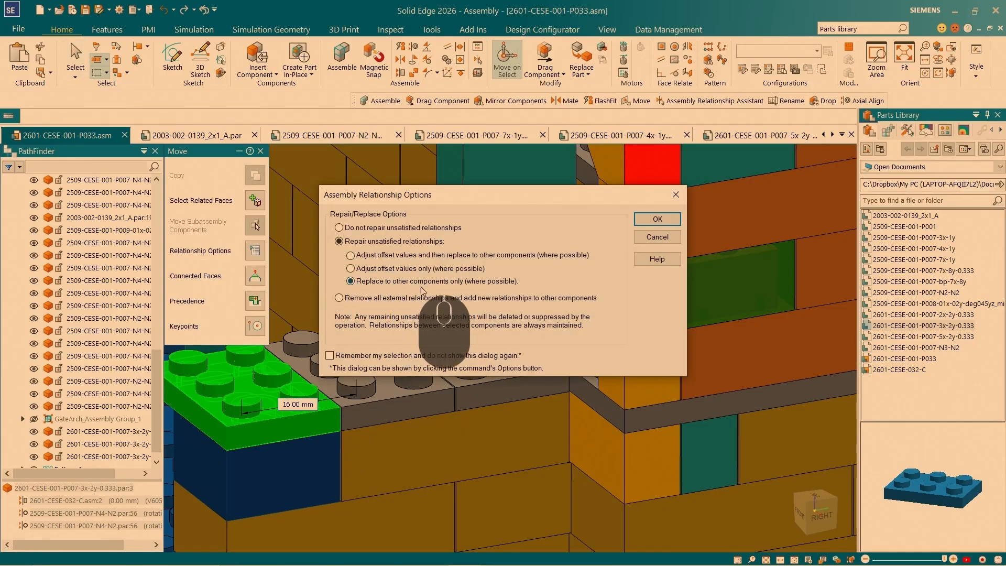
left_click(645, 220)
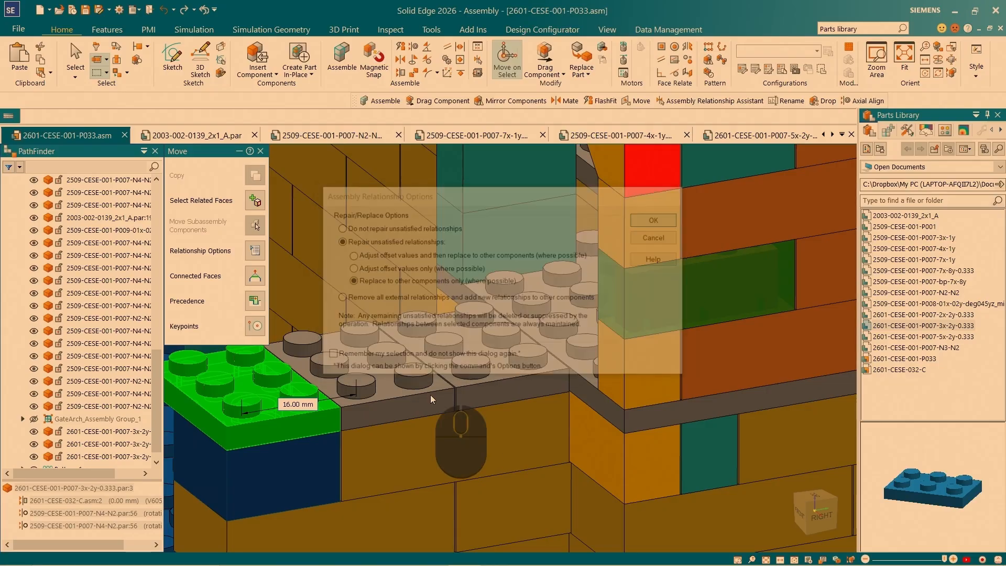
left_click(396, 392)
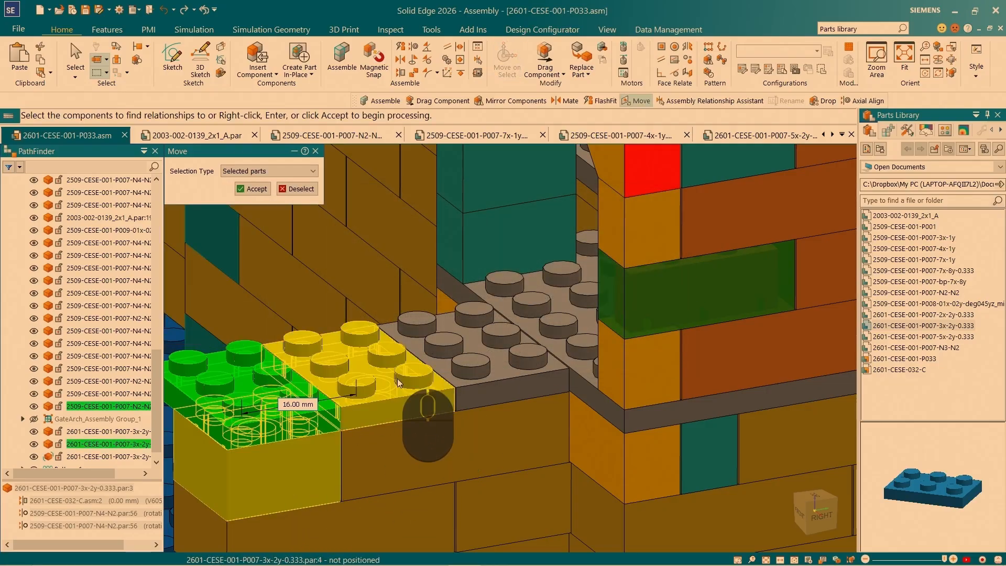
left_click(256, 189)
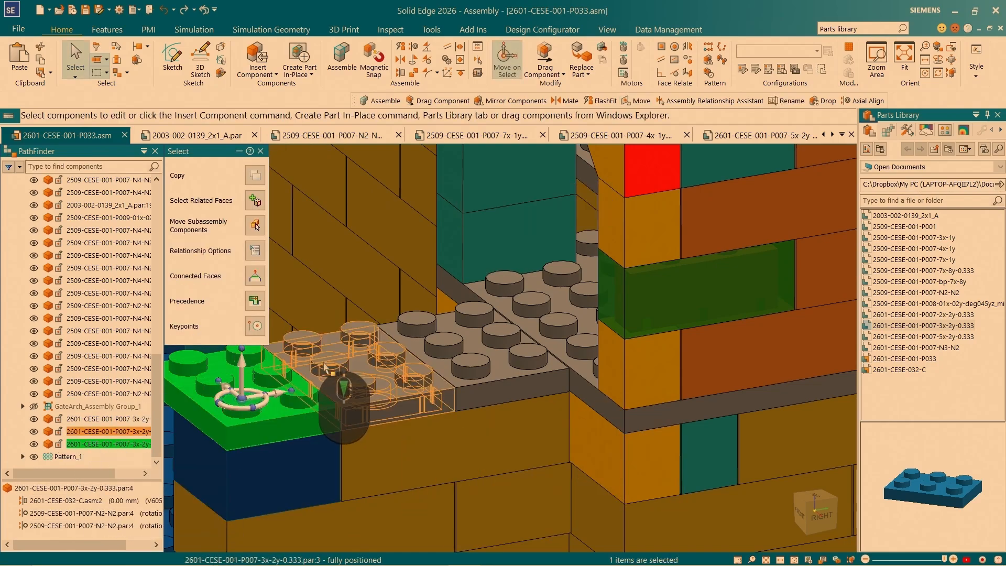
key("Escape")
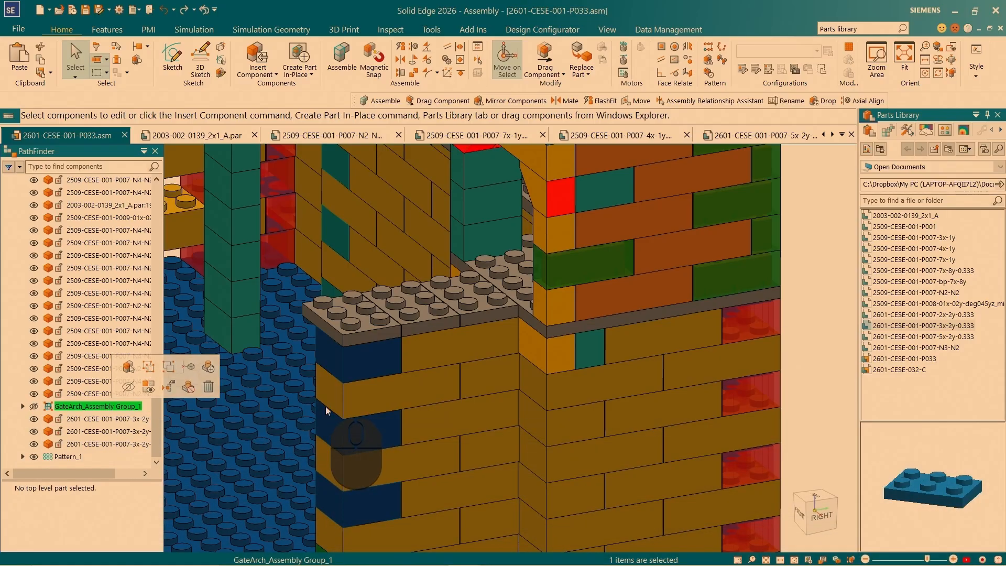
- Show GateArch_Assembly Group_1 and select all of its component bricks
scroll(406, 351, "down", 5)
scroll(405, 351, "up", 5)
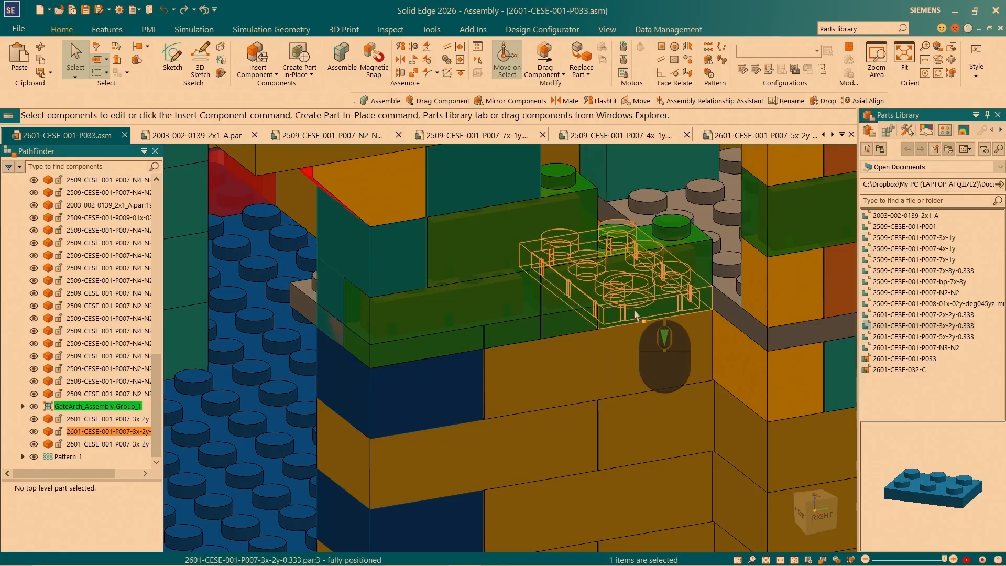
scroll(532, 313, "up", 5)
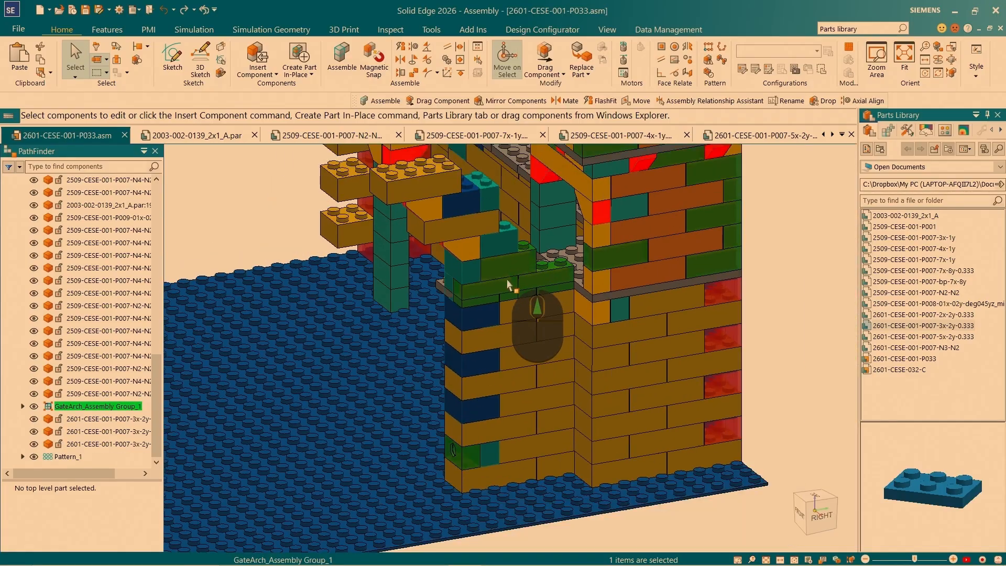
left_click(101, 407)
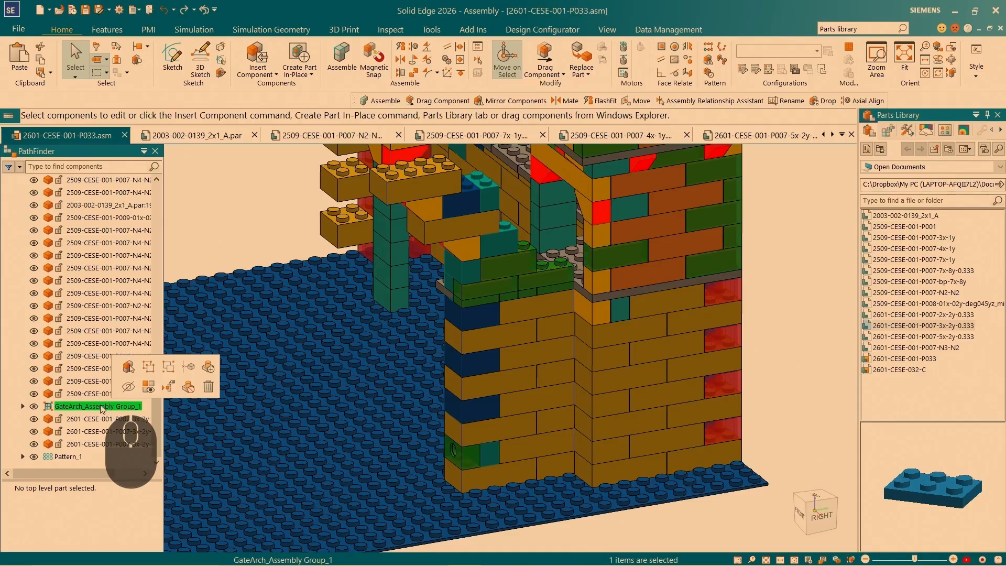
left_click(131, 370)
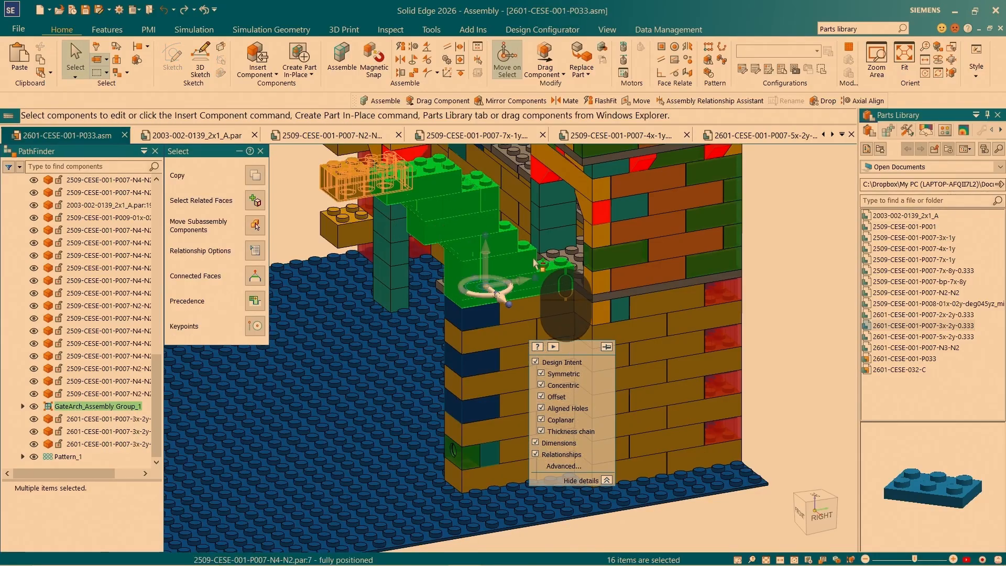
- Place the steering wheel on the lower outer corner vertex of the selected gate arch bricks
scroll(518, 281, "up", 4)
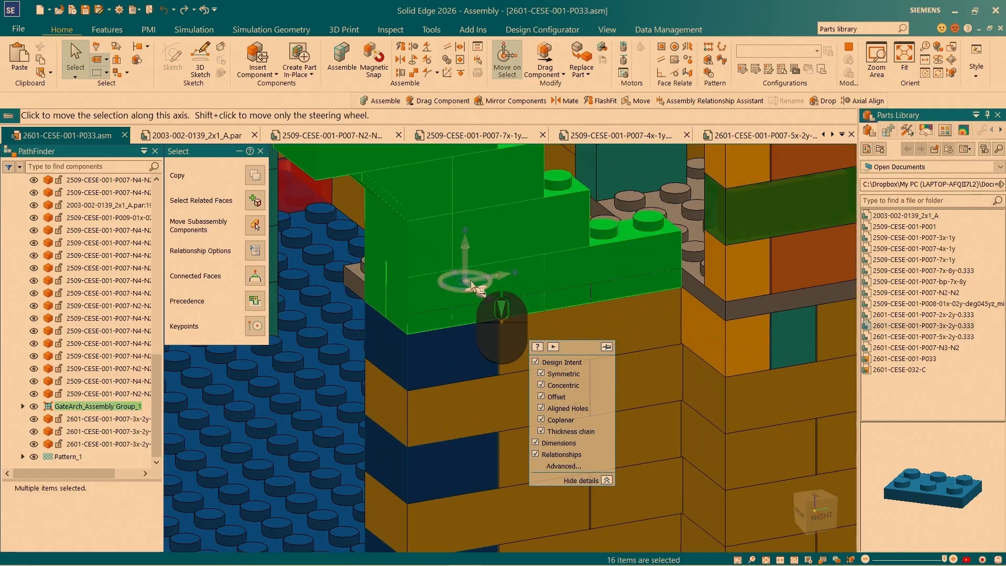
left_click(467, 280)
scroll(403, 343, "up", 3)
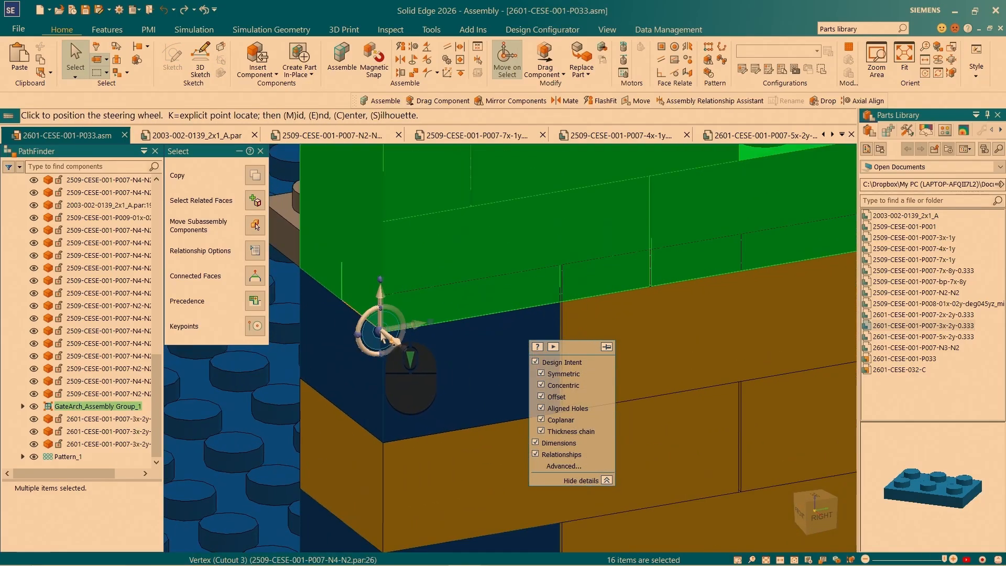
left_click(391, 330)
scroll(390, 330, "down", 3)
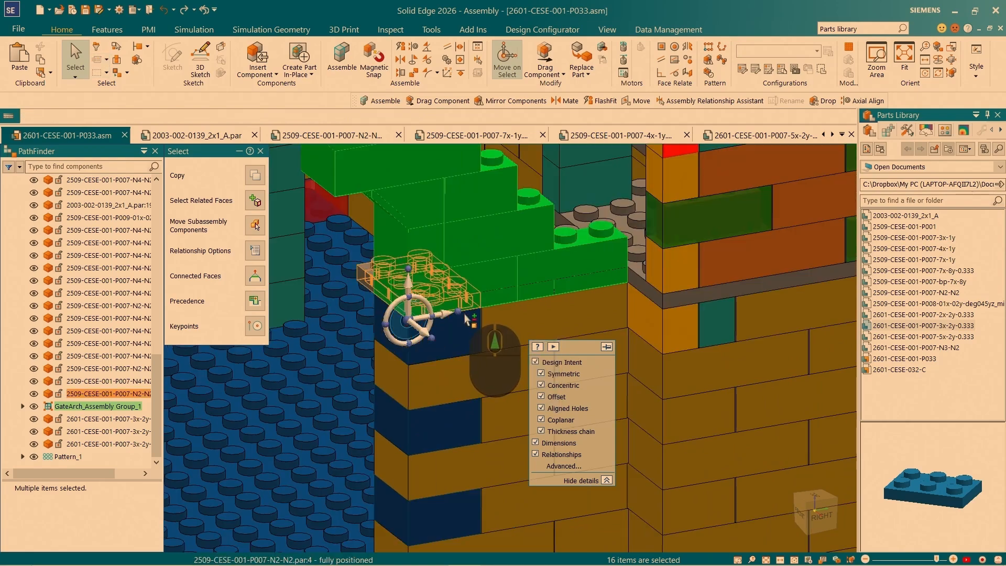
scroll(420, 315, "up", 2)
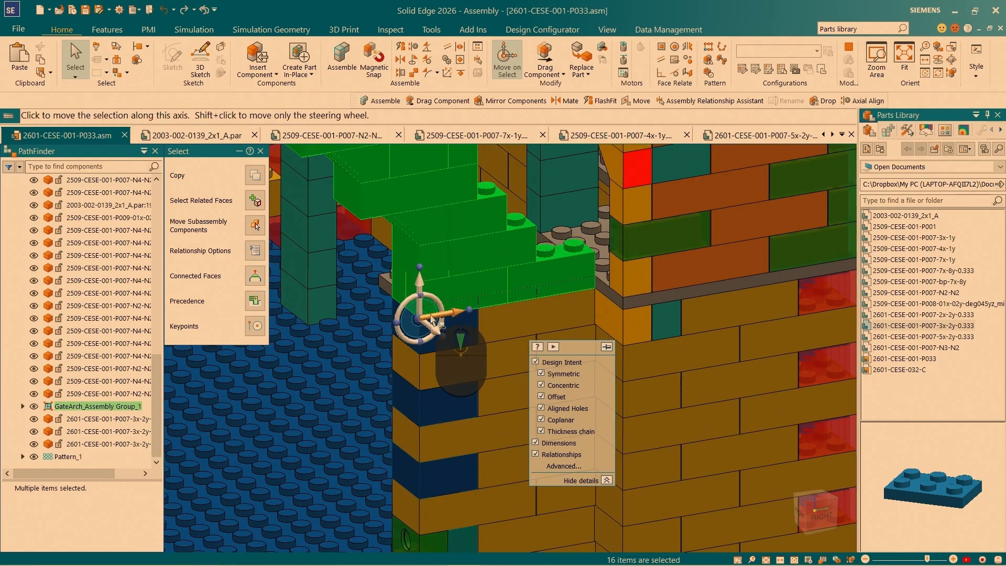
scroll(430, 320, "up", 4)
middle_click_drag(418, 324, 419, 347)
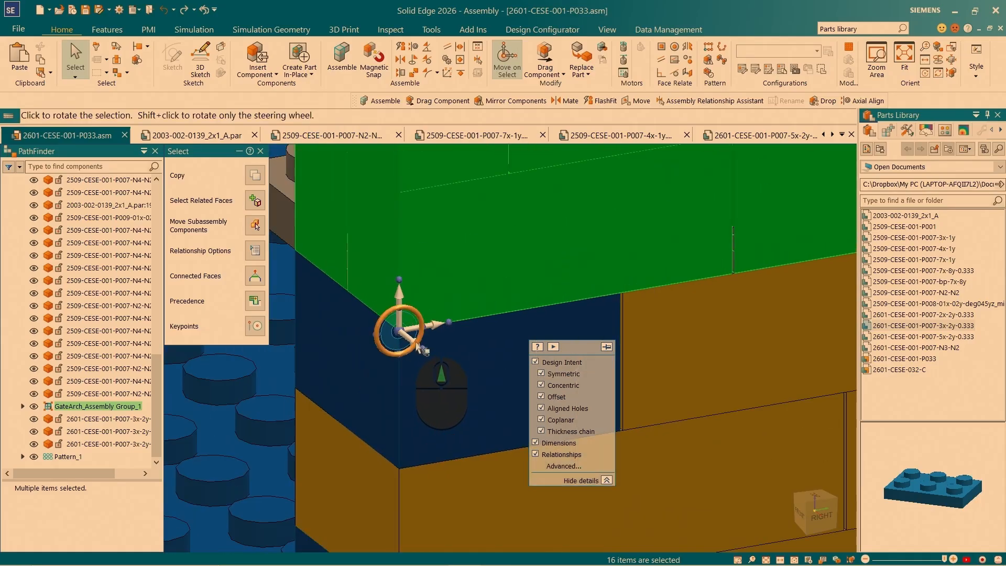
- Move the gate arch bricks up 3.20 mm to the top corner vertex of the outermost 3x2 plate
left_click(400, 301)
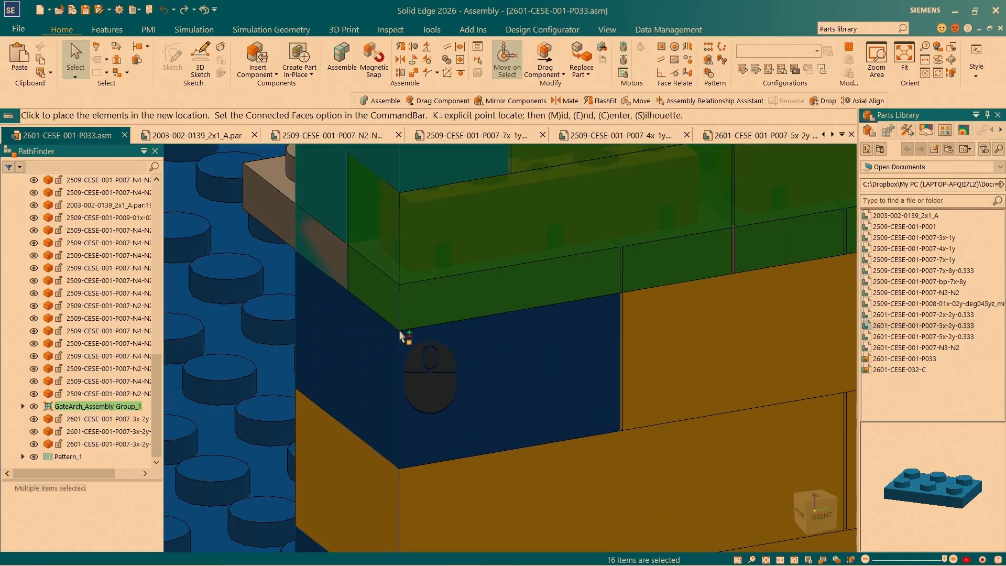
scroll(386, 350, "down", 6)
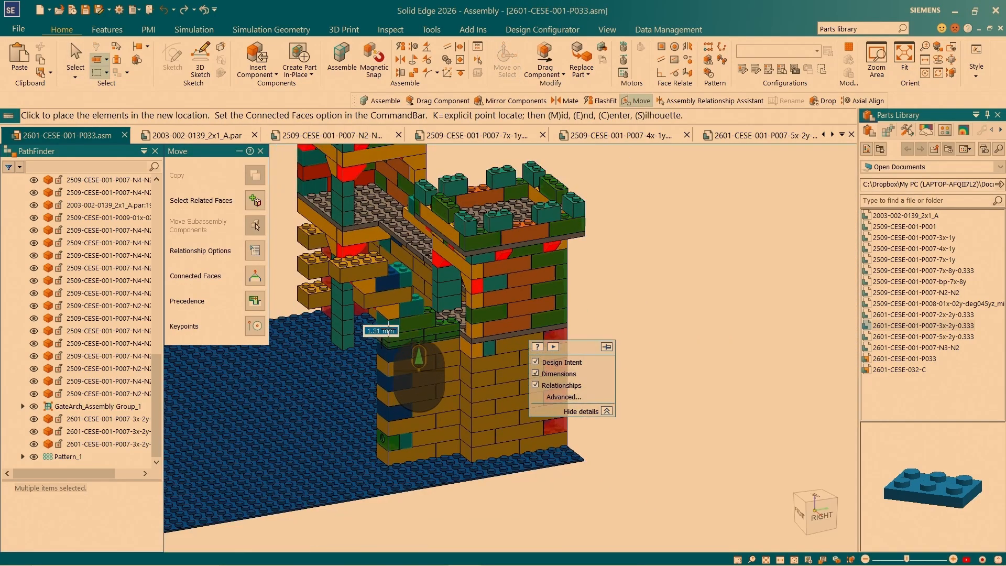
scroll(388, 311, "up", 5)
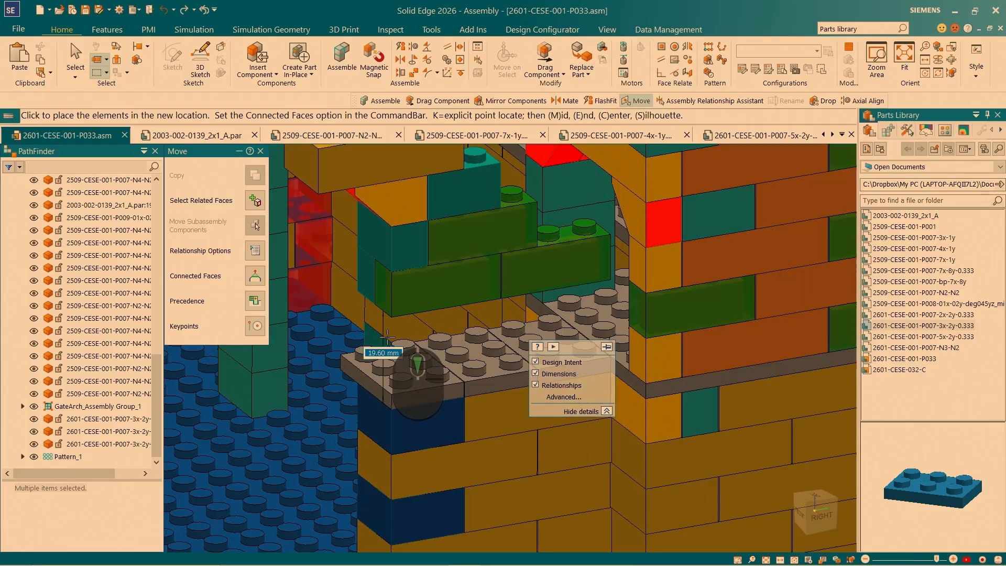
scroll(401, 425, "up", 4)
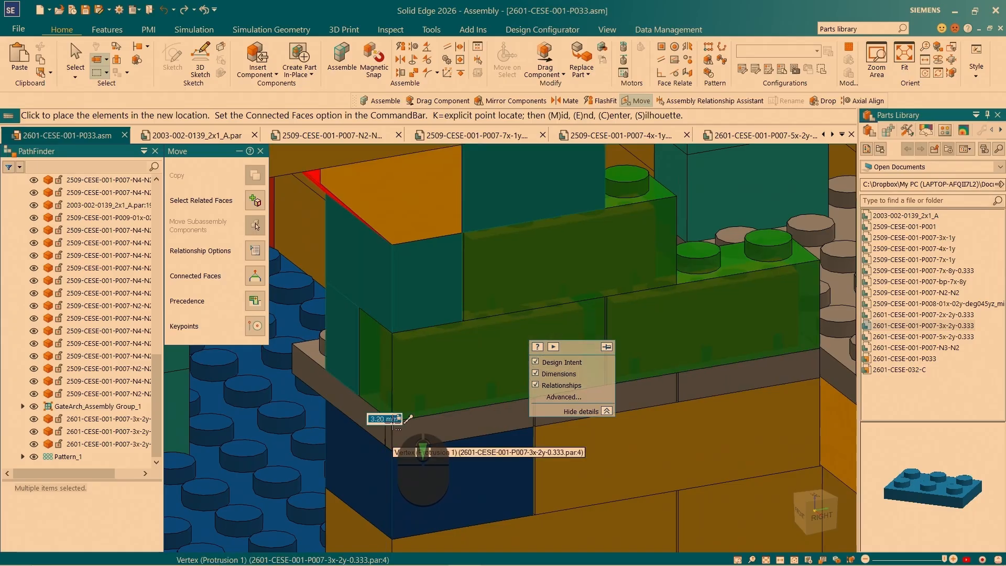
scroll(408, 419, "up", 5)
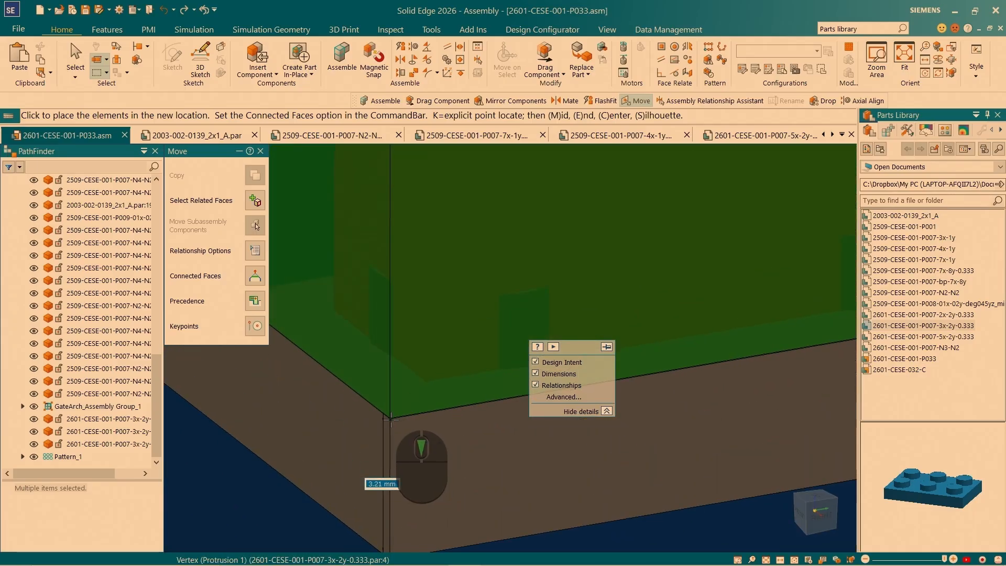
left_click(390, 419)
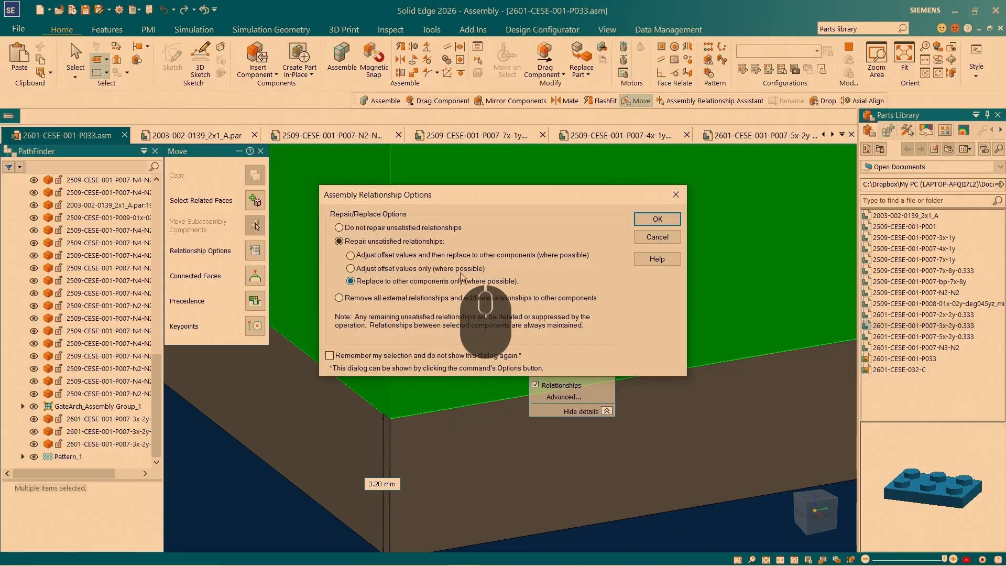
- Replace unsatisfied relationships to other components only, using the three 3x2 plates and the tower's floor plate, and delete the affected relationships
left_click(657, 219)
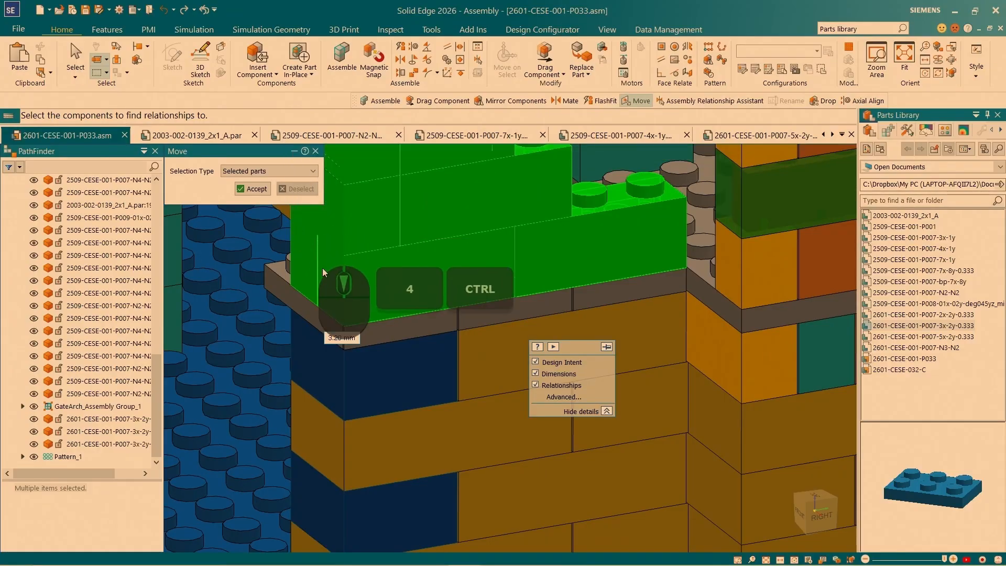
left_click(367, 330)
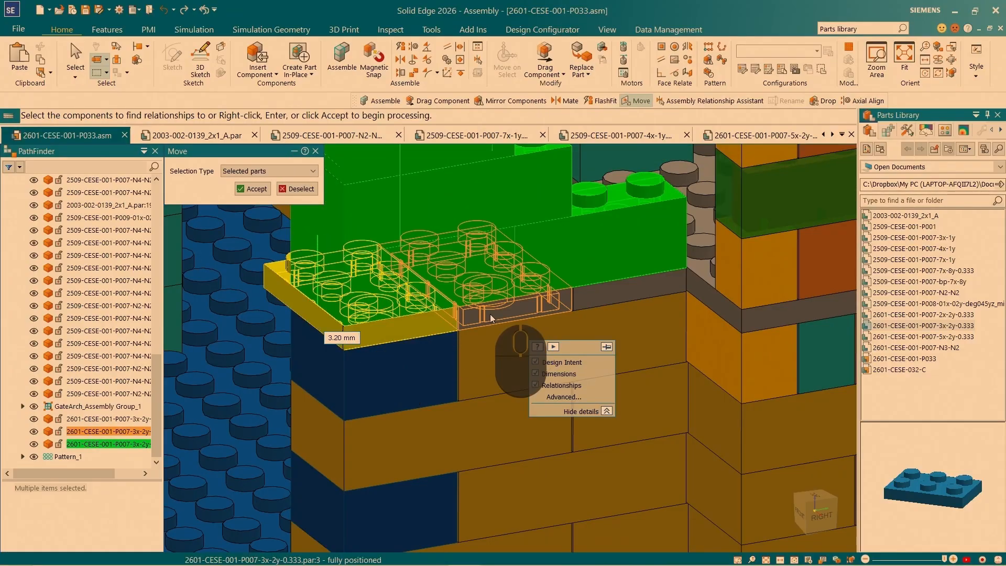
left_click(489, 313)
left_click(616, 293)
scroll(681, 285, "down", 5)
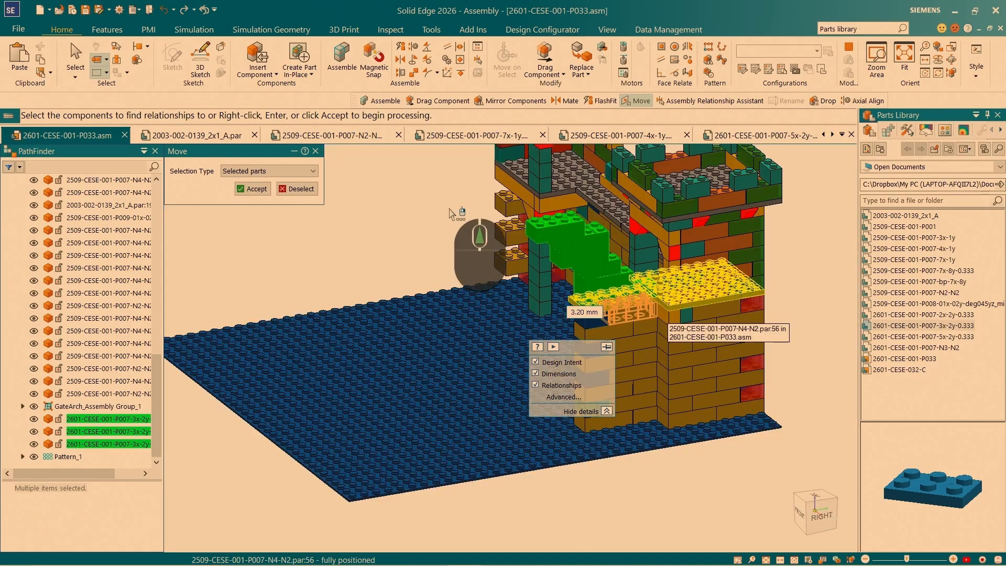
left_click(250, 188)
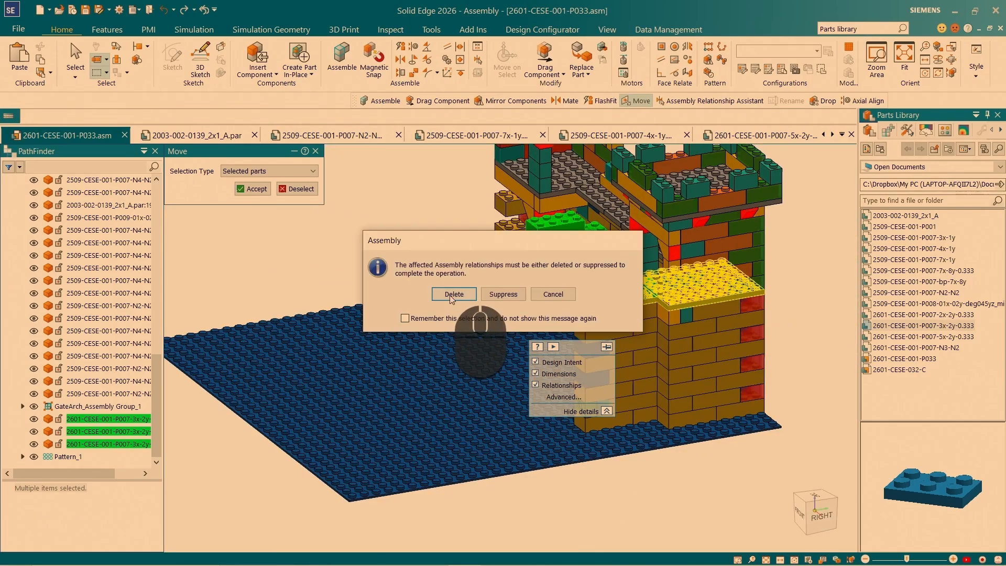
left_click(453, 294)
- Expand GateArch_Assembly Group_1 and examine which of its components are not fully positioned
scroll(597, 299, "up", 6)
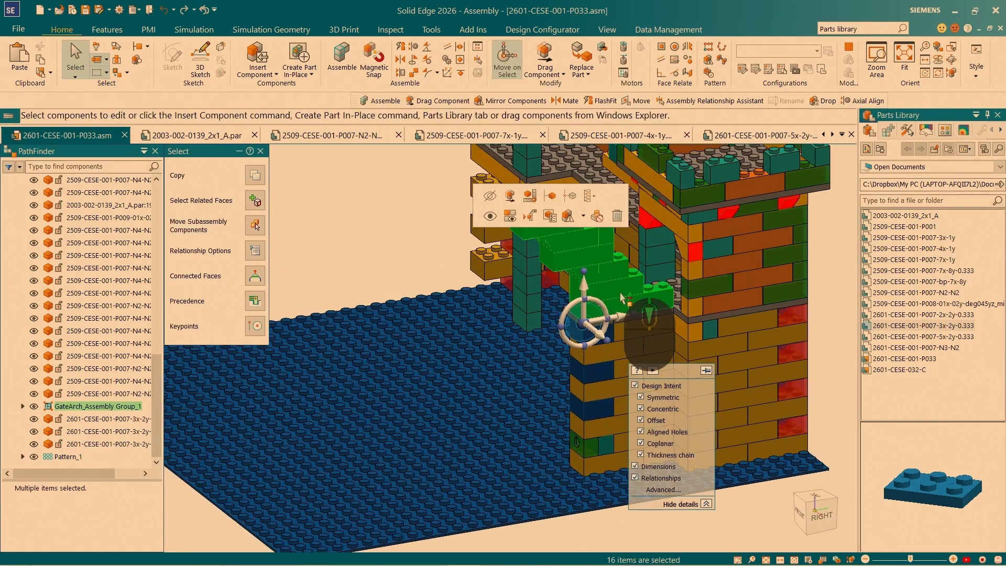
scroll(678, 304, "down", 6)
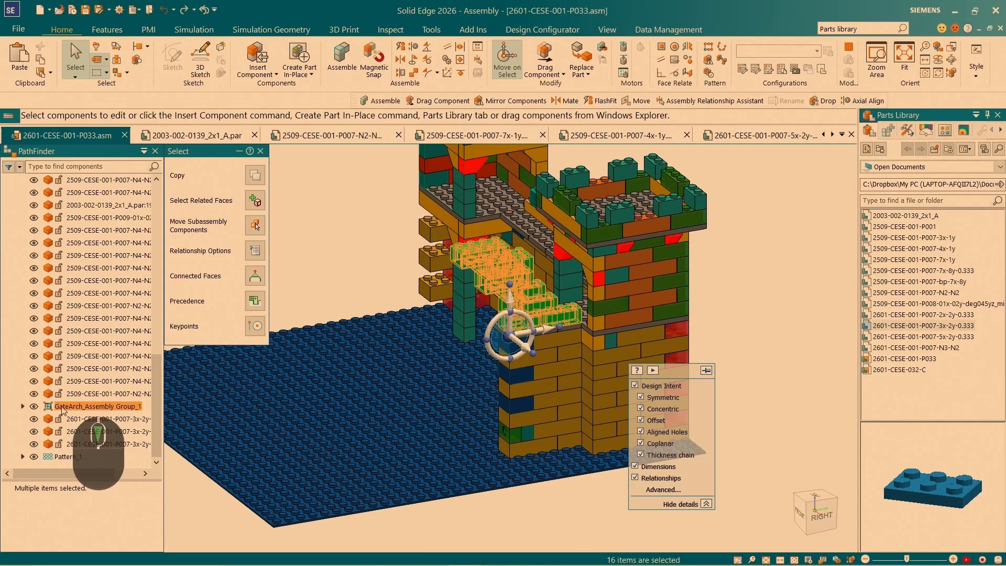
left_click(23, 406)
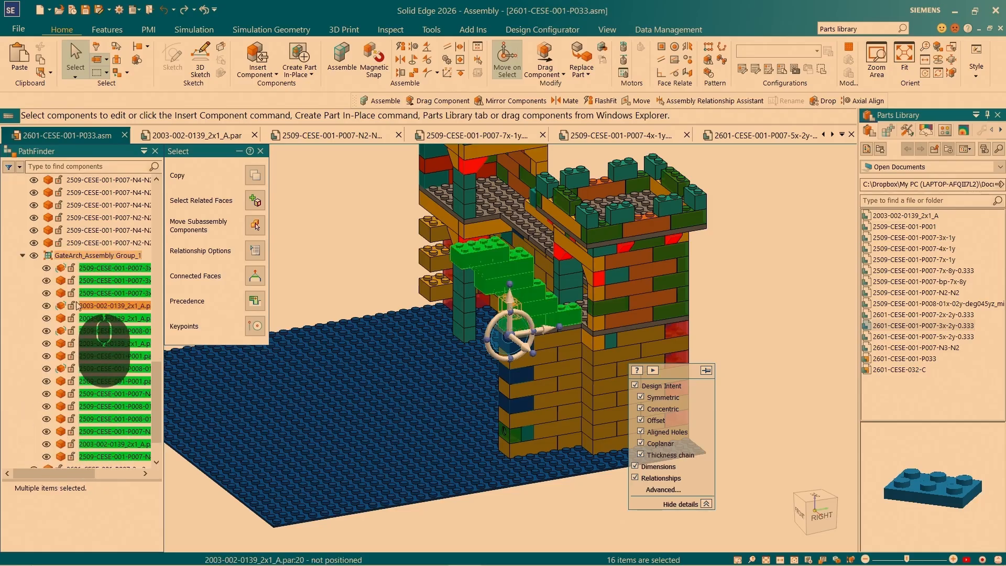
scroll(91, 256, "down", 4)
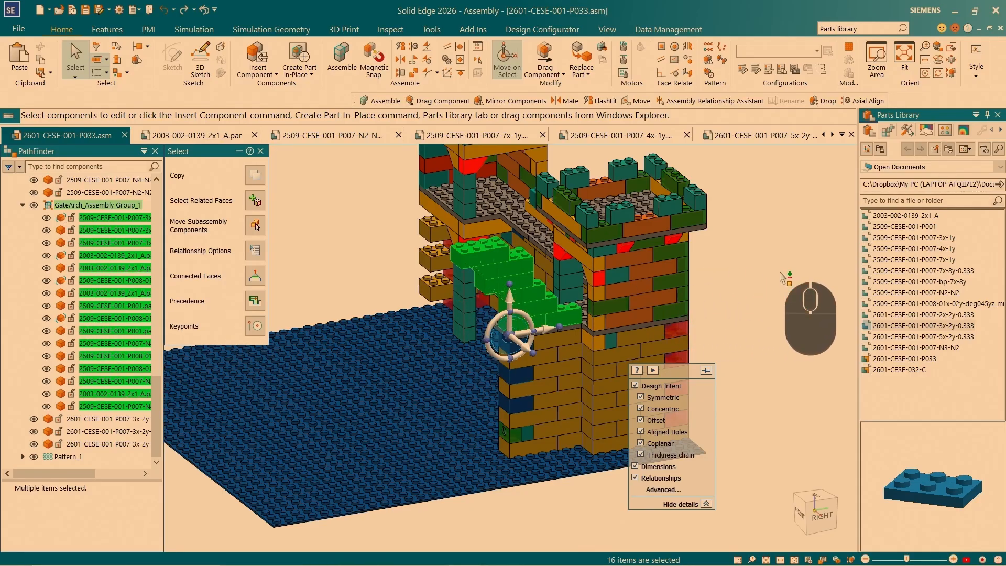
key("Escape")
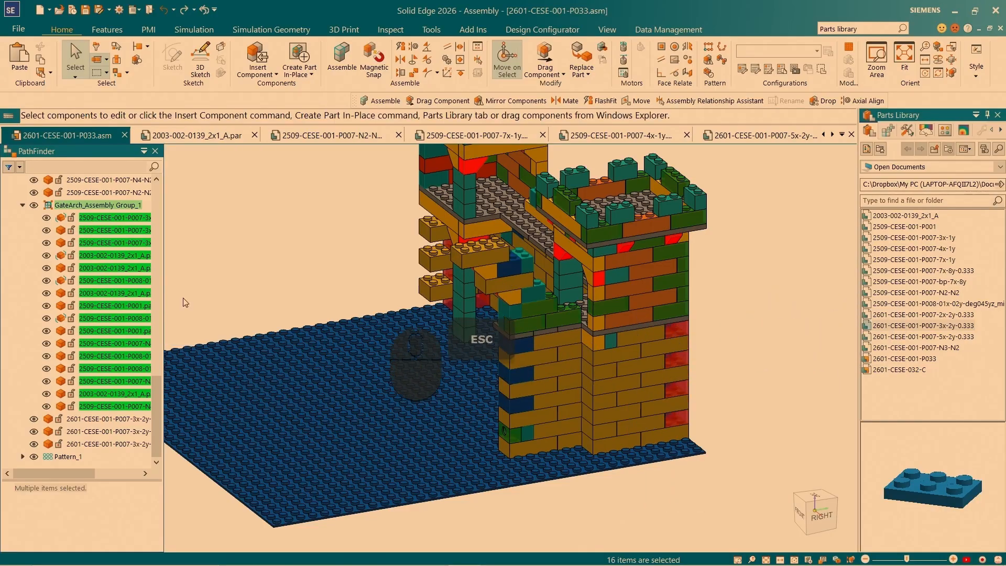
- Use Drag Component to lift the group's first 2509-CESE-001-P007-3x-1y brick off the outermost 3x2 plate
left_click(110, 217)
scroll(534, 335, "down", 3)
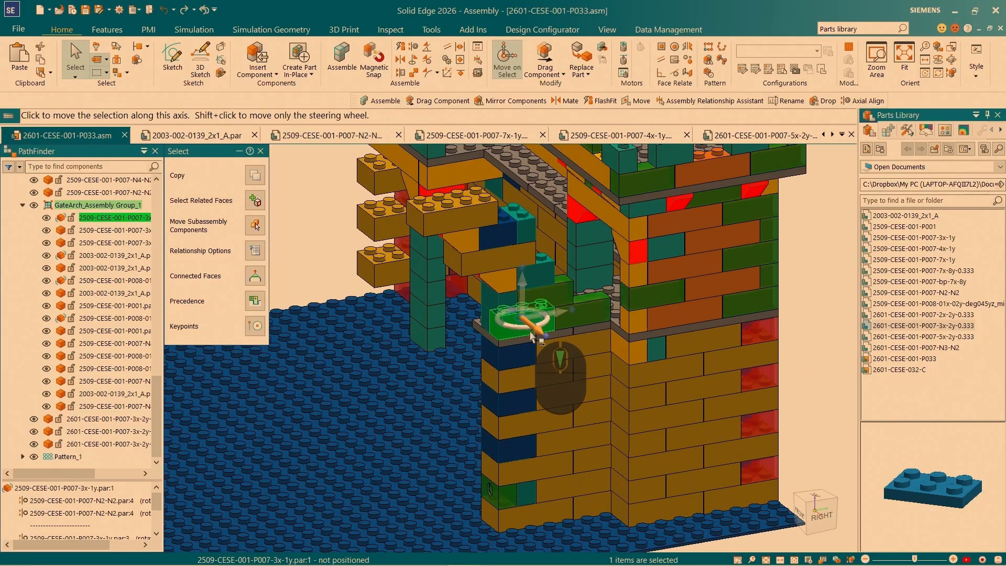
scroll(534, 335, "up", 4)
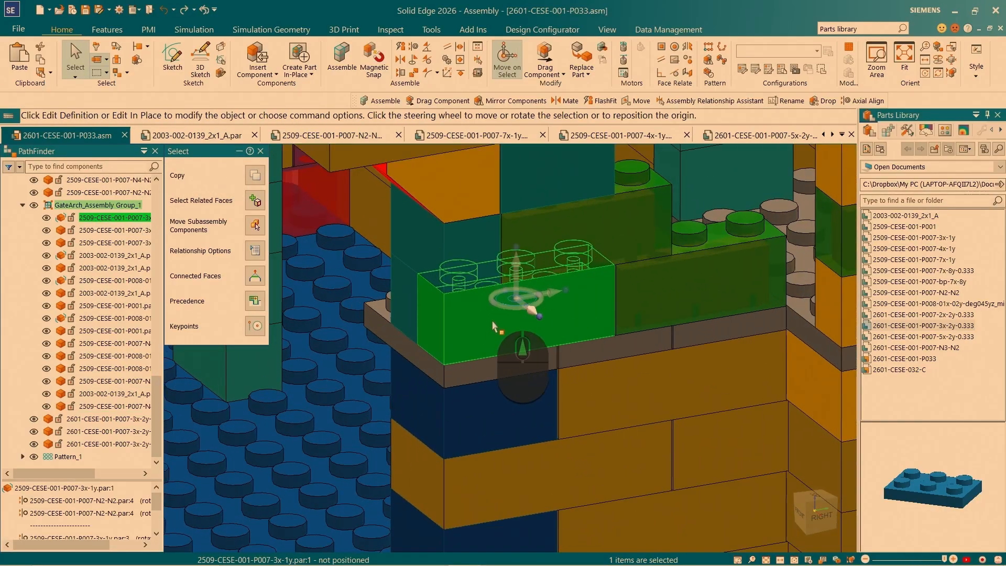
left_click(545, 55)
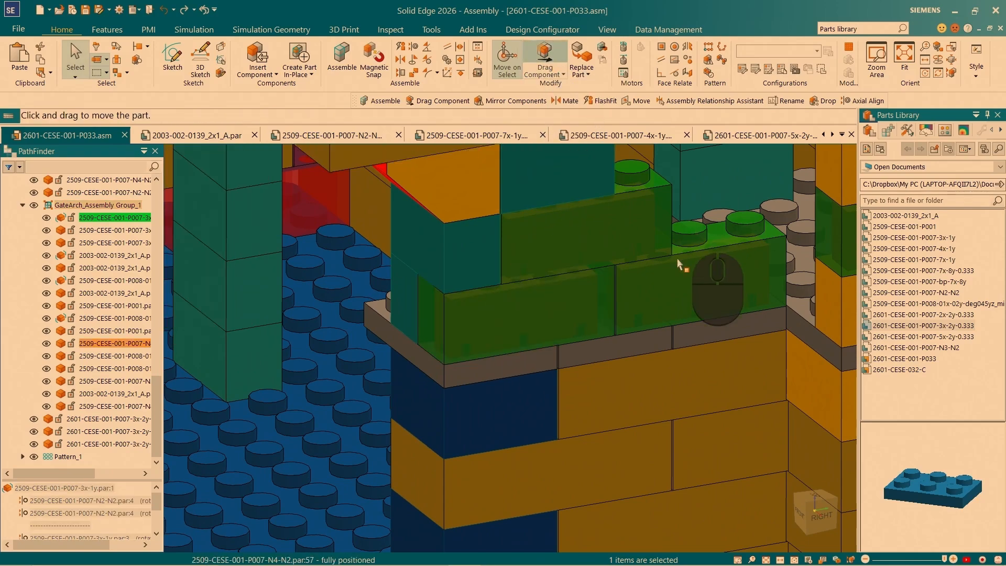
left_click(609, 214)
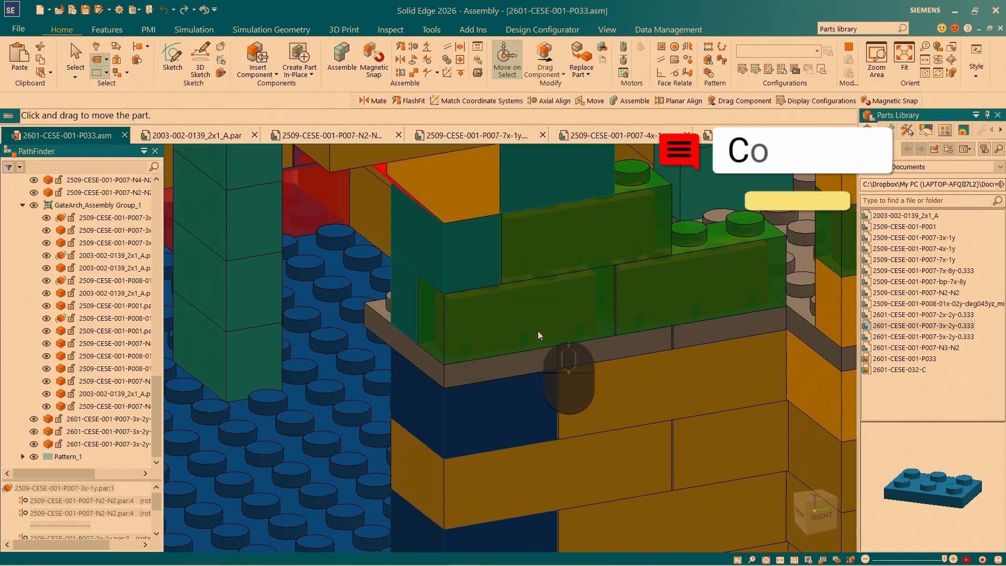
left_click_drag(537, 334, 508, 250)
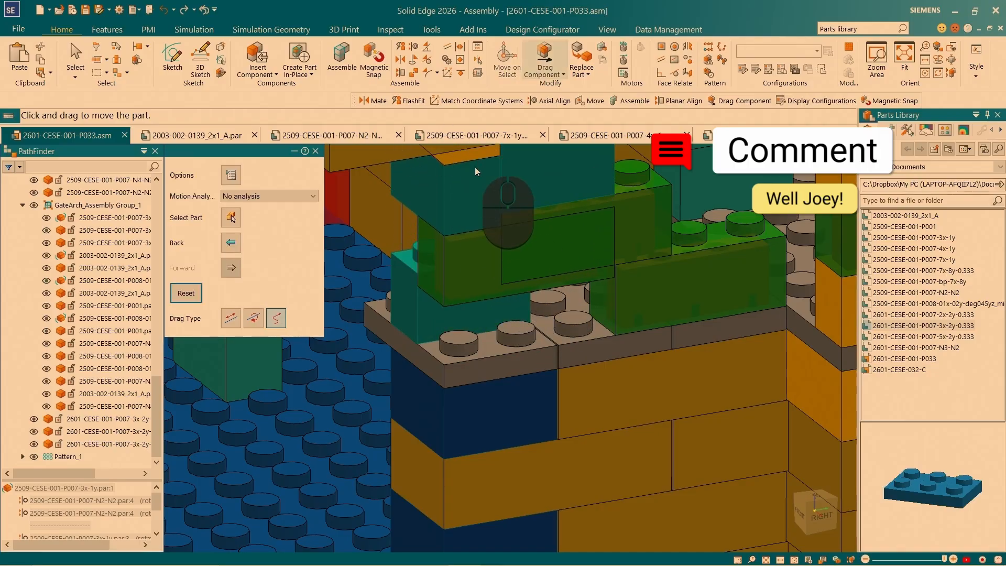
- Mate the lifted brick's underside to the top face of the outermost 3x2 plate at 0.00 mm offset
left_click(403, 63)
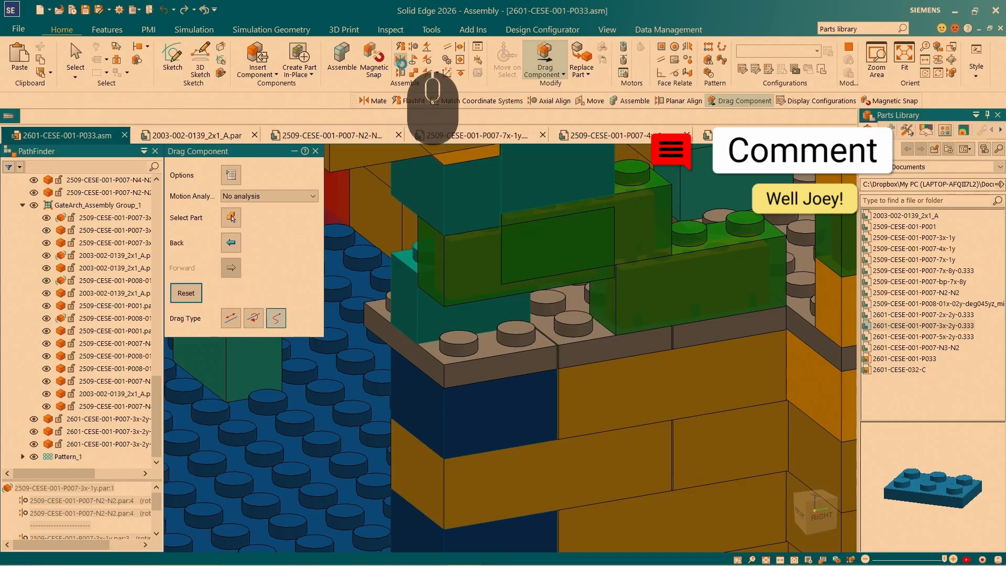
scroll(441, 298, "up", 3)
left_click(441, 298)
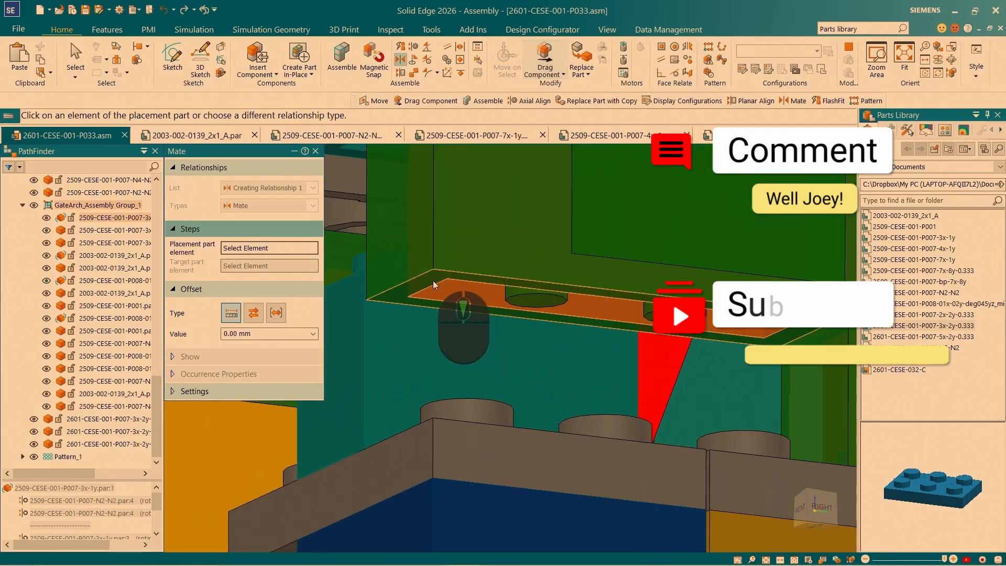
middle_click_drag(435, 285, 534, 312)
left_click(527, 437)
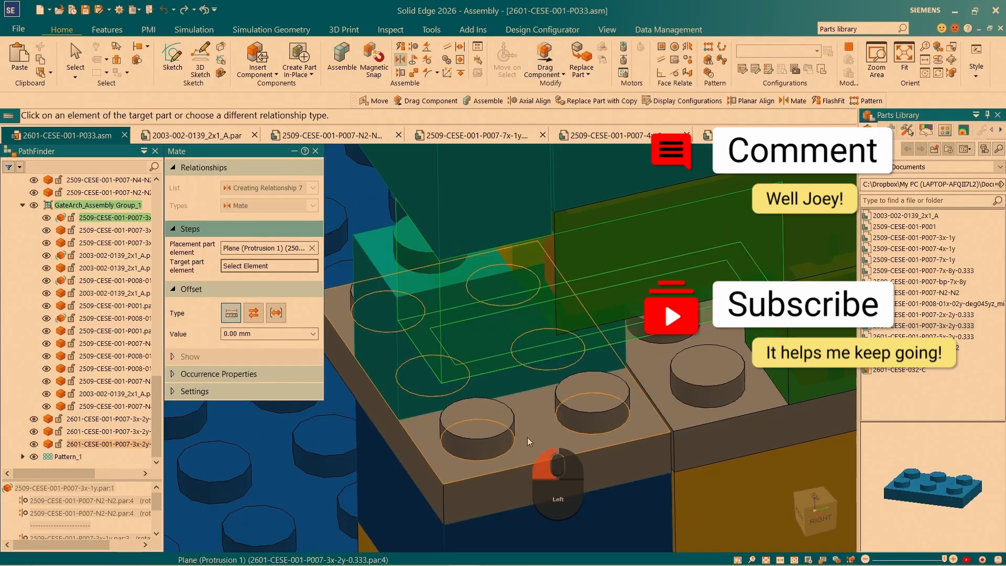